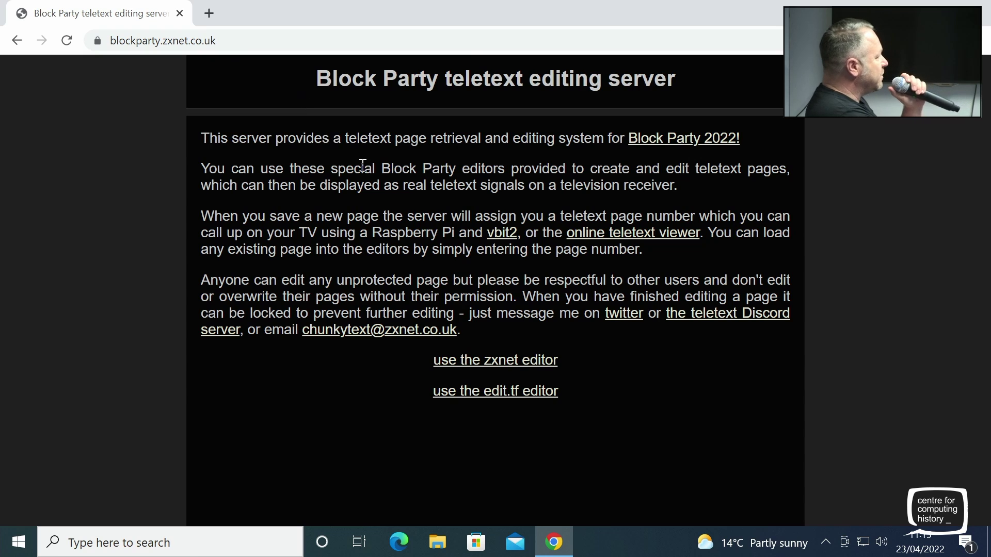
Open the zxnet teletext editor and put the cursor on the blank page at row 4, column 16
left_click(514, 361)
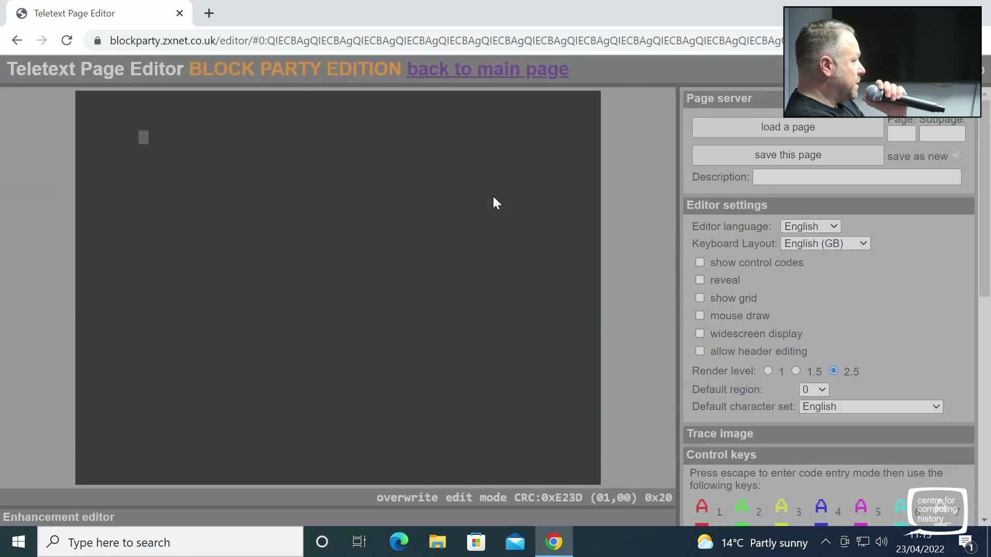
left_click(301, 185)
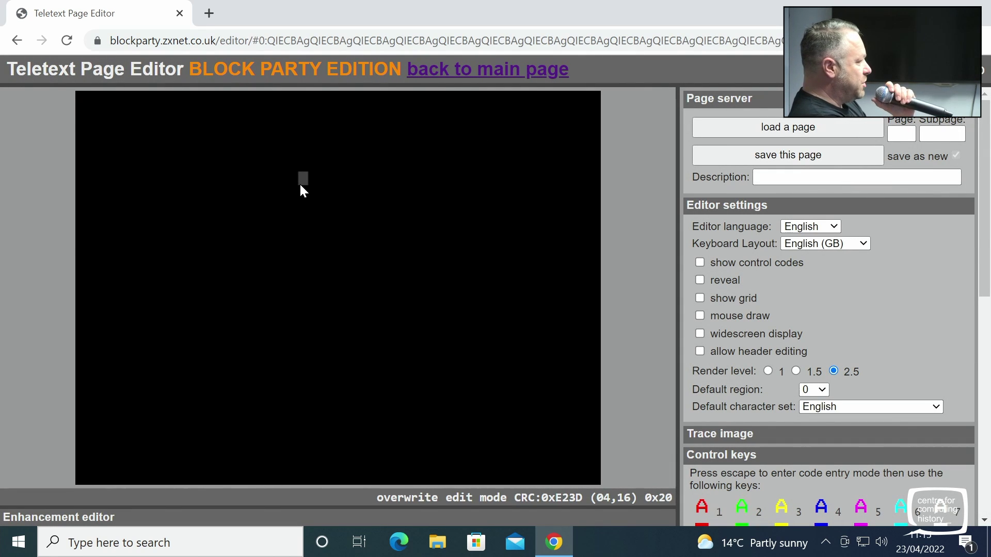
Place a descending diagonal of magenta mosaic control codes, one per row, from row 4, column 16 to row 12, column 24
key("Escape")
key("1")
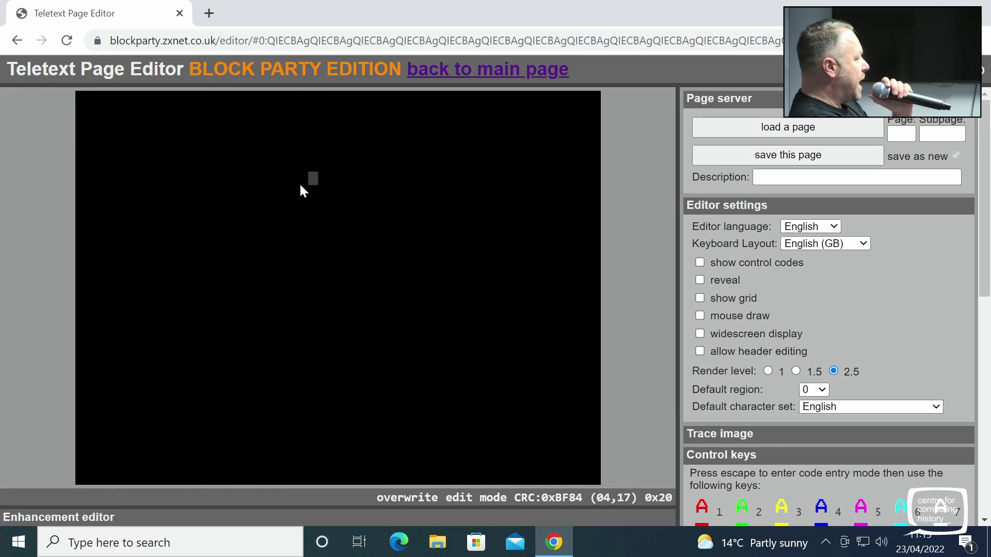
key("Down")
key("Escape")
key("1")
key("Down")
key("Escape")
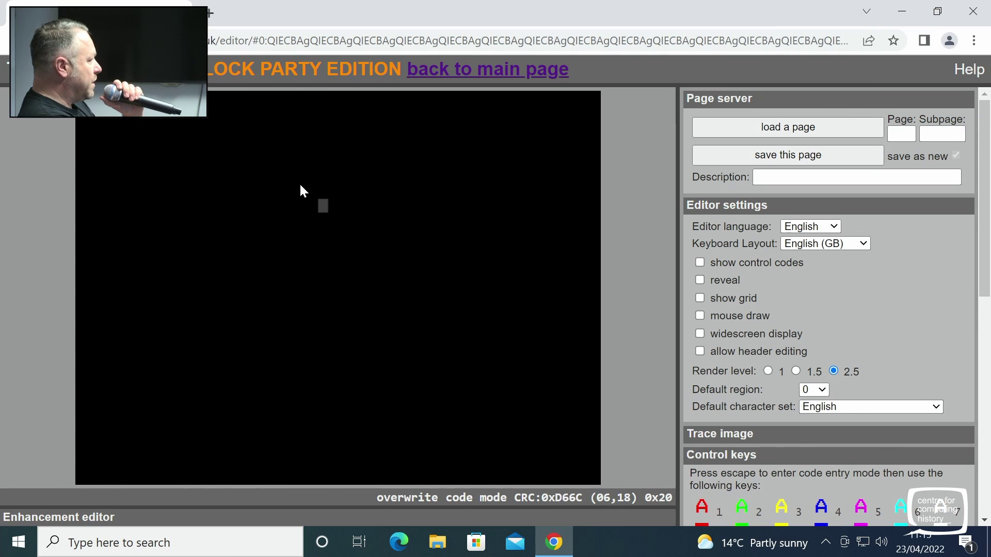
key("1")
key("Escape")
key("1")
key("Down")
key("Escape")
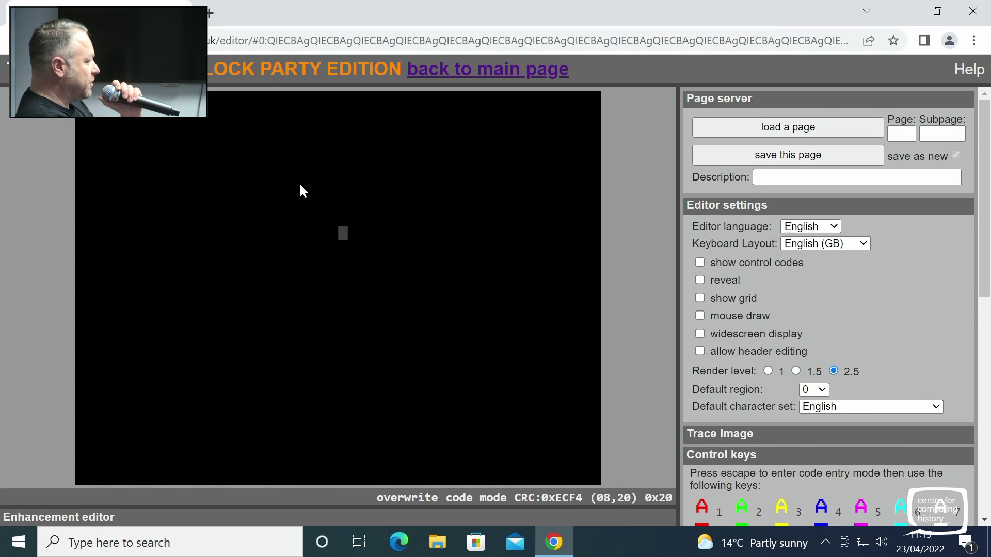
key("1")
key("Down")
key("Escape")
key("1")
key("Down")
key("Escape")
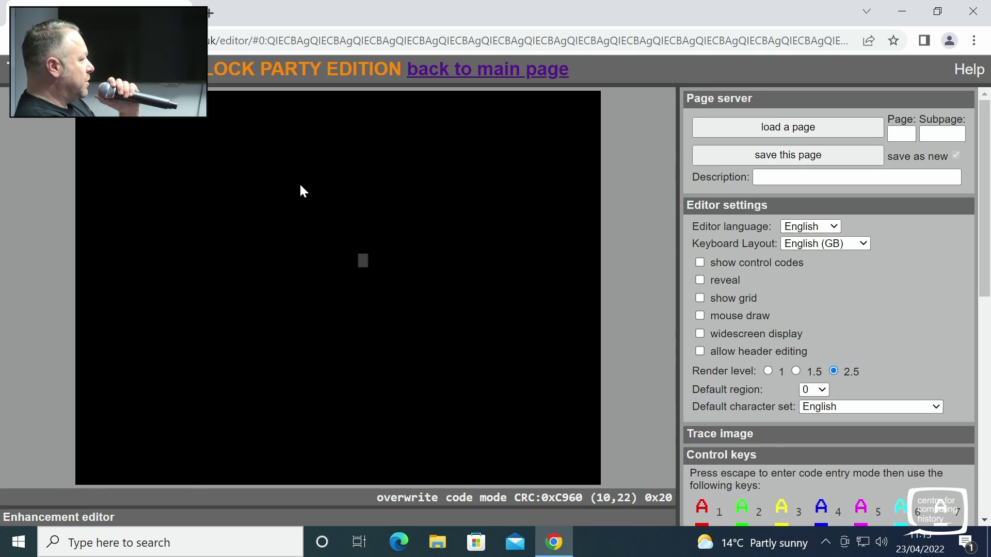
key("1")
key("Down")
key("Escape")
key("1")
key("Down")
key("Escape")
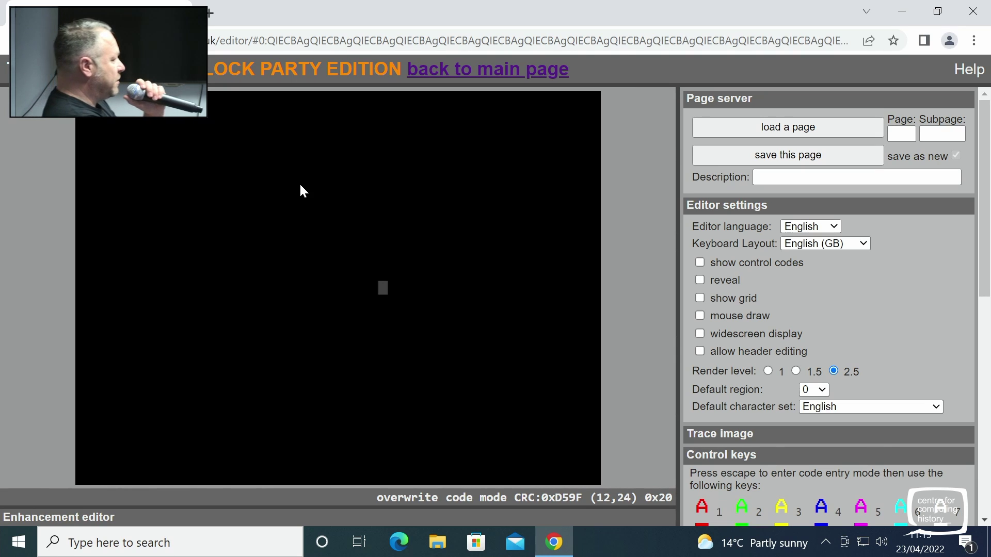
key("1")
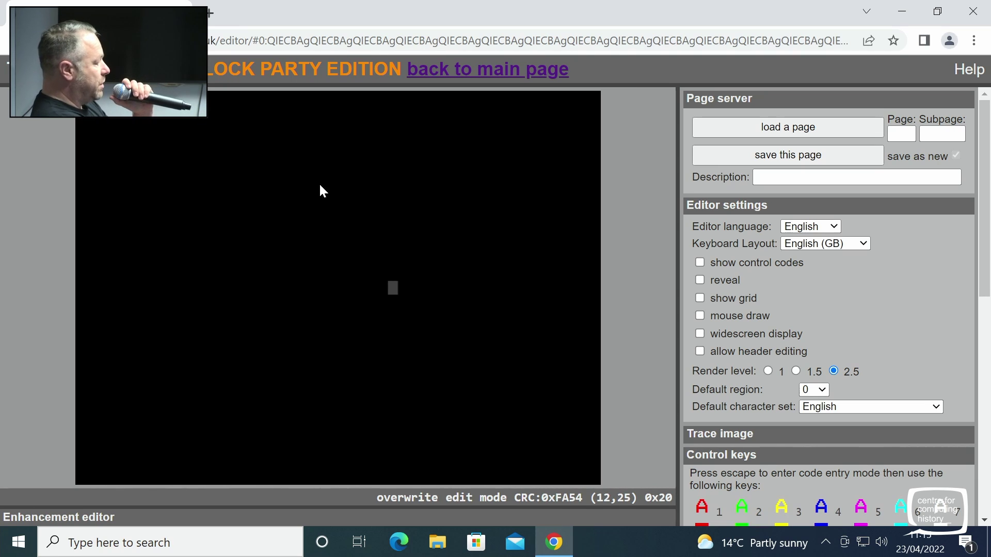
Turn on the display of control codes in the editor settings and return the cursor to the last code placed
left_click(700, 264)
key("Left")
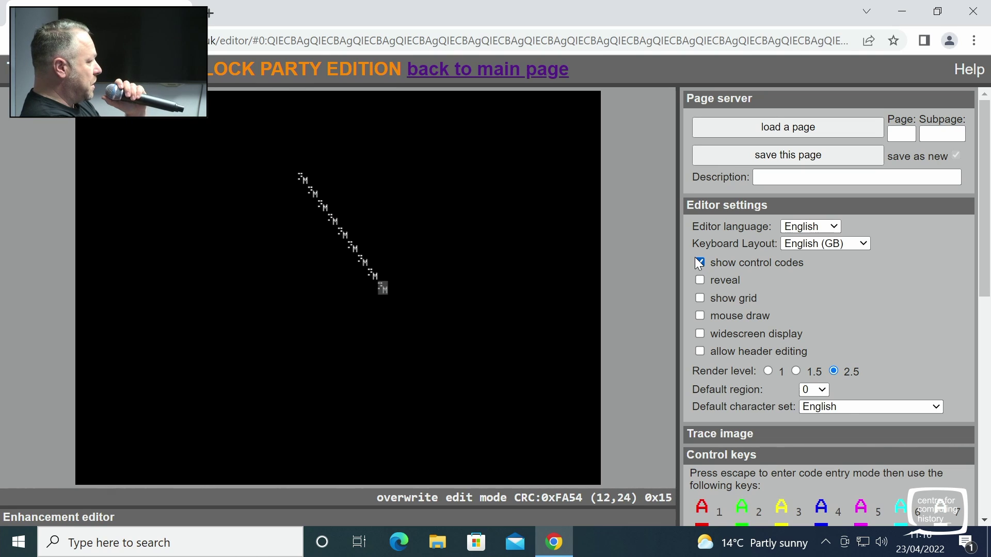
Delete all the control codes along the diagonal, working up from row 12 to row 4
key("Right")
key("BackSpace")
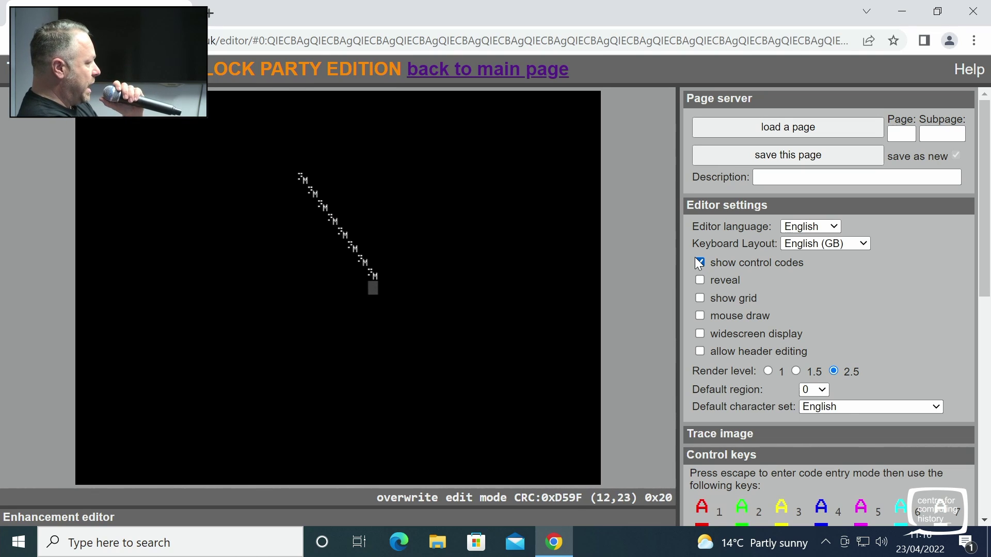
key("Up")
key("Left")
key("Right")
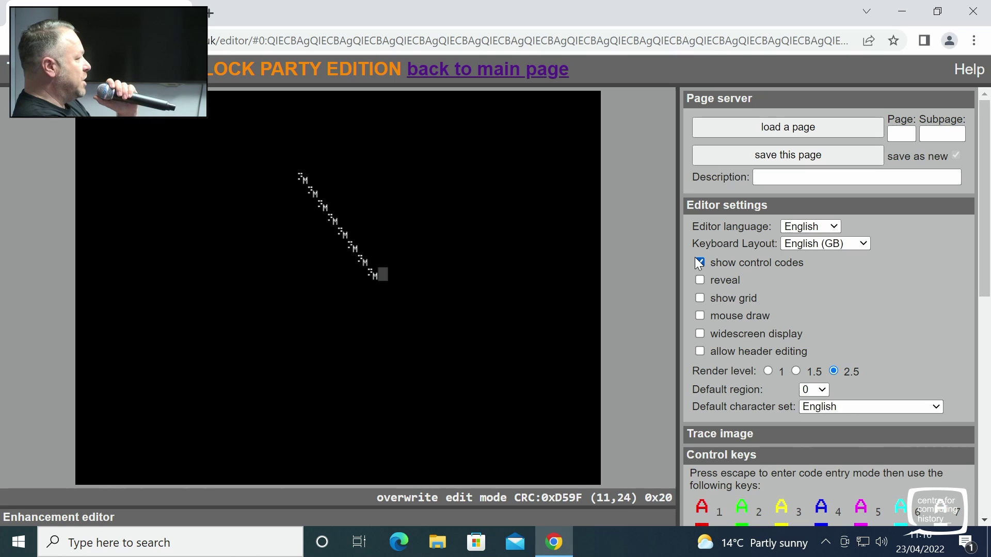
key("BackSpace")
key("Up")
key("Right")
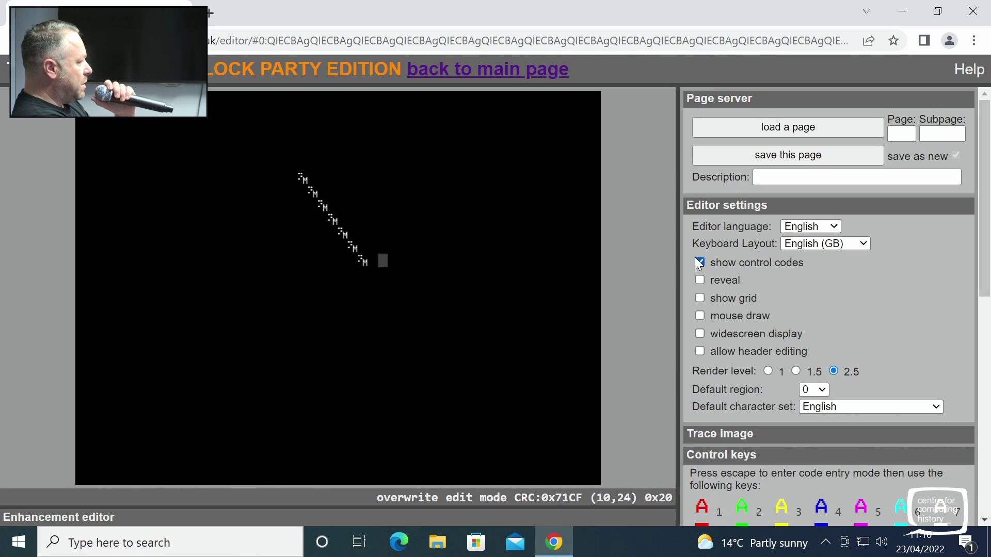
key("Left")
key("BackSpace")
key("Up")
key("BackSpace")
key("BackSpace")
key("Up")
key("Left")
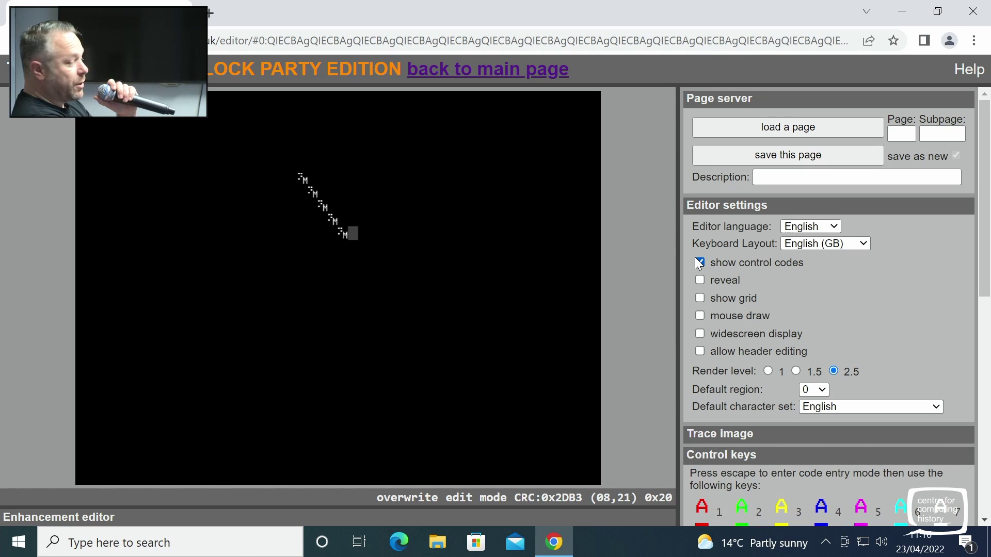
key("BackSpace")
key("Up")
key("BackSpace")
key("BackSpace")
key("Up")
key("BackSpace")
key("Up")
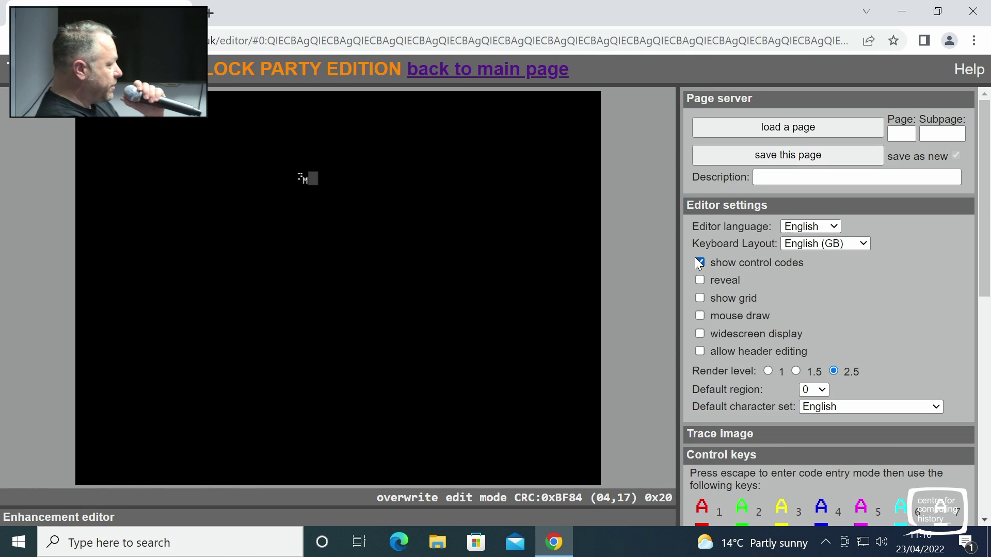
key("BackSpace")
Move the cursor up to the first page row and turn on the character grid
key("Up")
key("Up")
key("Up")
key("Up")
key("Left")
key("Left")
key("Left")
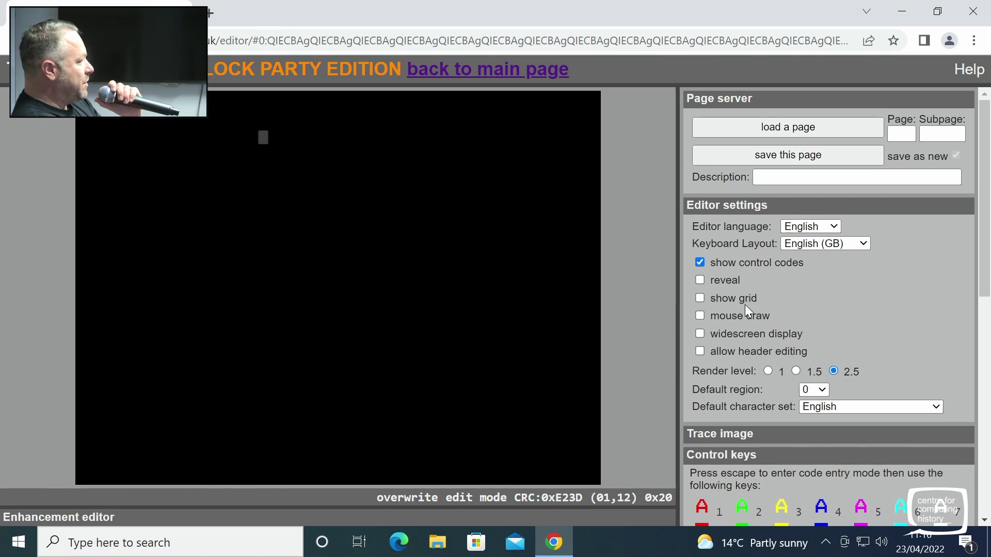
left_click(699, 299)
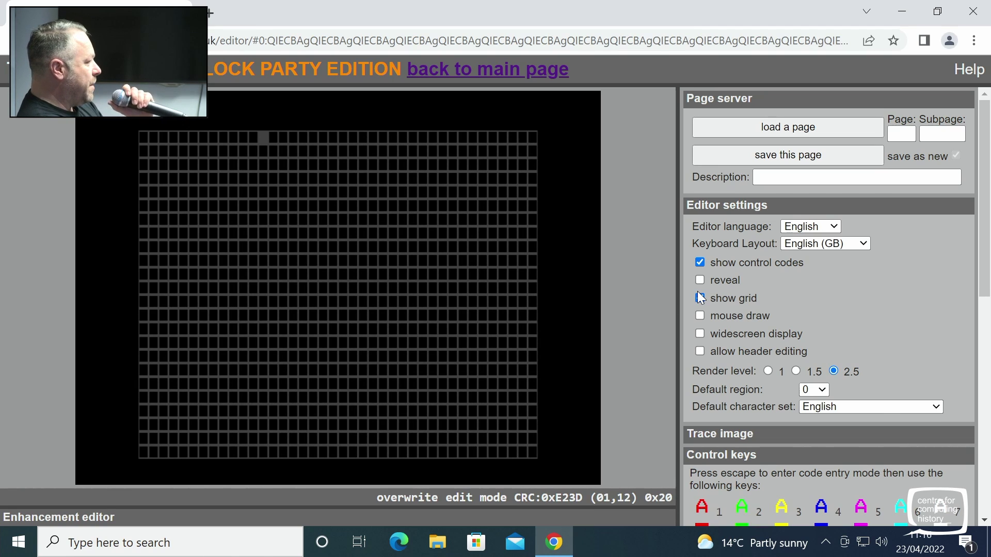
Enter the text "Hello world." from the first column of row 1
key("Left")
key("Left")
key("Left")
key("Left")
key("Left")
key("Left")
key("Left")
key("Left")
key("Left")
key("Left")
key("Left")
key("Left")
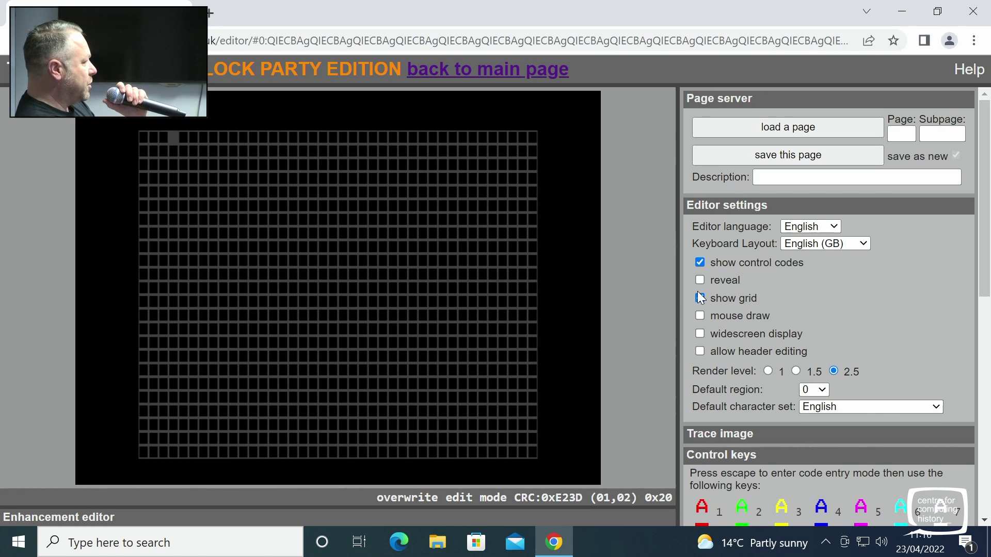
type("He")
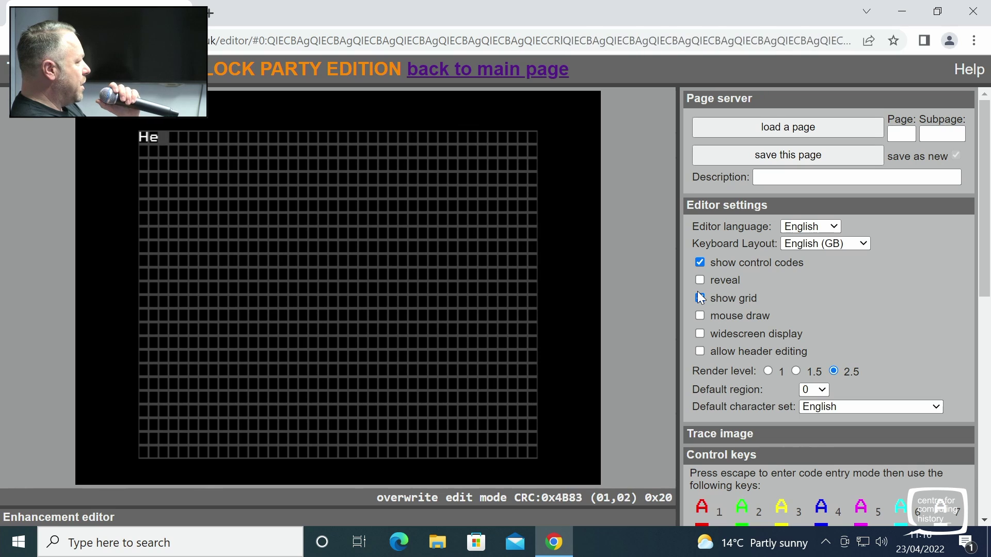
type("llo world.")
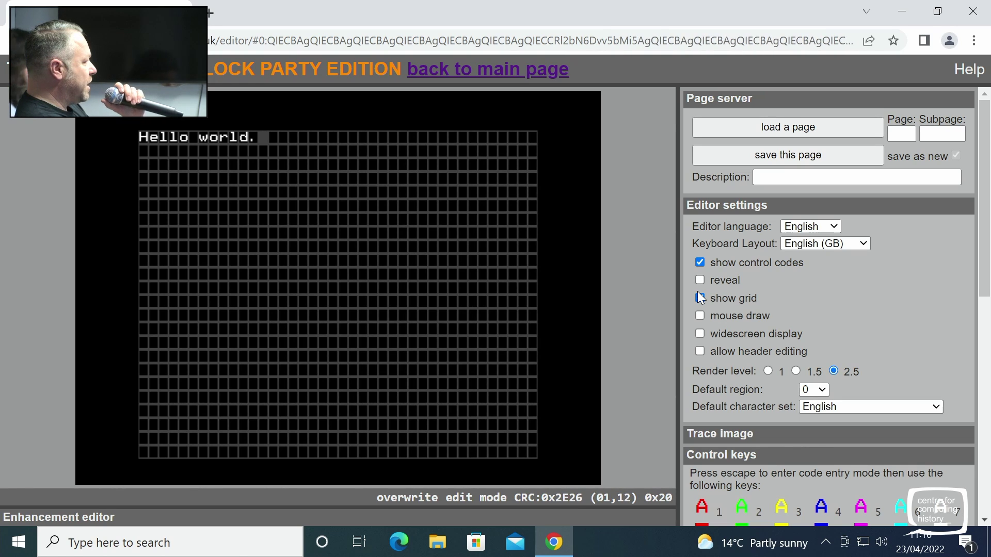
Enter the text "Heloo Cambridge" at the start of row 3, leaving one row blank above it
key("Return")
key("Return")
type("Heloo ")
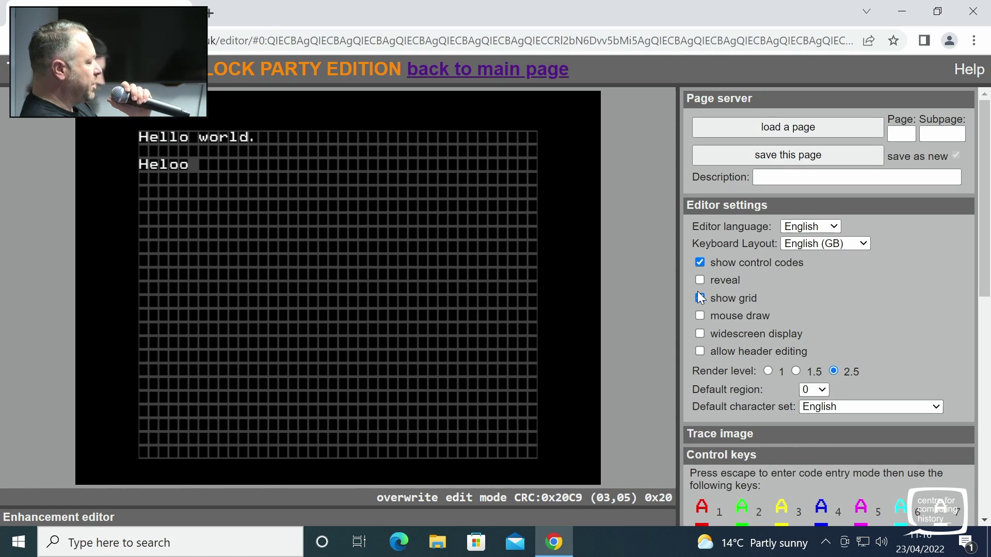
type("Cambridge")
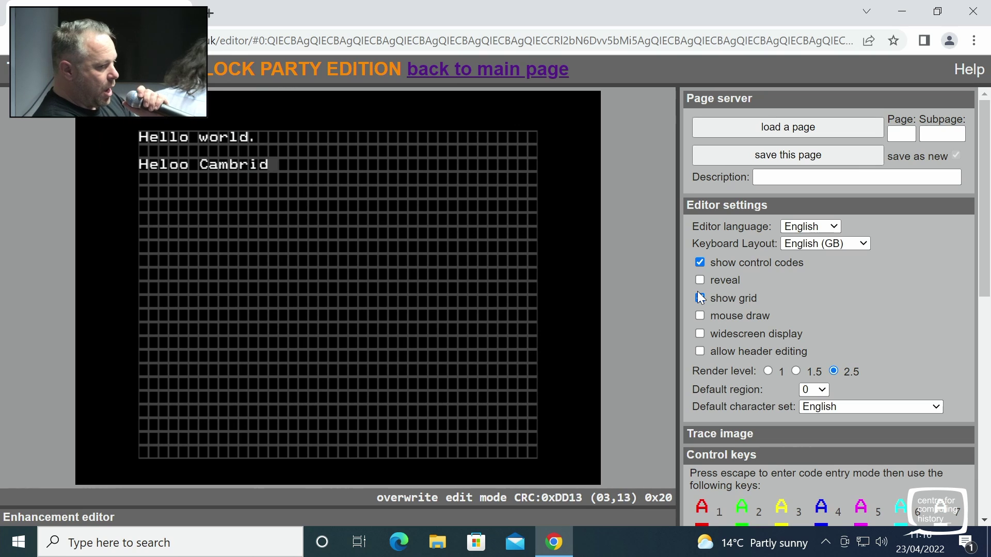
Correct the misspelled "Heloo" on row 3 to "Hello" by overwriting its fourth letter with "l"
key("Left")
key("Left")
key("Left")
key("Left")
key("Left")
key("Left")
key("Left")
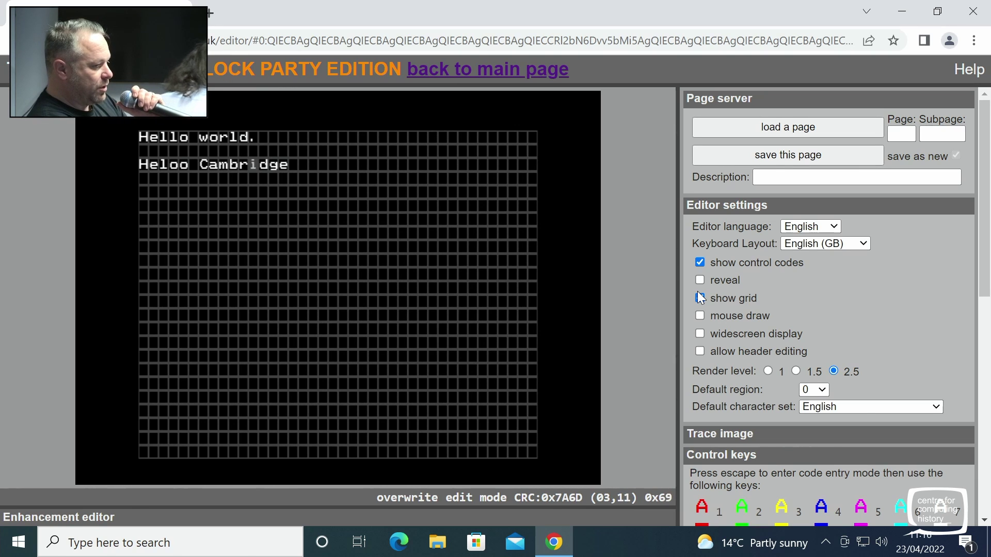
key("Left")
key("Left")
key("Left")
key("Left")
key("Left")
key("Left")
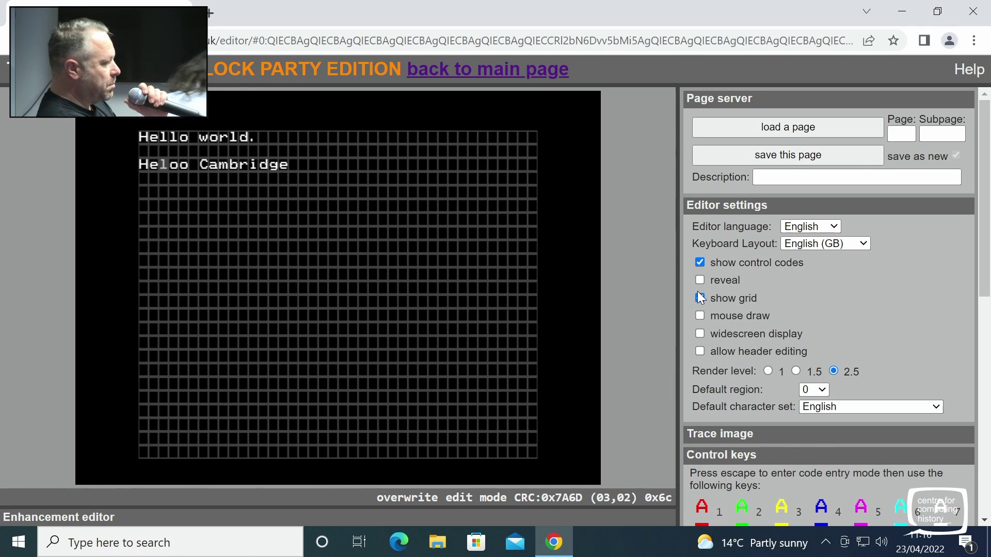
key("Right")
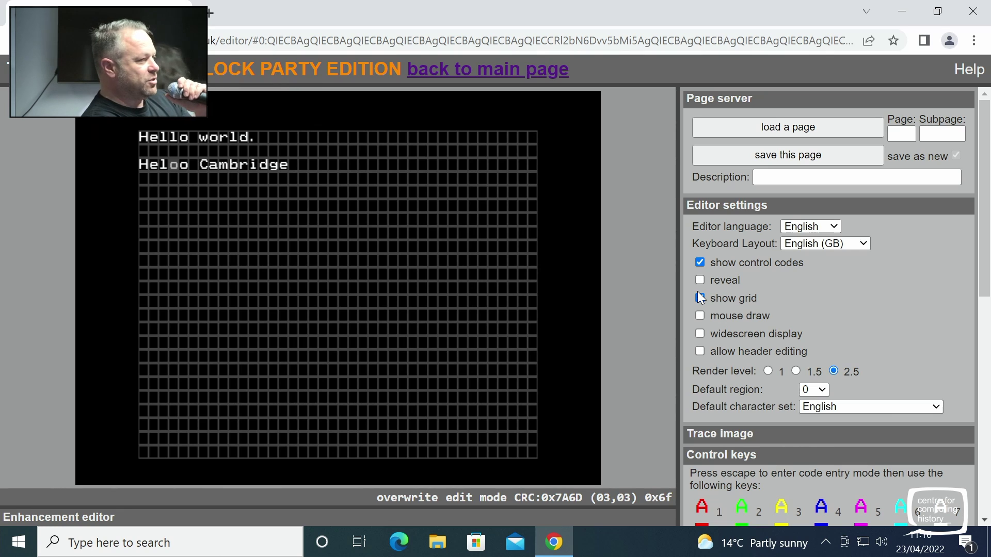
type("l")
Overwrite the H of "Hello world." on row 1 with a magenta mosaic control code
key("Up")
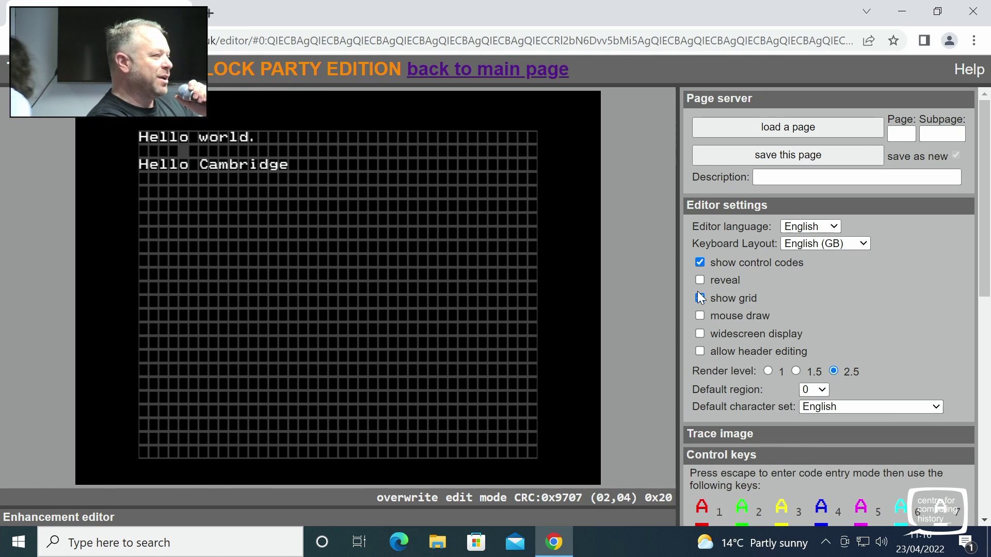
key("Left")
key("Left")
key("Up")
key("Left")
key("Left")
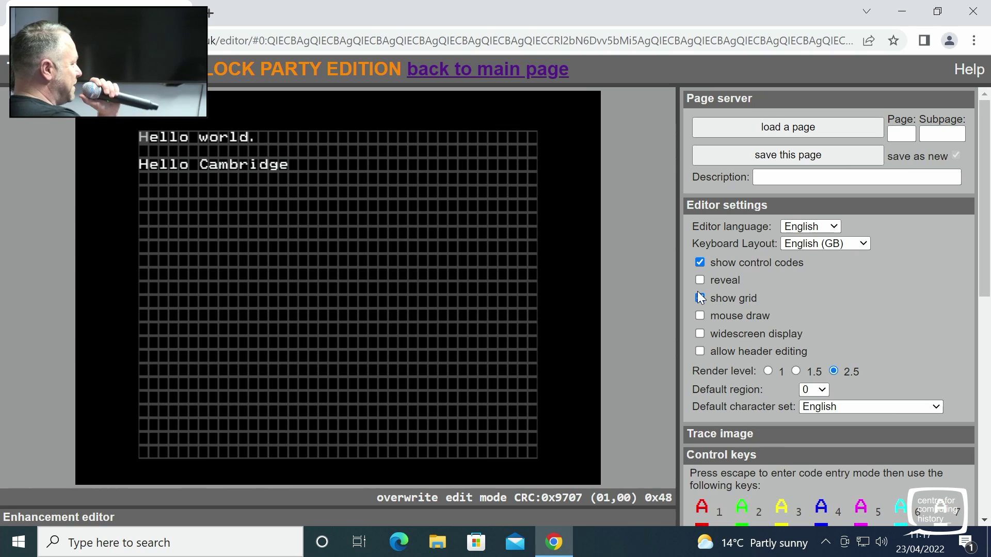
key("Escape")
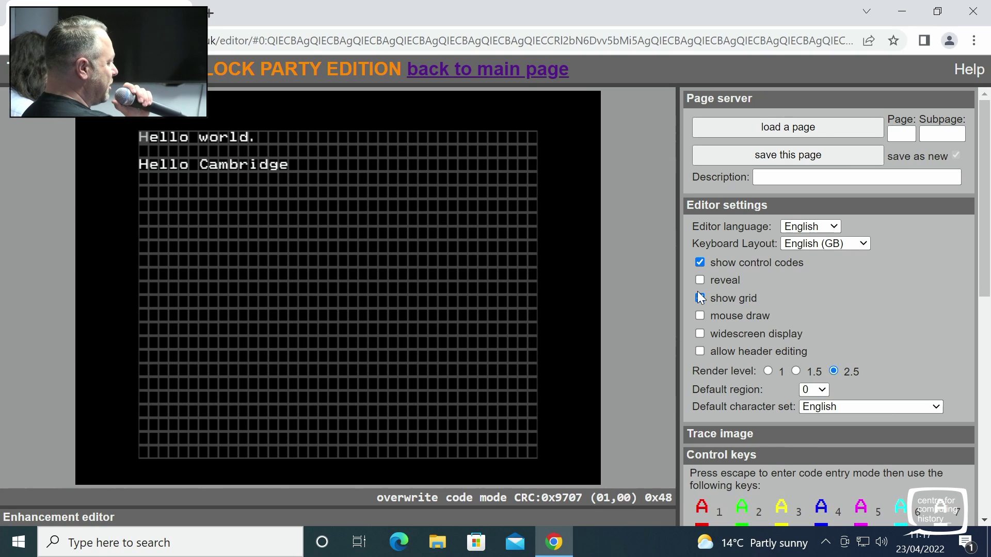
key("shift+5")
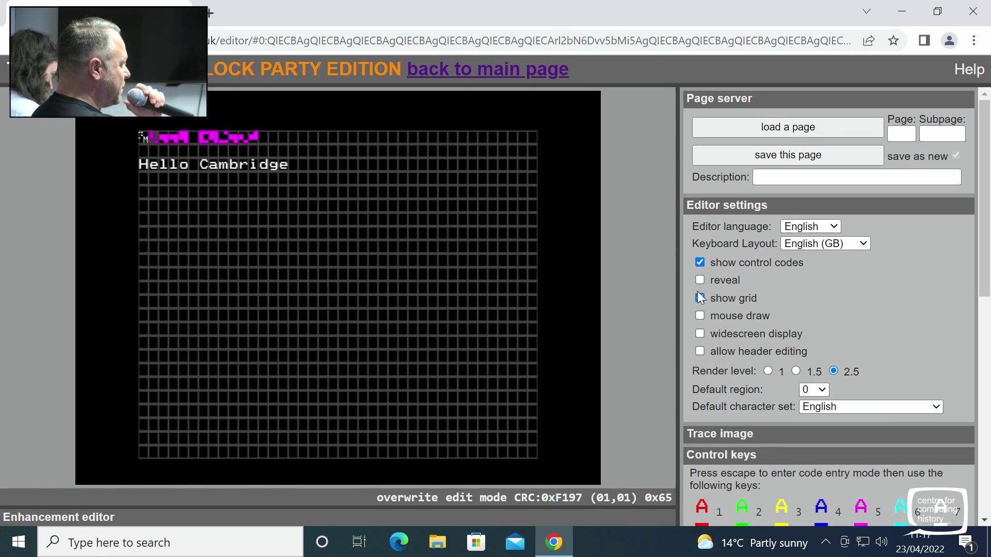
Replace the mosaic control code at the start of row 1 with a magenta text control code
key("Left")
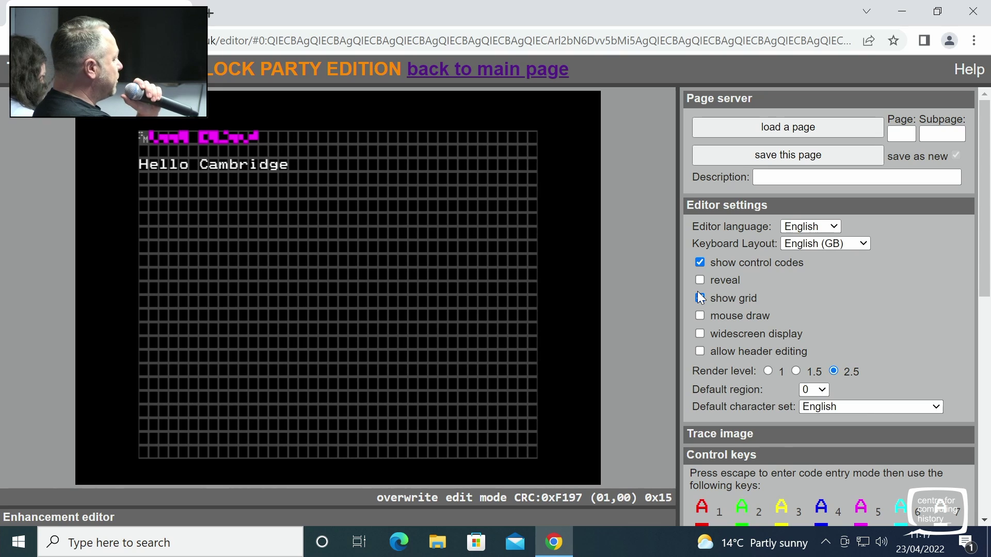
key("Escape")
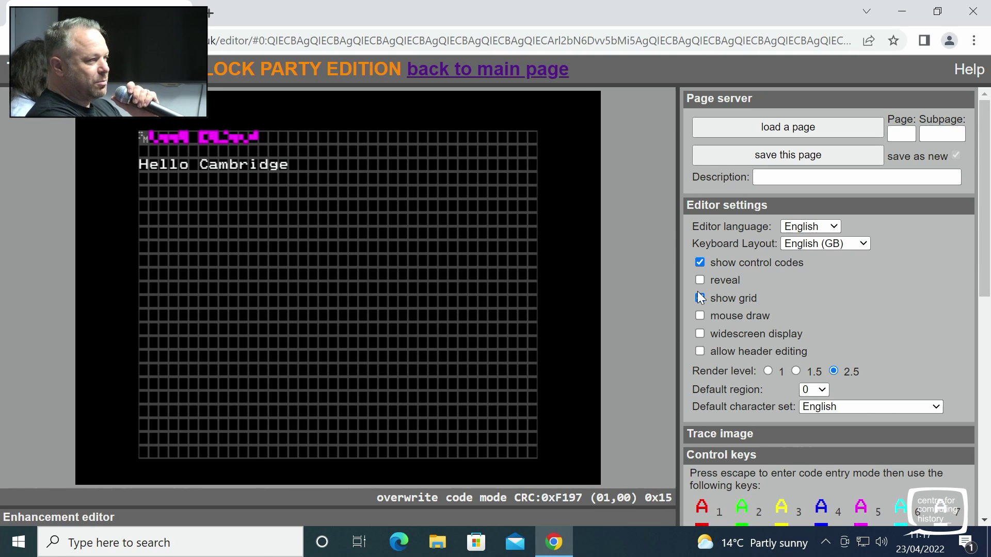
key("5")
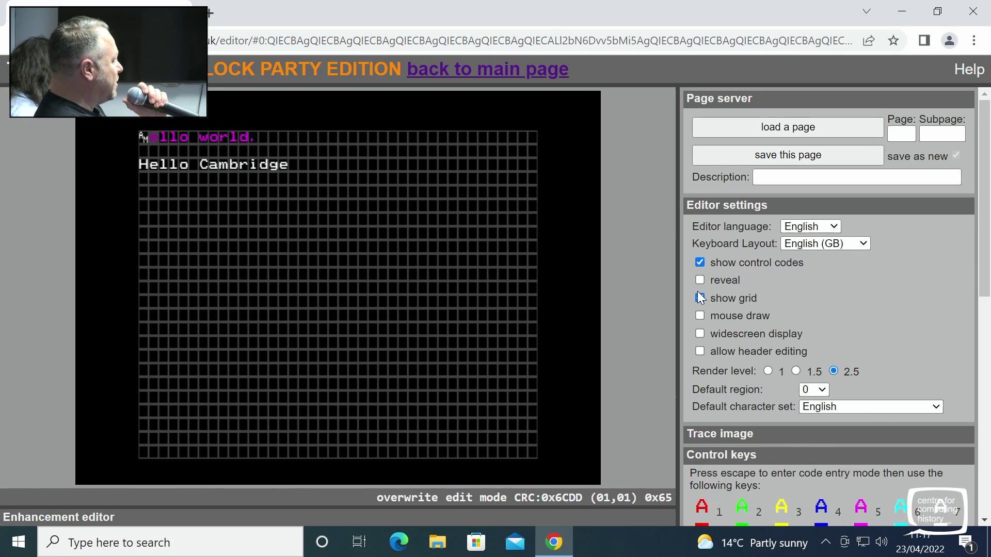
Change the control code at the start of row 1 to green text and move the cursor down to row 2
key("Left")
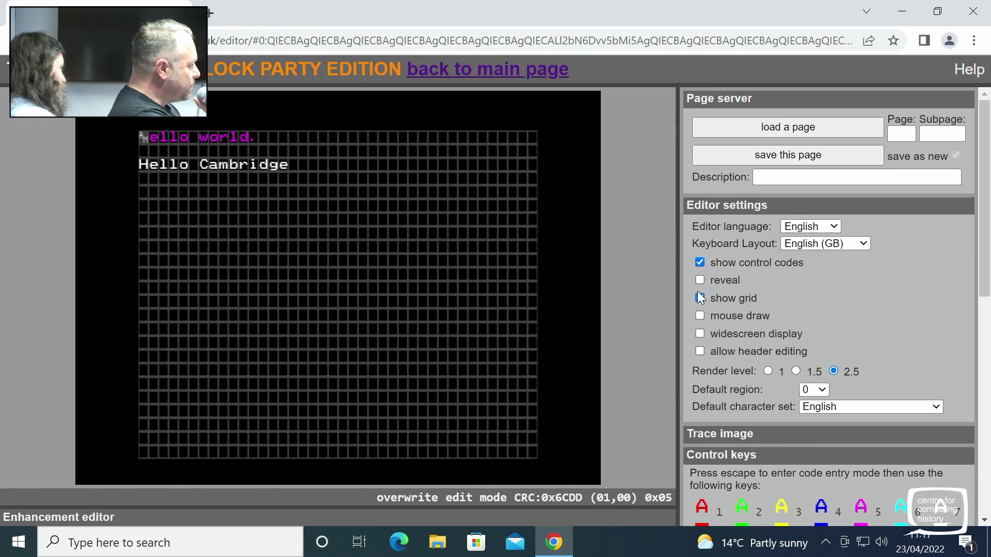
key("Escape")
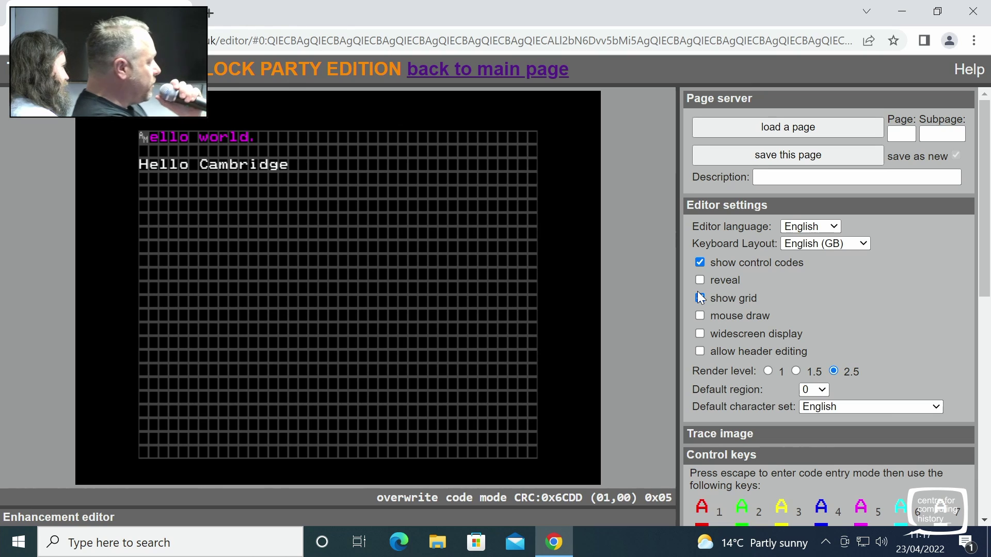
key("2")
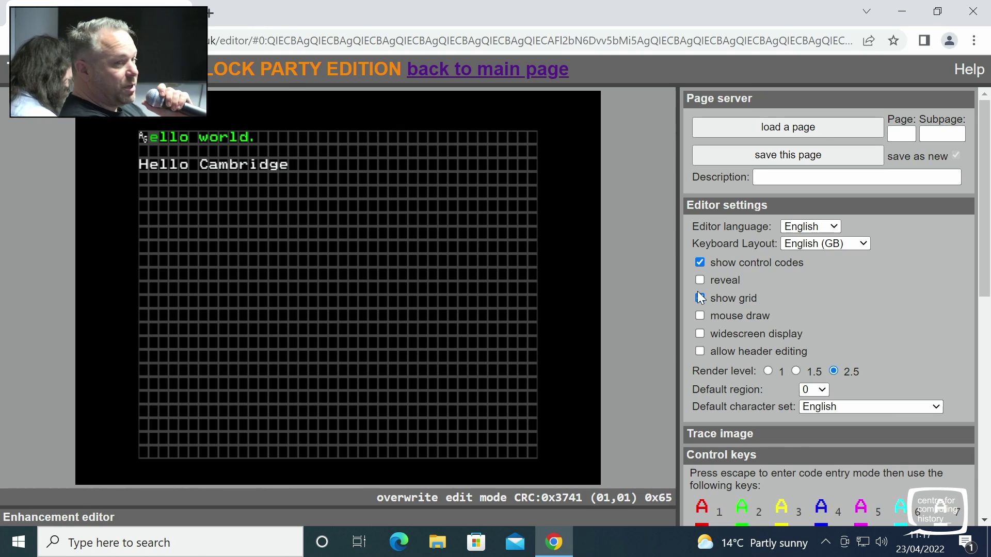
key("Down")
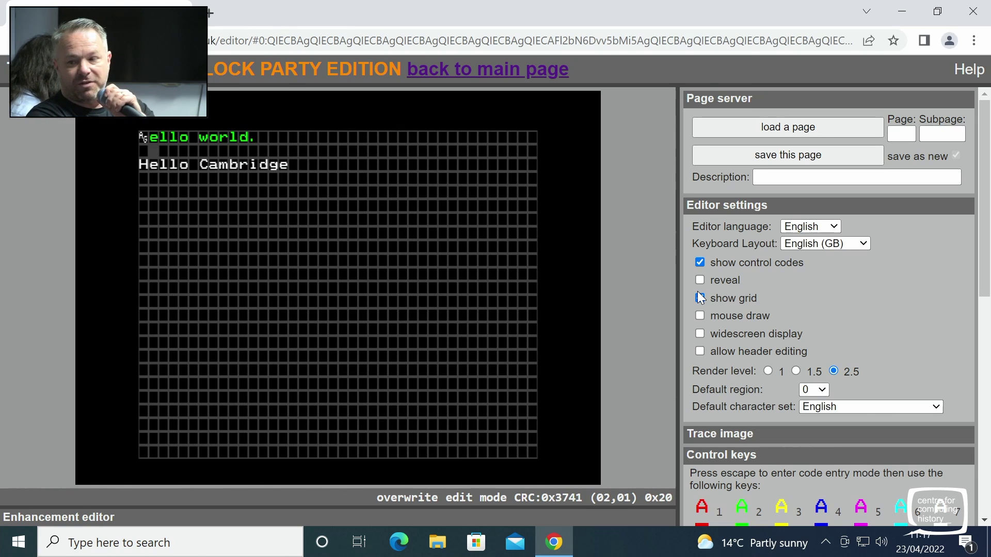
Insert a yellow mosaic control code before "Hello Cambridge" on row 3 and remove the extra space between them
key("Down")
key("Left")
key("Left")
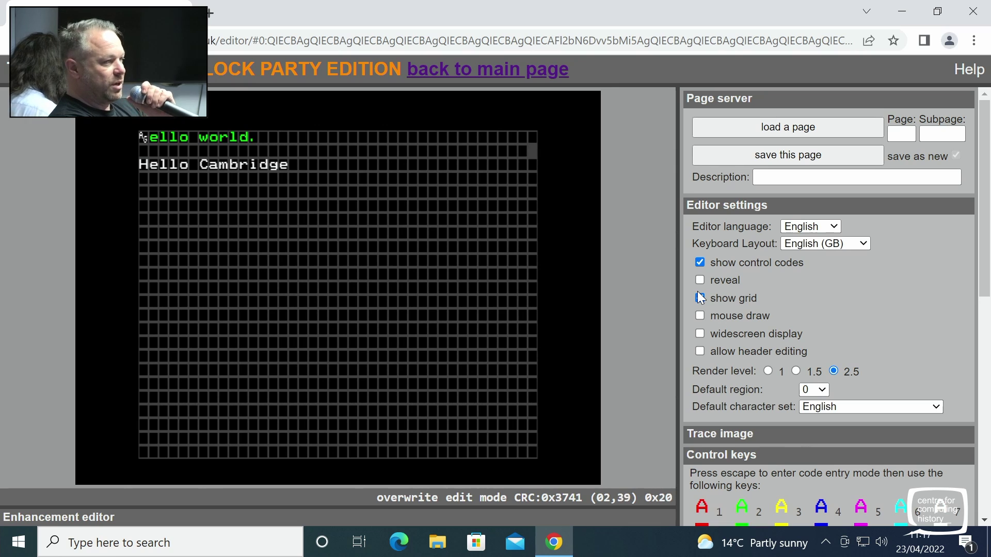
key("Right")
key("Insert")
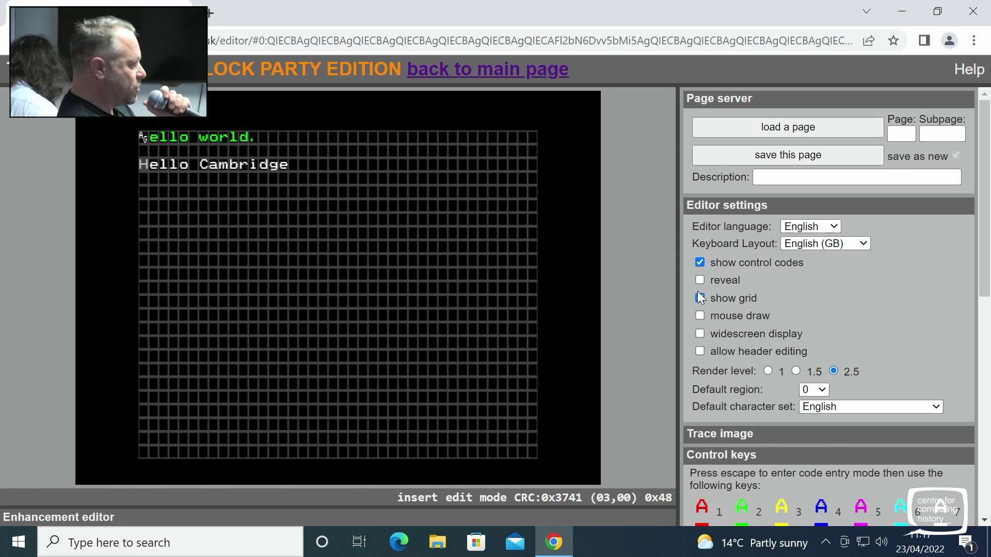
key("Left")
key("Escape")
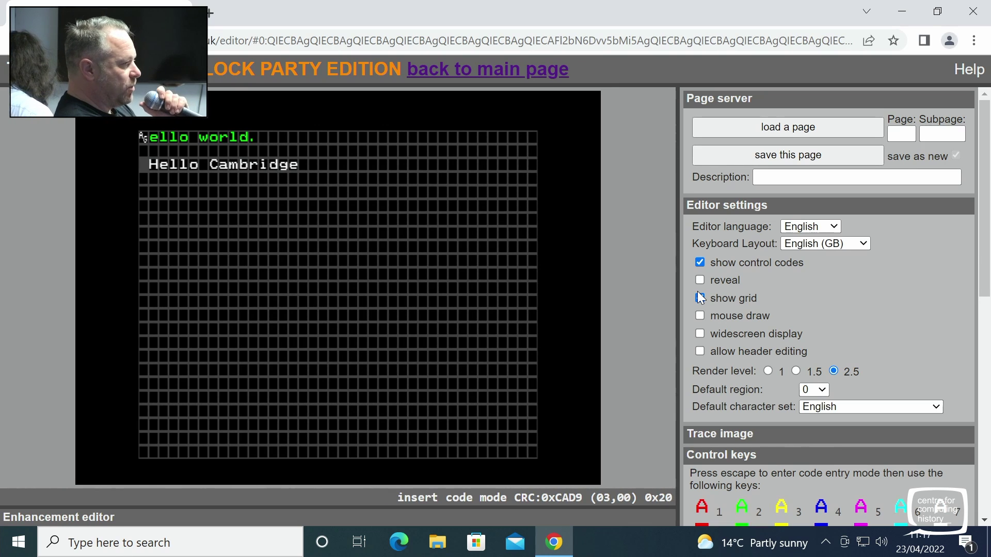
key("shift+3")
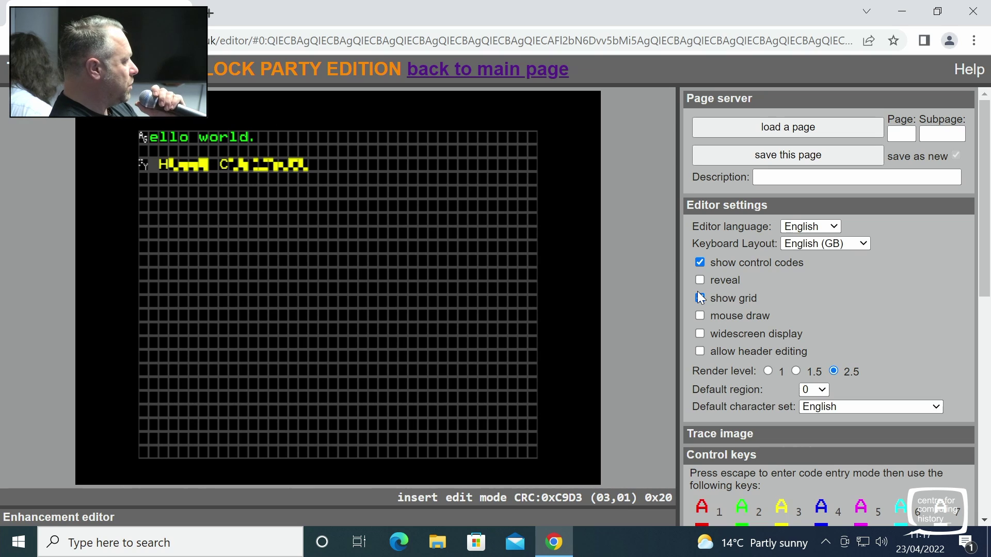
key("Right")
key("BackSpace")
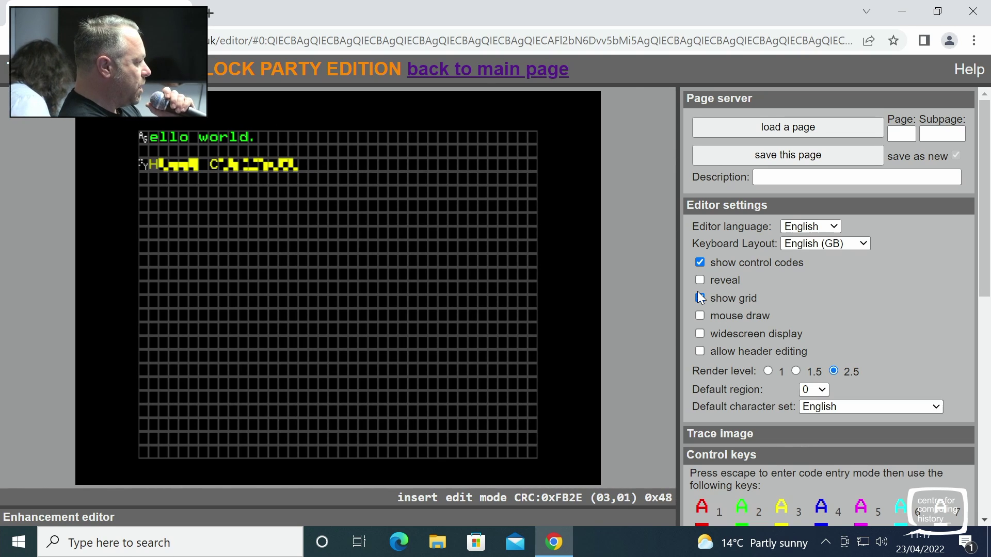
In overwrite mode, replace the mosaic control code at the start of row 3 with a yellow text control code
key("Insert")
key("Left")
key("Escape")
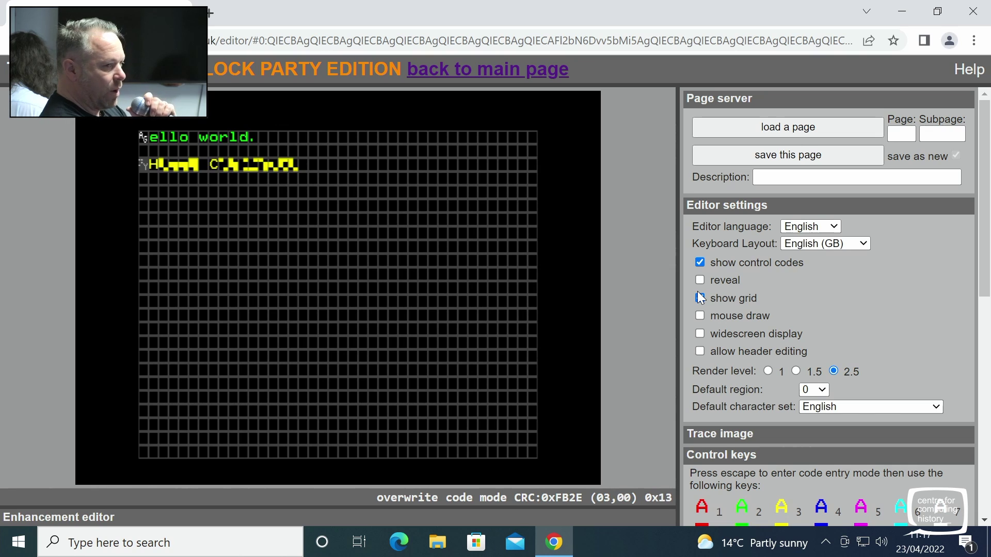
key("3")
key("Down")
key("Down")
key("Down")
key("Down")
key("Down")
key("Down")
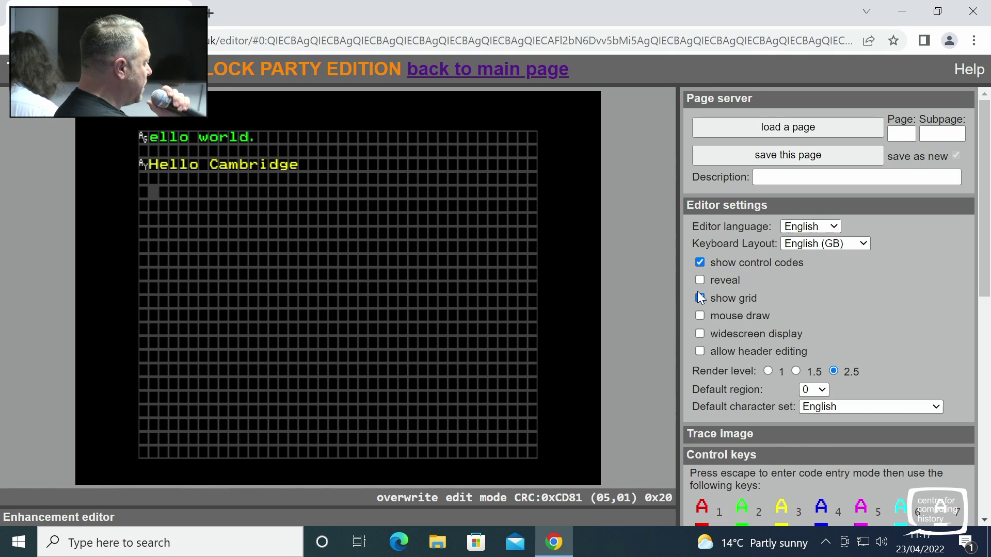
key("Right")
key("Right")
key("Right")
key("Down")
key("Down")
key("Down")
key("Down")
key("Down")
key("Down")
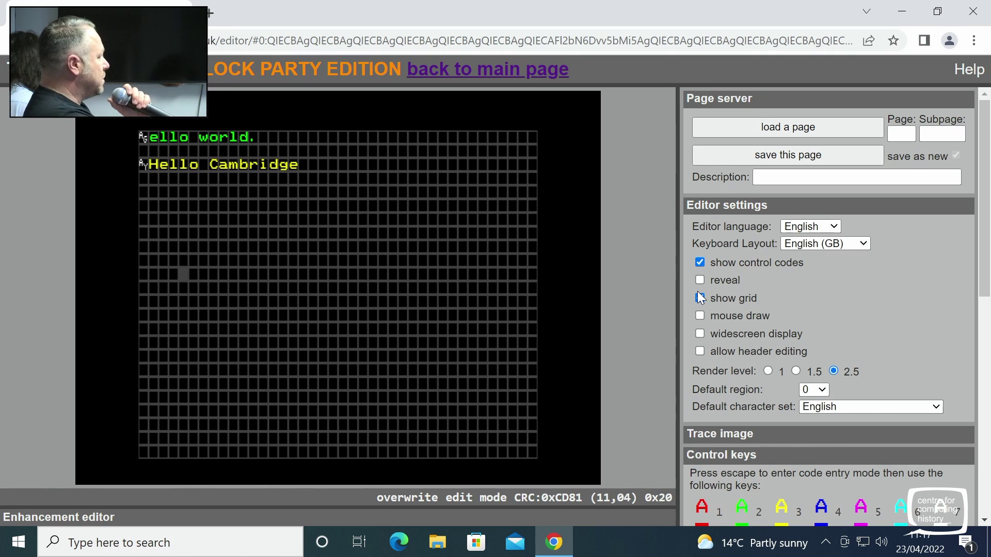
key("Right")
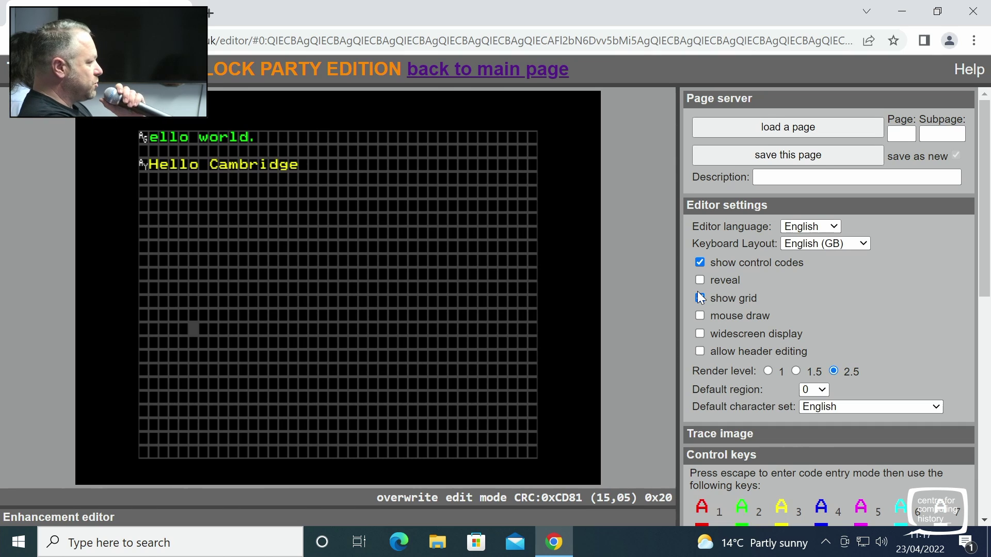
key("Down")
key("Left")
key("Down")
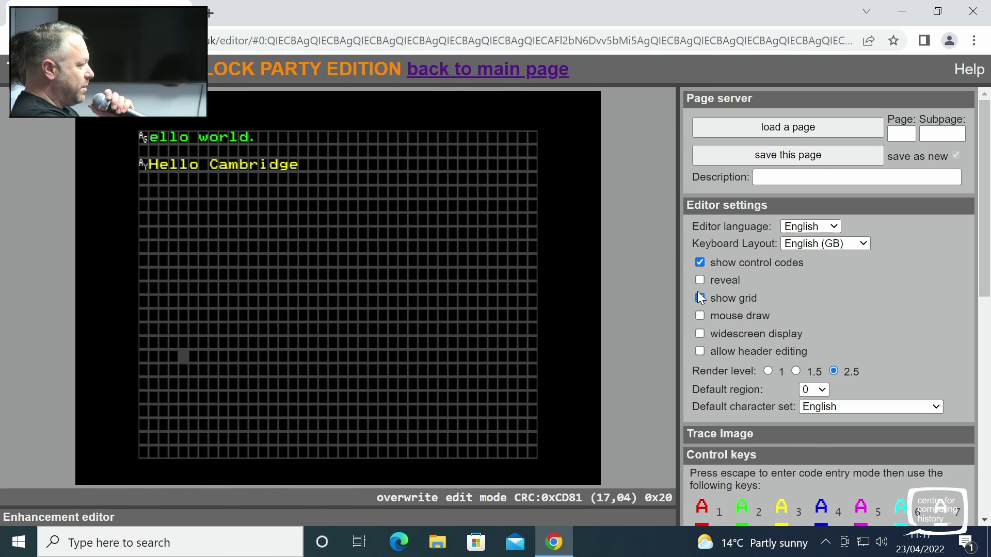
key("Down")
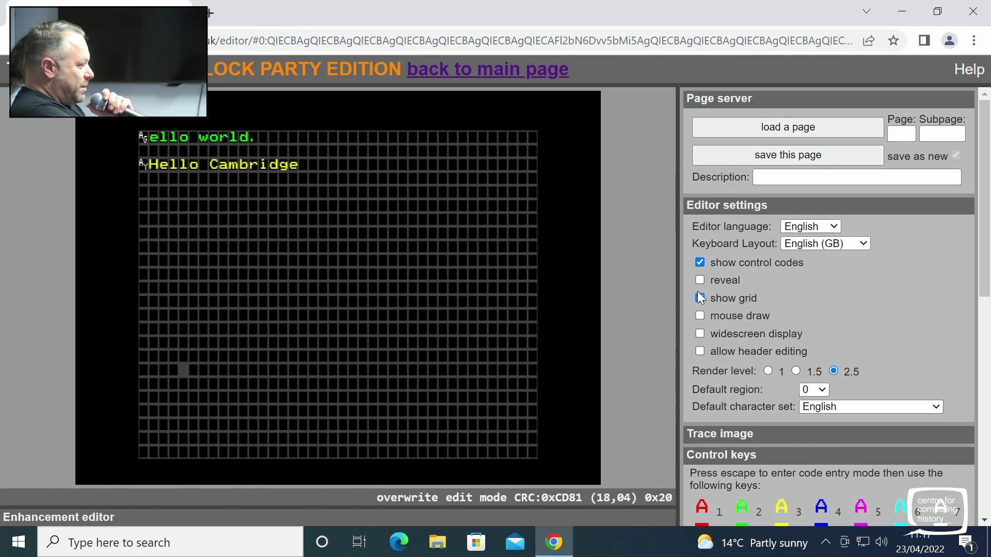
key("Down")
key("Left")
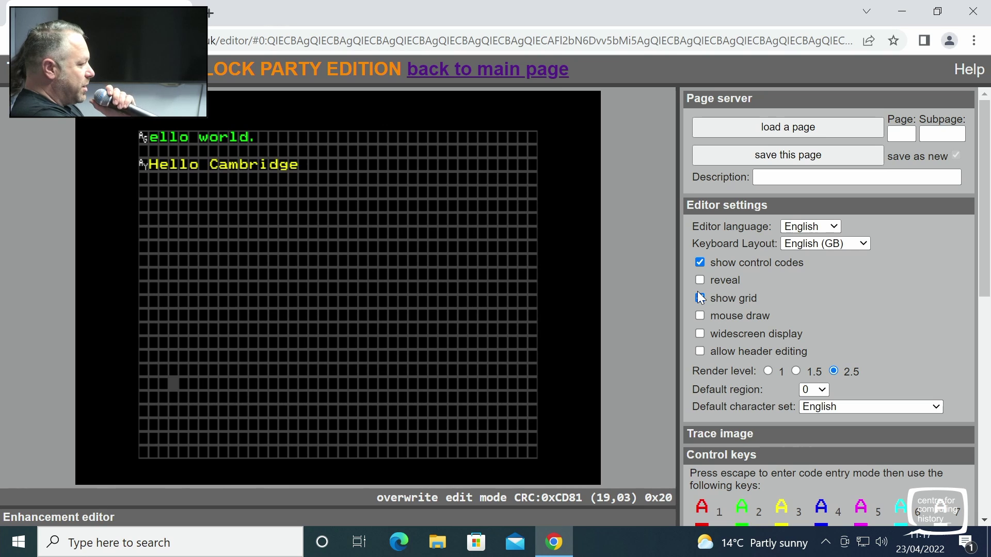
key("Down")
key("Left")
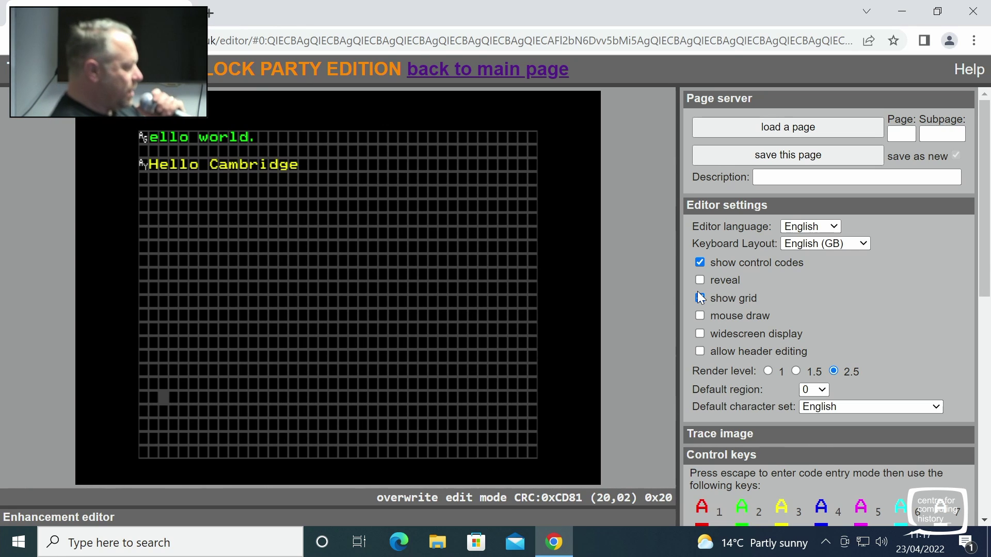
key("Left")
key("Right")
key("Down")
key("Down")
key("Down")
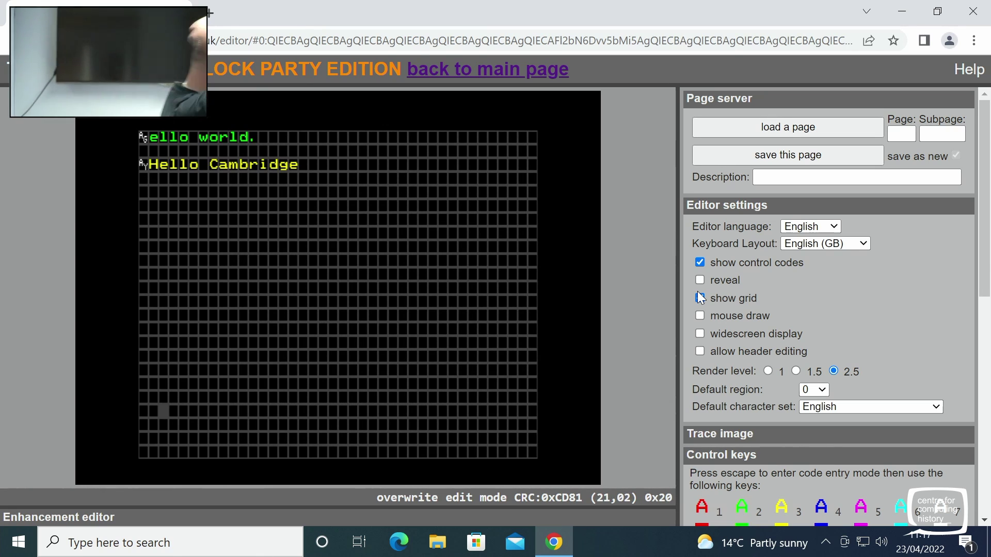
key("Up")
key("Up")
key("Up")
key("Up")
key("Up")
key("Up")
key("Up")
key("Up")
key("Up")
key("Up")
key("Up")
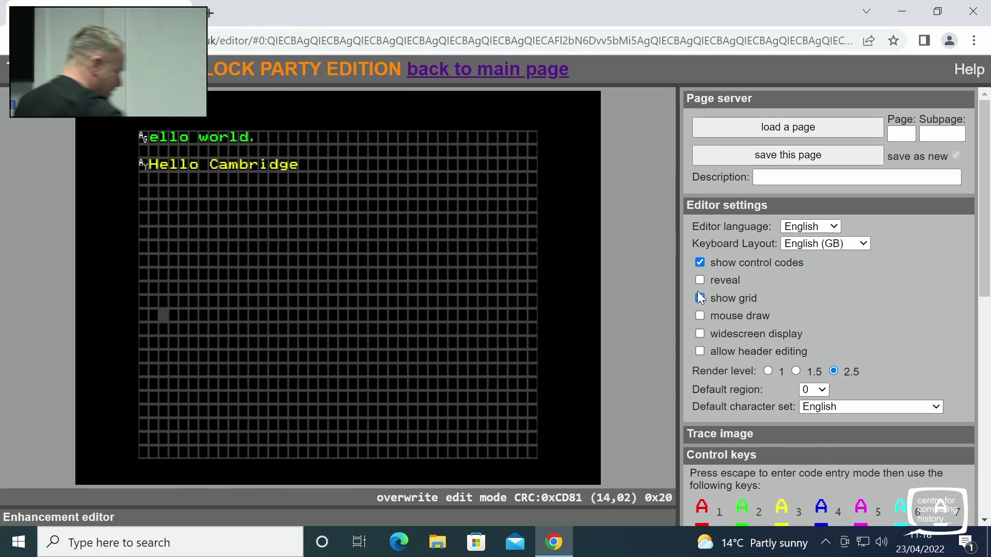
key("Left")
key("Left")
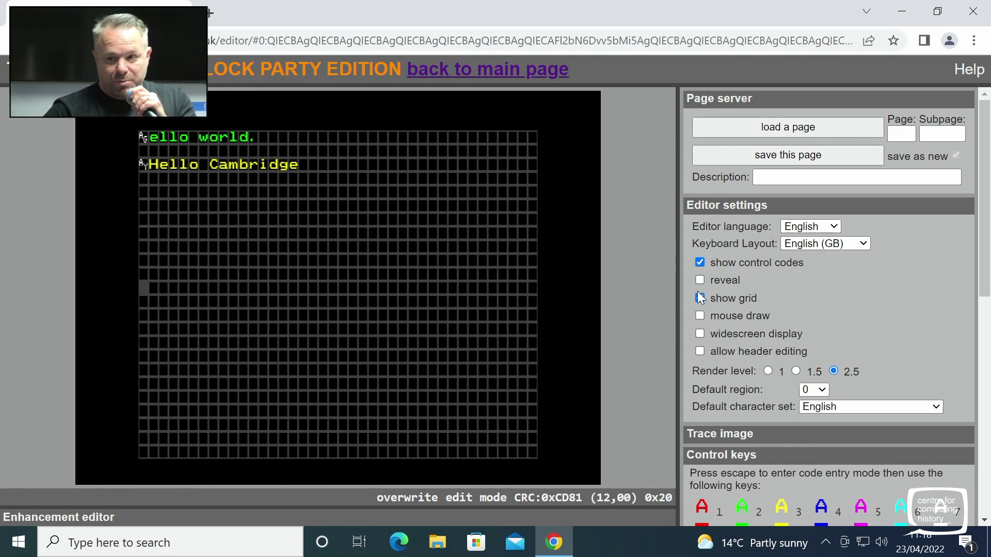
Place a magenta mosaic control code at the start of row 17 and replace it with a cyan mosaic control code
key("Down")
key("Down")
key("Down")
key("Down")
key("Down")
key("Escape")
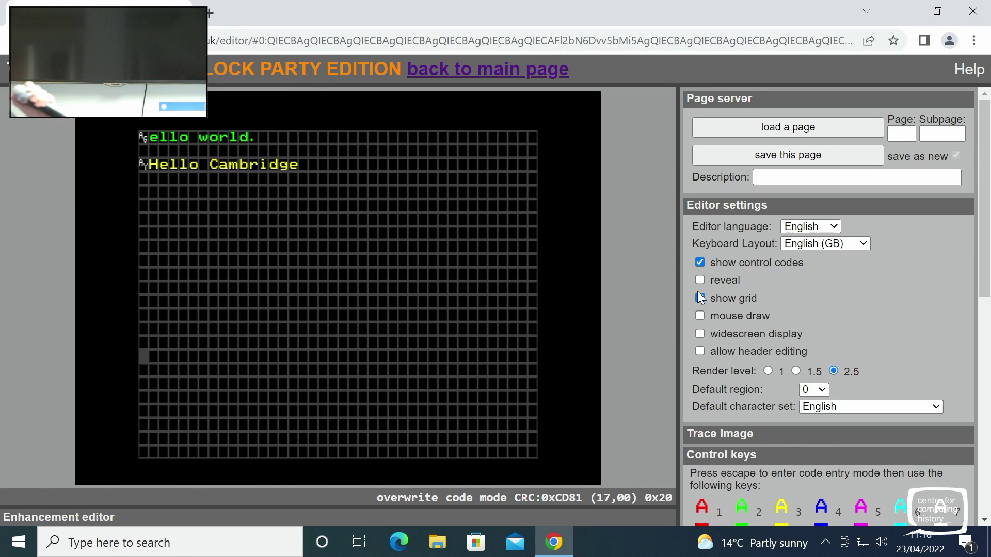
key("d")
key("Down")
key("Up")
key("Left")
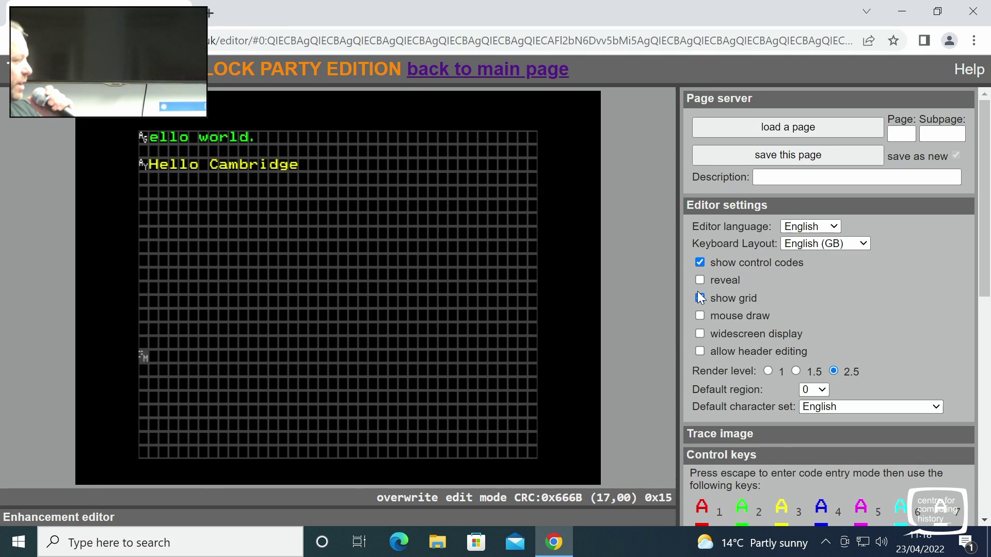
key("Escape")
key("c")
key("Right")
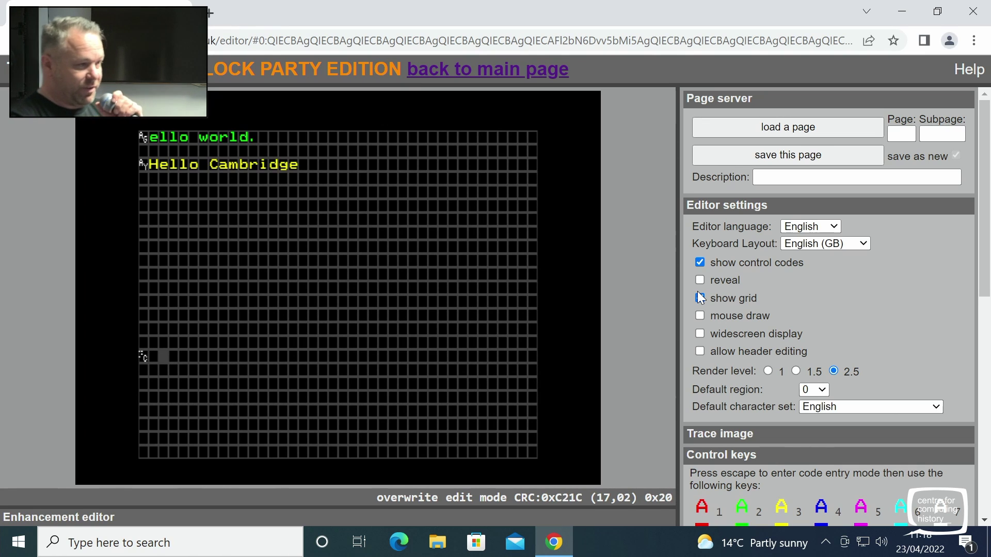
Fill the eleven cells after the control code on row 17 with solid cyan mosaic blocks
key("f")
key("Left")
key("f")
key("Right")
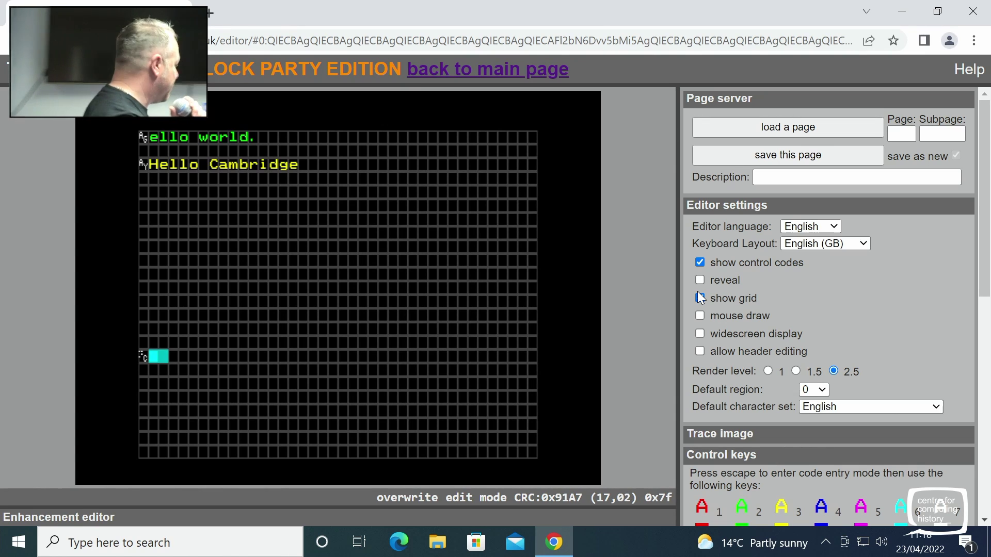
type("ffffffff")
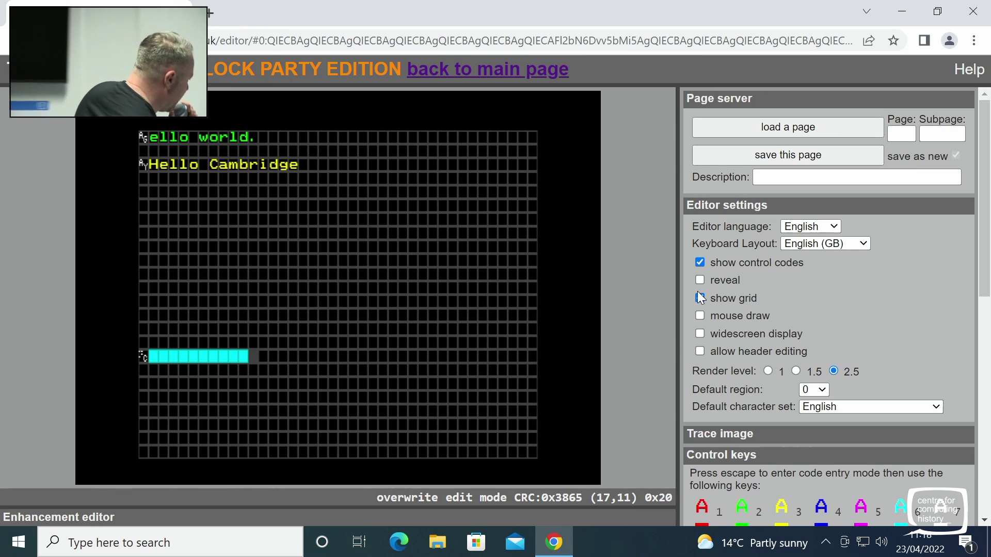
type("f")
Place a cyan mosaic control code at the start of row 18, directly below the cyan bar
key("Left")
key("Left")
key("Left")
key("Left")
key("Left")
key("Down")
key("Down")
key("Left")
key("Left")
key("Left")
key("Up")
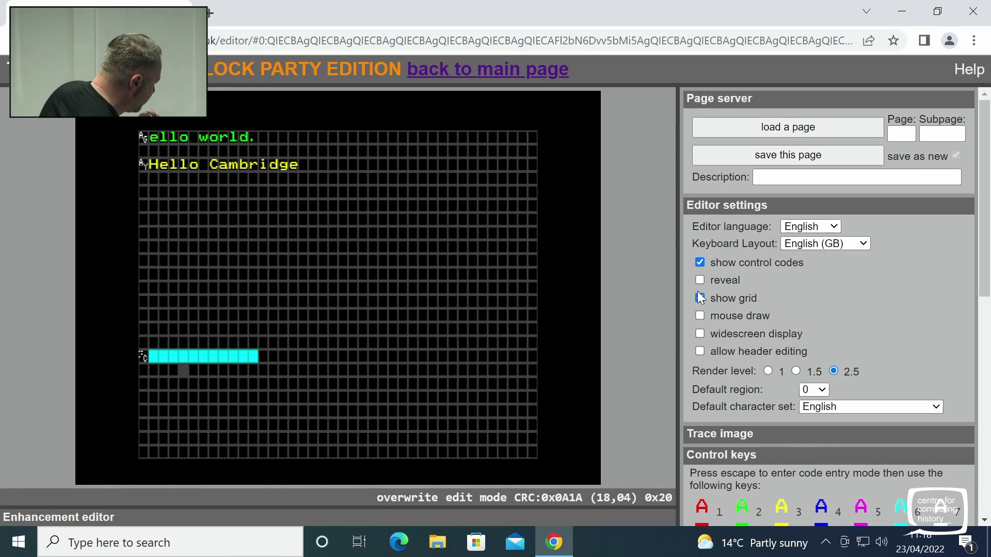
key("Up")
key("Left")
key("Left")
key("Left")
key("Left")
key("Right")
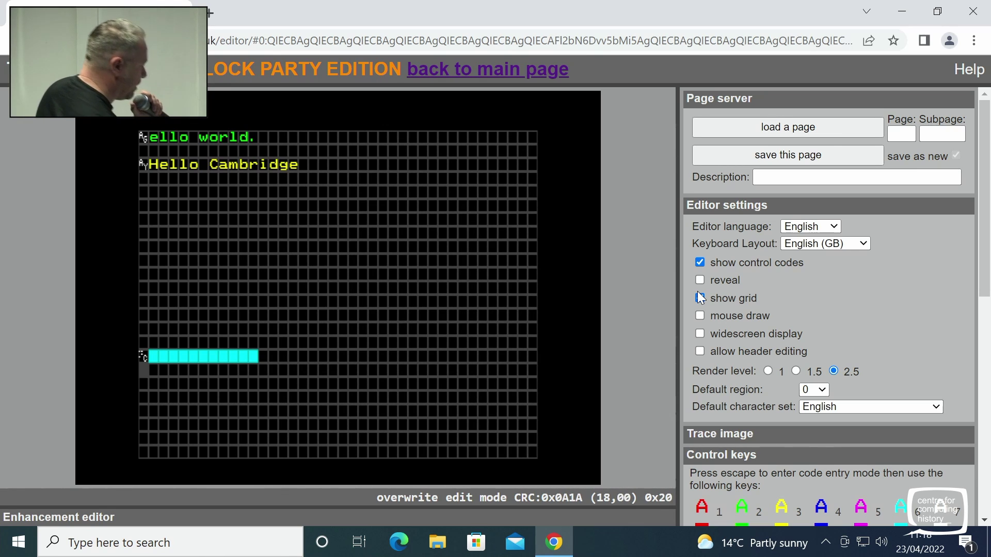
key("Escape")
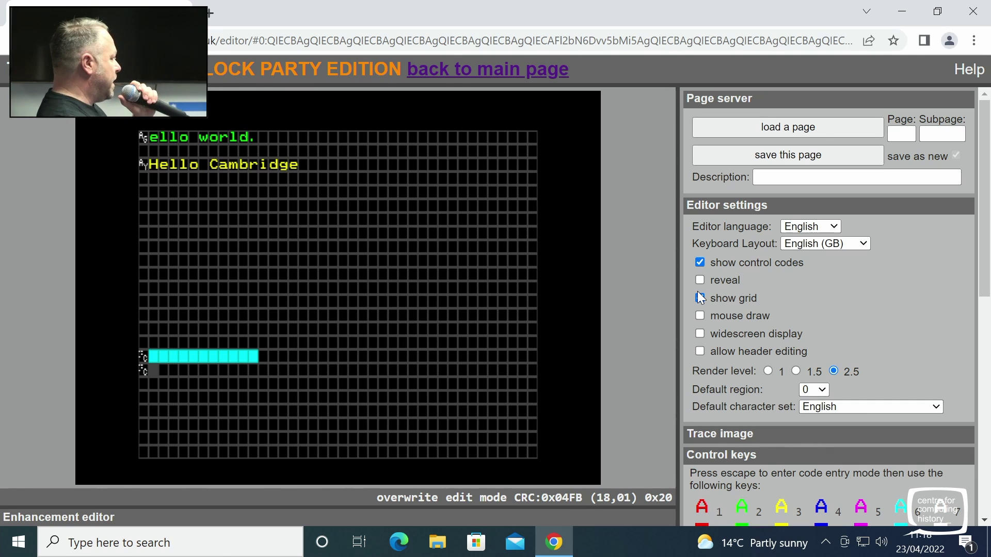
Fill the next two cells of row 18 with solid blocks and add a new background control code after them
key("f")
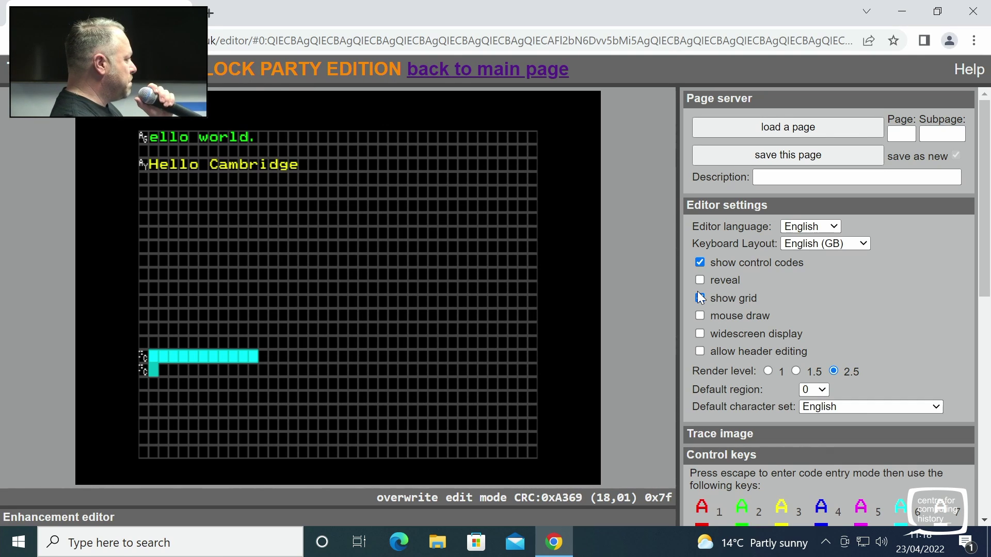
key("Right")
key("f")
key("Right")
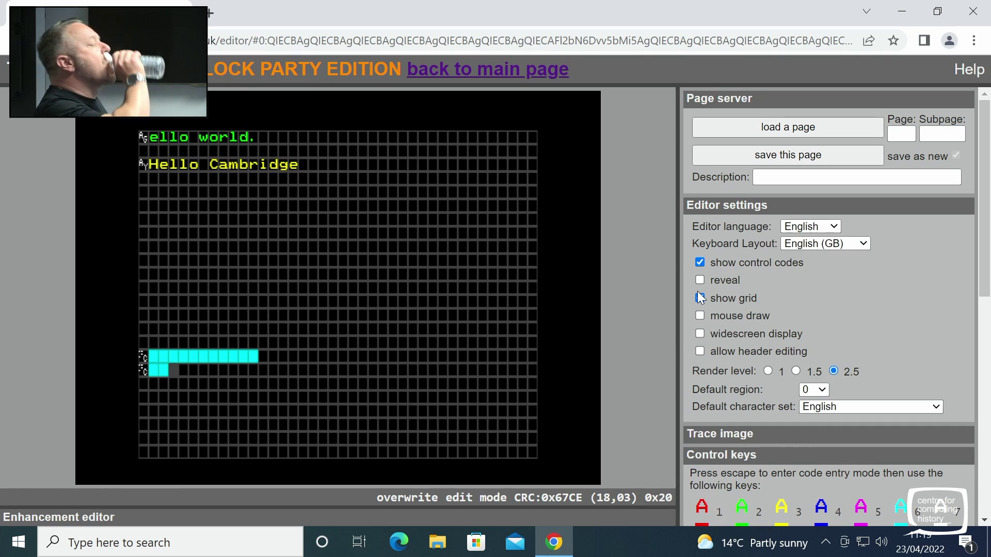
key("Escape")
key("n")
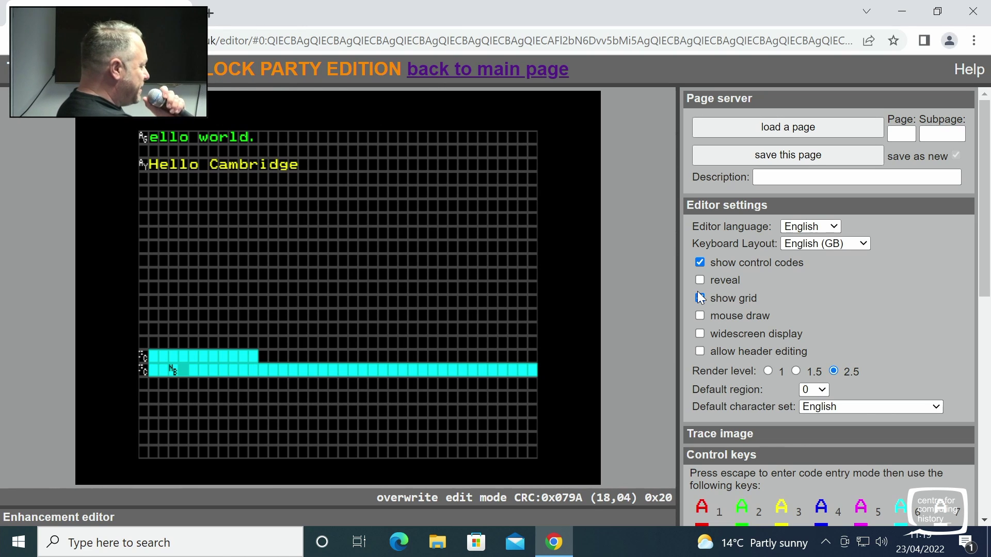
Place a cyan mosaic control code at the start of row 19
key("Down")
key("Left")
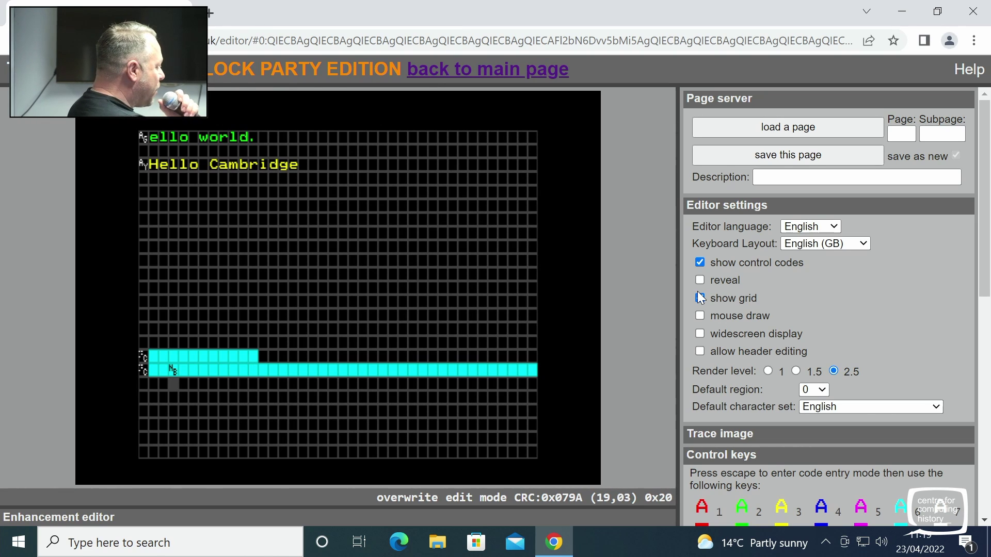
key("Left")
key("Left")
key("Left")
key("Escape")
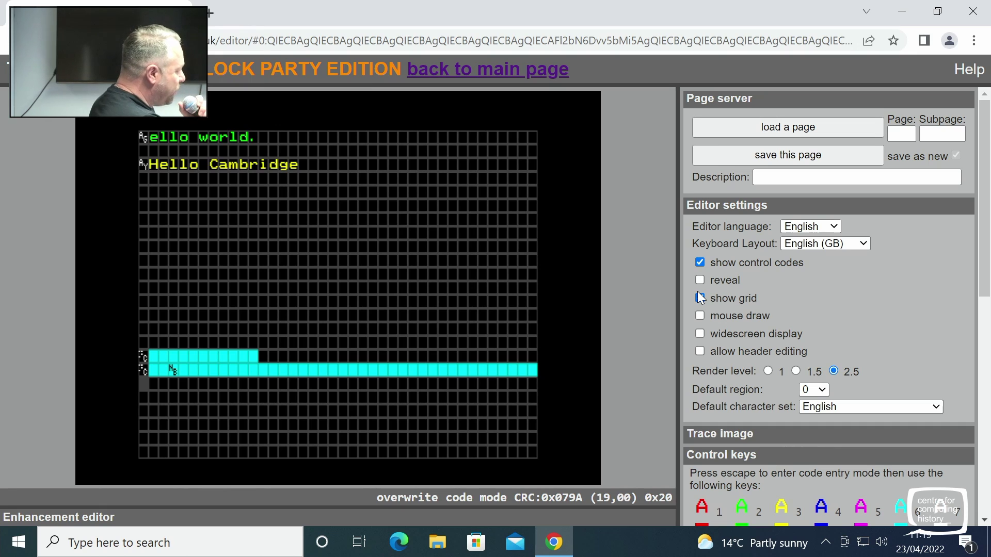
key("6")
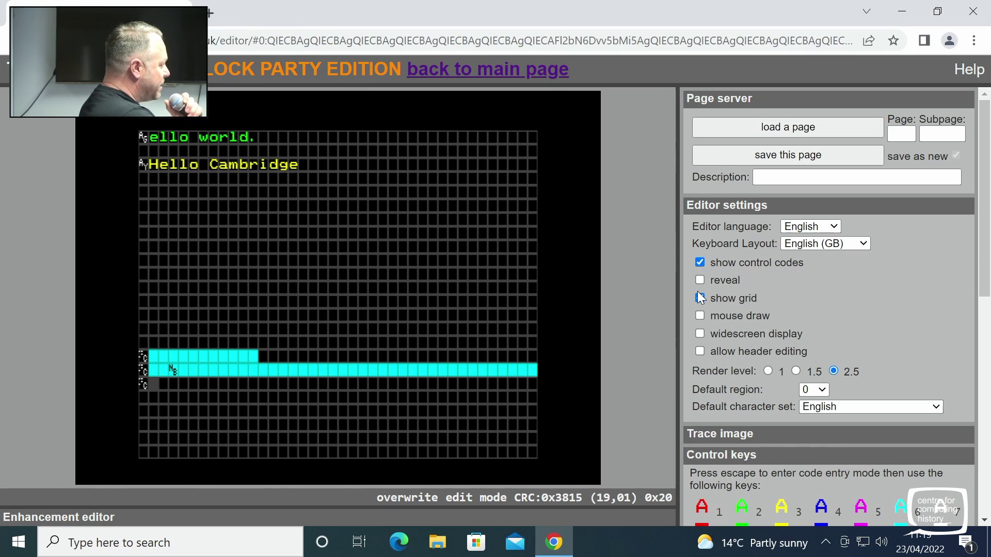
Add one solid block and a new background control code after the cyan mosaic code on row 19
key("f")
key("Escape")
key("n")
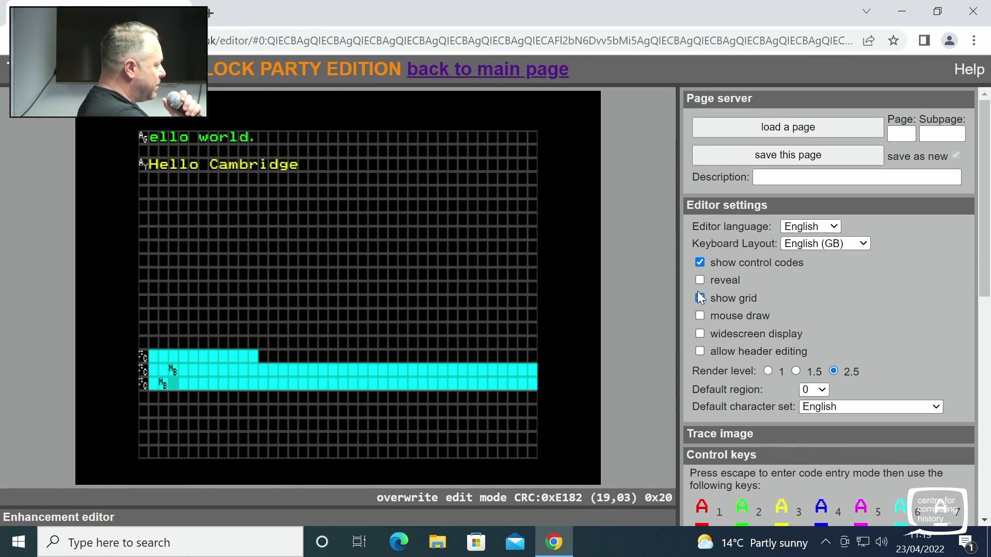
Place a cyan mosaic control code at the start of row 20
key("Right")
key("Down")
key("Left")
key("Left")
key("Left")
key("Left")
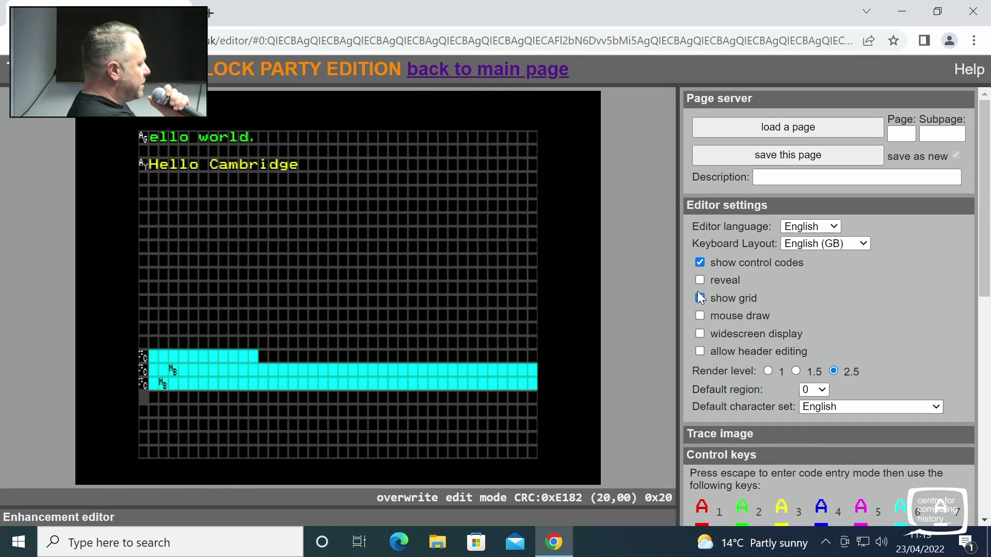
key("Escape")
key("shift+c")
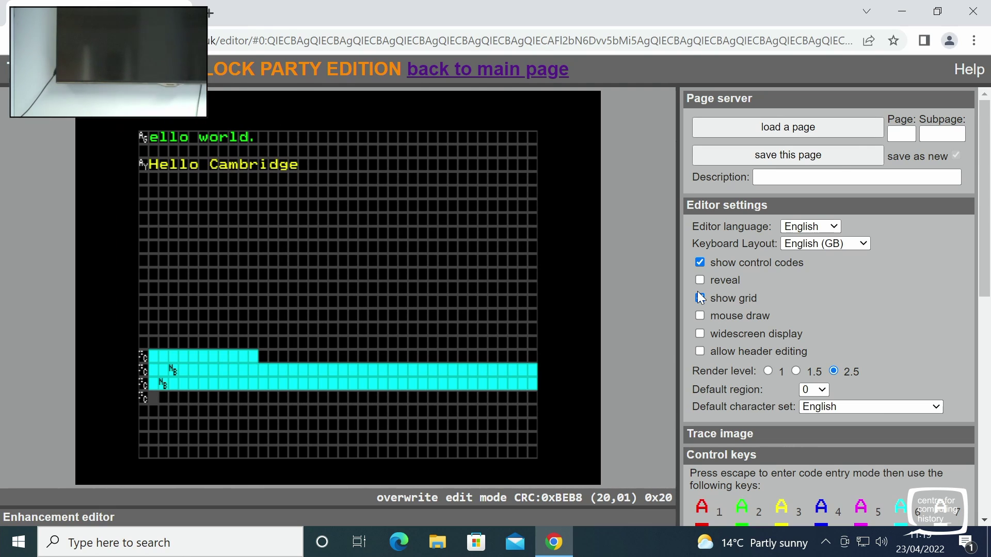
Leave column 1 of row 20 blank and add a new background control code in column 2
key("Right")
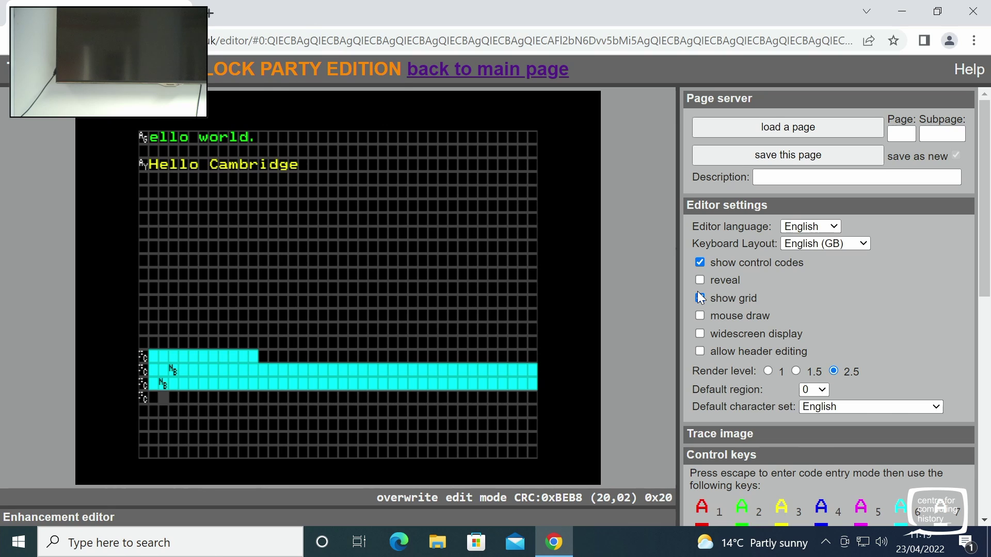
key("Escape")
key("n")
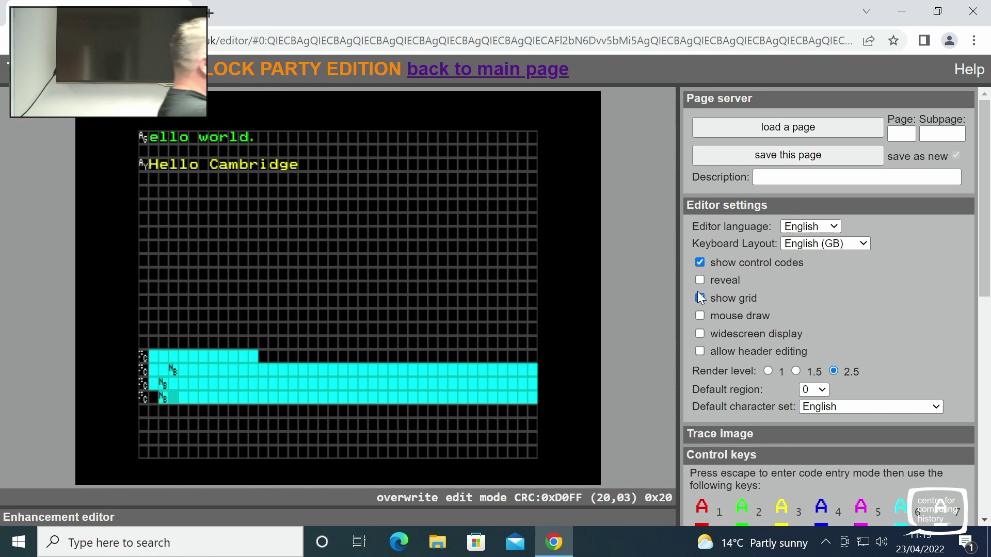
Set up row 21 with a cyan mosaic control code, one solid block and a new background control code in column 2
key("Return")
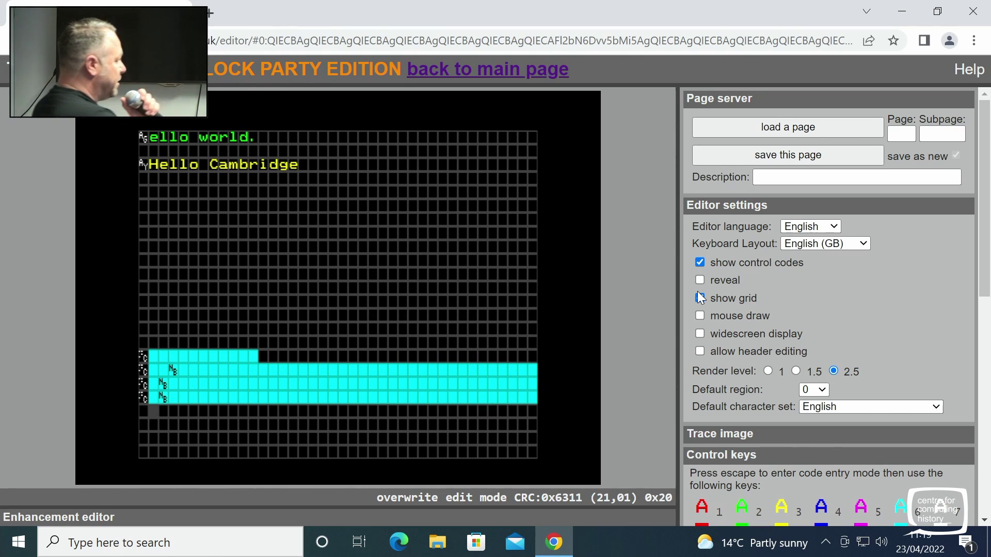
key("Left")
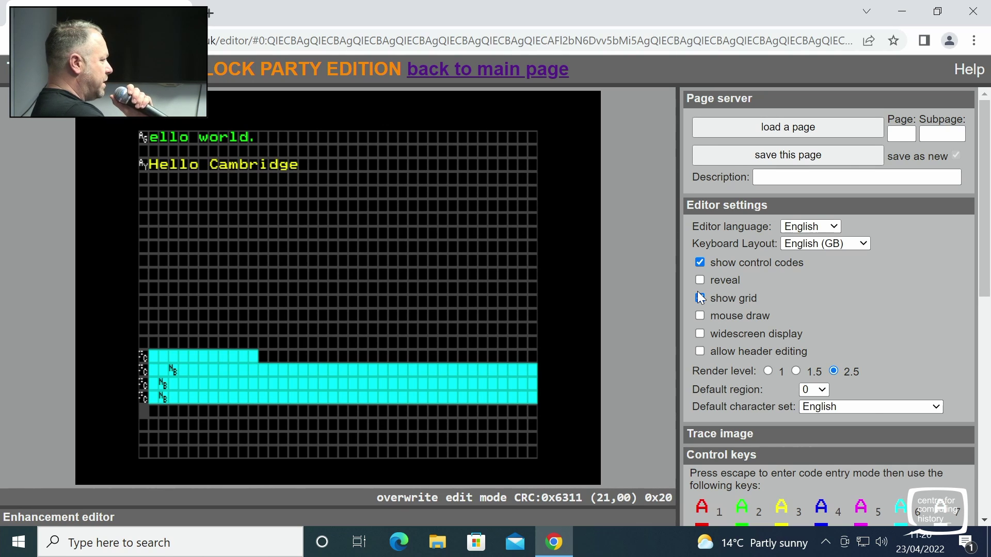
key("Escape")
key("6")
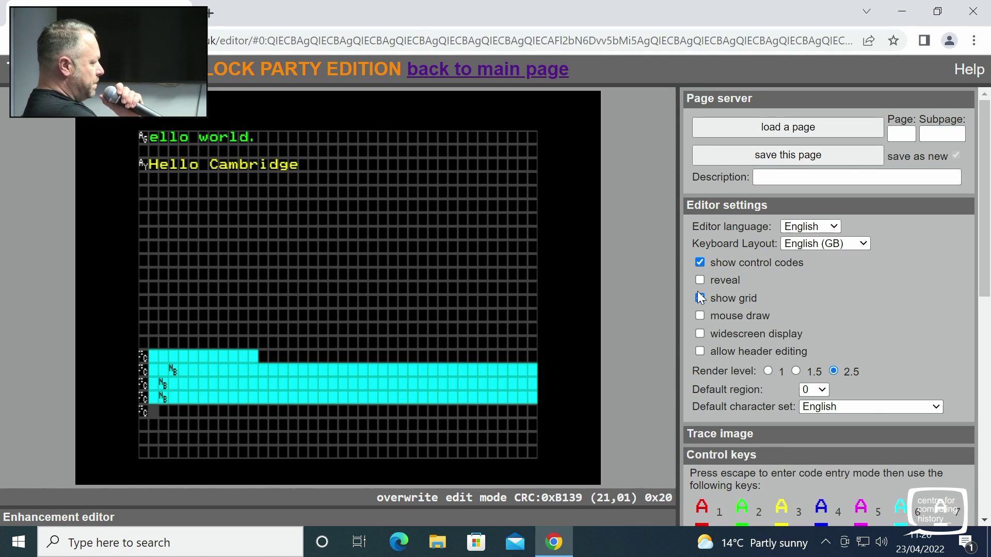
key("Escape")
key("n")
key("Escape")
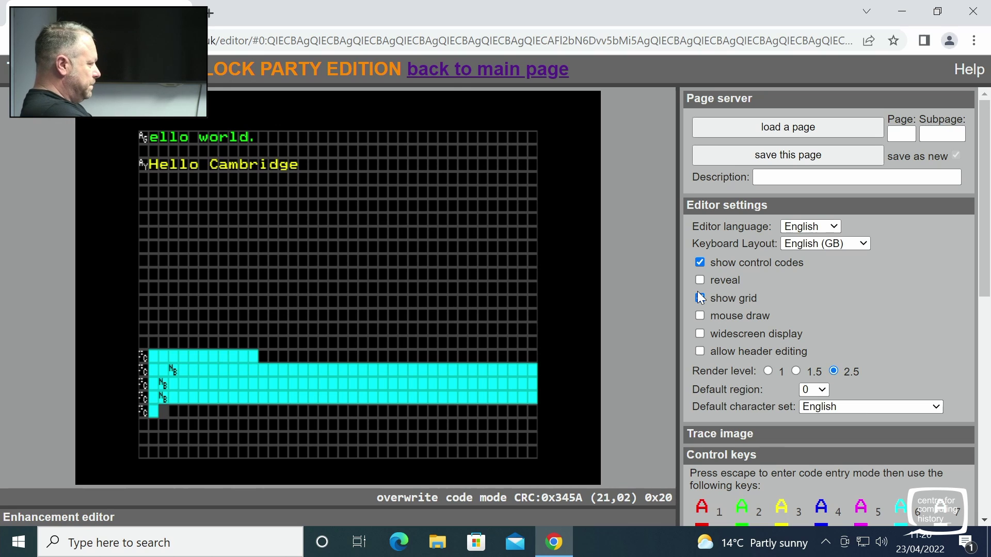
key("n")
key("Down")
key("Escape")
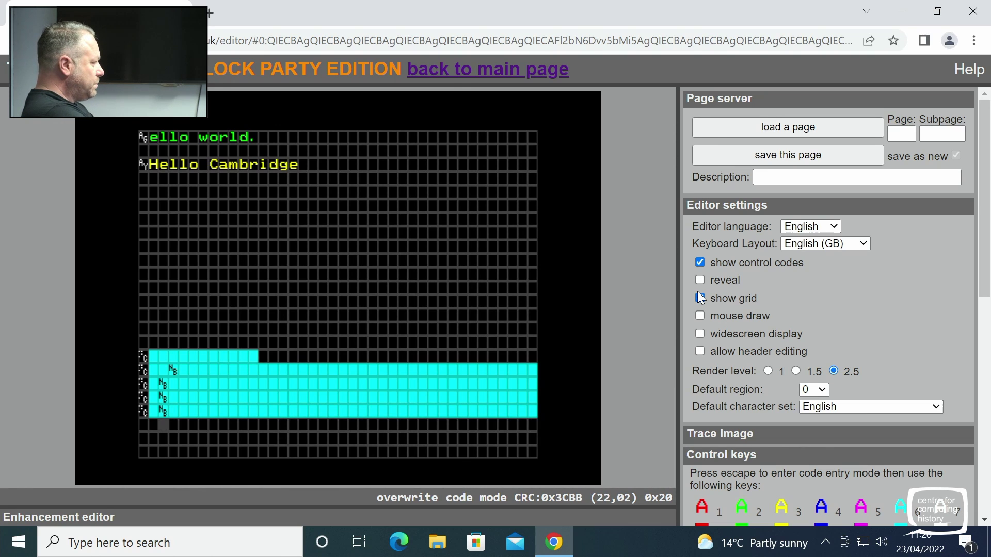
key("6")
key("Down")
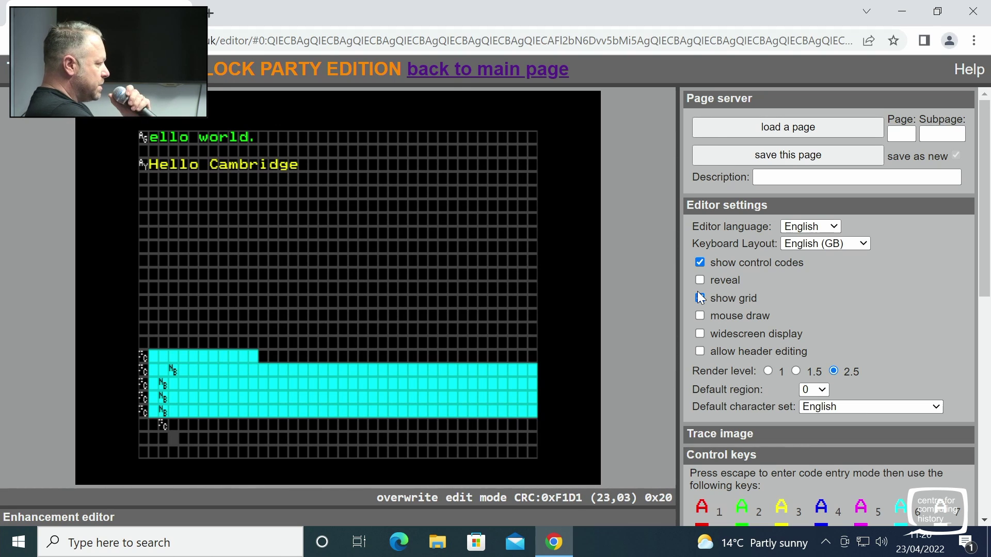
Place a cyan mosaic control code at the start of row 22
key("Left")
key("Up")
key("Left")
key("Up")
key("Down")
key("Left")
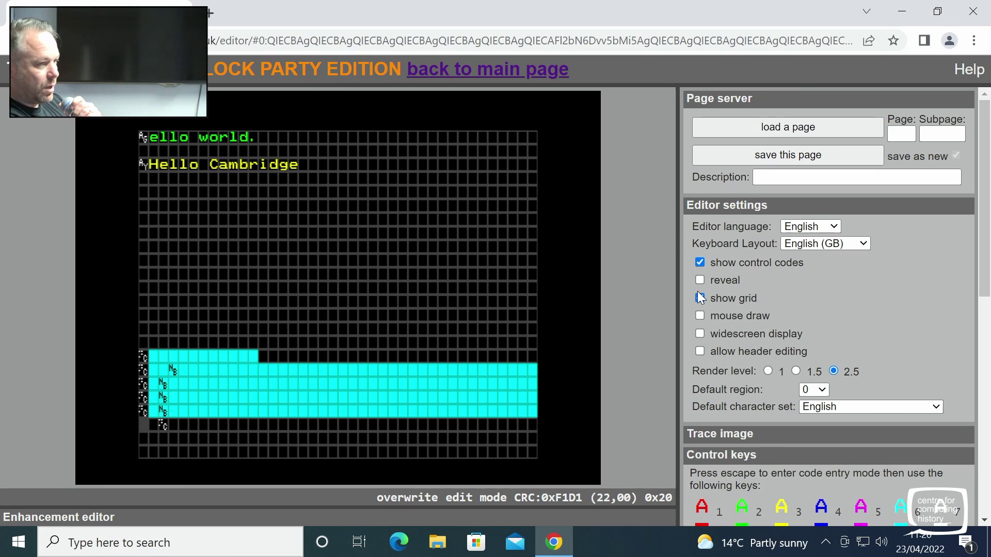
key("Escape")
key("6")
key("Right")
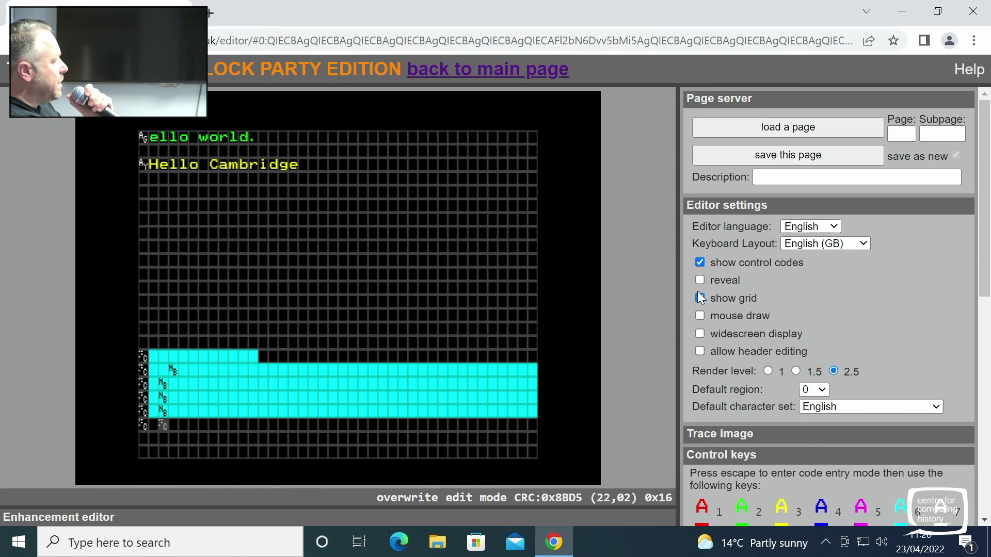
Put a solid block in column 1 of row 22 and a new background control code in column 2
key("Left")
key("Escape")
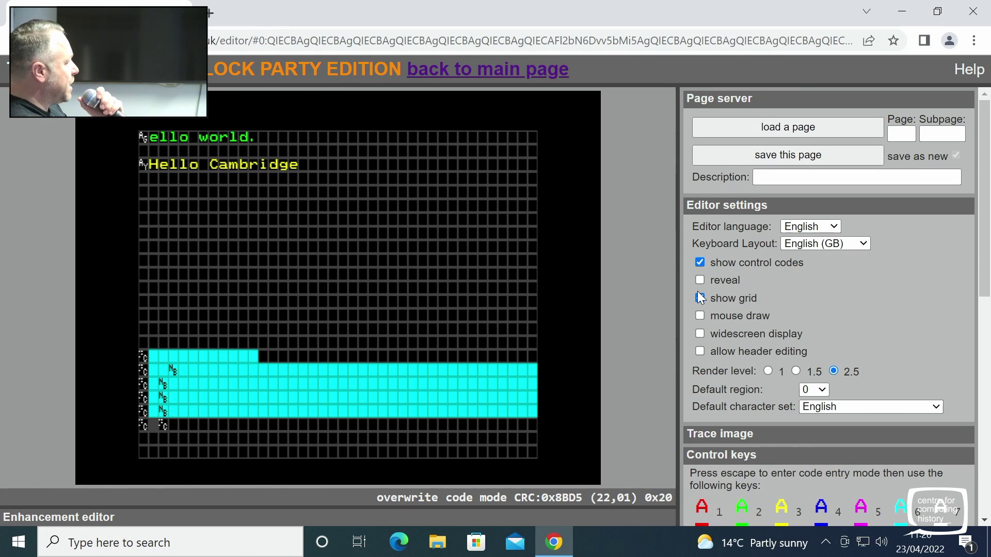
key("Escape")
key("Right")
key("Left")
key("f")
key("Right")
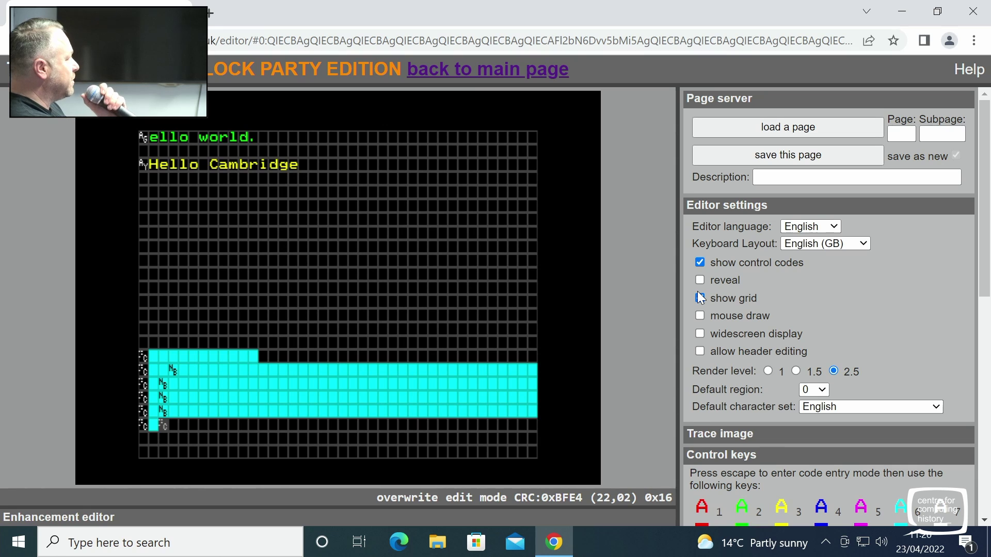
key("Escape")
key("n")
Set up row 23 with a cyan mosaic control code, one solid block and a new background control code in column 2
key("Down")
key("Left")
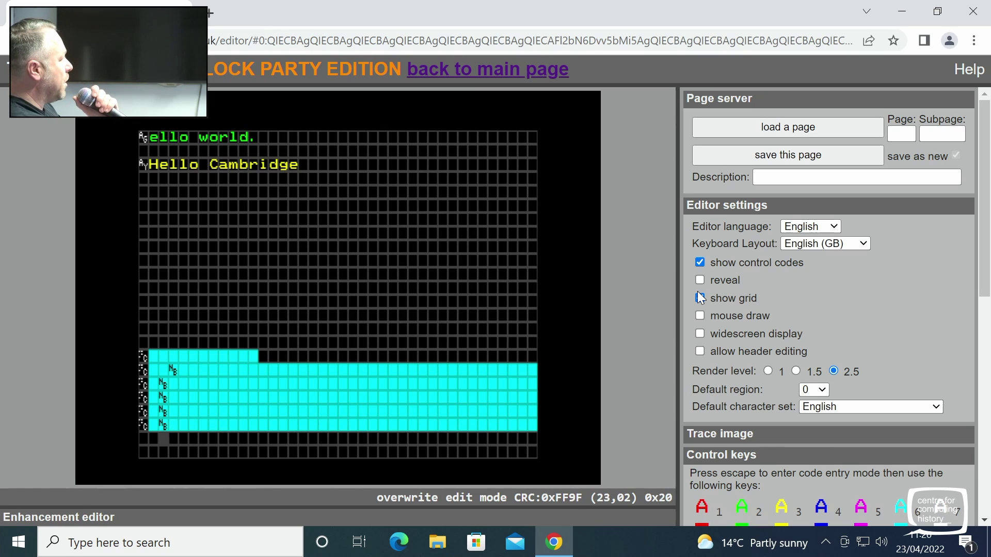
key("Left")
key("Left")
key("Escape")
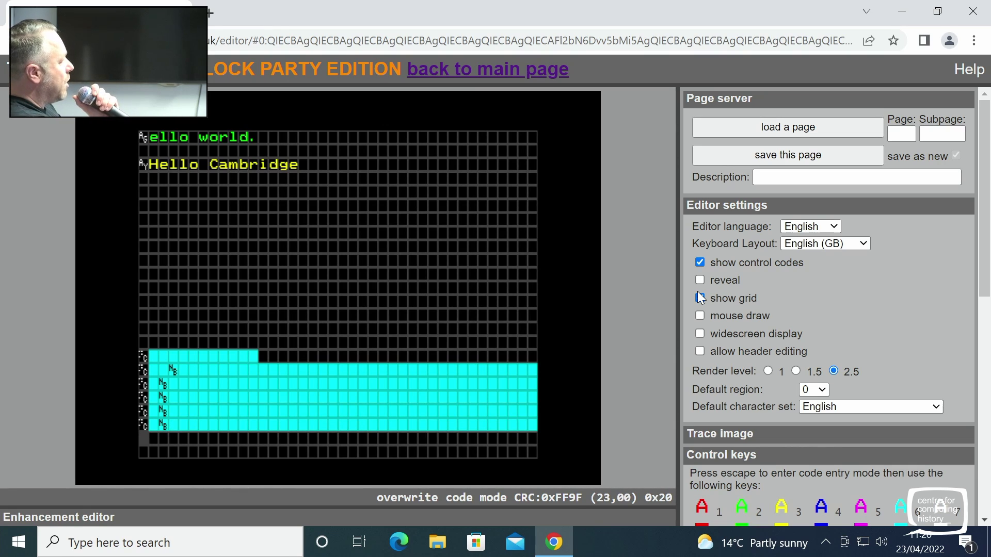
key("shift+6")
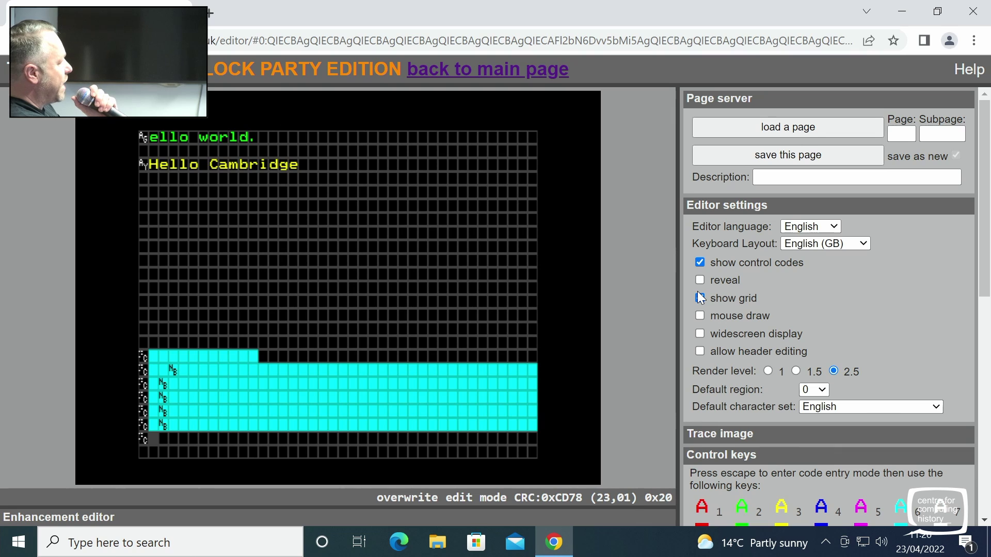
key("Escape")
key("n")
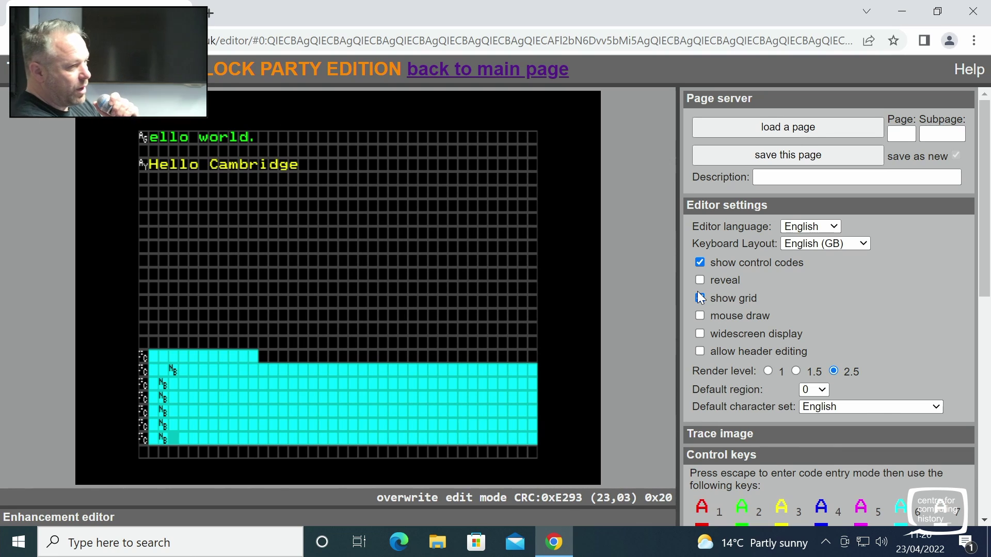
Set up row 24 with a cyan mosaic control code, one solid block and a new background control code in column 2
key("Down")
key("Left")
key("Left")
key("Left")
key("Escape")
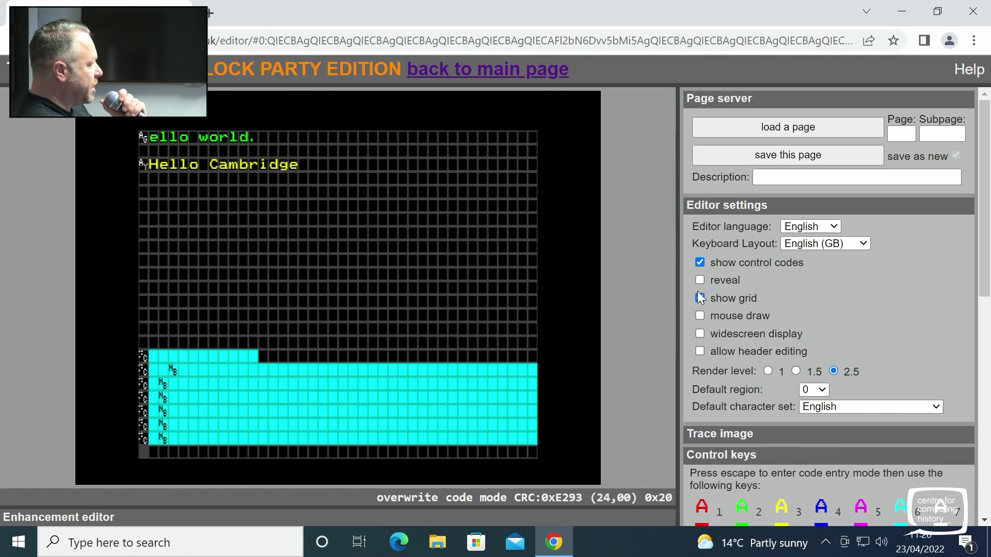
key("shift+6")
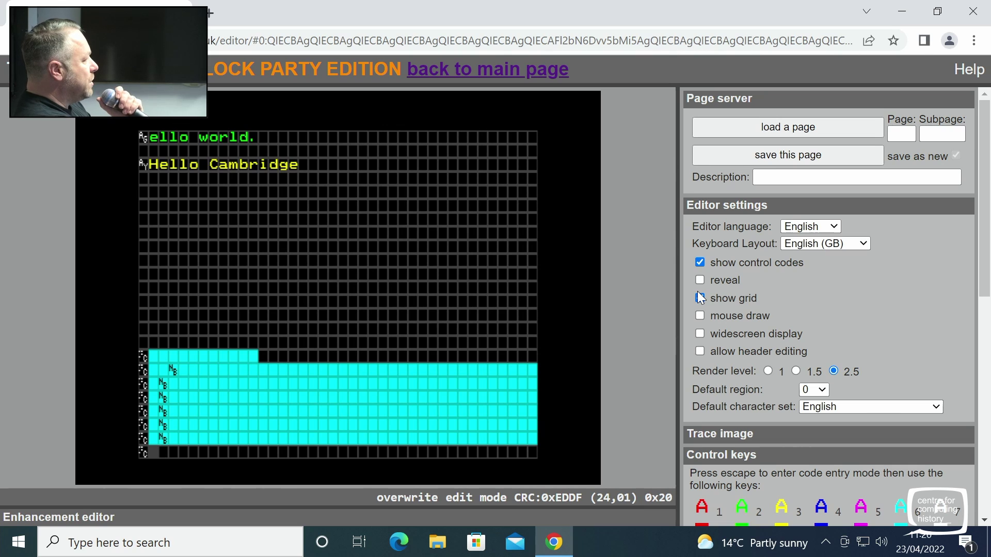
key("f")
key("Escape")
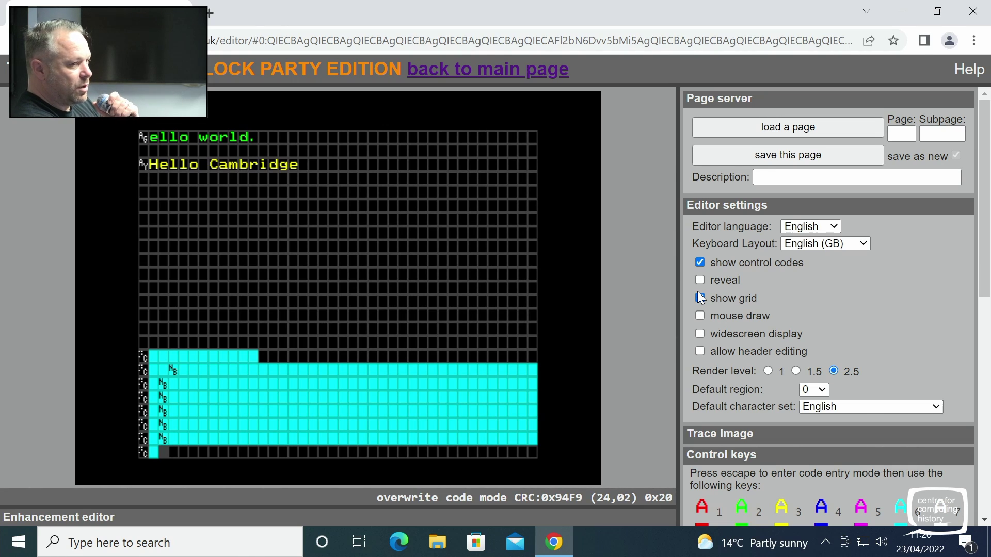
key("n")
Replace the block in column 2 of row 18 with a new background control code
key("Up")
key("Right")
key("Right")
key("Right")
key("Up")
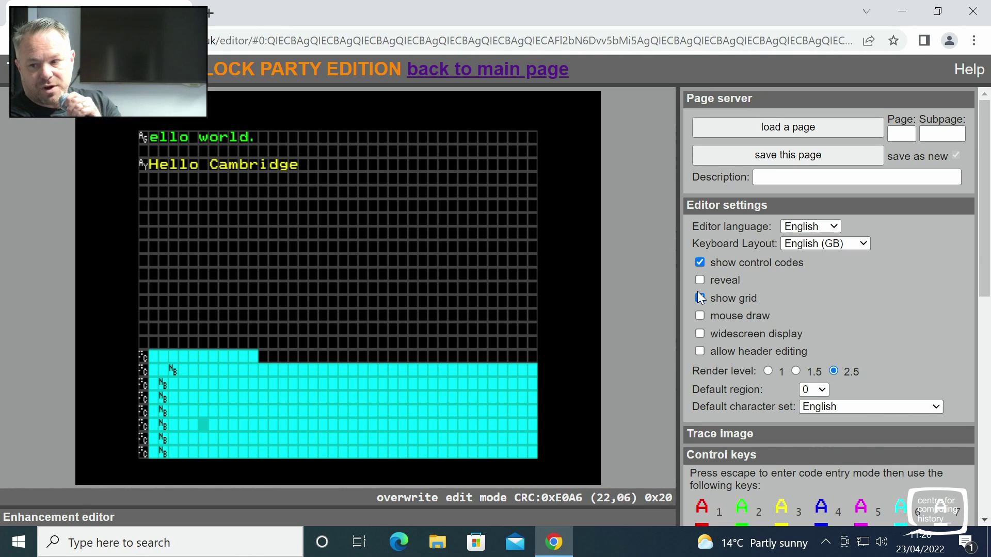
key("Up")
key("Up")
key("Left")
key("Up")
key("Up")
key("Left")
key("Left")
key("Left")
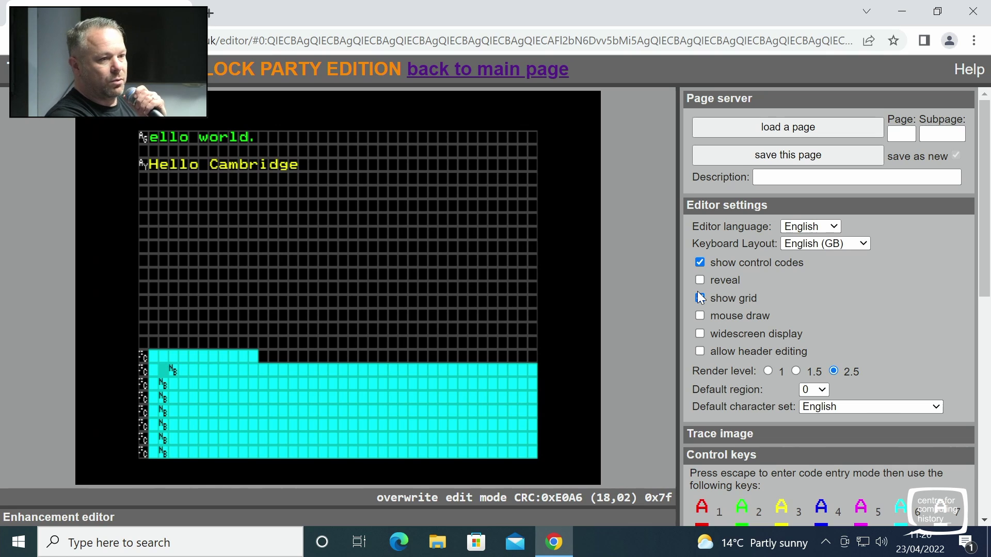
key("Escape")
key("n")
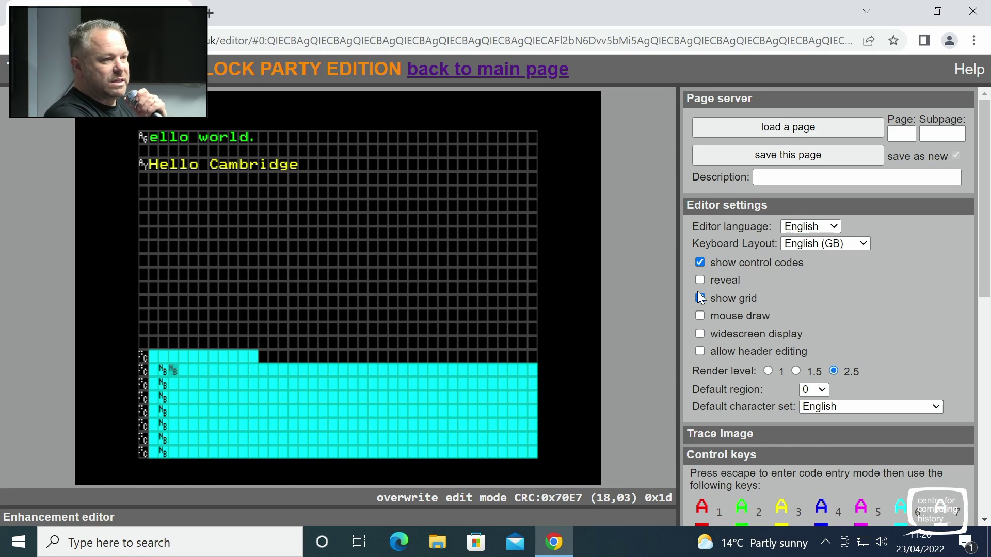
Place a new background control code in column 2 of row 17
key("Up")
key("Left")
key("Escape")
key("n")
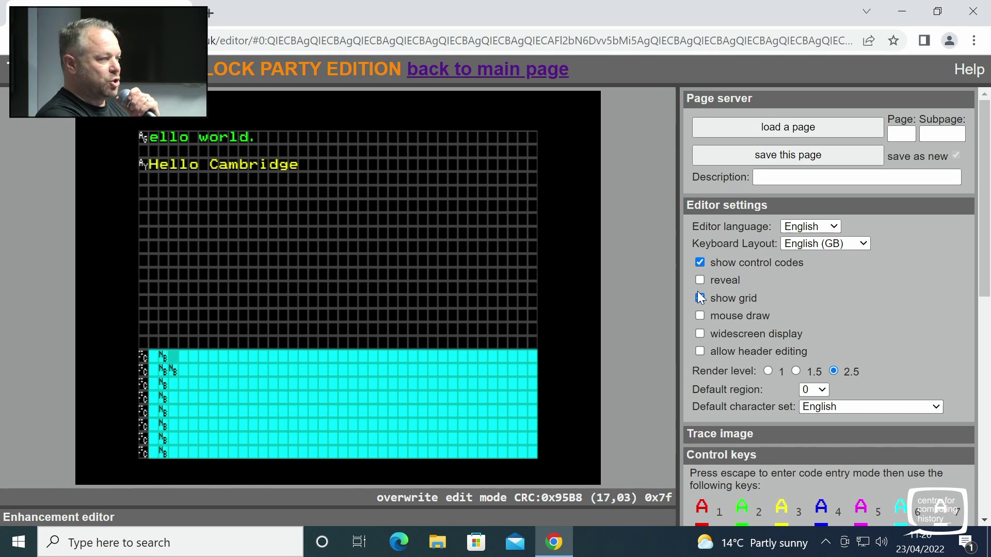
Delete the duplicate new background control code in column 3 of row 18
key("Down")
key("Delete")
key("Down")
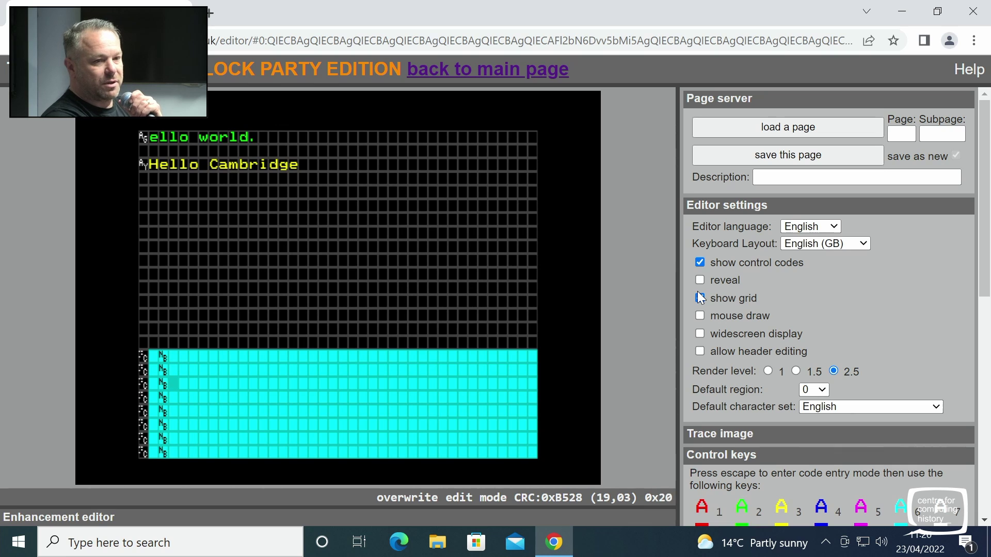
key("Right")
key("Up")
key("Left")
key("Escape")
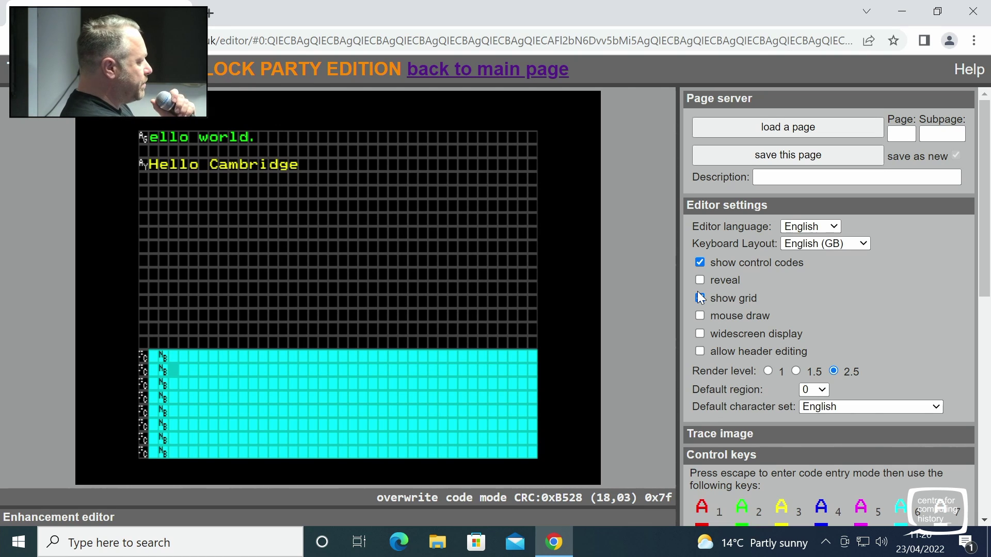
key("7")
key("Up")
key("Left")
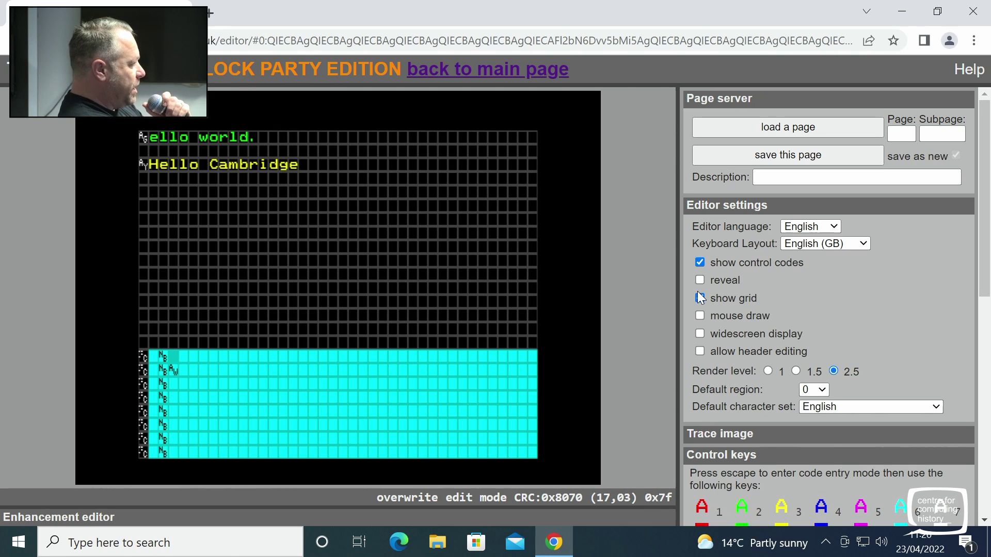
Place white mosaic control codes in column 3 of rows 18 and 17
key("Down")
key("Escape")
key("shift+7")
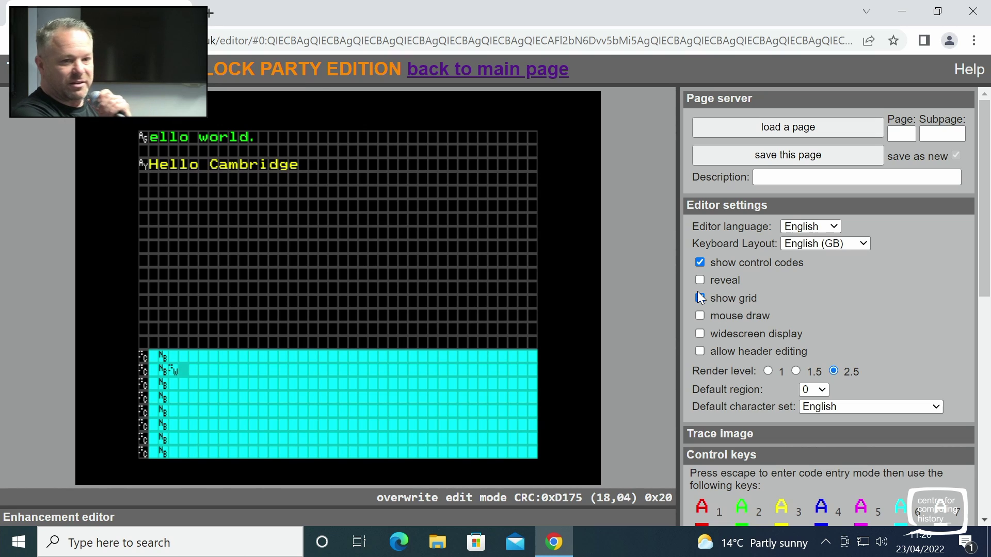
key("Up")
key("Left")
key("Escape")
key("shift+7")
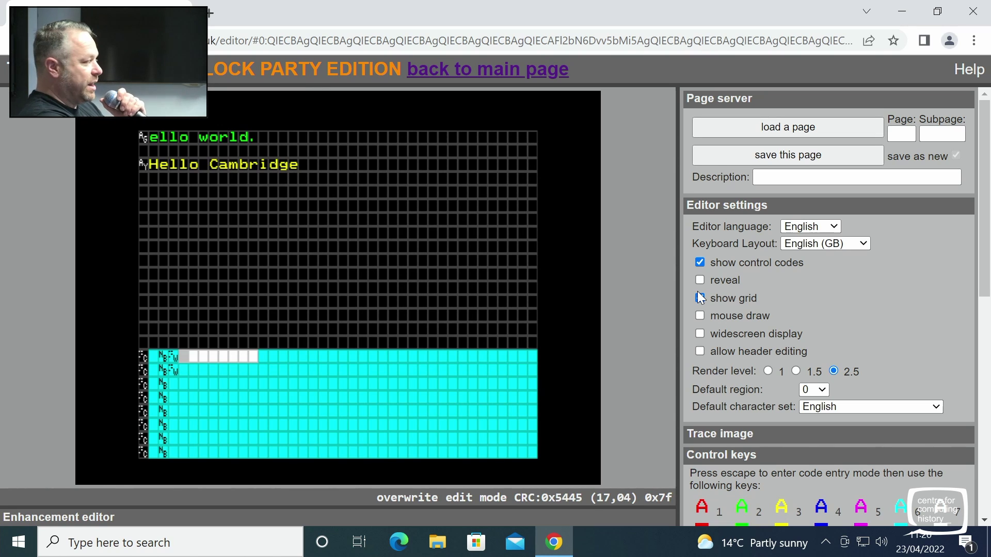
Place a white mosaic control code in column 3 of row 19
key("Down")
key("Down")
key("Left")
key("Escape")
key("shift+7")
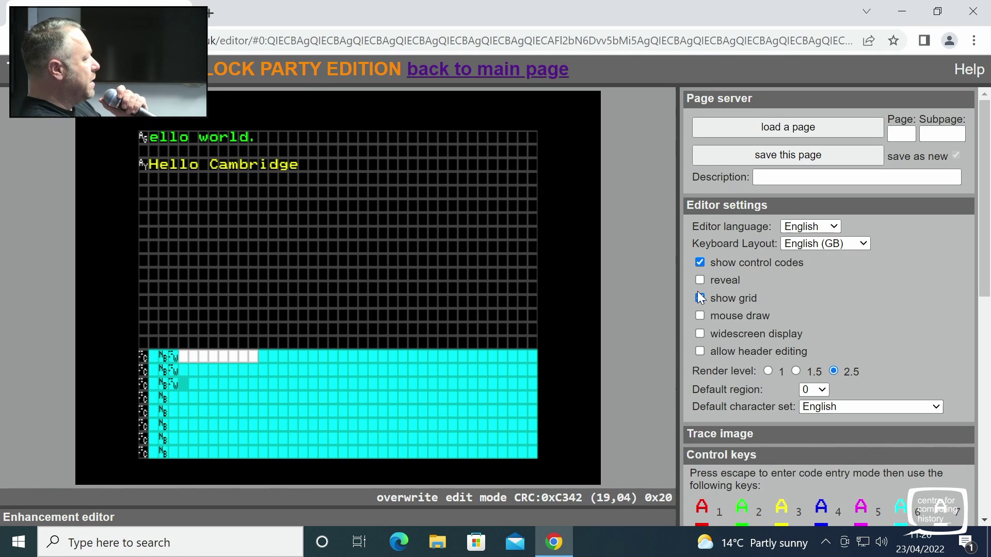
Place a white mosaic control code in column 3 of row 20
key("Right")
key("Down")
key("Down")
key("Escape")
key("Up")
key("Left")
key("Left")
key("Escape")
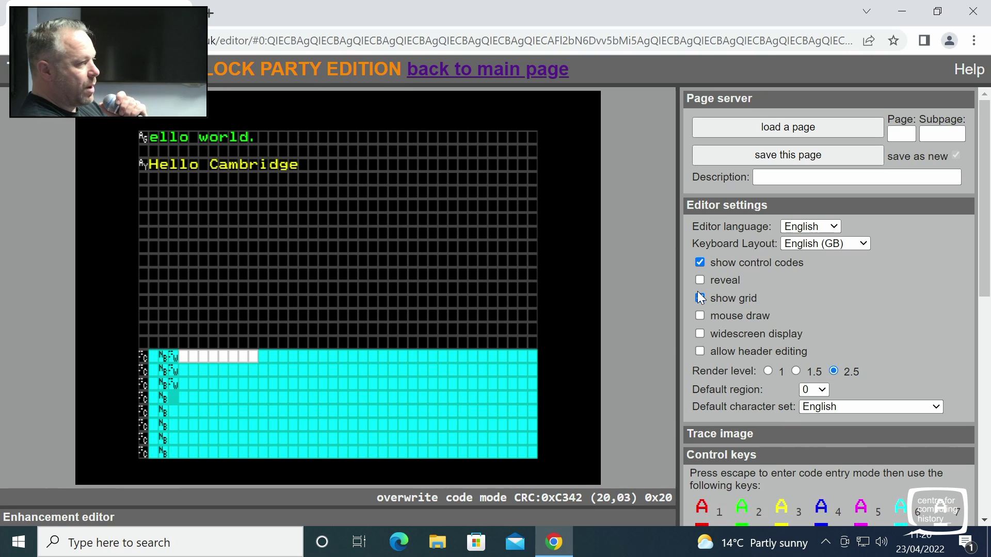
key("shift+7")
Place white mosaic control codes in column 3 of rows 21 and 22
key("Down")
key("Escape")
key("shift+7")
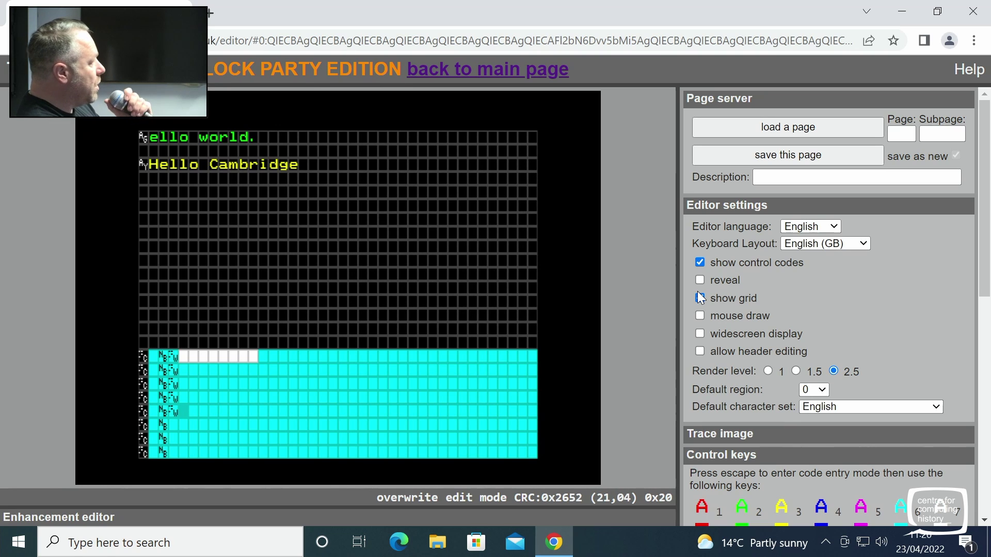
key("Down")
key("Left")
key("Escape")
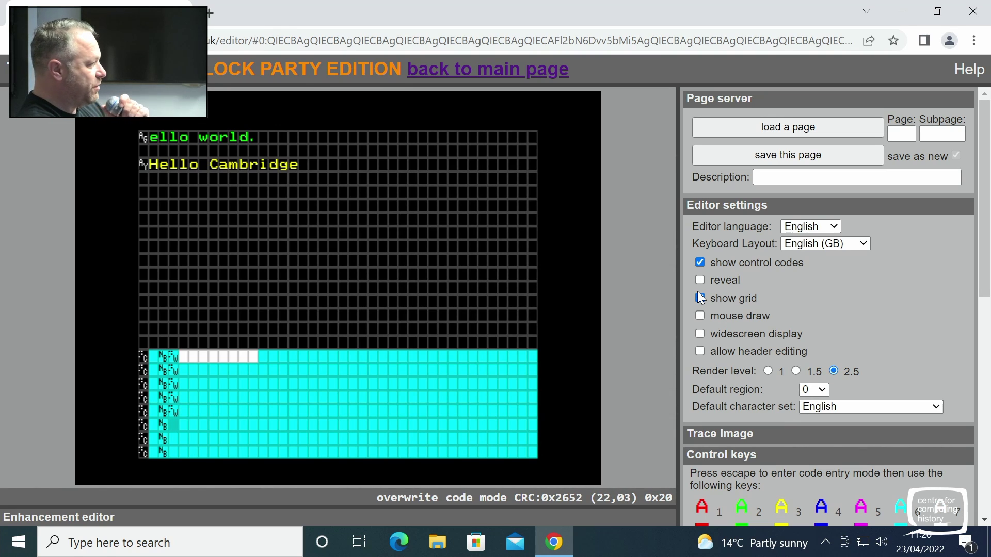
key("shift+7")
Place white mosaic control codes in column 3 of rows 23 and 24
key("Down")
key("Left")
key("Escape")
key("shift+7")
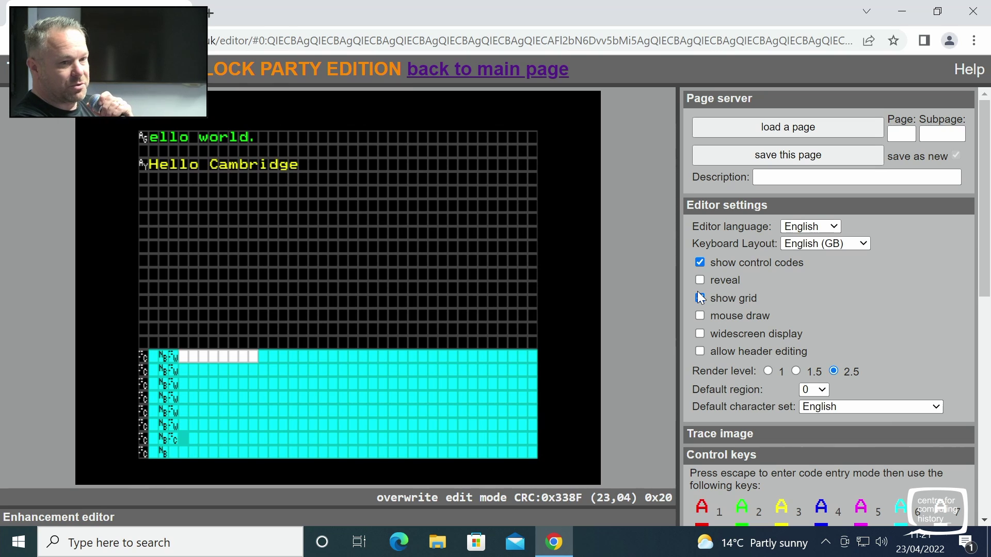
key("BackSpace")
key("Escape")
key("shift+7")
key("Down")
key("Left")
key("Escape")
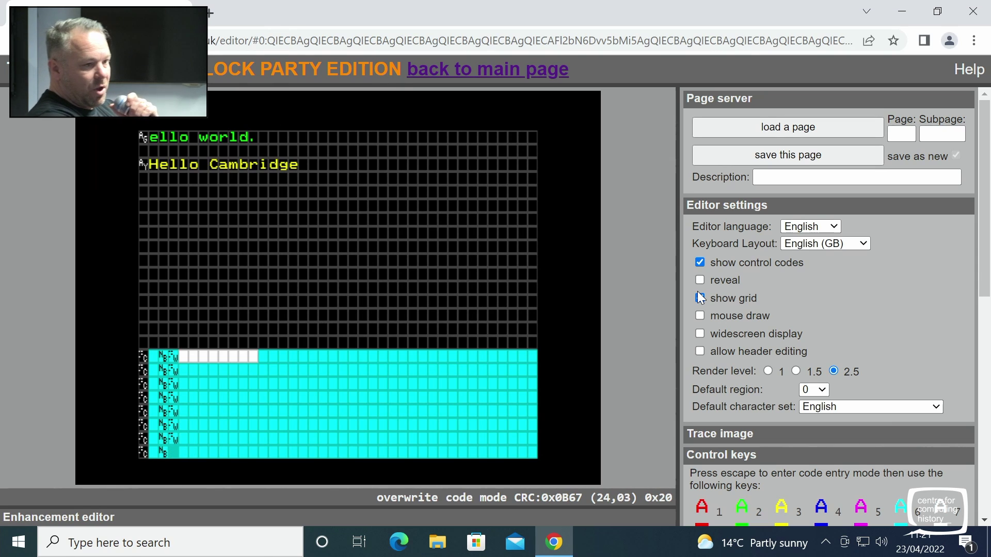
key("shift+7")
Reduce the white block in column 4 of row 17 to its middle strip and clear the block in column 5
key("Up")
key("Up")
key("Up")
key("Up")
key("Up")
key("Up")
key("Up")
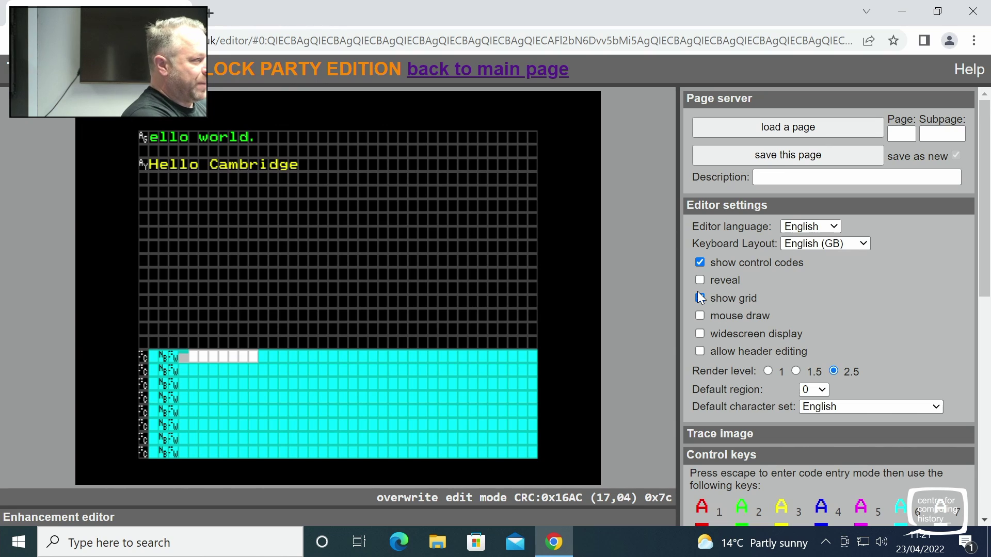
type(",w")
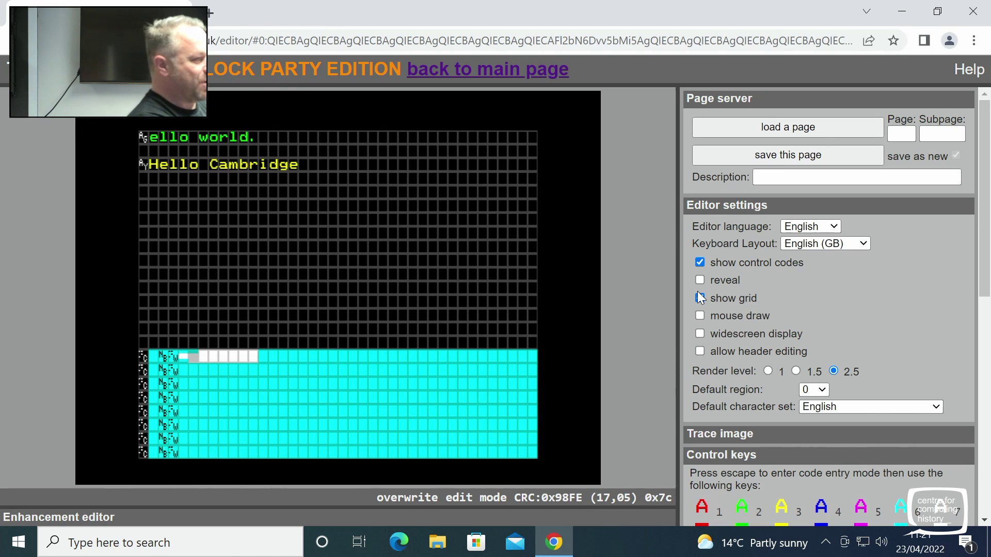
type("asxz")
key("Right")
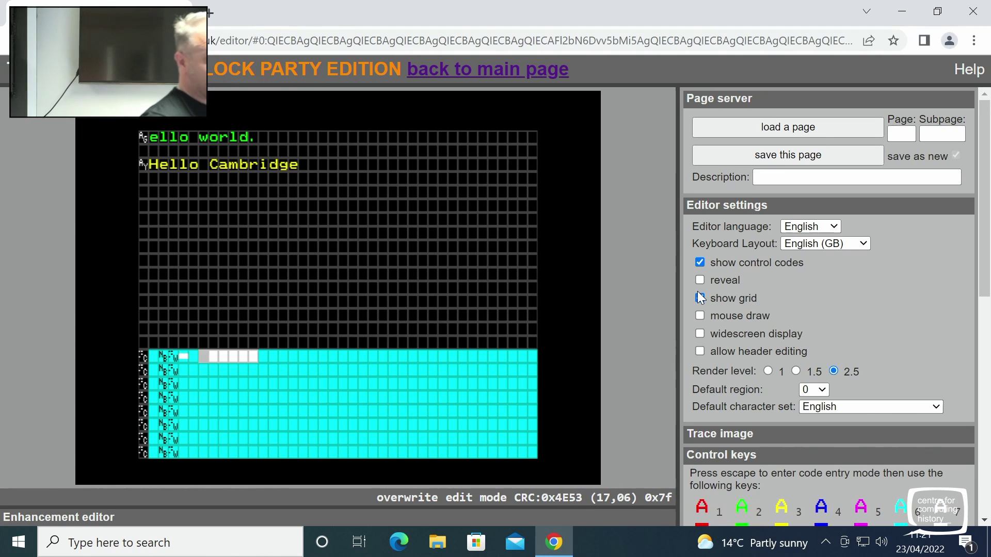
Reduce the white blocks in columns 6 and 7 of row 17 to their bottom strips
key("q")
key("w")
key("a")
key("s")
key("x")
key("x")
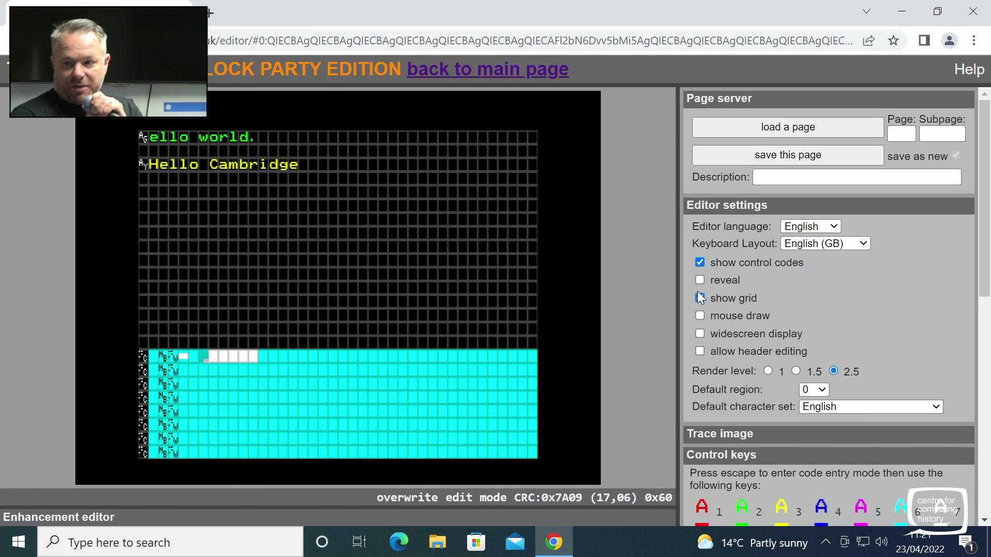
key("Right")
key("q")
key("w")
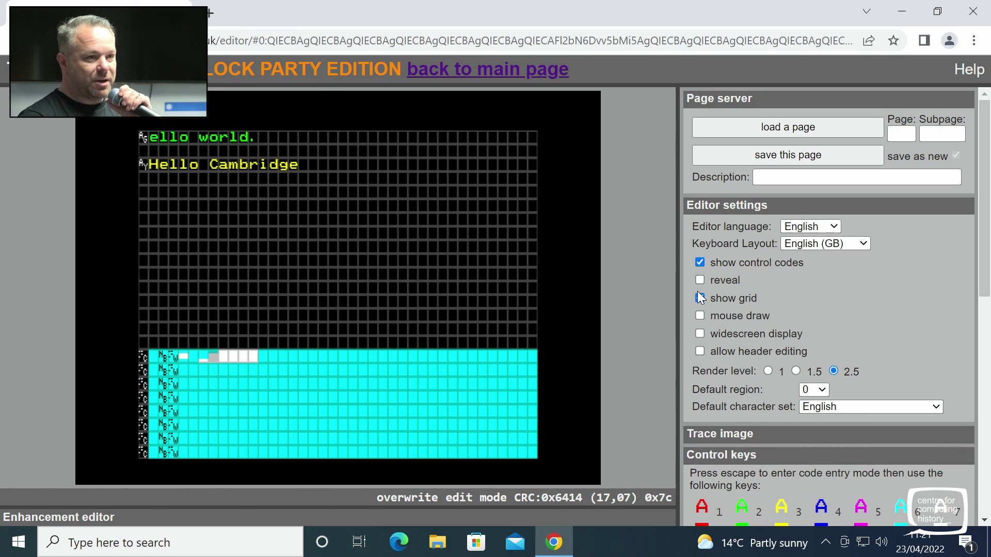
key("a")
key("s")
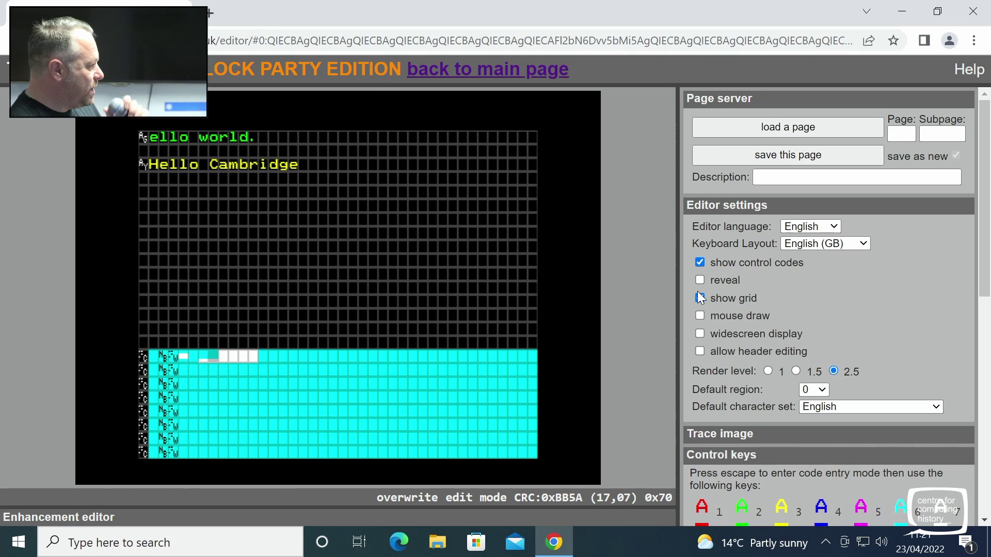
Clear the white block in column 8 of row 17
key("Right")
key("a")
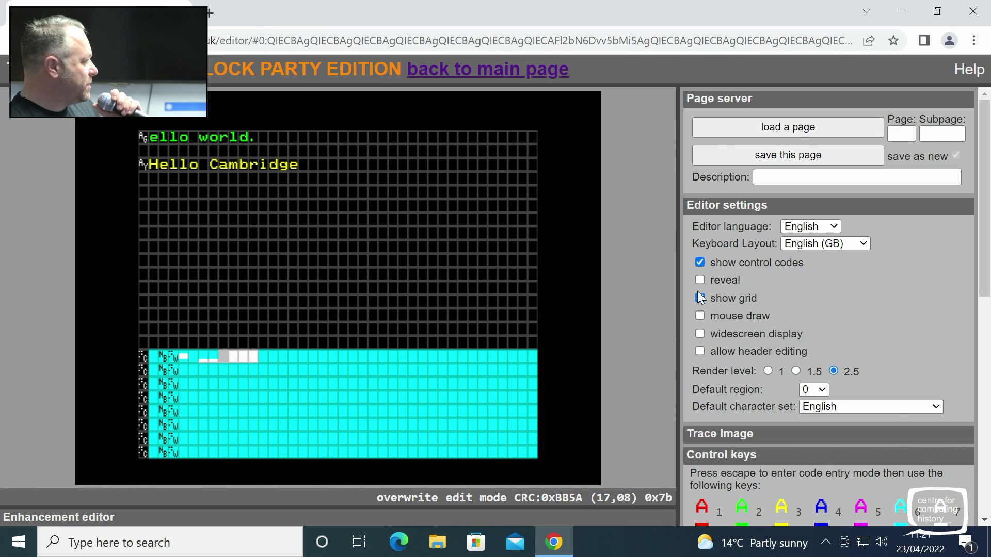
key("s")
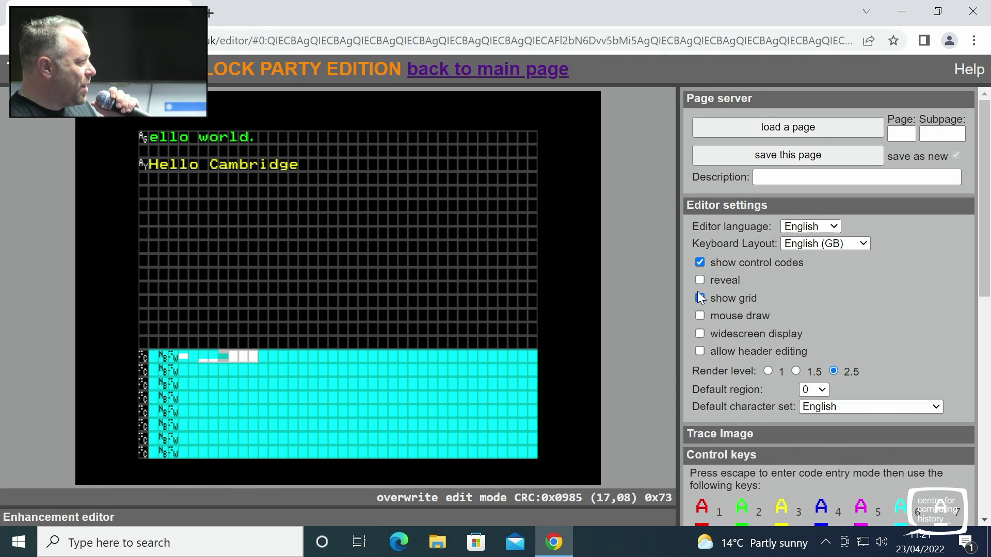
key("z")
key("x")
key("Right")
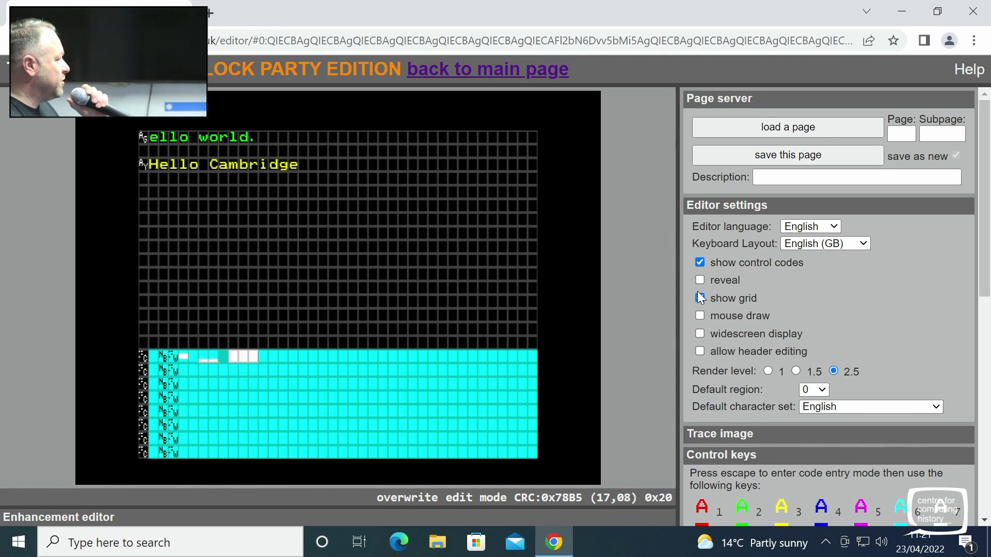
Reduce the white blocks in columns 9 and 10 of row 17 to their middle strips
key("Right")
key("Left")
key("z")
key("x")
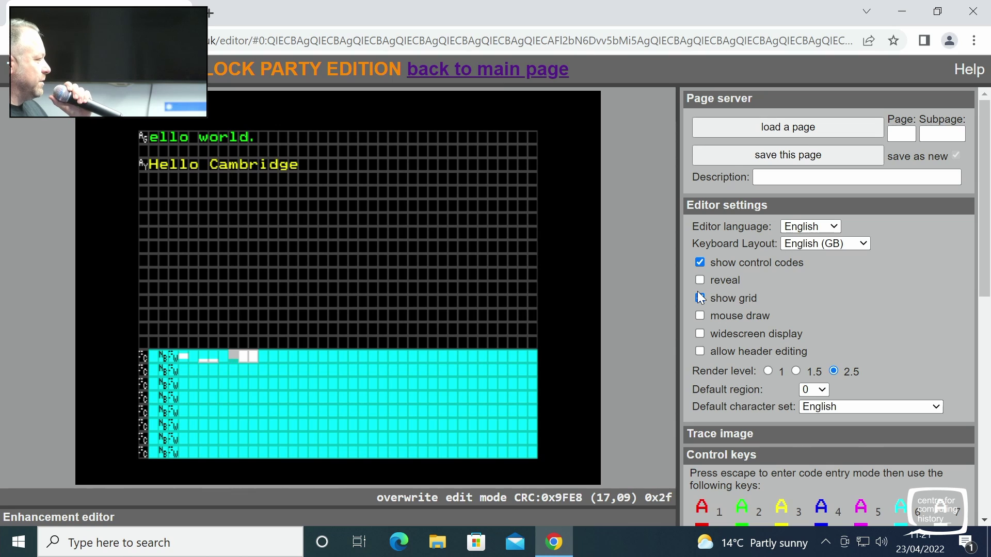
key("q")
key("w")
key("Right")
key("z")
key("x")
Clear the remaining white block in column 11 of row 17
key("Right")
key("z")
key("x")
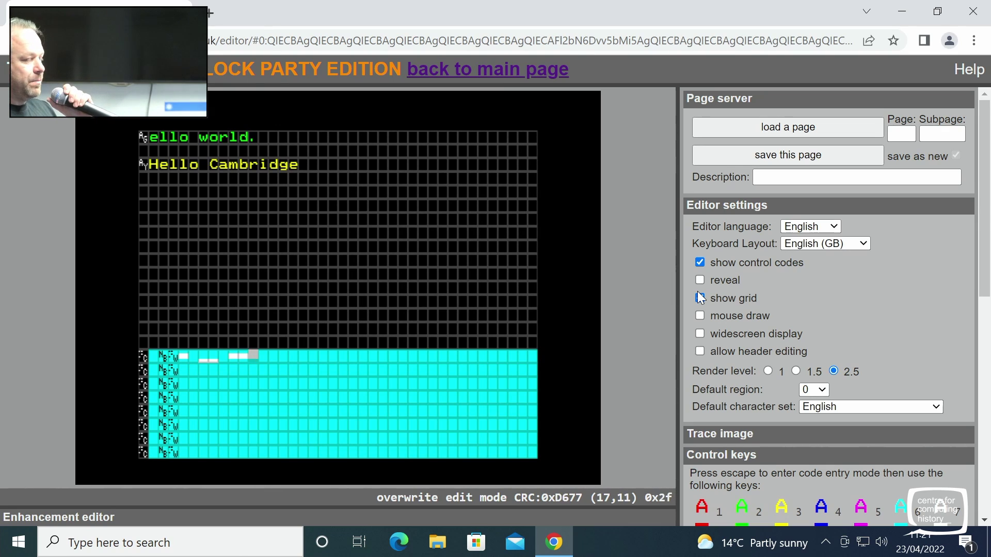
key("q")
key("w")
key("a")
key("s")
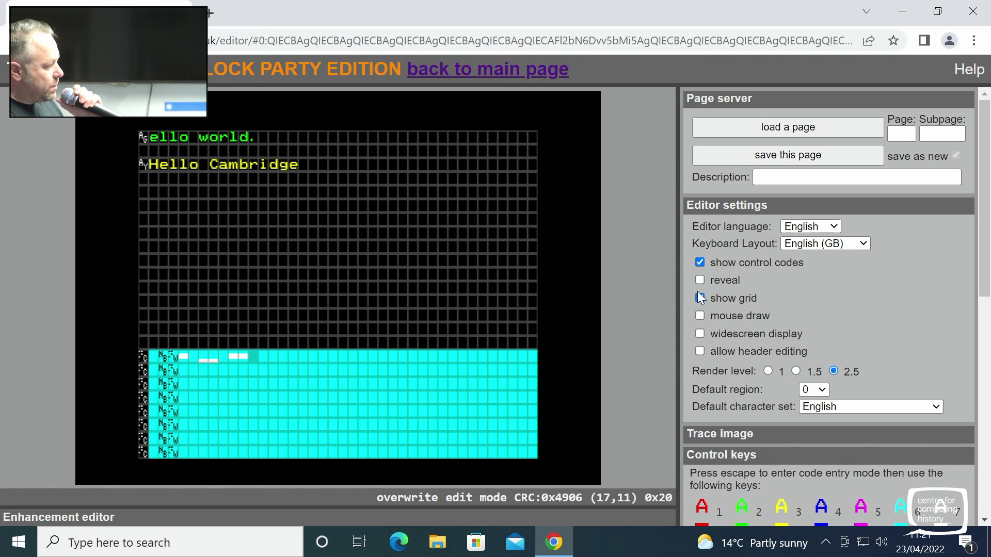
Add a white bottom strip in column 13 of row 17
key("Right")
key("Right")
key("z")
key("x")
key("Right")
Add white middle strips in columns 16 and 17 of row 17
key("Right")
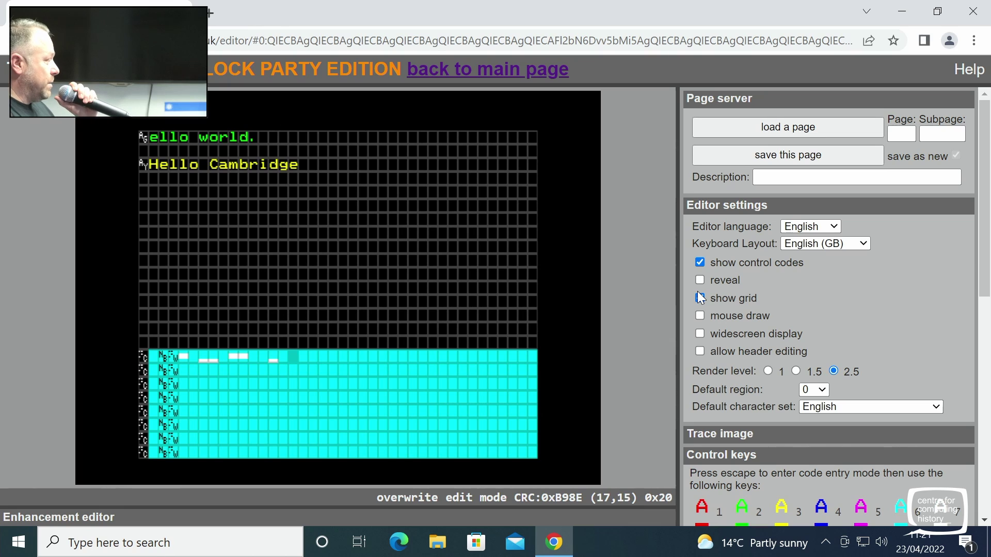
key("Right")
key("z")
key("x")
key("Right")
key("z")
key("x")
Add a white bottom strip in column 19 and middle strips in columns 22 and 23 of row 17
key("Right")
key("Right")
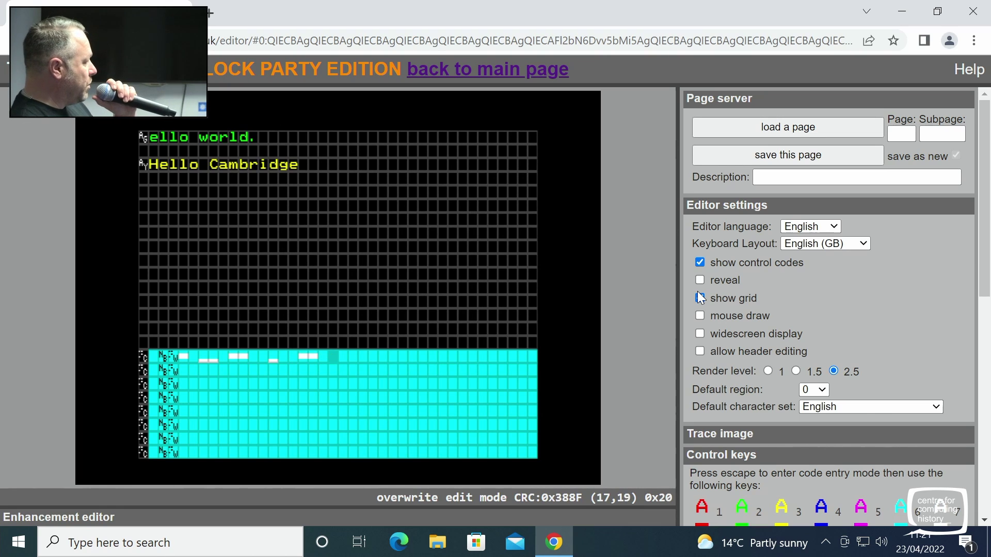
key("z")
key("x")
key("Right")
key("Right")
key("Right")
key("a")
key("s")
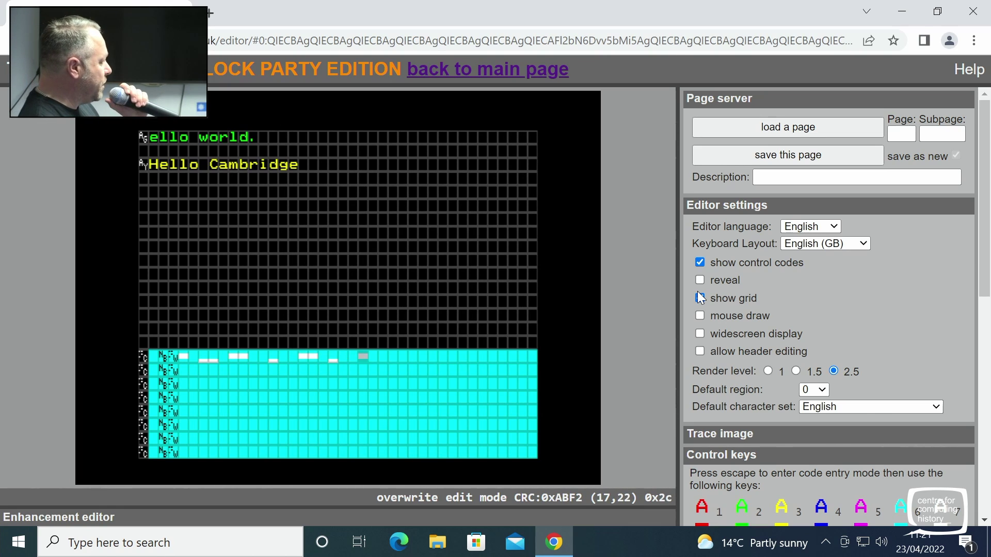
key("Right")
key("a")
key("s")
Add a white bottom strip in column 25 and a middle strip in column 28 of row 17
key("Right")
key("Right")
key("z")
key("x")
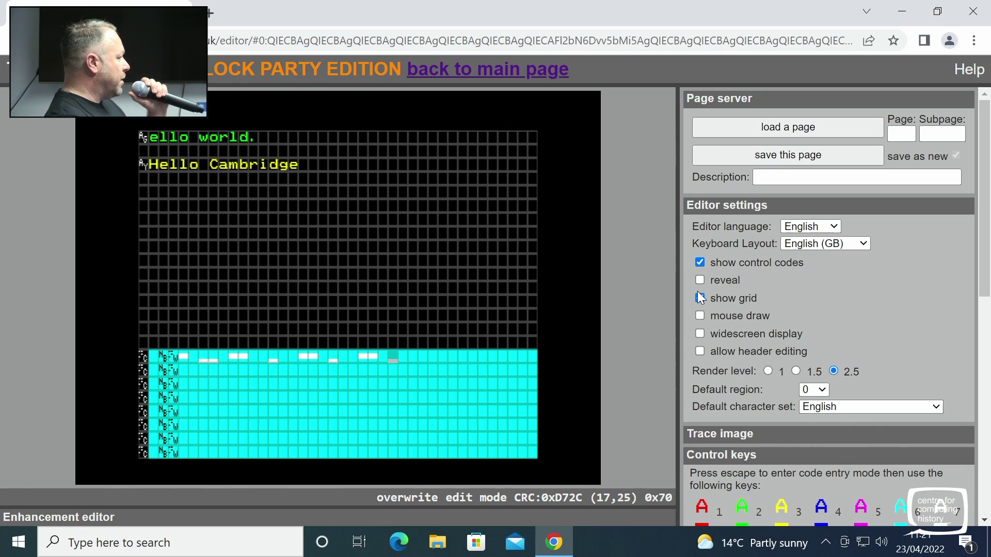
key("Right")
key("Right")
key("Right")
key("a")
key("s")
Add white bottom strips in columns 30 and 36 and middle strips in columns 33 and 38 of row 17
key("Right")
key("Right")
key("z")
key("x")
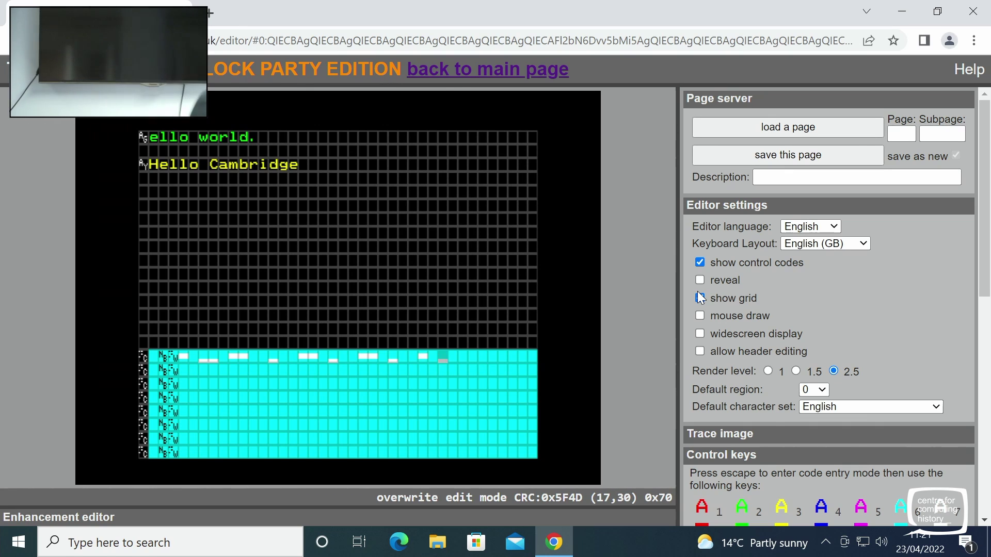
key("Right")
key("Right")
key("Right")
key("a")
key("s")
type("p ,")
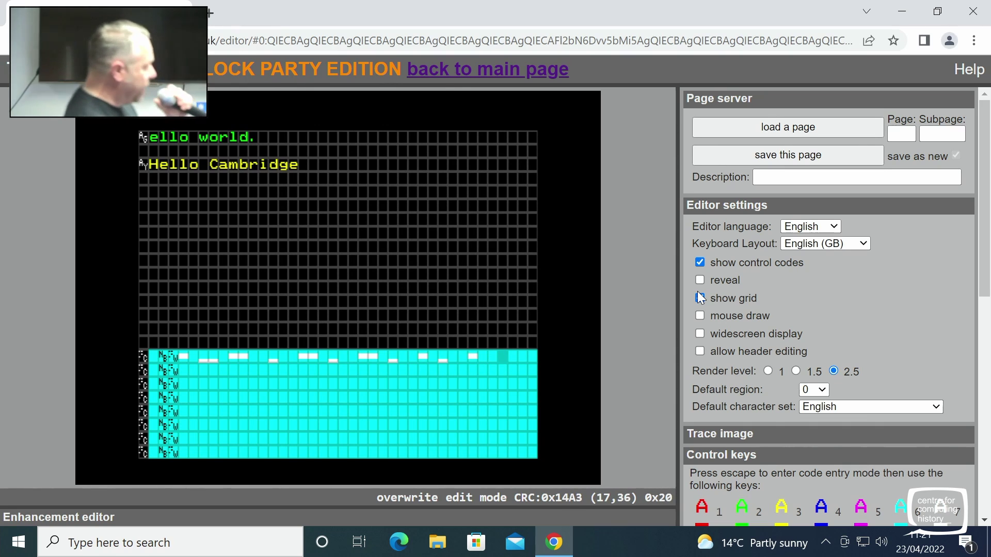
Start the pattern on row 18 with a white middle strip in column 4 and a bottom strip in column 6
key("Down")
key("Down")
key("Left")
key("Left")
key("Left")
key("Left")
key("Left")
key("Left")
key("Left")
key("Left")
key("Left")
key("Left")
key("Left")
key("Left")
key("Left")
key("Left")
key("Left")
key("Left")
key("Left")
key("Left")
key("Left")
key("Left")
key("Left")
key("Left")
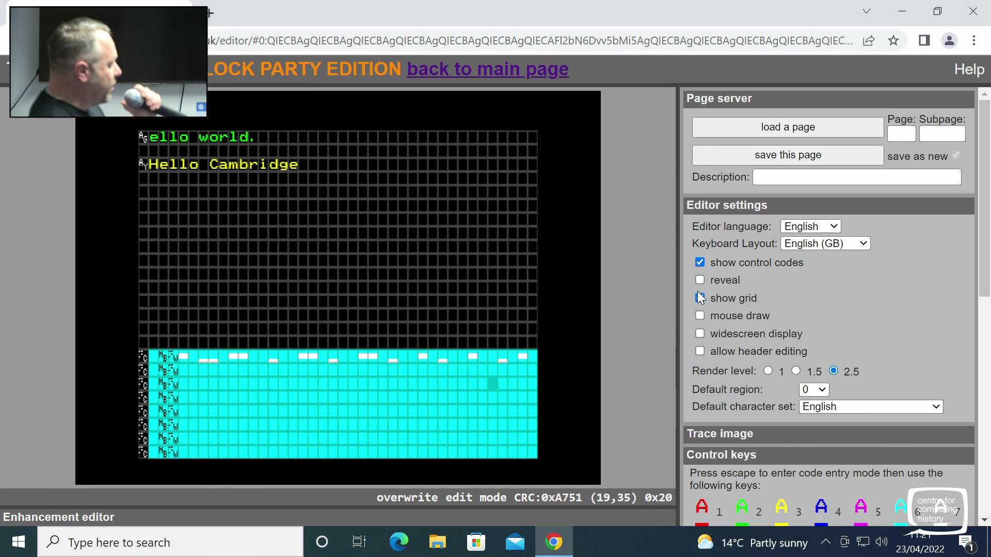
key("Up")
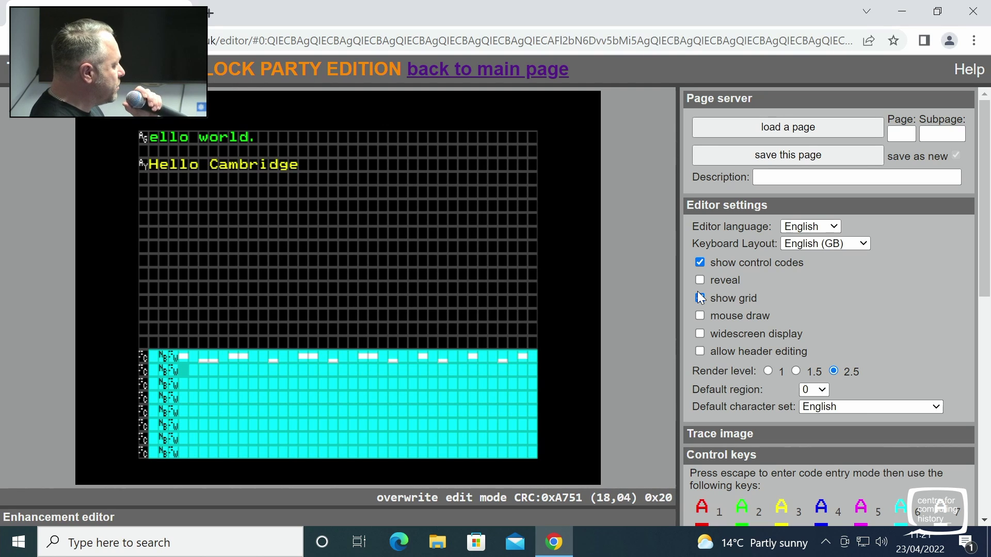
type(", p ")
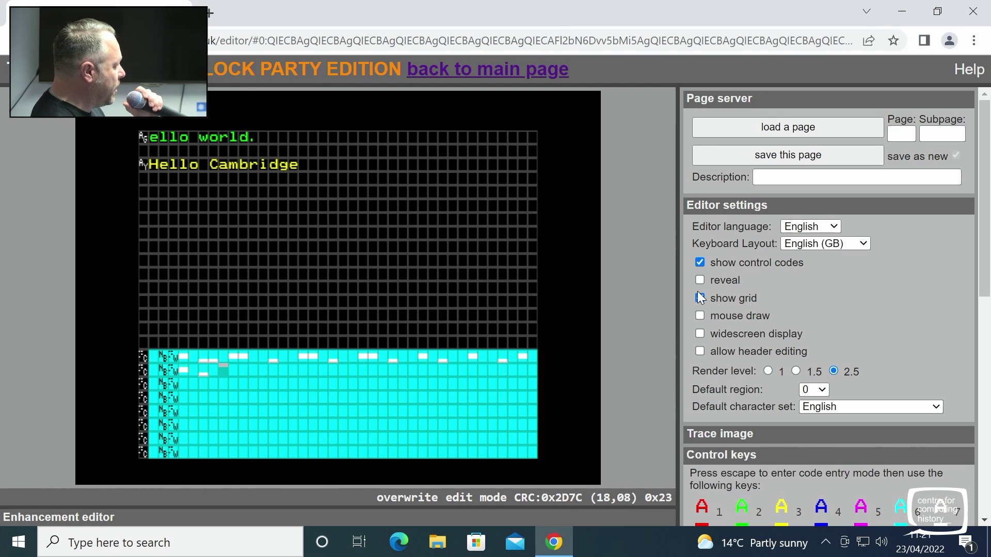
Add white strips on row 18: top in columns 8 and 16, middle in 10, 14 and 18, and bottom in 12
type("# , ")
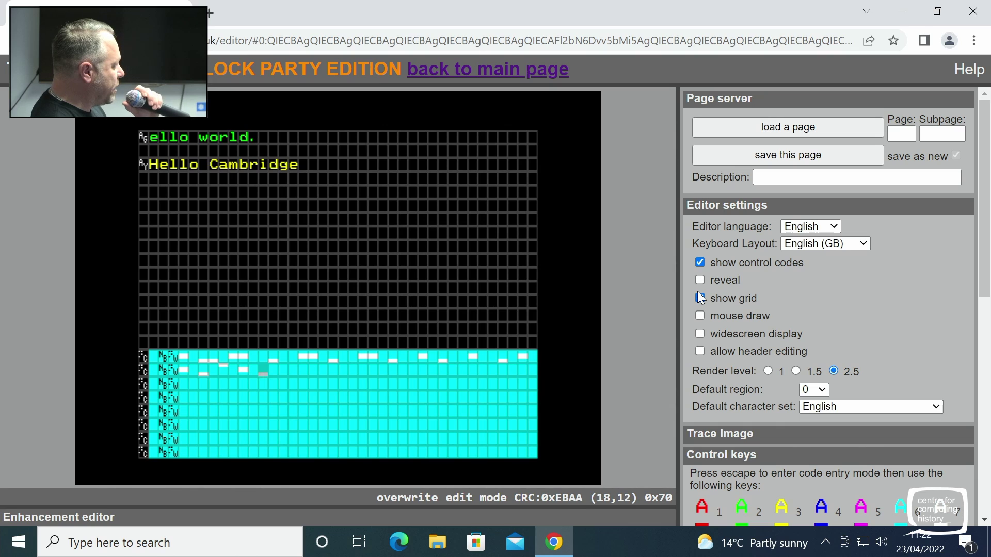
type("p , ")
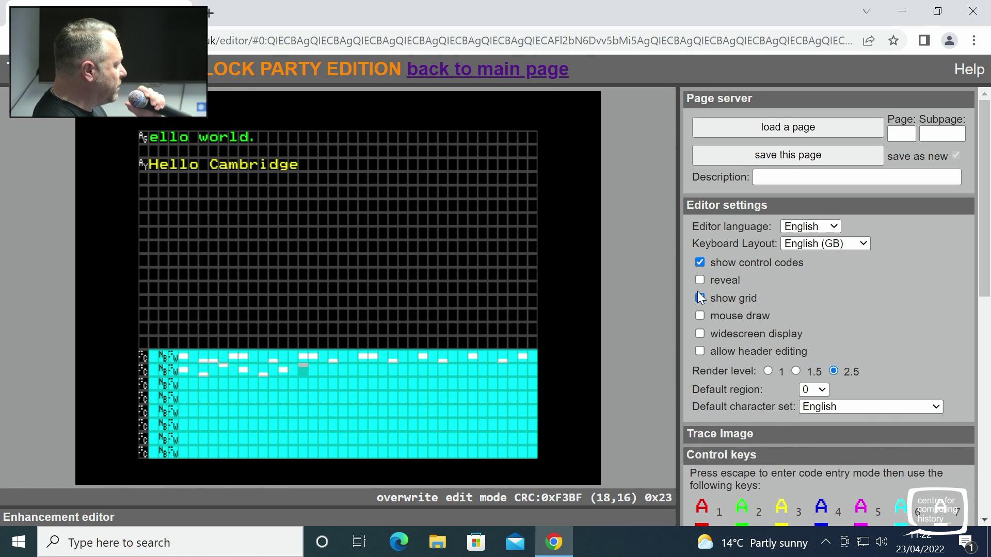
type("z")
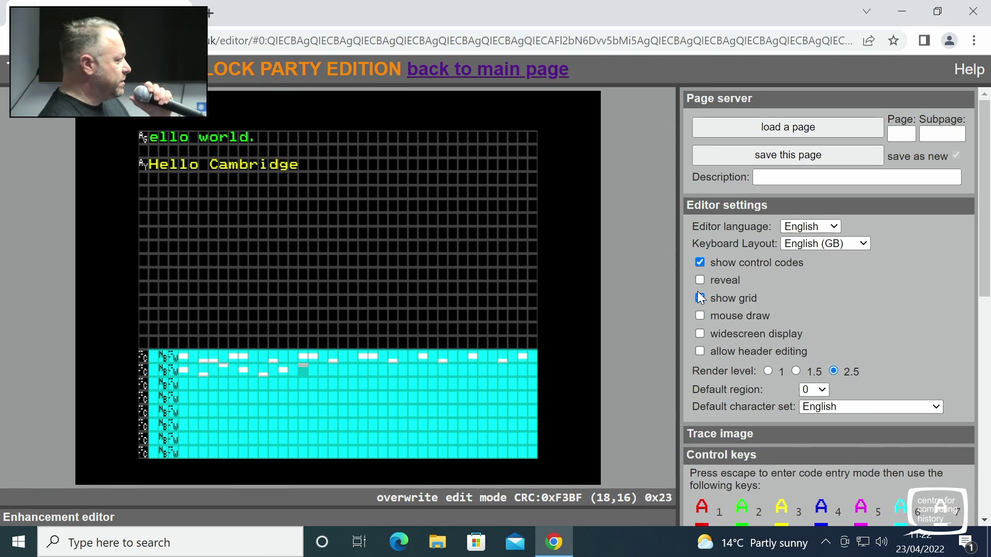
type("# ,")
key("Left")
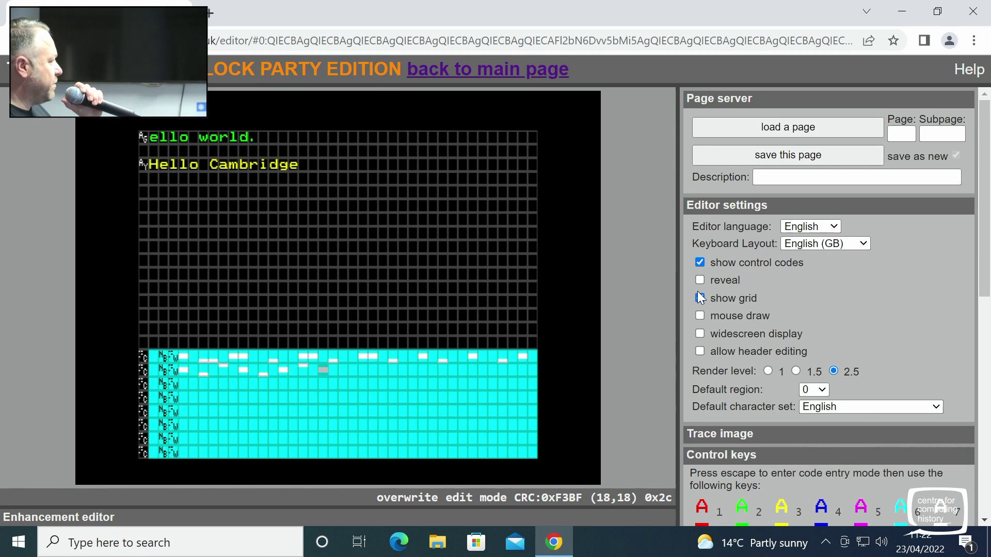
Add a white bottom strip in column 21 and a middle strip in column 24 of row 18
key("Right")
key("Right")
key("Right")
key("z")
key("x")
key("Right")
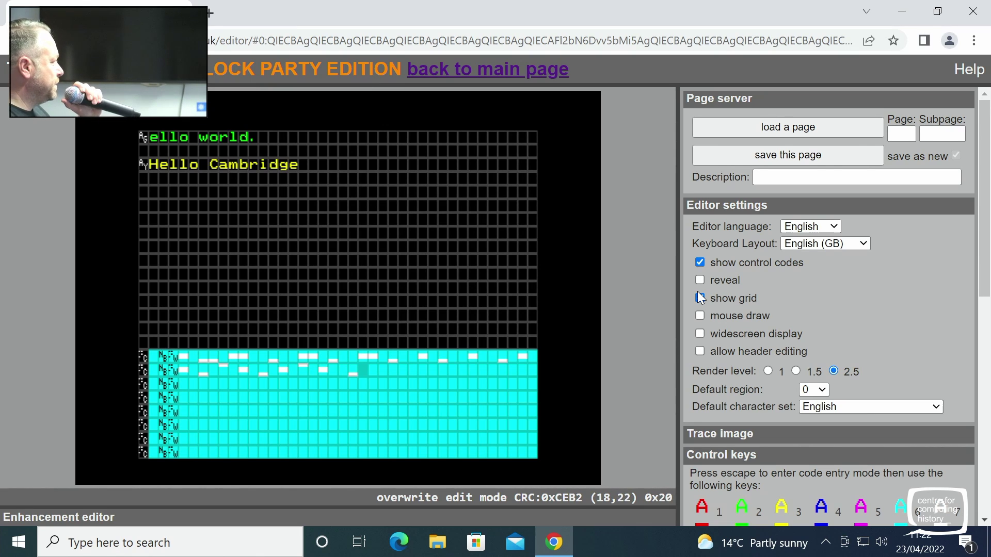
key("Right")
key("Right")
key("a")
key("s")
Add a white bottom strip in column 26 and a middle strip in column 28 of row 18
key("Right")
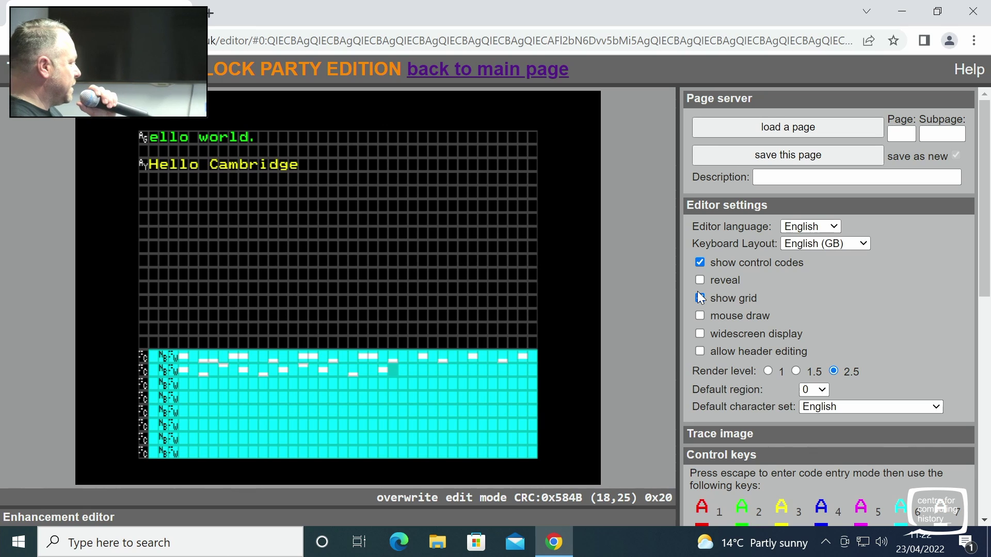
key("Right")
key("z")
key("x")
key("Right")
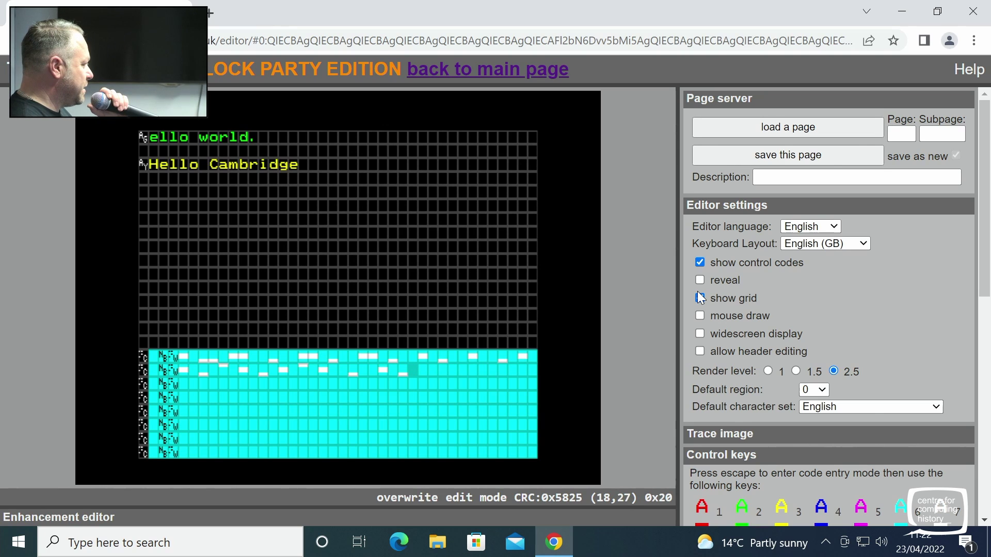
key("Right")
key("Right")
key("Left")
key("a")
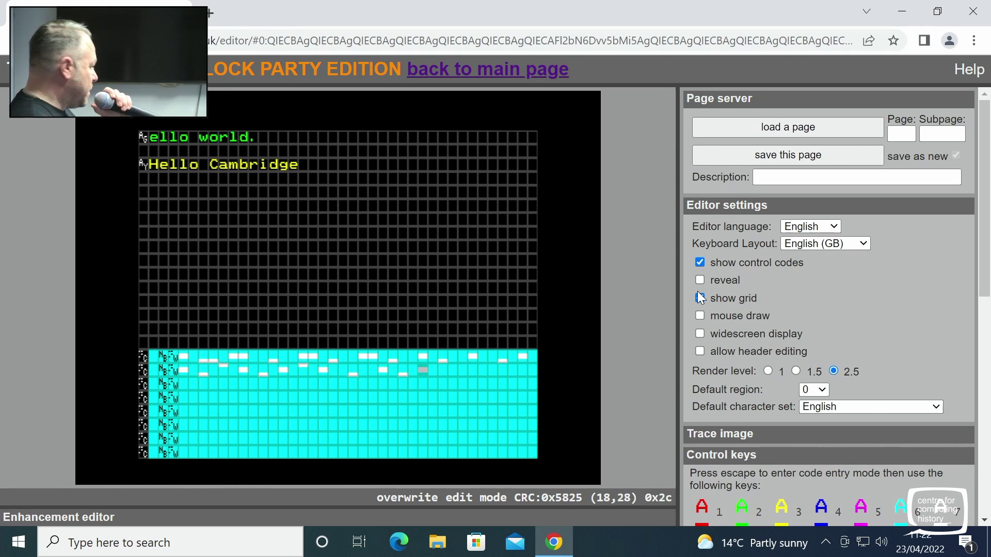
key("s")
Add a white bottom strip in column 31 and a middle strip in column 33 of row 18
key("Right")
key("Right")
key("Right")
key("z")
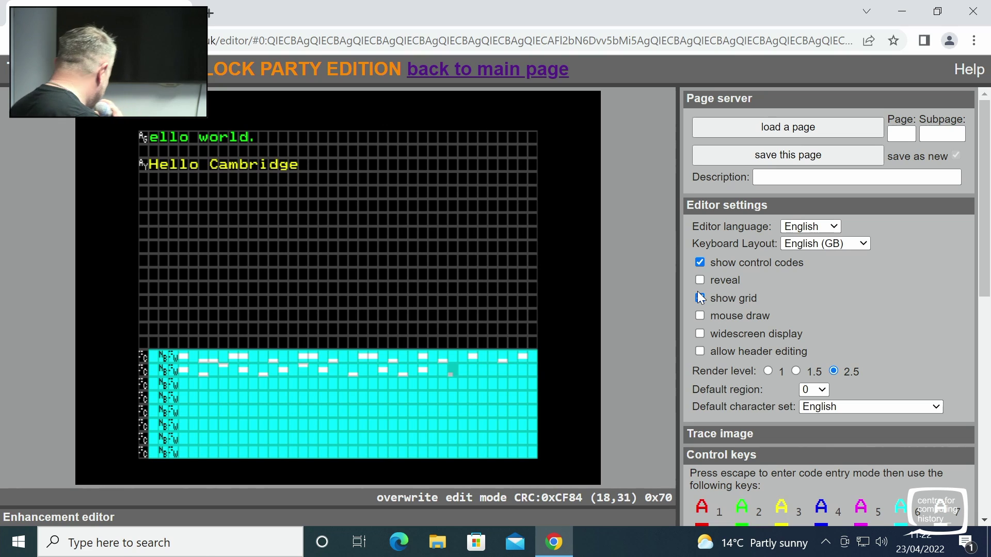
key("x")
key("Right")
key("Right")
key("a")
key("s")
Add a white bottom strip in column 35 of row 18 and move the cursor to column 38
key("Right")
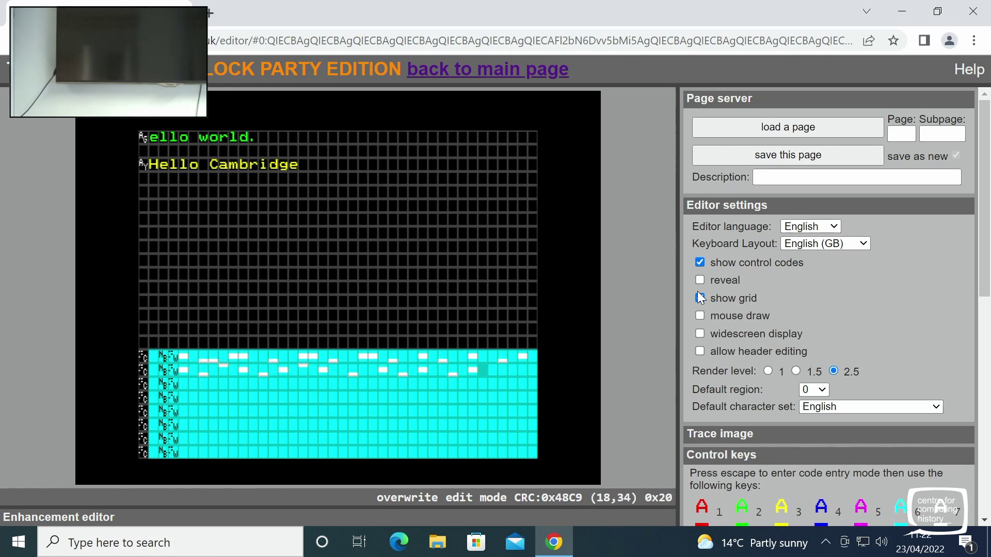
key("Right")
key("z")
key("x")
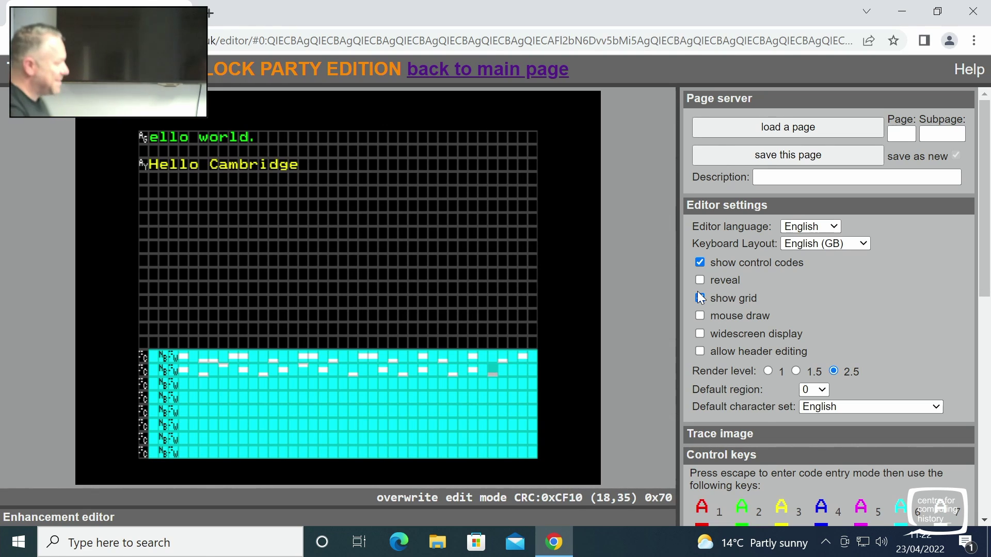
key("Right")
key("Right")
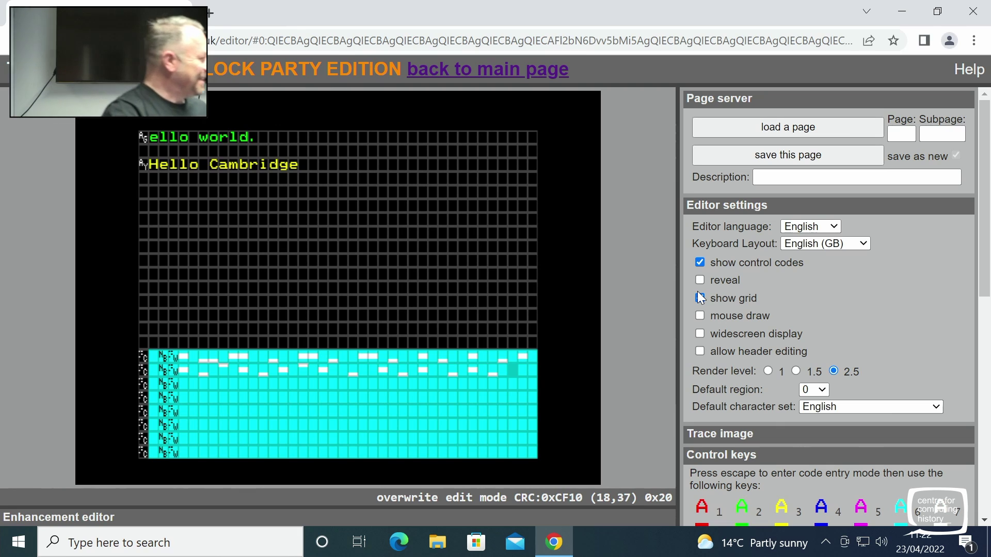
key("Right")
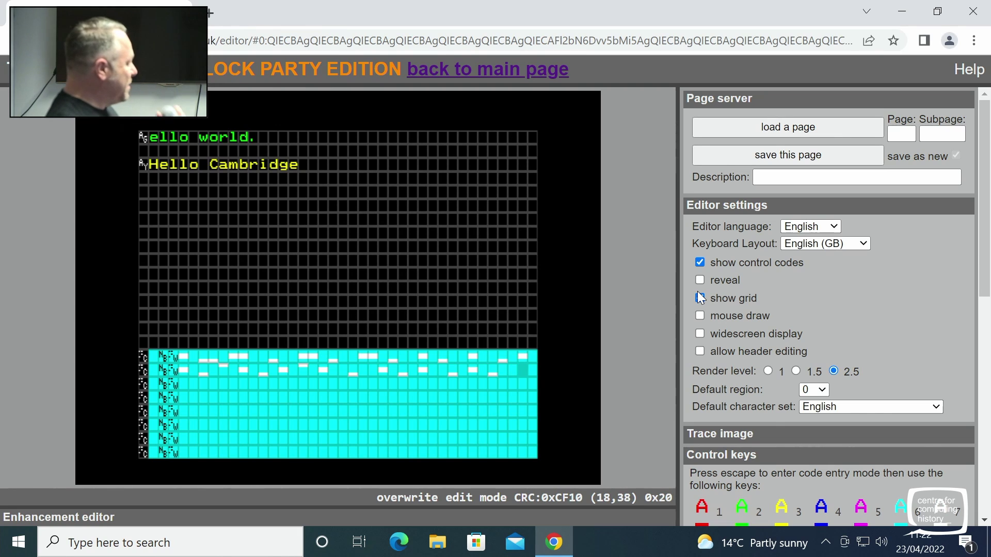
Add a white middle strip in column 38 of row 18 and move the cursor to column 4 of row 19
key("a")
key("s")
key("Down")
key("Left")
key("Left")
key("Left")
key("Left")
key("Left")
key("Left")
key("Left")
key("Left")
key("Left")
key("Left")
key("Left")
key("Left")
key("Left")
key("Left")
key("Left")
key("Left")
key("Left")
key("Left")
key("Left")
key("Left")
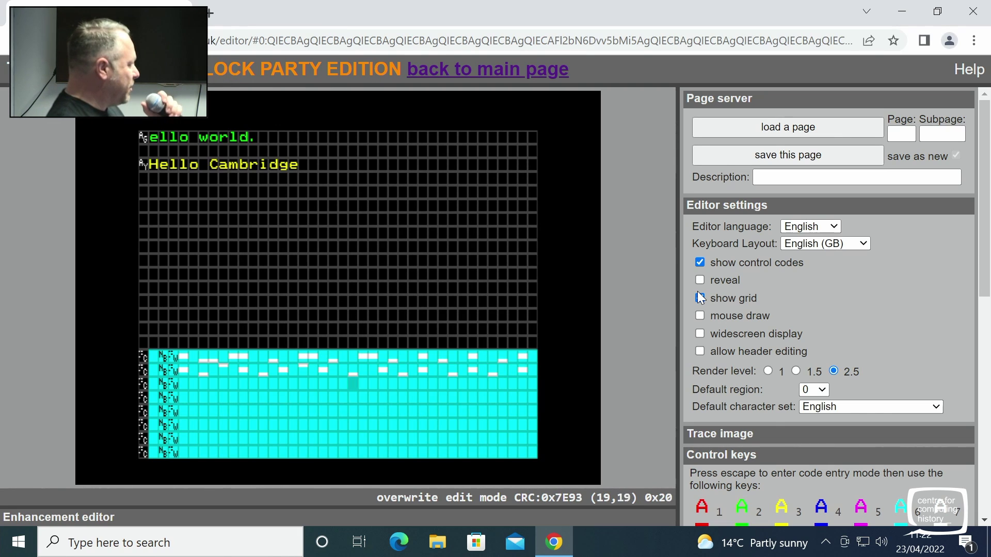
key("Left")
key("Left")
key("Right")
key("Right")
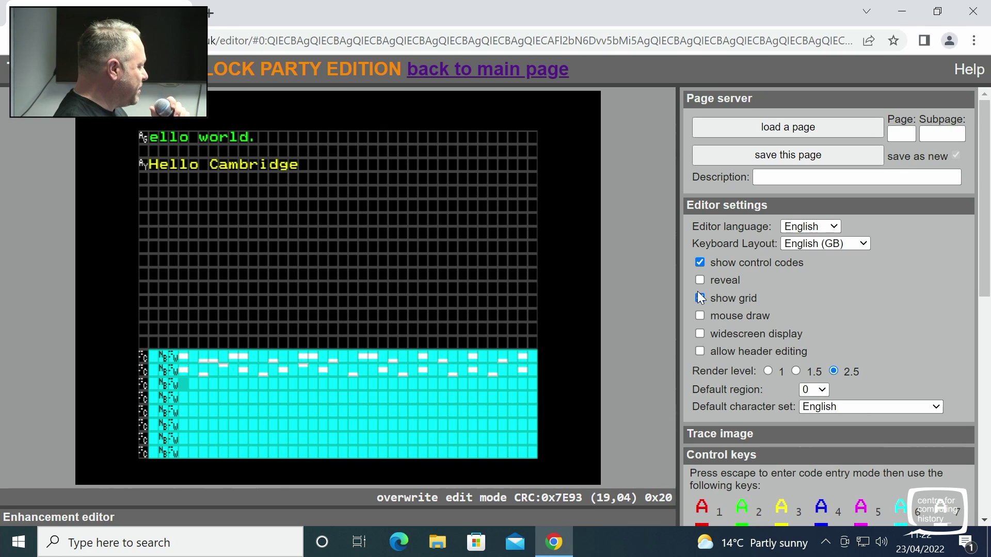
Return the cursor to the start of row 18 and collapse the editor settings to show the full control key reference
key("Up")
key("Left")
key("Left")
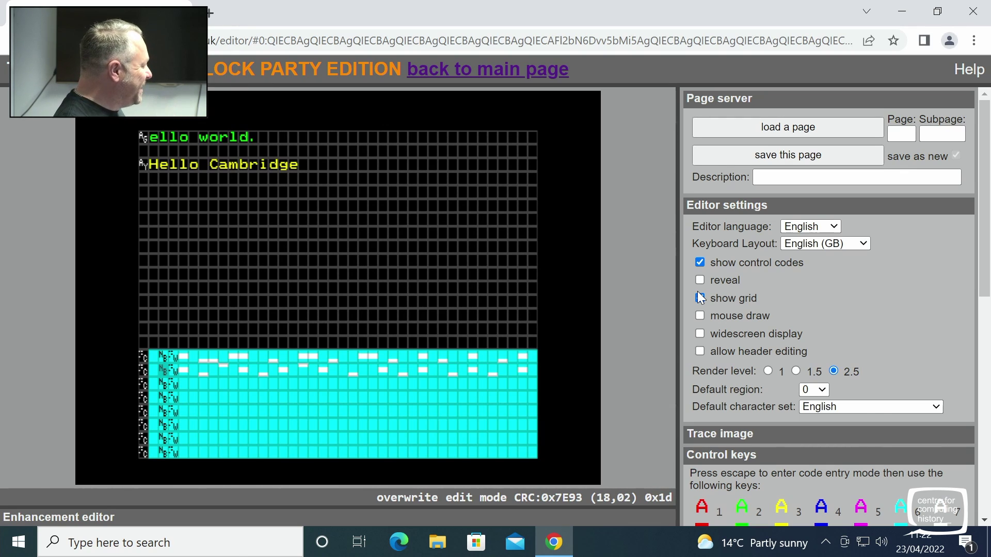
key("Up")
key("Left")
key("Left")
key("Down")
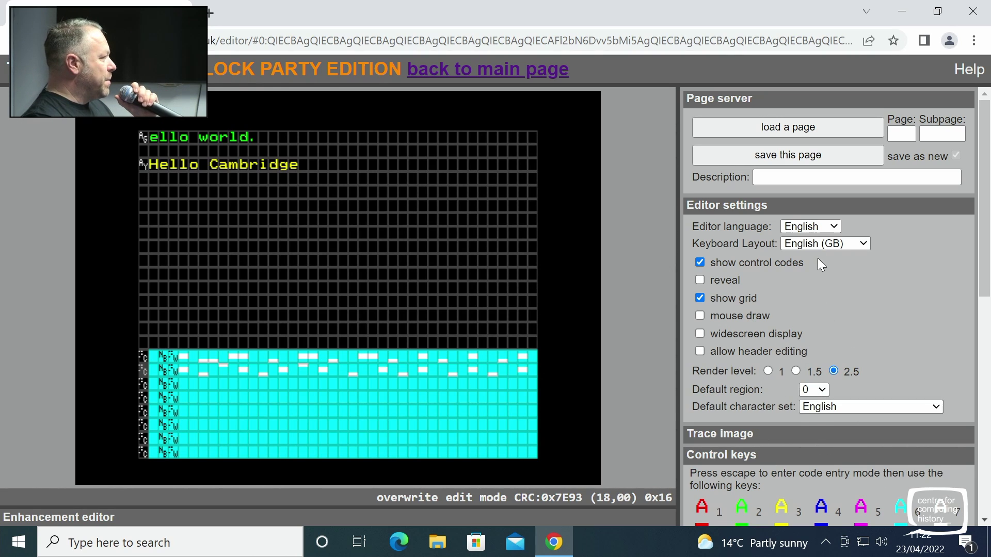
left_click(800, 210)
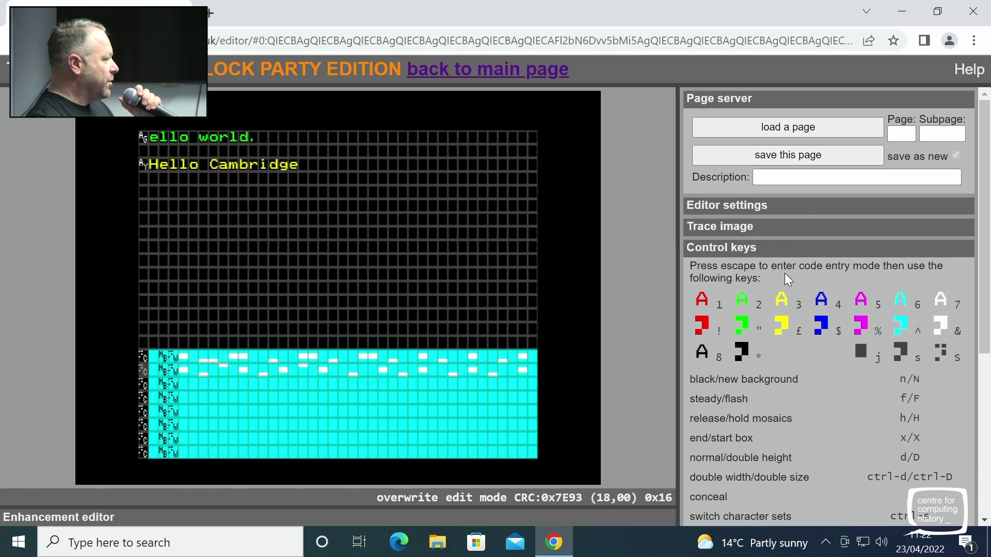
scroll(778, 339, "down", 1)
scroll(759, 369, "down", 1)
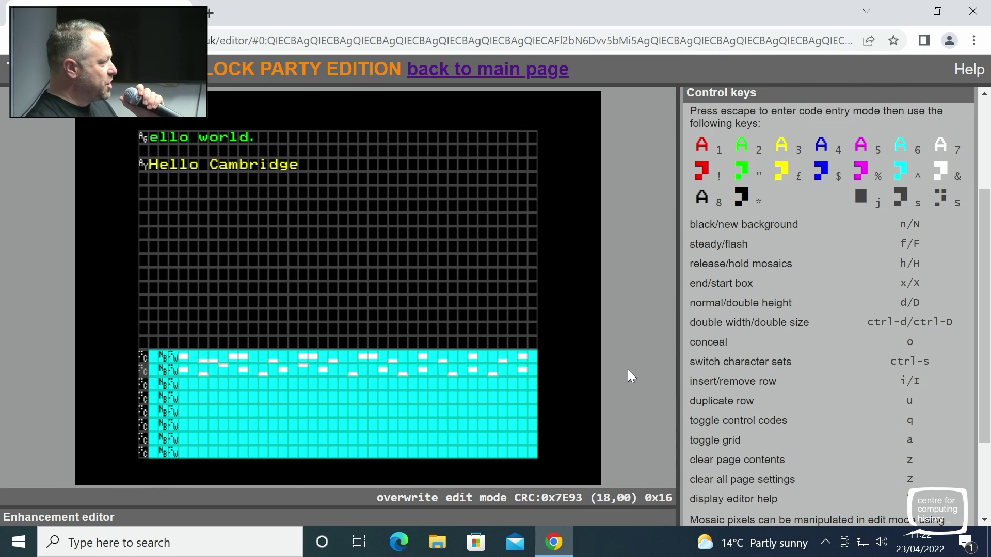
Duplicate the patterned row 18 into rows 19 and 20
key("Down")
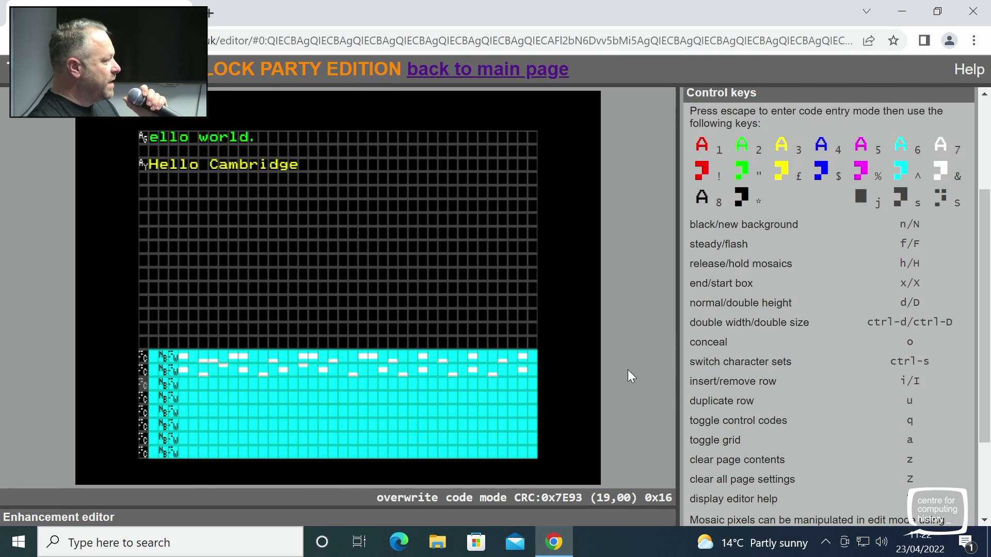
key("Escape")
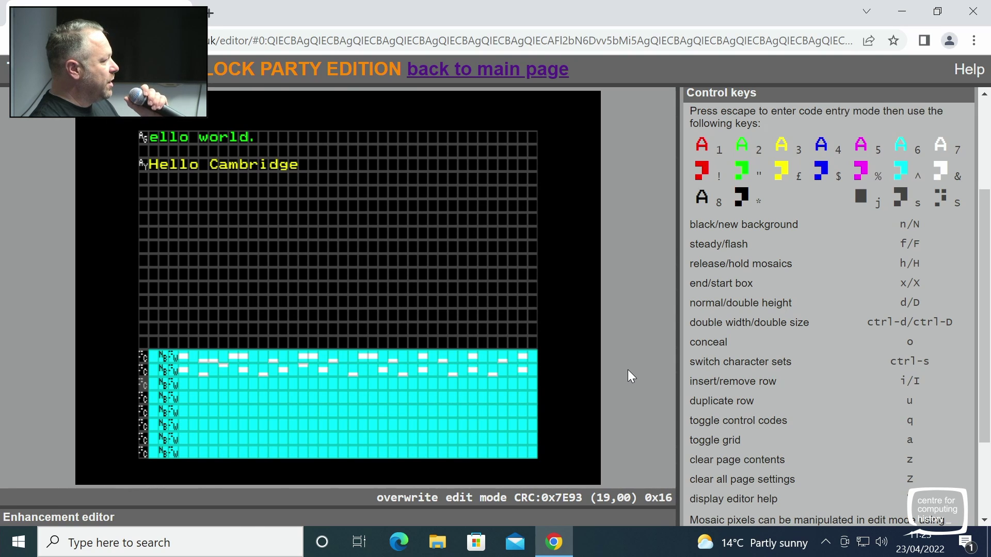
key("Up")
key("Escape")
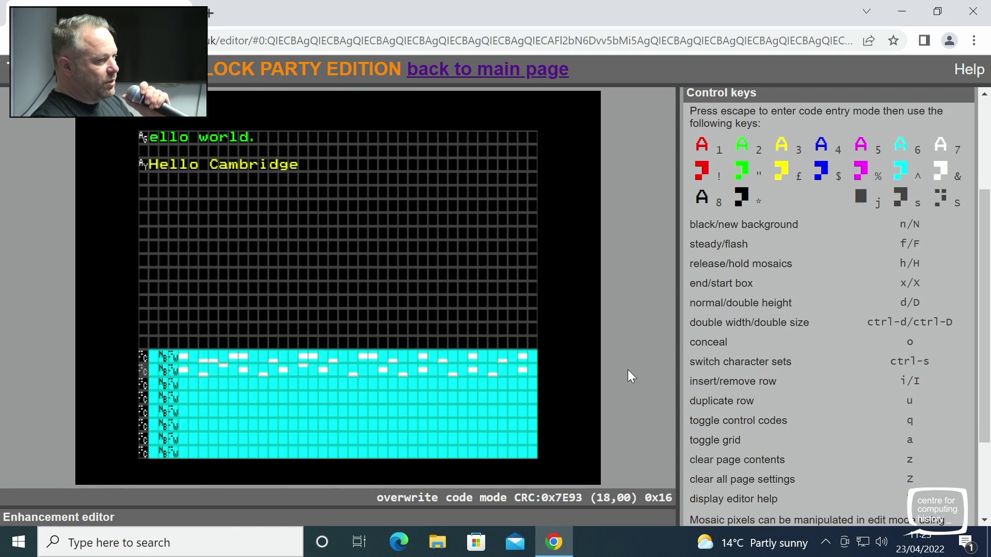
key("u")
key("u")
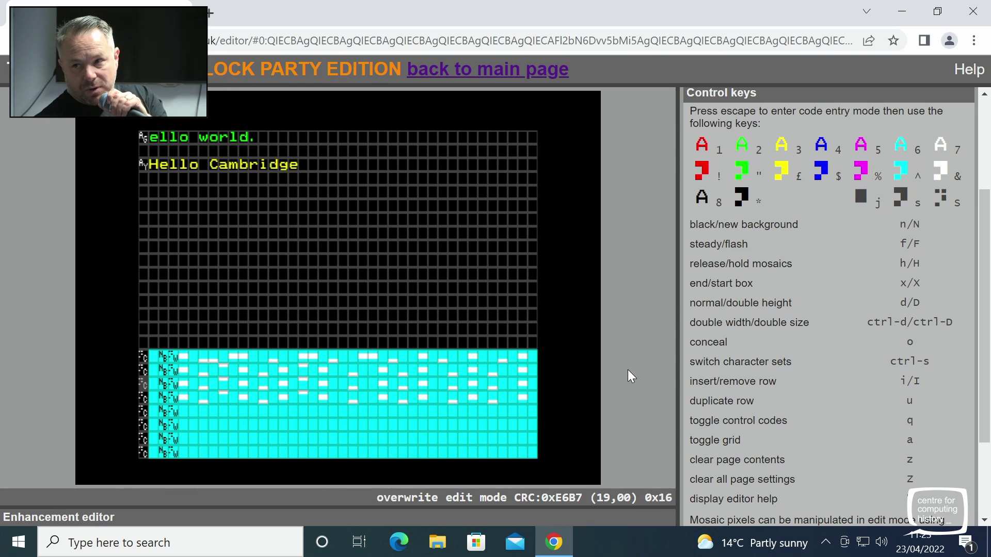
Duplicate the strip pattern row by row down through rows 21 to 24
key("Down")
key("Escape")
key("u")
key("Down")
key("Escape")
key("u")
key("Down")
key("Escape")
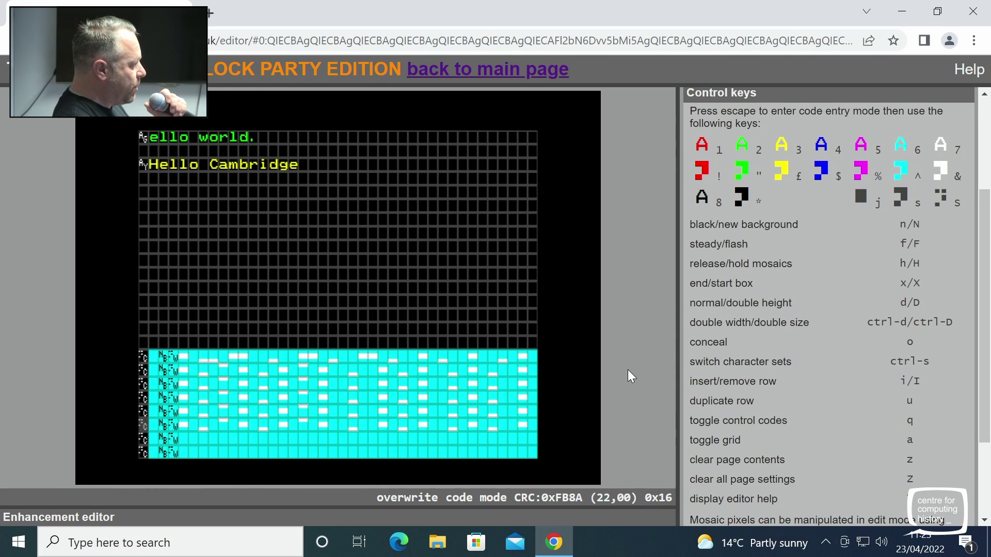
key("u")
key("Down")
key("Escape")
key("u")
Fill the cells in columns 15 and 16 of row 17 with solid white mosaic blocks
key("Up")
key("Up")
key("Up")
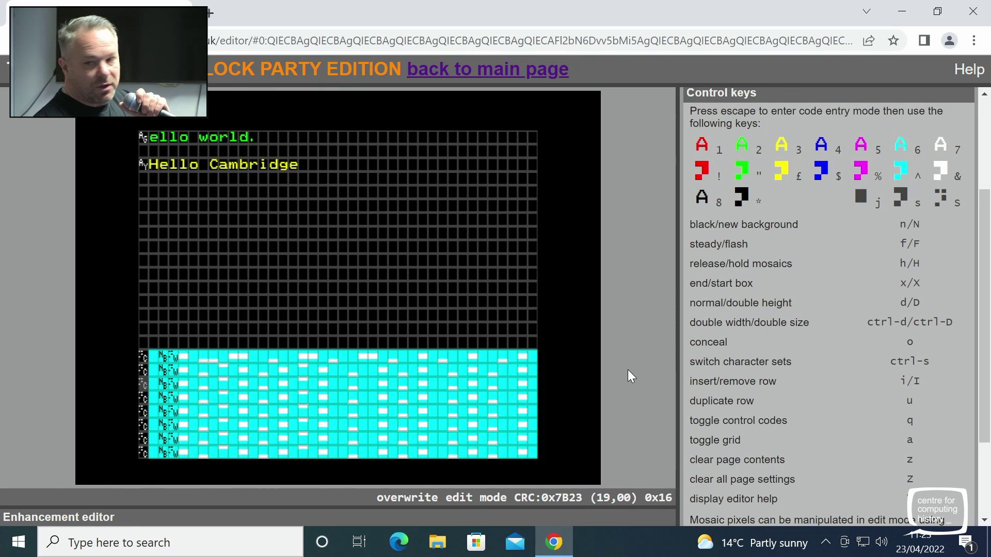
key("Right")
key("Right")
key("Up")
key("Up")
key("Right")
key("Right")
key("Right")
key("Right")
key("Right")
key("Right")
key("Right")
key("Right")
key("Right")
key("Right")
key("Right")
key("Right")
key("Right")
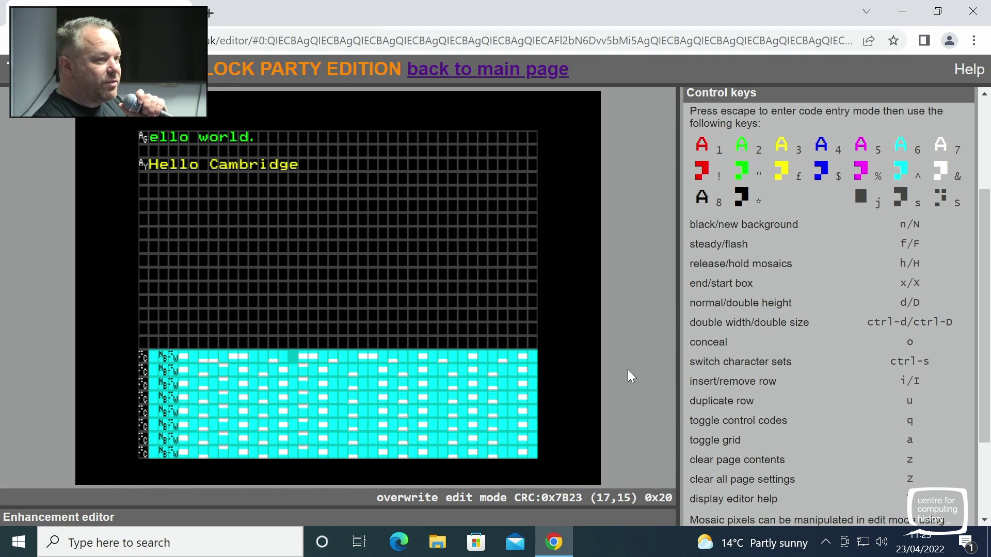
key("Right")
key("Left")
key("f")
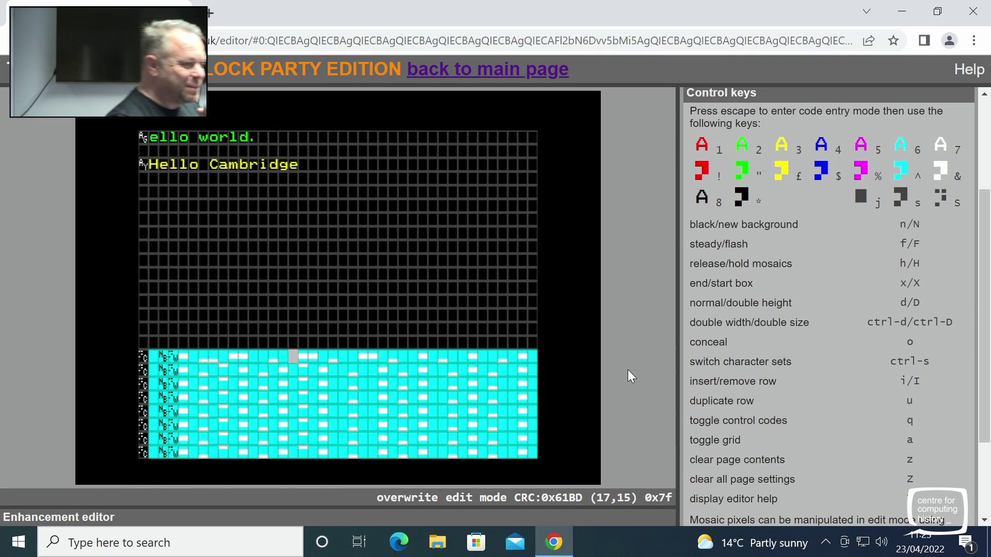
key("Right")
key("f")
Insert a black background code in column 13 of row 17
key("Left")
key("Left")
key("Left")
key("Right")
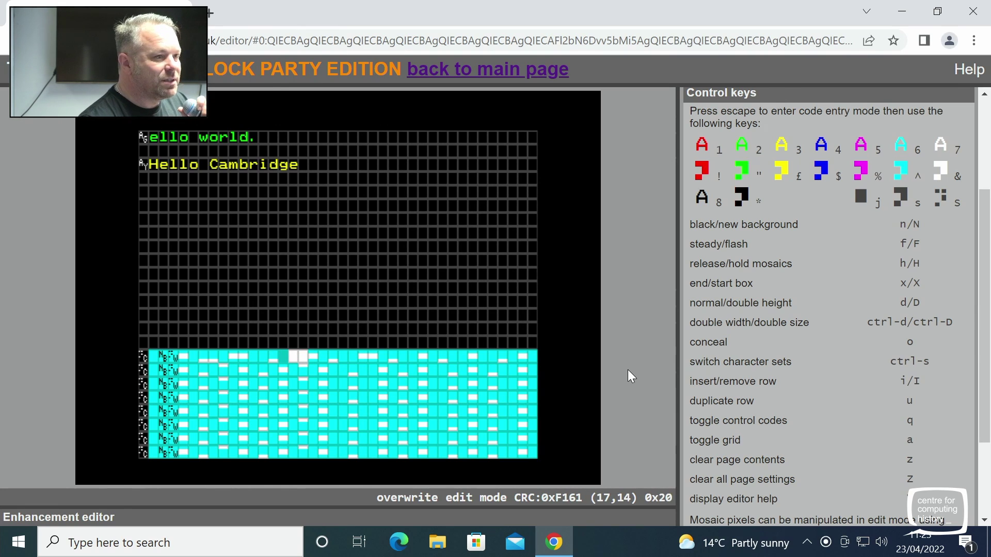
key("Left")
key("Right")
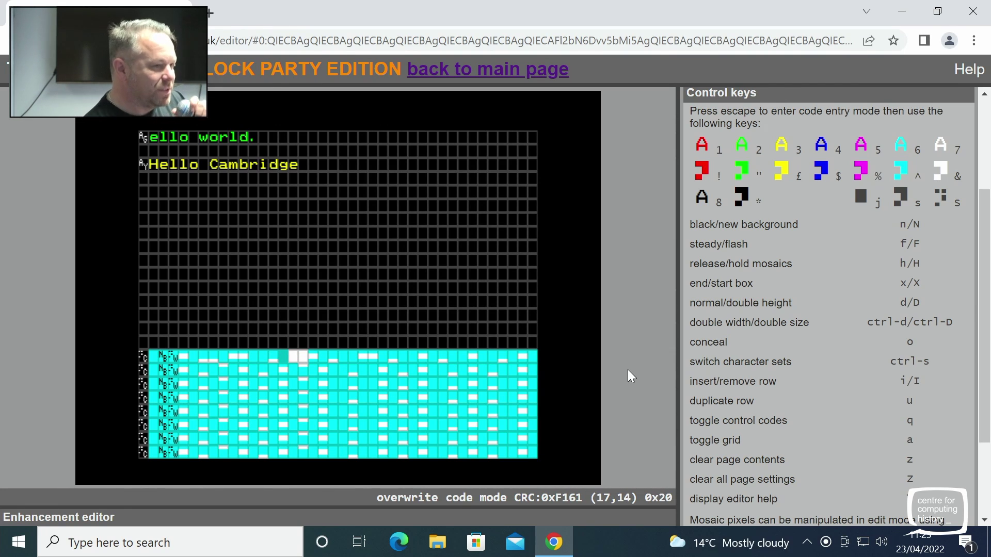
key("Left")
key("Escape")
key("Escape")
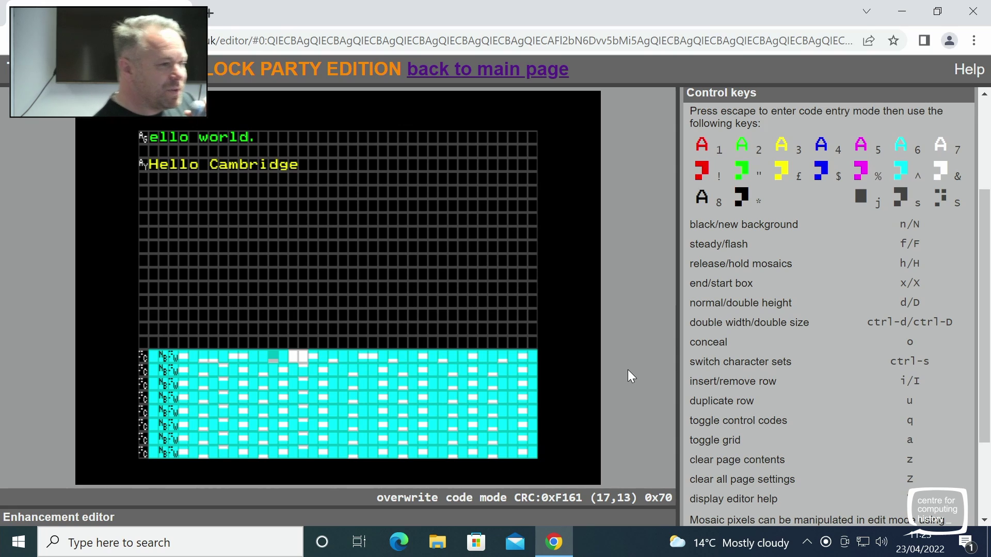
key("n")
Clear the mosaics after the black background code in row 17 with blank cells up to column 36
key("Right")
key("Right")
key("Right")
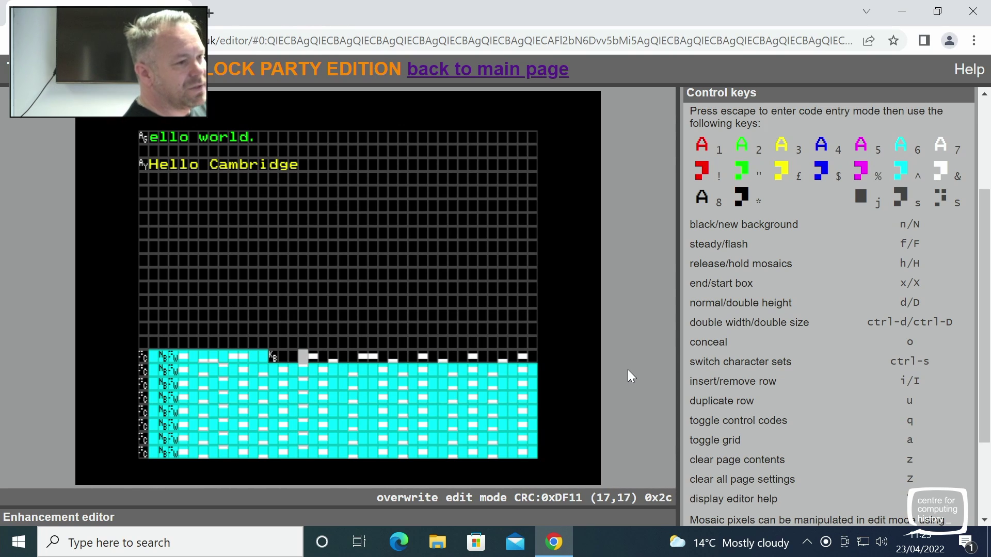
key("space")
key("space")
key("space")
key("space")
key("space")
key("space")
key("space")
key("space")
key("space")
key("space")
key("space")
key("space")
key("space")
key("space")
key("space")
key("space")
key("space")
key("space")
key("space")
key("space")
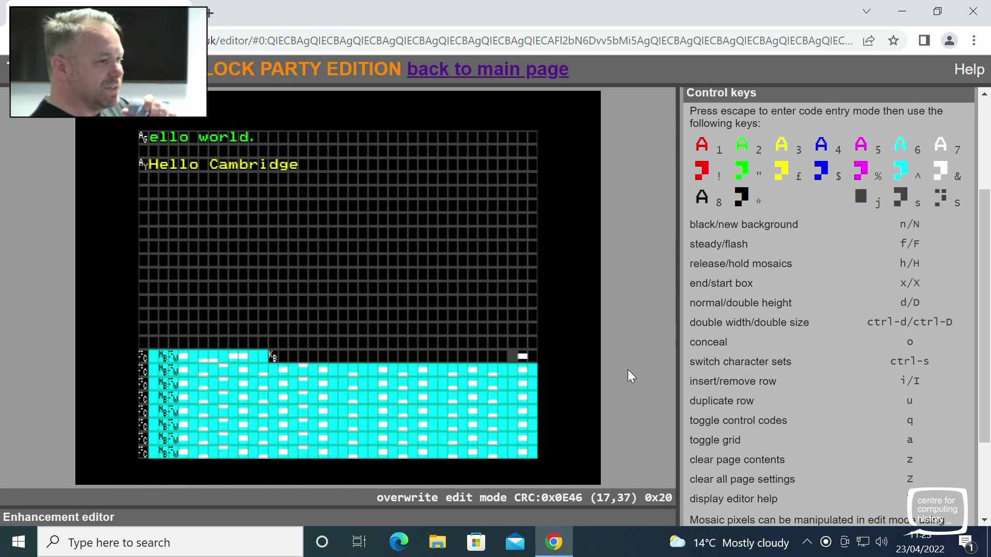
Insert a cyan mosaic colour code in column 30 of row 17
key("Left")
key("Left")
key("Left")
key("Left")
key("Left")
key("Left")
key("Left")
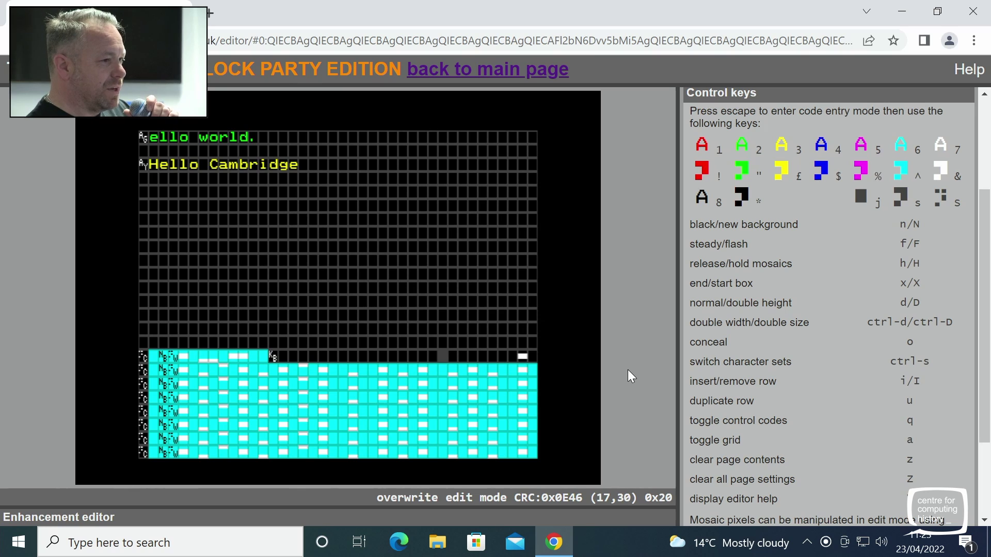
key("Escape")
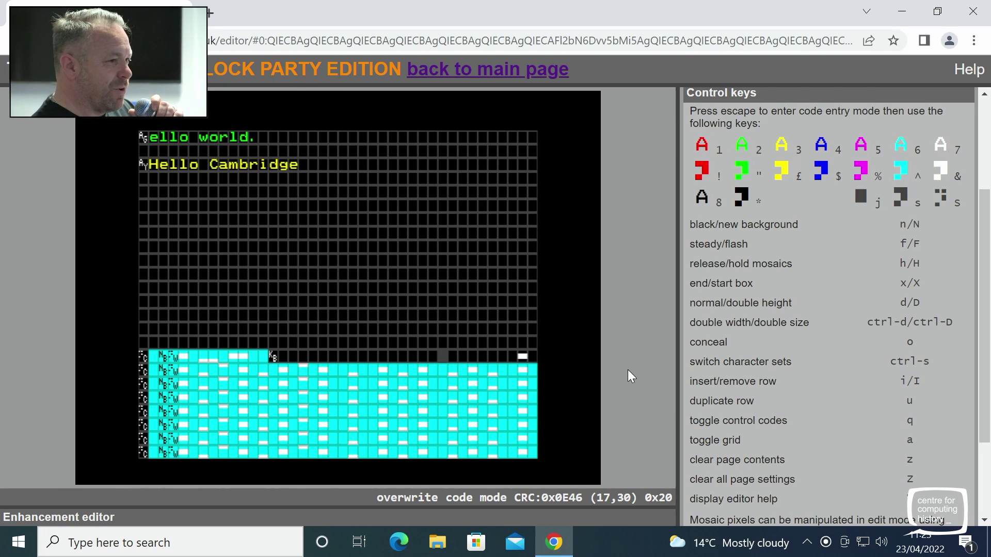
key("shift+6")
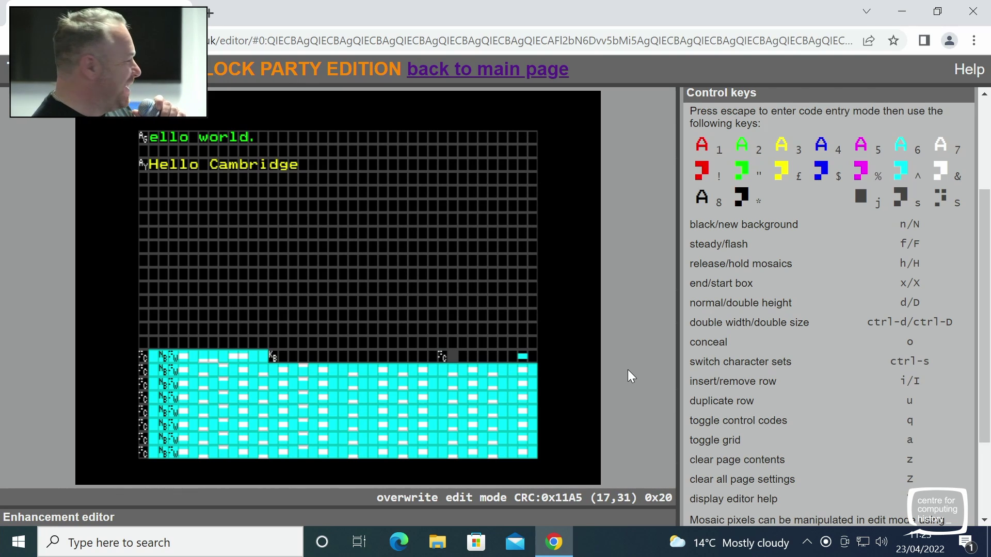
Insert a new background code in column 31 of row 17, directly after the cyan mosaic code
key("Escape")
key("n")
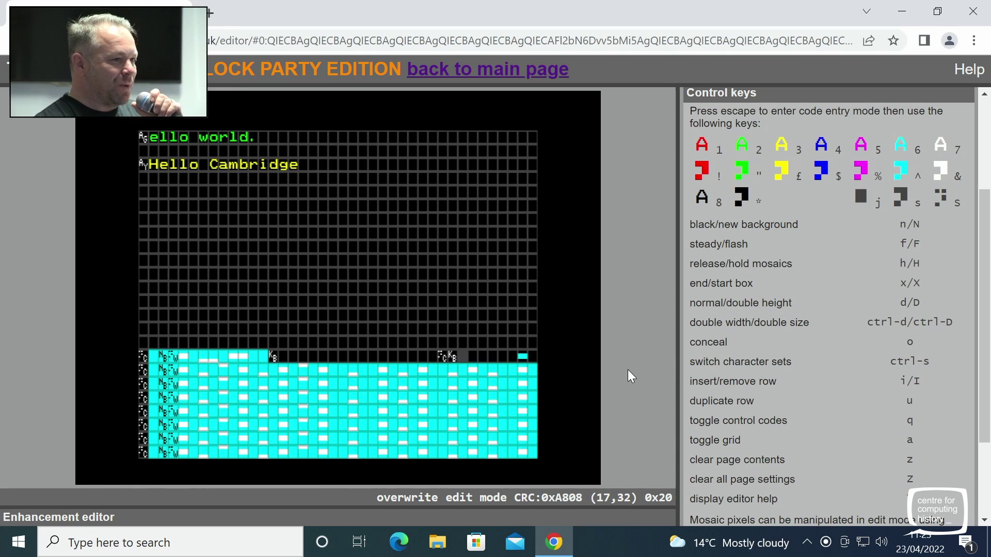
key("Left")
key("Escape")
key("shift+n")
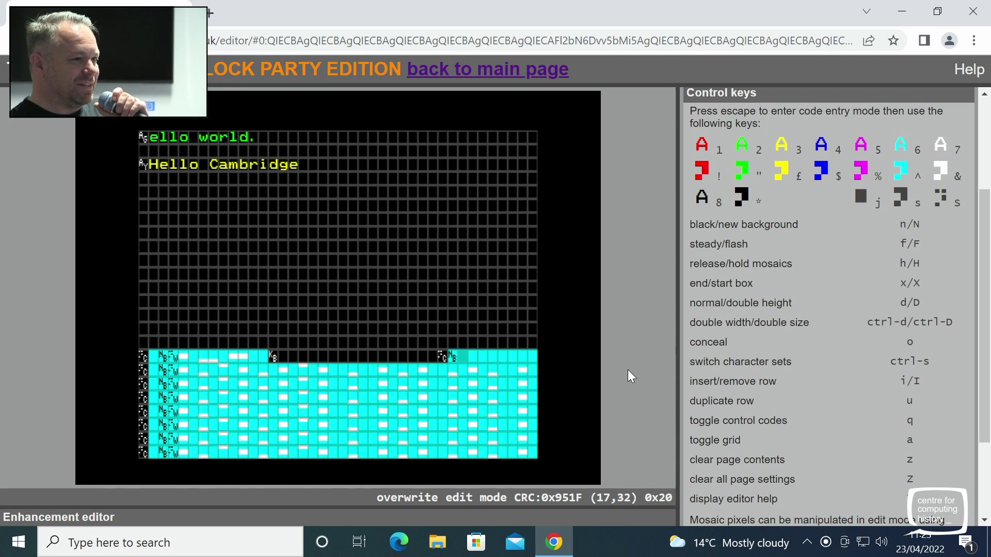
Insert a white mosaic colour code in column 32 of row 17
key("Left")
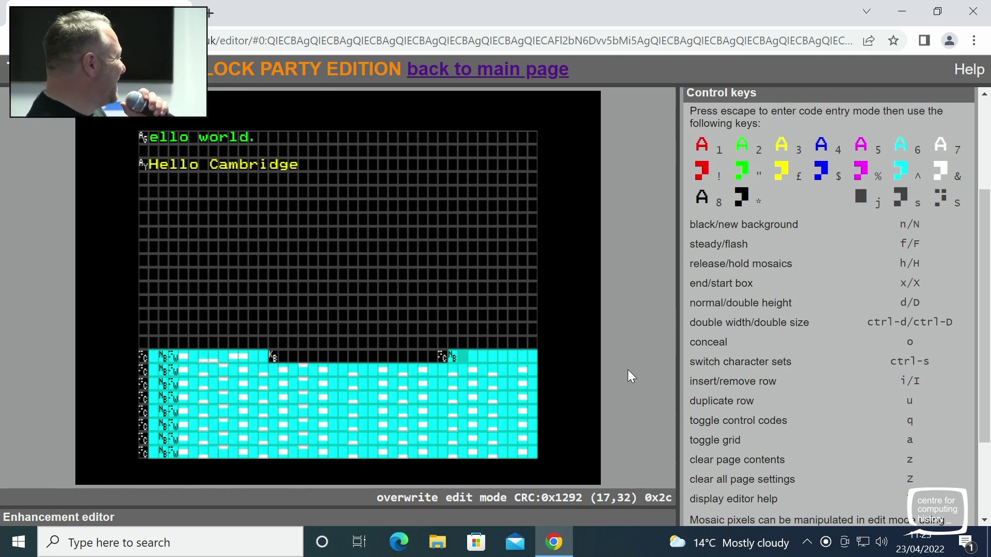
key("Right")
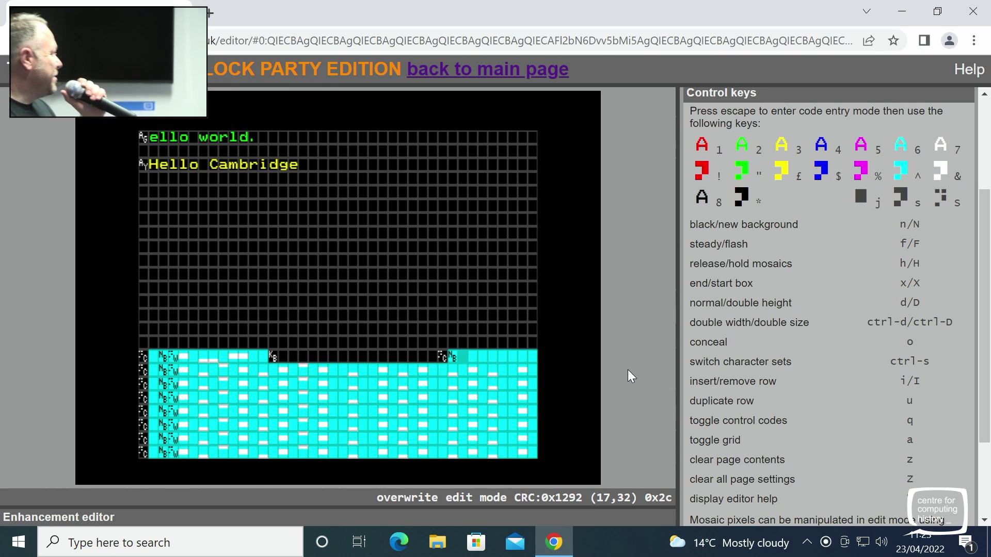
key("shift+7")
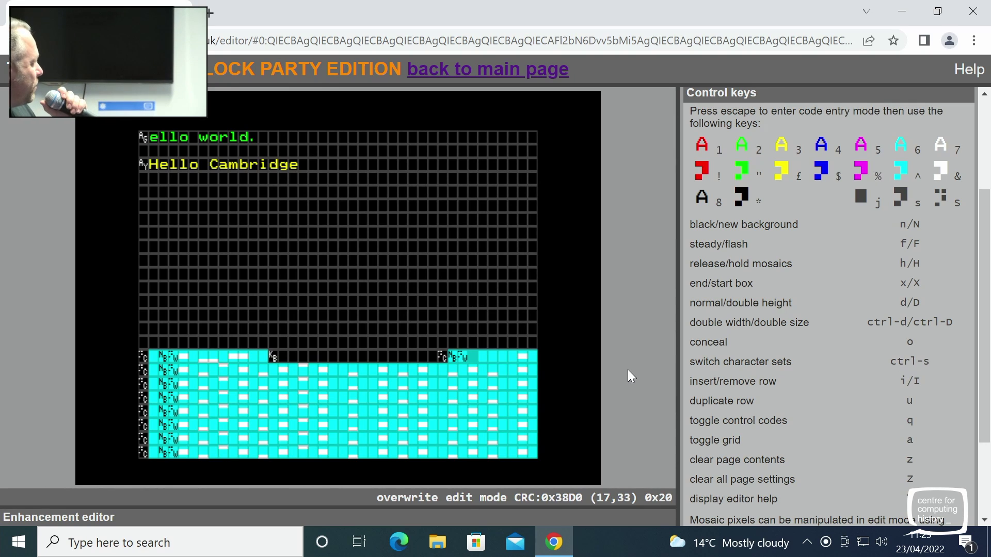
Add a white bottom strip in column 34 and a middle strip in column 36 of row 17
key("Right")
key("Left")
key("Right")
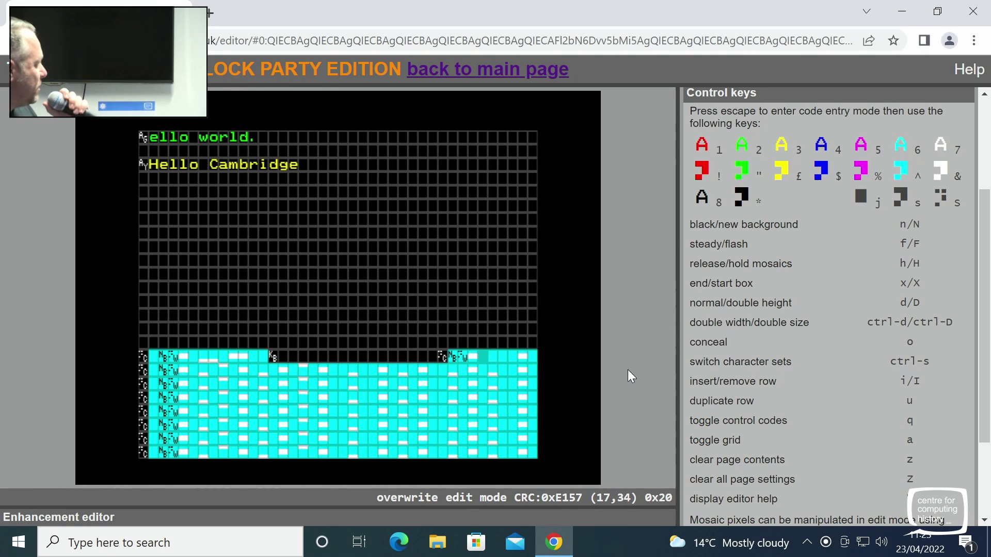
key("z")
key("x")
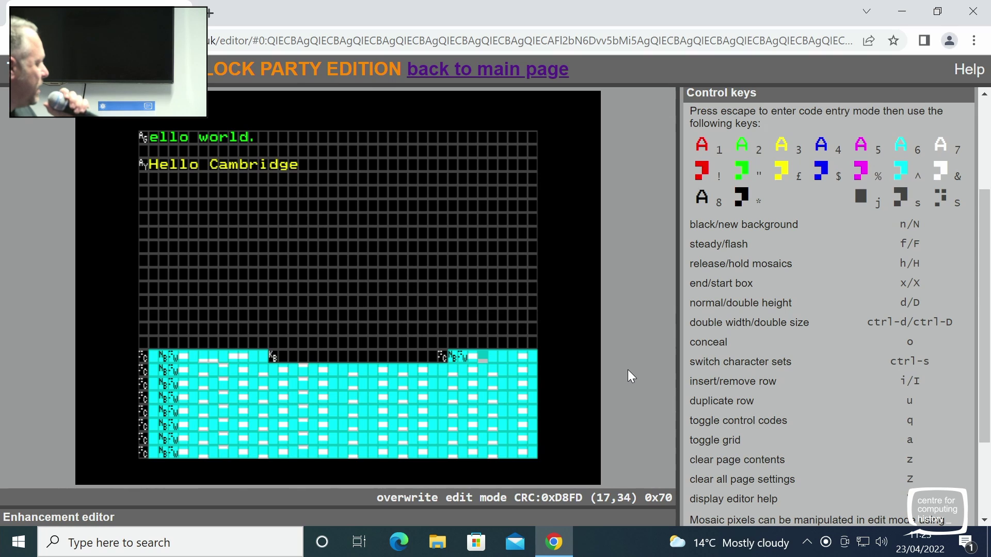
key("Right")
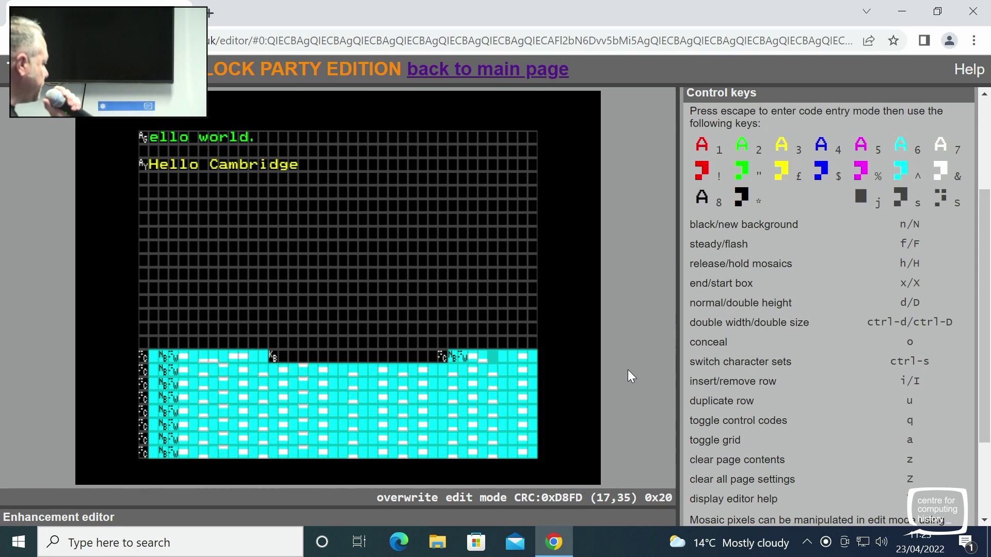
key("Left")
key("Right")
key("Right")
key("a")
key("s")
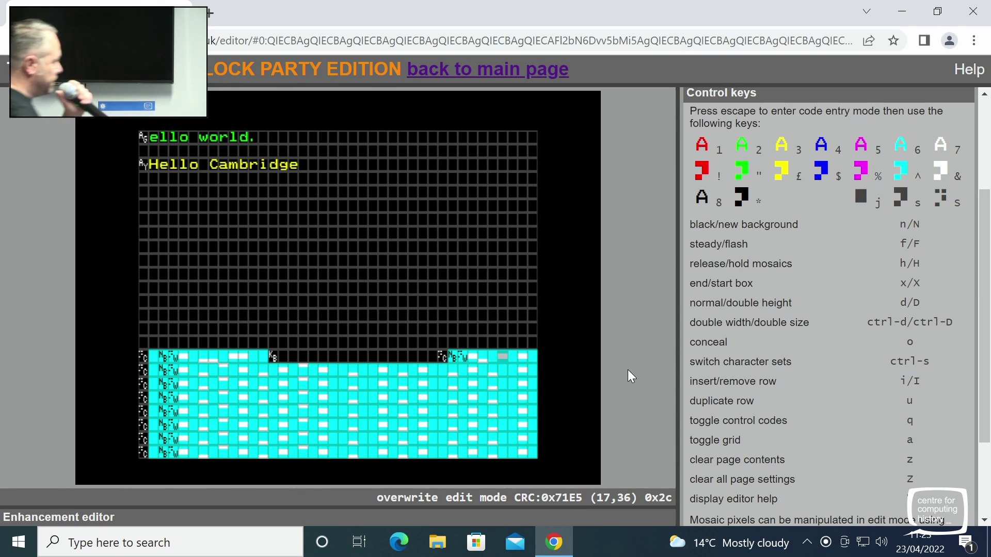
Insert a blue mosaic colour code in column 14 of row 17, just before the solid block
key("Left")
key("Left")
key("Left")
key("Left")
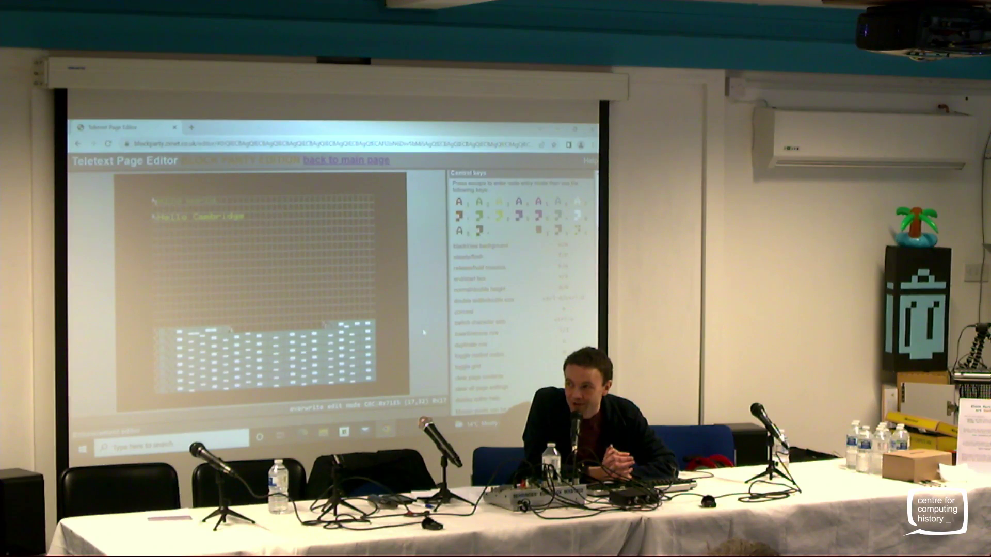
key("Left")
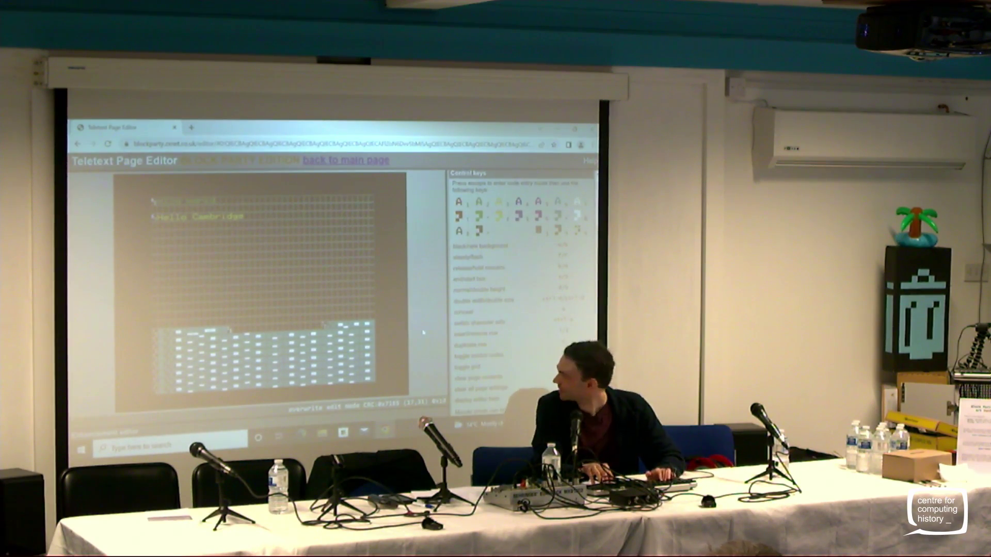
key("Right")
key("Right")
key("Right")
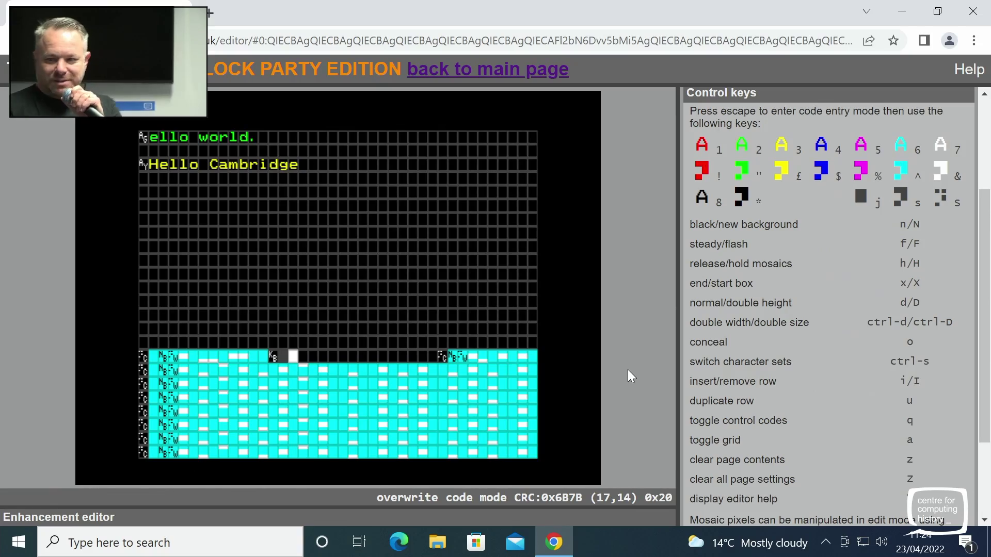
key("dollar")
key("Right")
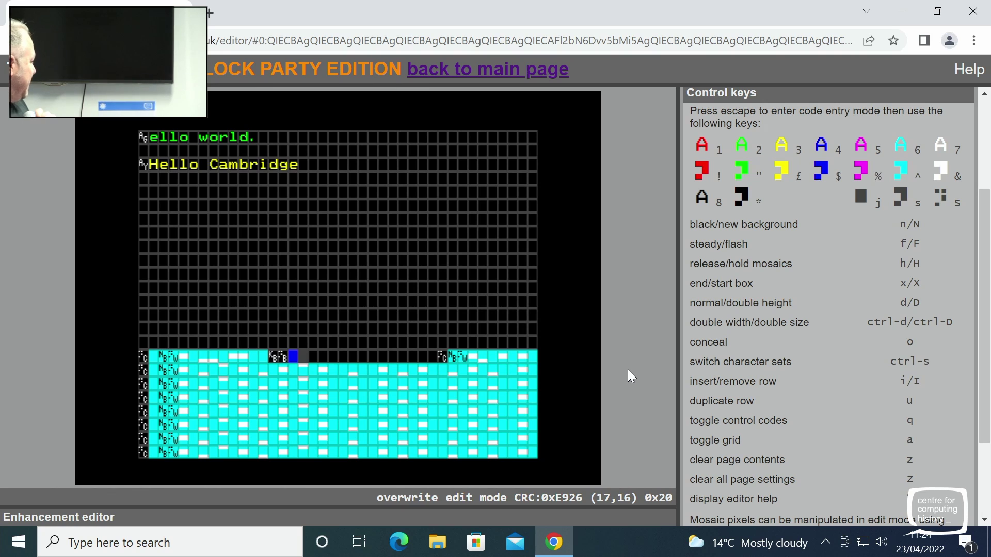
Extend the solid blue block in row 17 with solid blocks from column 16 through column 28
key("Delete")
key("Delete")
key("Delete")
key("Delete")
key("Delete")
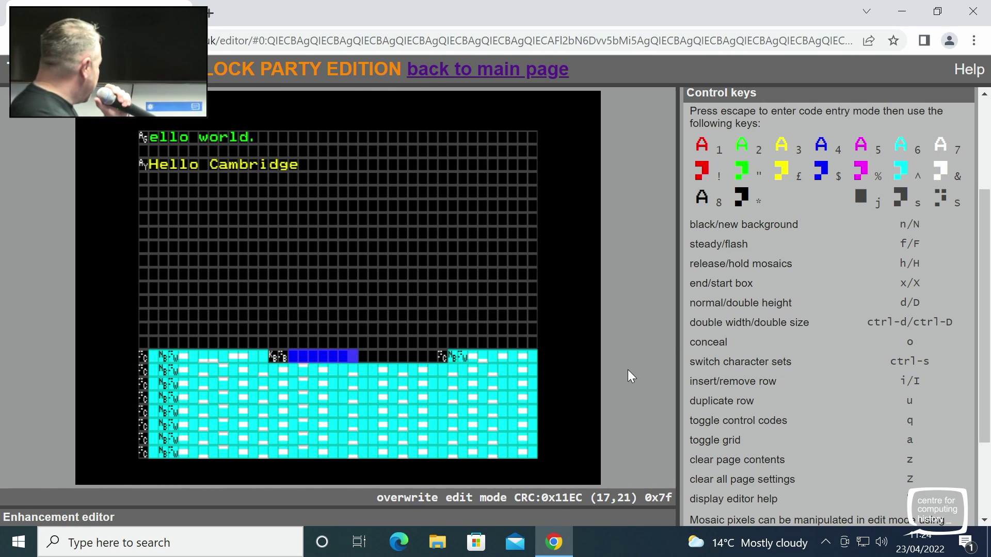
key("Delete")
key("Delete")
key("Delete")
key("Delete")
key("Delete")
key("Delete")
key("Delete")
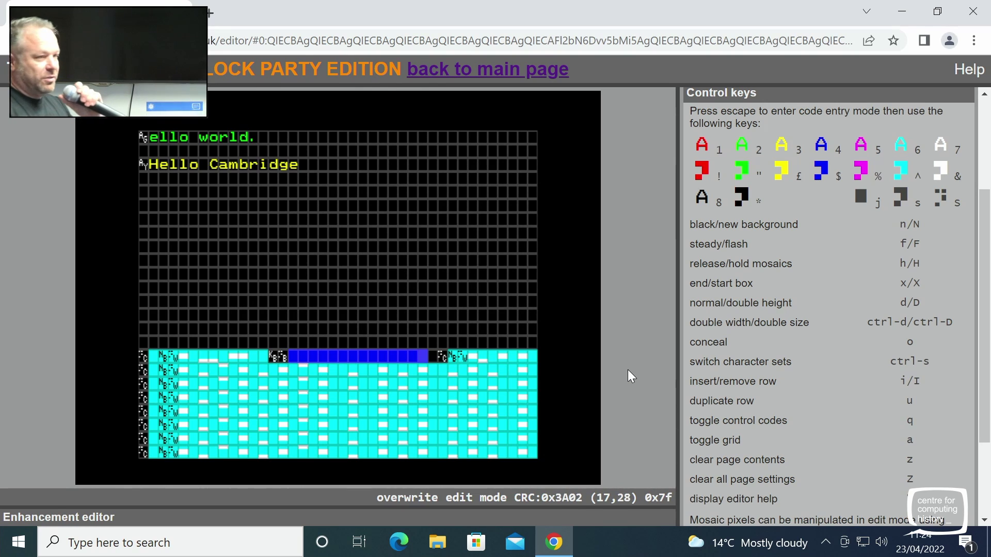
Enter an f in column 28 of row 16 and insert a blue mosaic colour code in column 0 of that row
key("Up")
type("f")
key("Left")
key("Left")
key("Left")
key("Left")
key("Left")
key("Left")
key("Left")
key("Left")
key("Left")
key("Left")
key("Left")
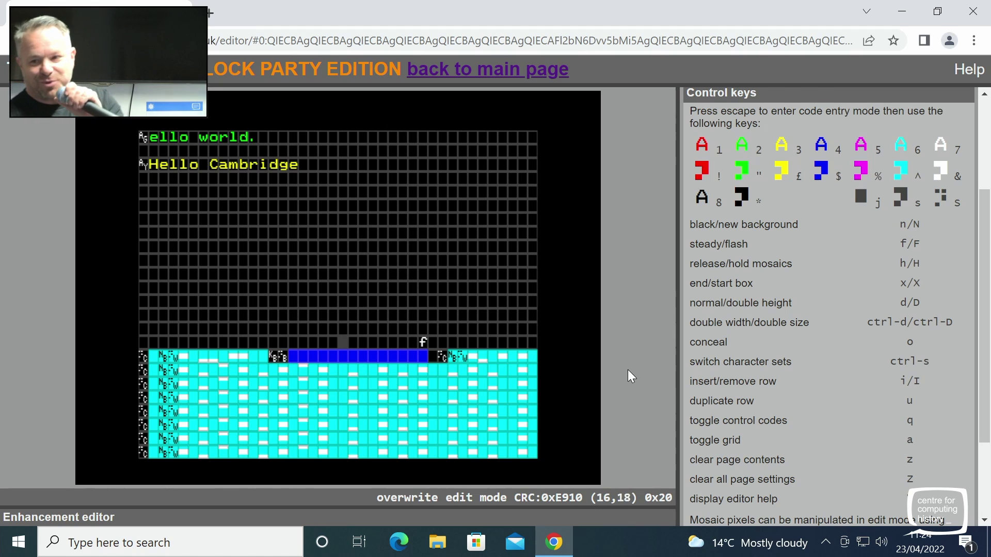
key("Left")
key("Left")
key("Left")
key("Left")
key("Left")
key("Left")
key("Left")
key("Left")
key("Left")
key("Left")
key("Left")
key("Left")
key("Left")
key("Left")
key("Left")
key("Left")
key("Left")
key("Left")
key("Escape")
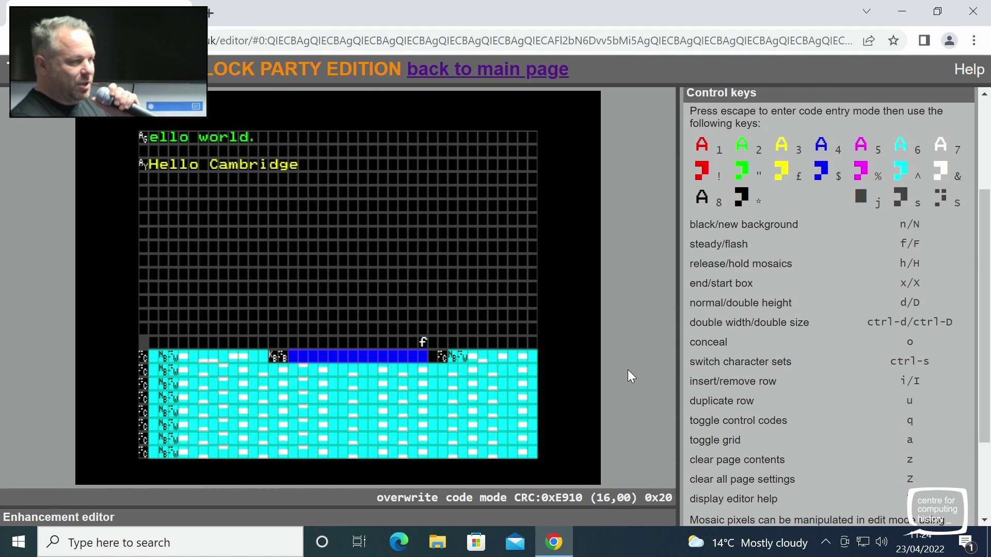
key("dollar")
Insert a blue mosaic colour code in column 0 of each row from row 15 up to row 9
key("Up")
key("Left")
key("Escape")
key("dollar")
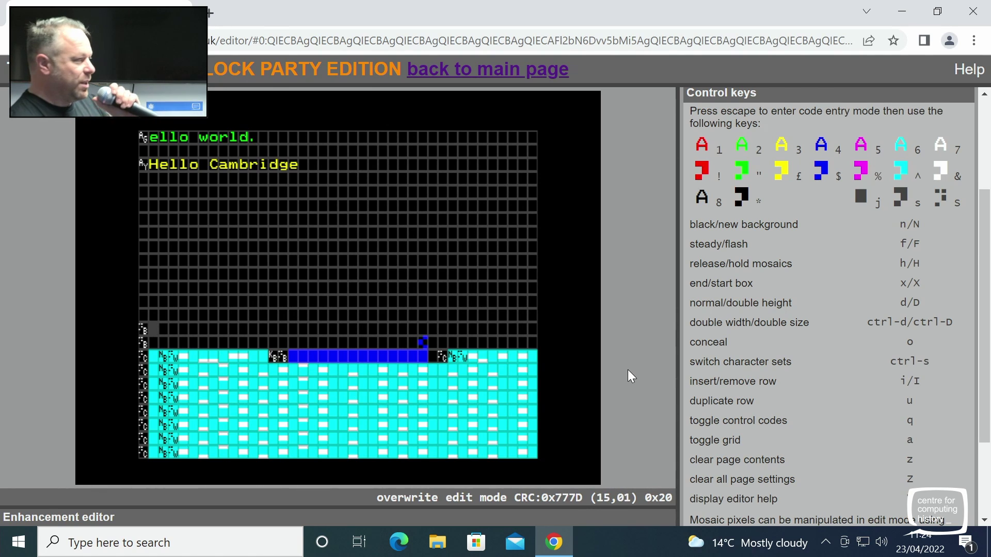
key("Up")
key("Left")
key("Escape")
key("dollar")
key("Up")
key("Left")
key("Escape")
key("dollar")
key("Up")
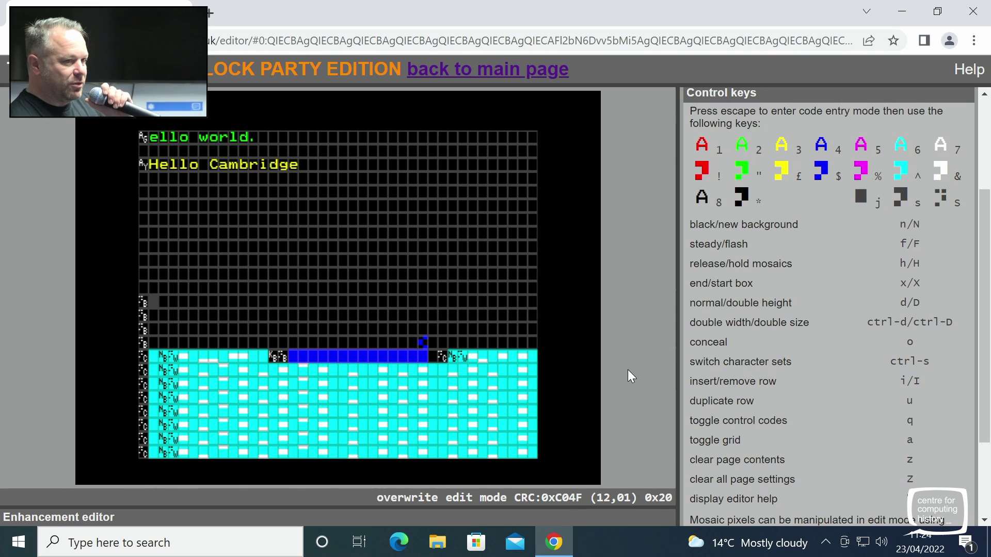
key("Left")
key("Escape")
key("dollar")
key("Up")
key("Left")
key("Escape")
key("dollar")
key("Up")
key("Left")
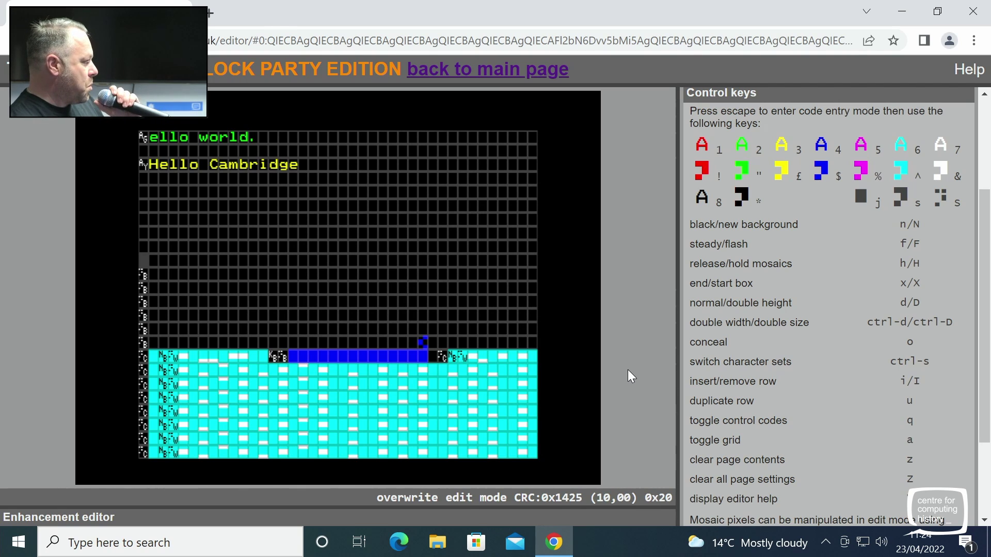
key("dollar")
key("Up")
key("Left")
key("Escape")
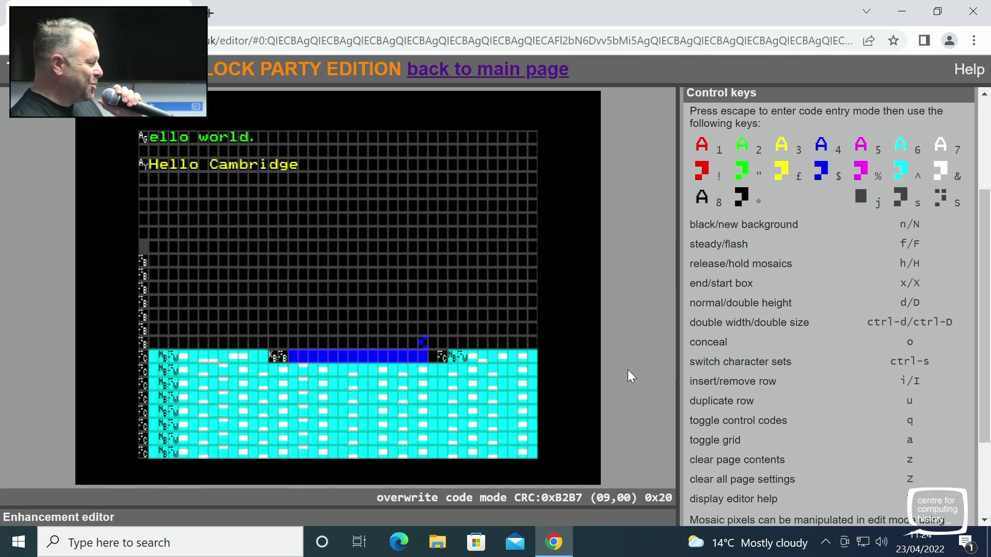
key("dollar")
Fill row 16 with solid blue mosaic blocks from column 13 through column 30, leaving no gaps
key("Down")
key("Down")
key("Down")
key("Down")
key("Down")
key("Down")
key("Down")
key("Down")
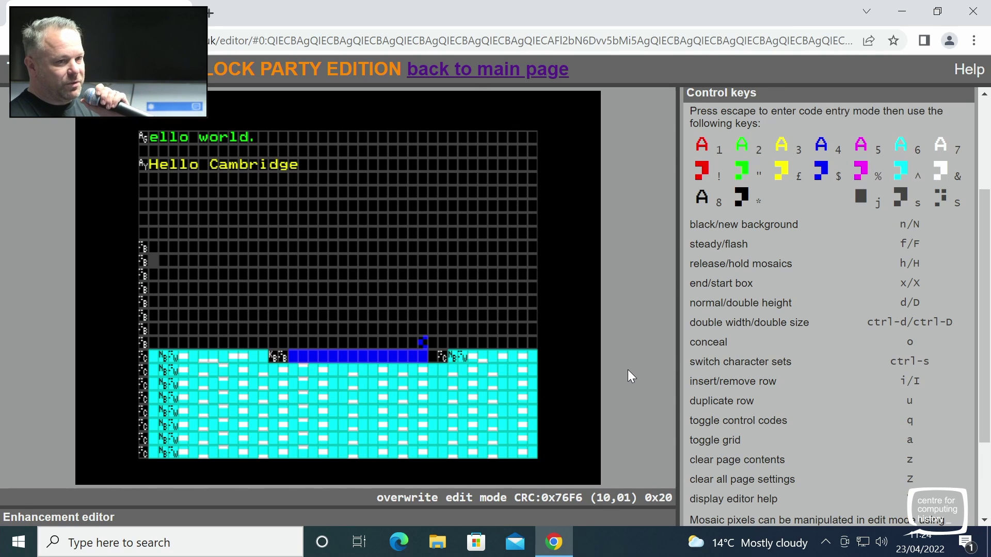
key("Right")
key("Right")
key("Right")
key("Right")
key("Right")
key("Right")
key("Right")
key("Right")
key("Right")
key("Right")
key("Right")
key("Right")
key("Right")
key("Right")
key("Right")
key("Right")
key("Right")
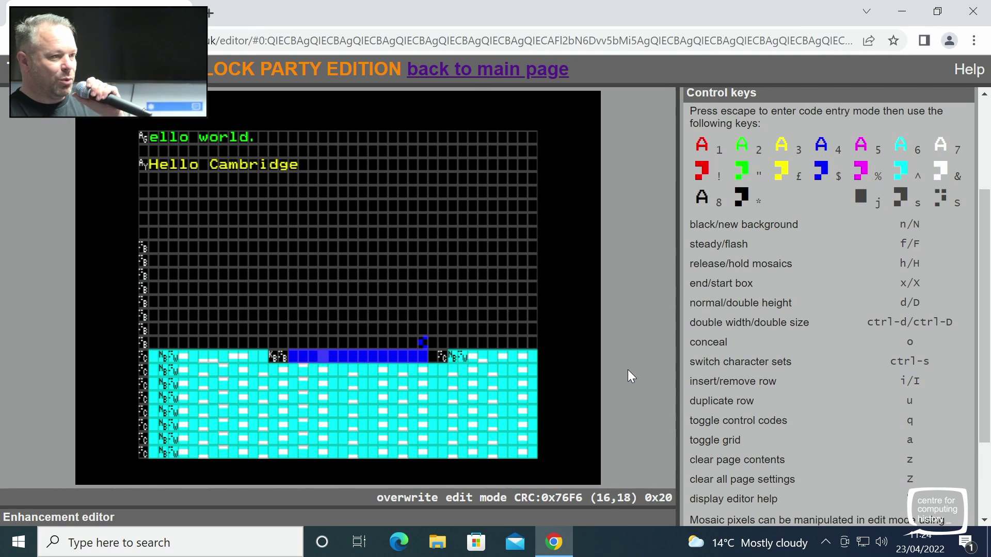
key("Up")
key("Left")
key("Left")
key("Left")
key("Left")
key("Left")
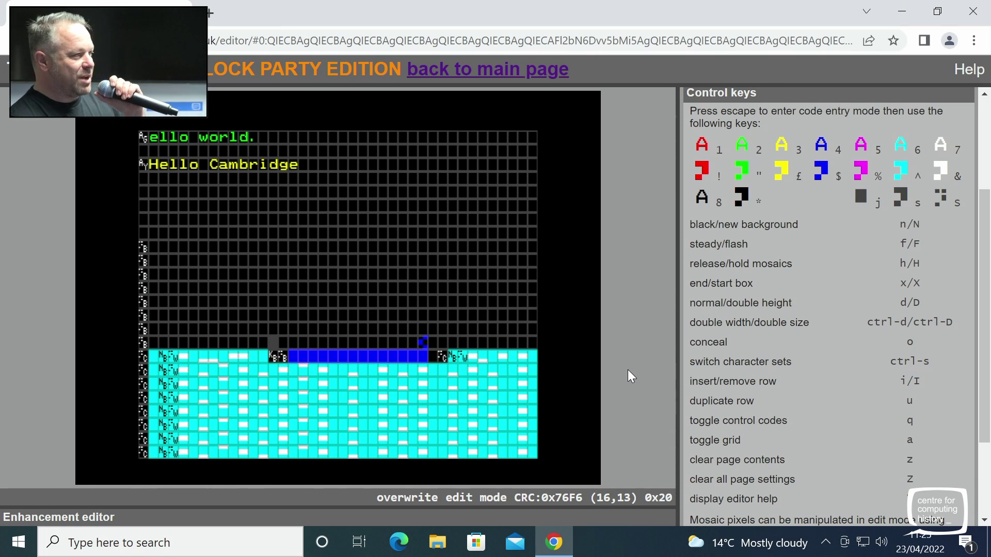
key("f")
key("f")
key("f")
key("f")
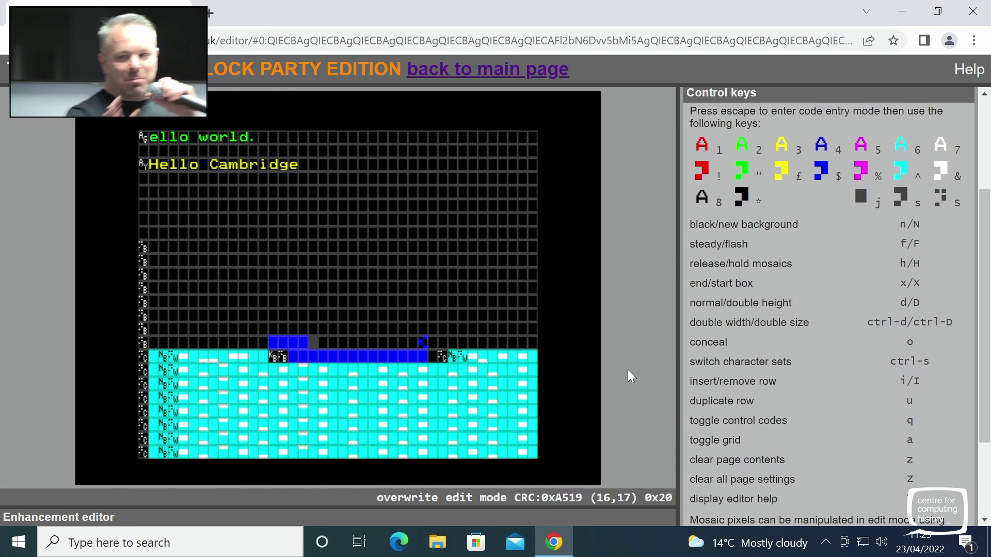
key("f")
key("f")
key("f")
key("f")
key("f")
key("f")
key("f")
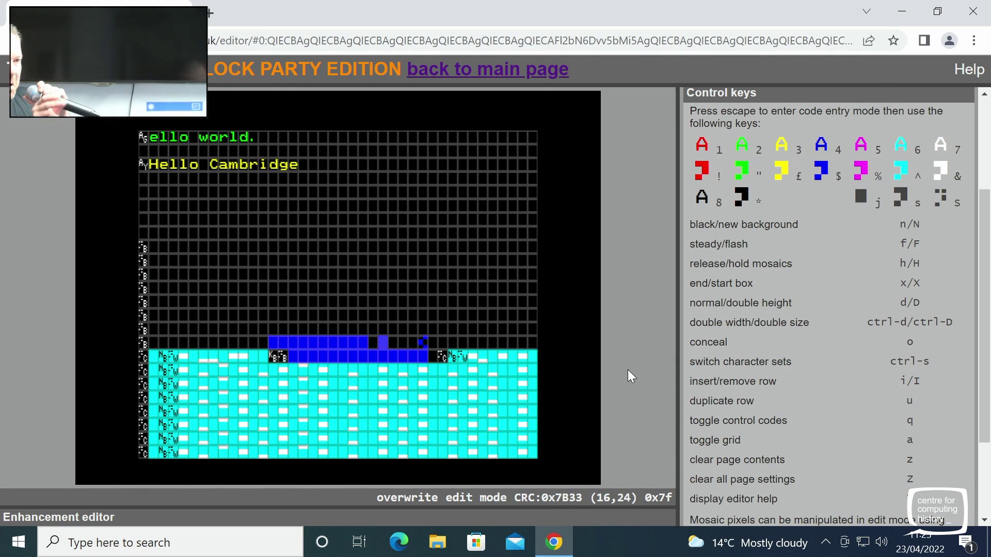
key("Left")
key("f")
key("Right")
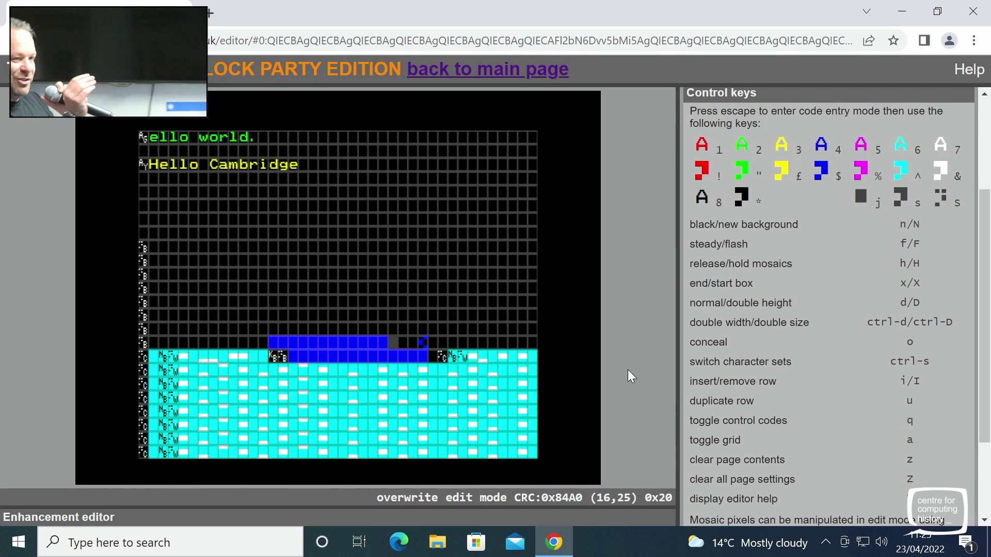
key("f")
key("f")
key("f")
key("f")
key("f")
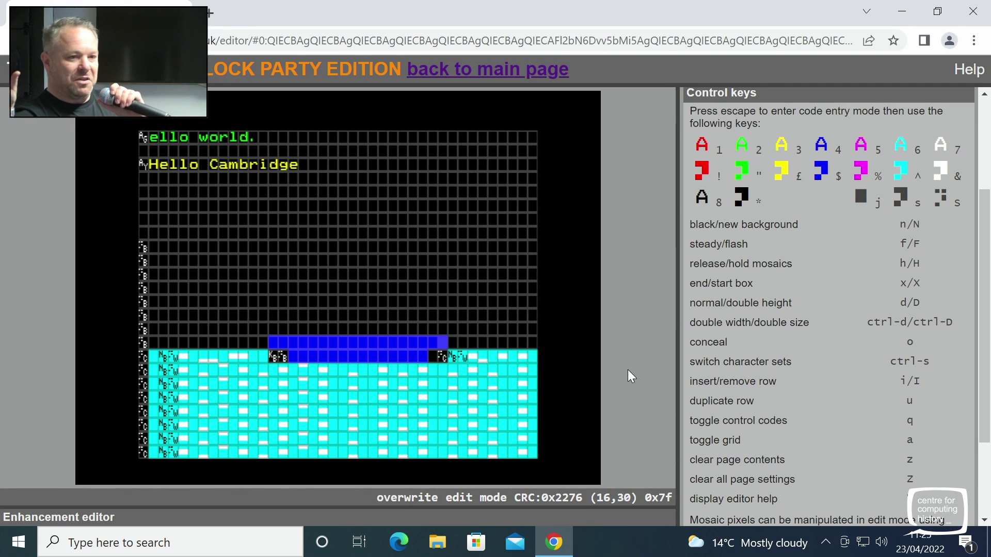
Fill row 15 with solid blue mosaic blocks from column 31 back to column 13
key("Up")
key("f")
key("Right")
key("f")
key("Left")
key("Left")
key("f")
key("Left")
key("f")
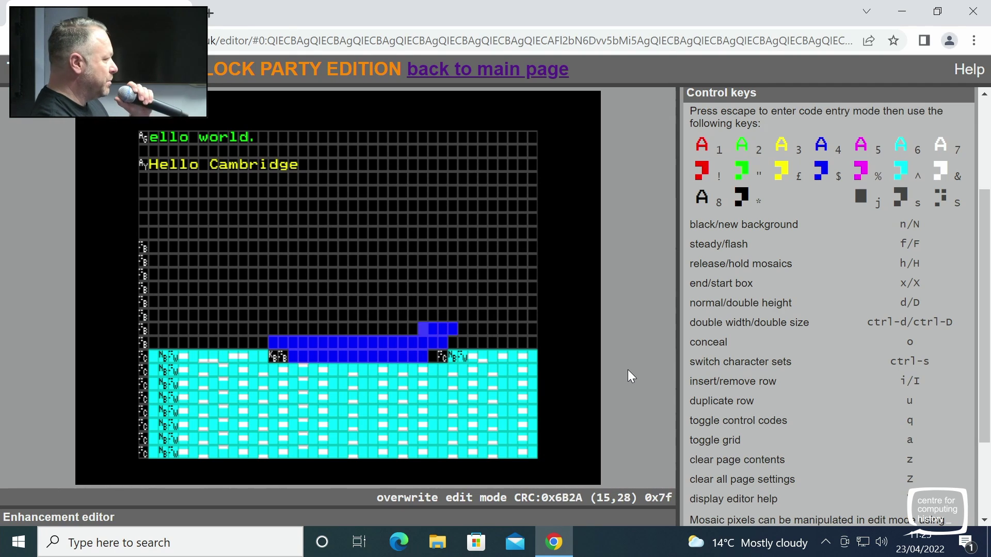
key("Left")
key("f")
key("Left")
key("f")
key("Left")
key("shift+Left")
key("shift+Left")
key("shift+Left")
key("shift+Left")
key("shift+Left")
key("shift+Left")
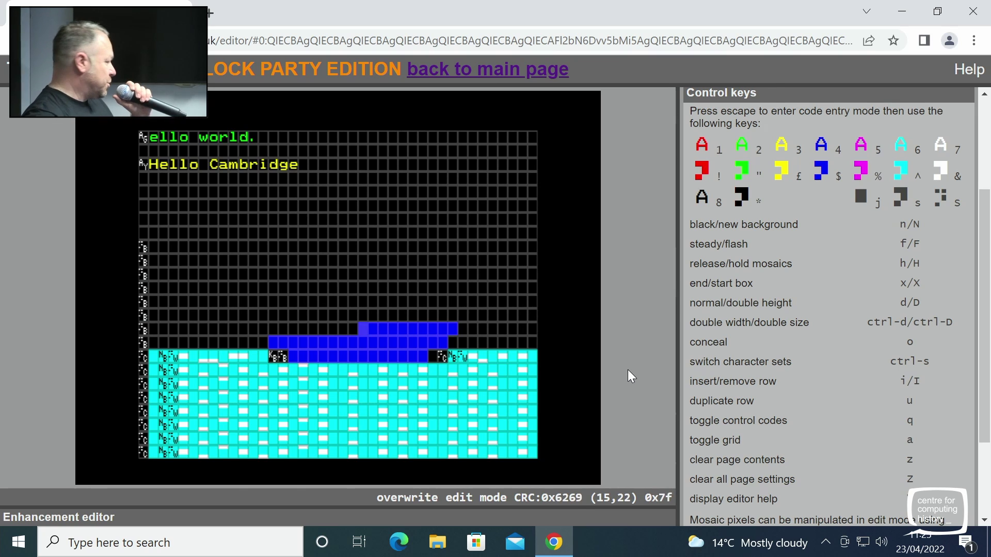
key("shift+Left")
key("shift+Left")
key("shift+Left")
key("shift+Left")
key("shift+Left")
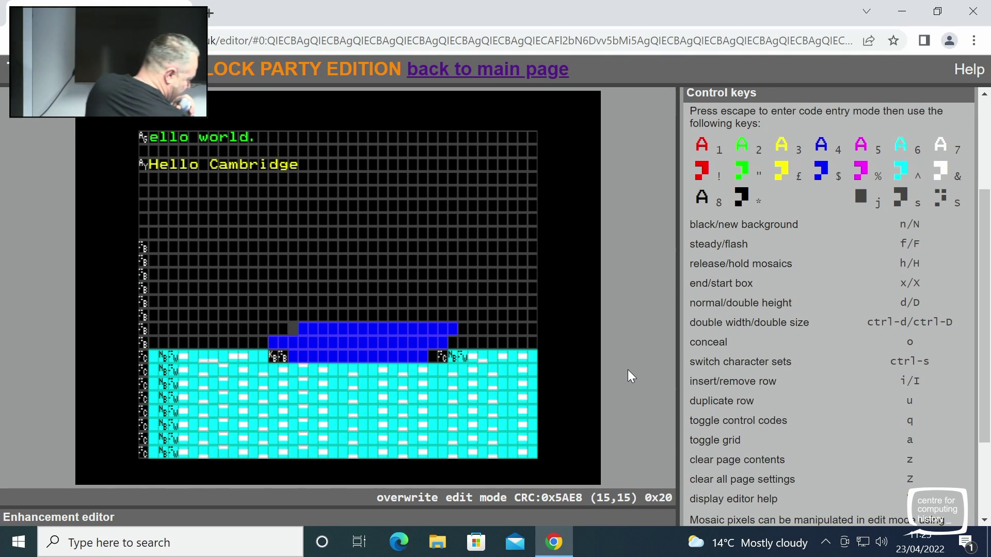
Fill row 14 with solid blue mosaic blocks from column 12 through column 31
key("Up")
key("shift+Right")
key("shift+Right")
key("shift+Right")
key("shift+Right")
key("shift+Right")
key("shift+Right")
key("shift+Right")
key("shift+Right")
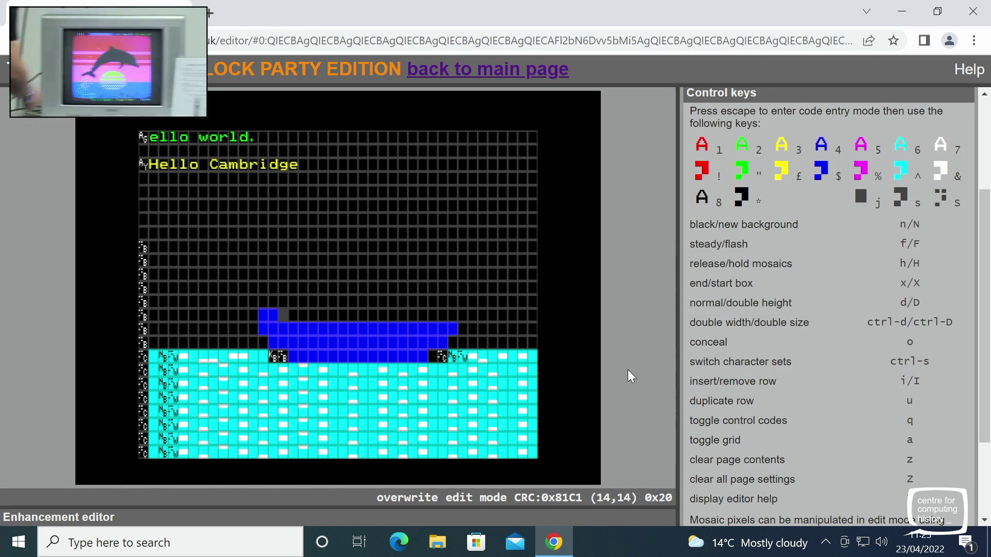
key("shift+Right")
key("shift+Right")
key("shift+Right")
key("shift+Right")
key("shift+Right")
key("shift+Right")
key("shift+Right")
key("shift+Right")
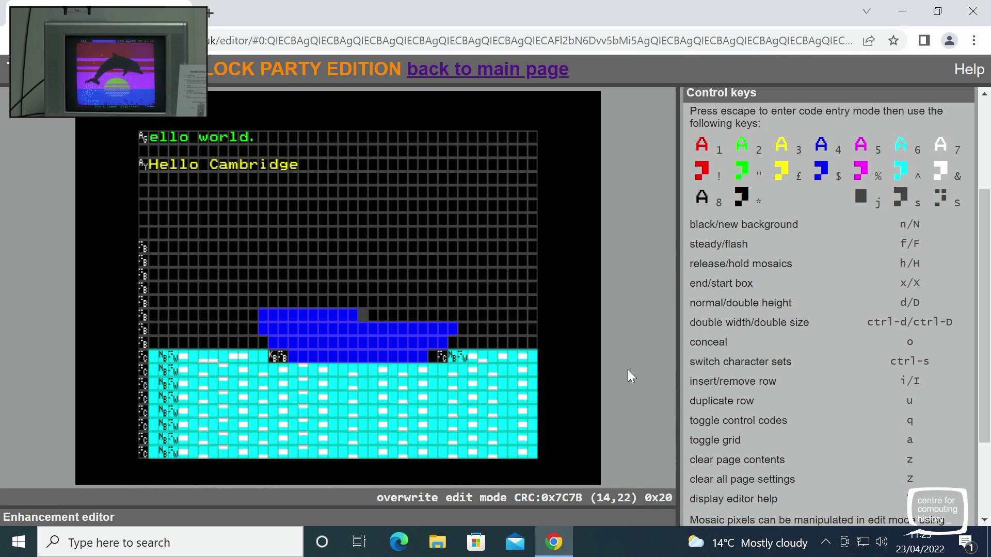
key("shift+Right")
key("shift+Right")
key("shift+Right")
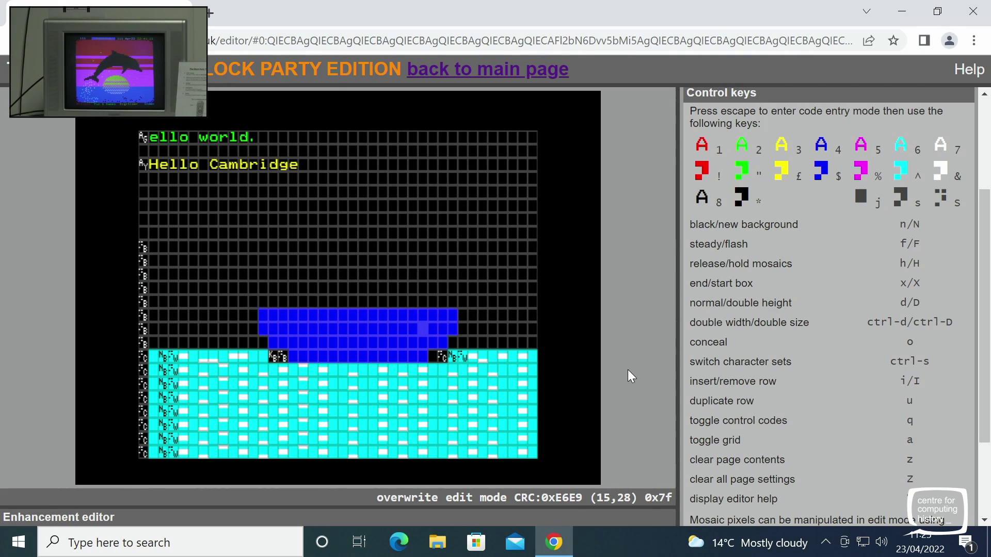
Trim mosaic pixels from the blue shape in column 12 of row 15 and columns 13 and 14 of row 16
key("Left")
key("Left")
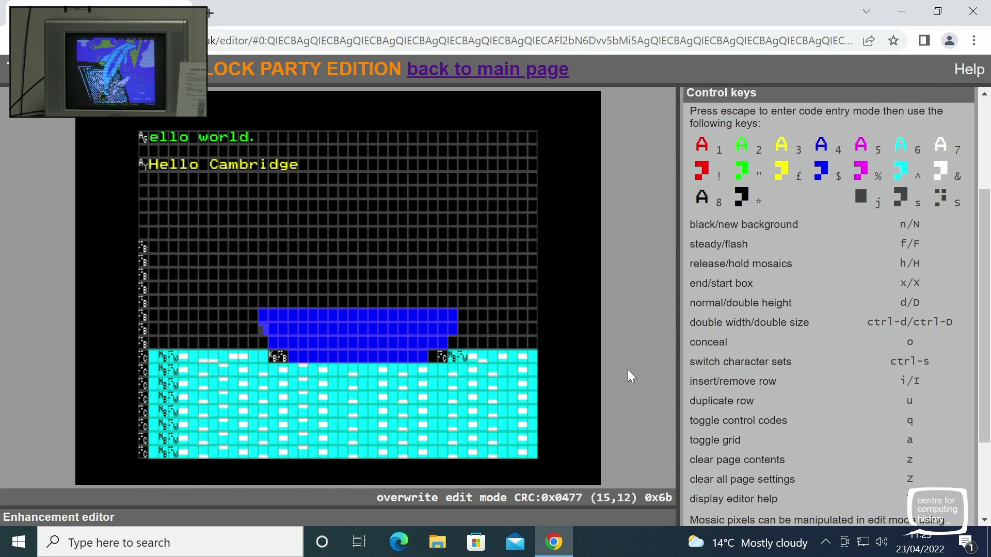
key("Down")
key("Up")
key("Down")
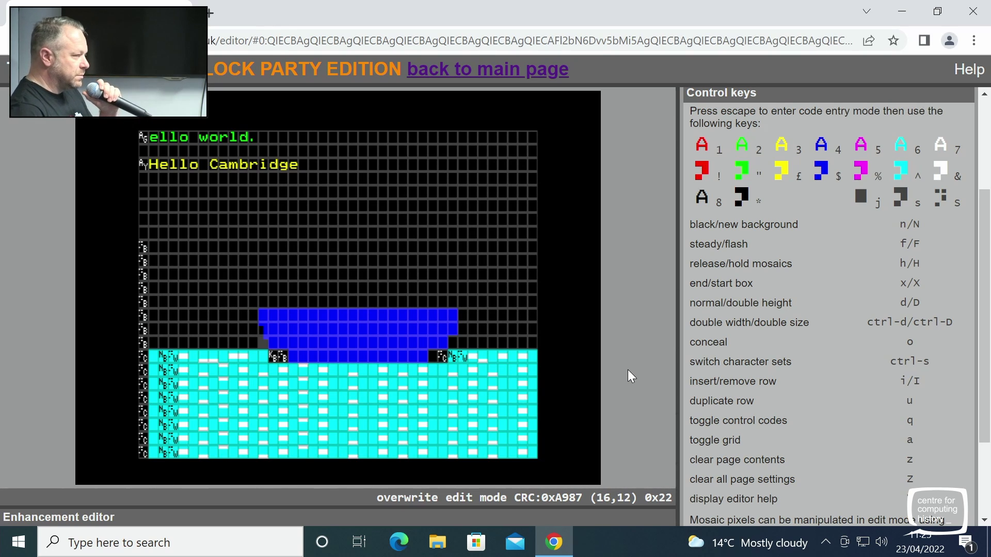
key("Down")
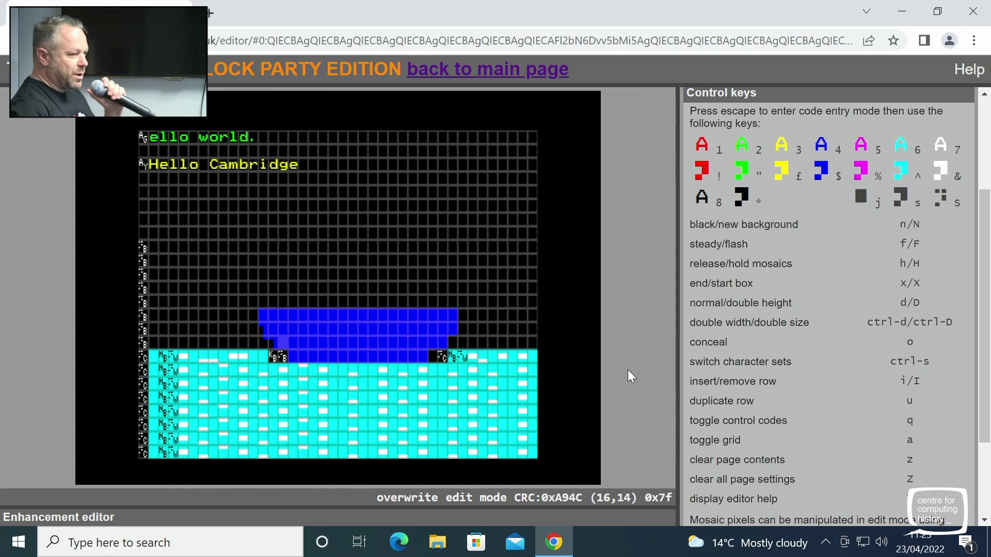
key("x")
key("Right")
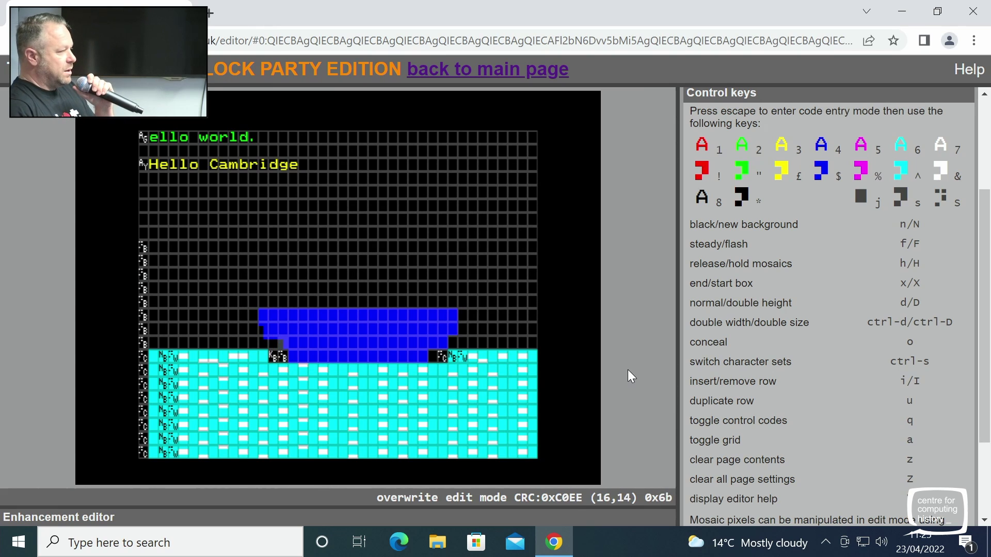
Continue the stepped slope by removing mosaic pixels in columns 13 and 12 of row 15 and column 12 of row 14
key("Up")
key("Left")
key("Down")
key("Up")
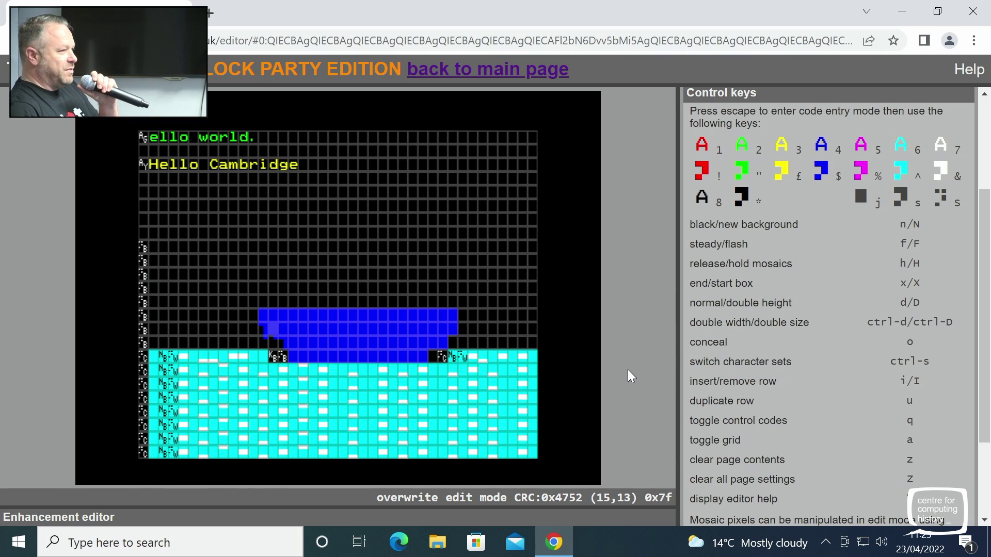
key("a")
key("Left")
key("Down")
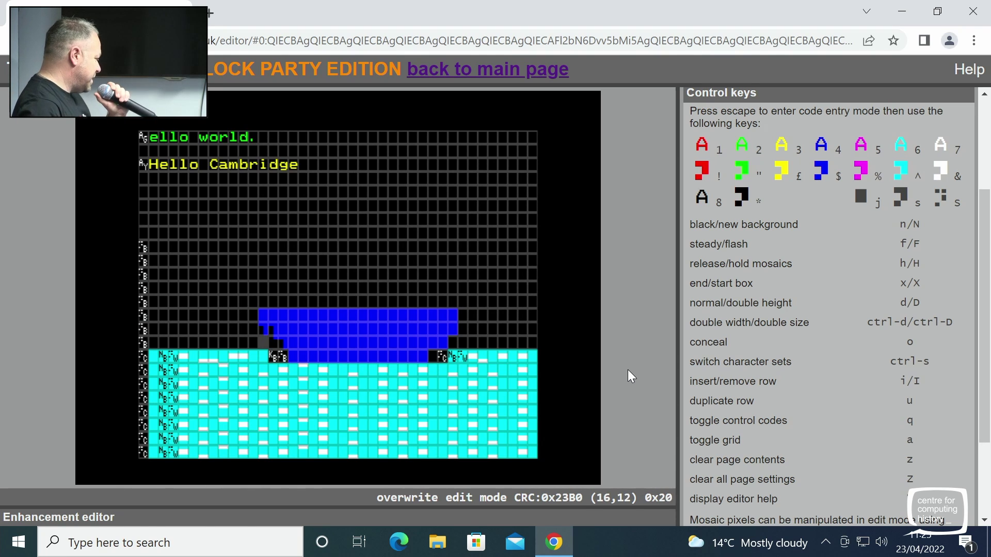
key("Up")
key("a")
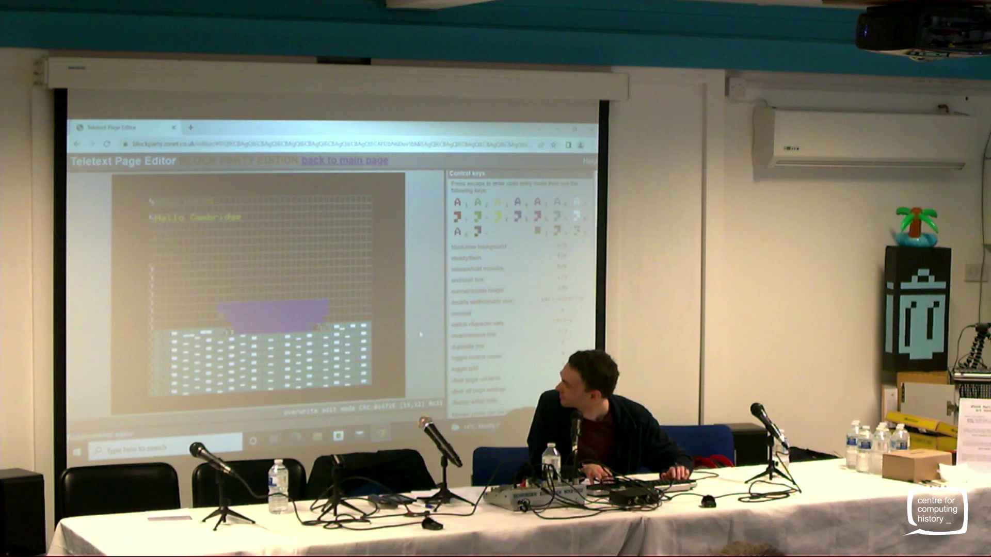
key("space")
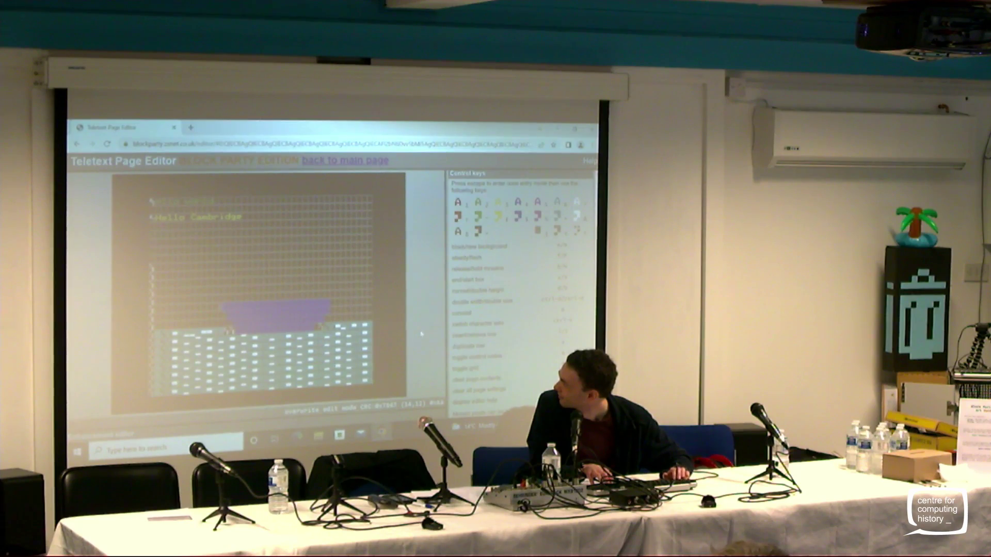
Trim the blue shape's right-hand edge into a matching stepped slope from row 17 up through row 15
key("Down")
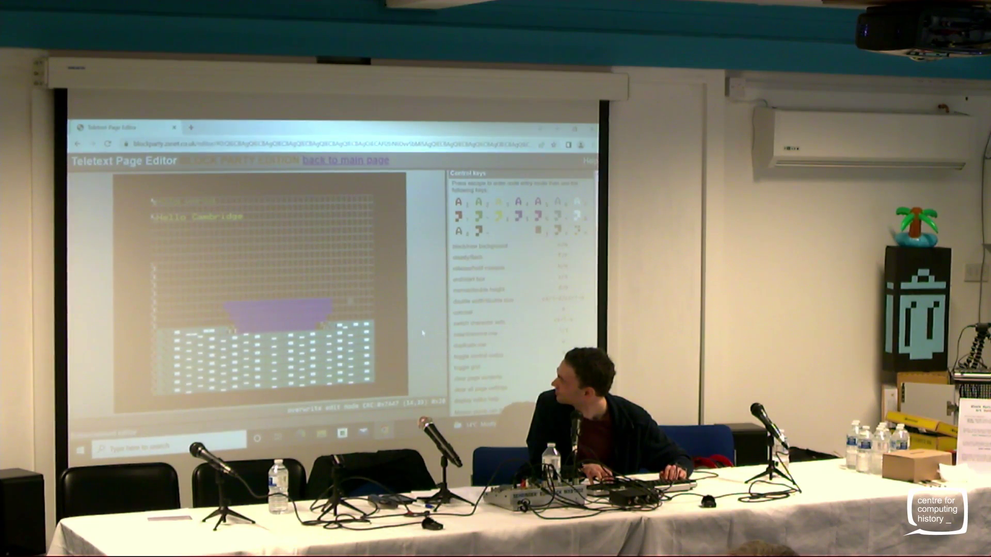
key("Down")
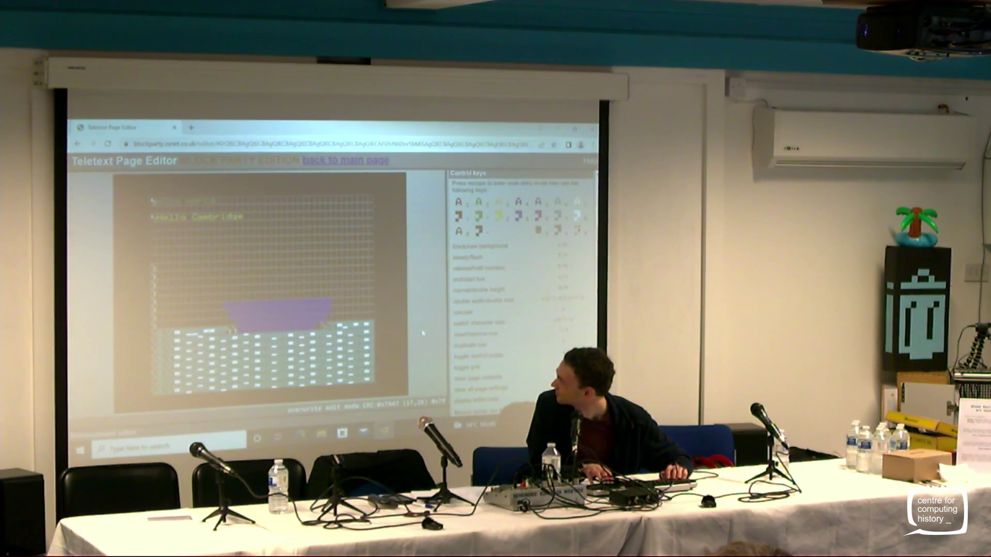
key("Down")
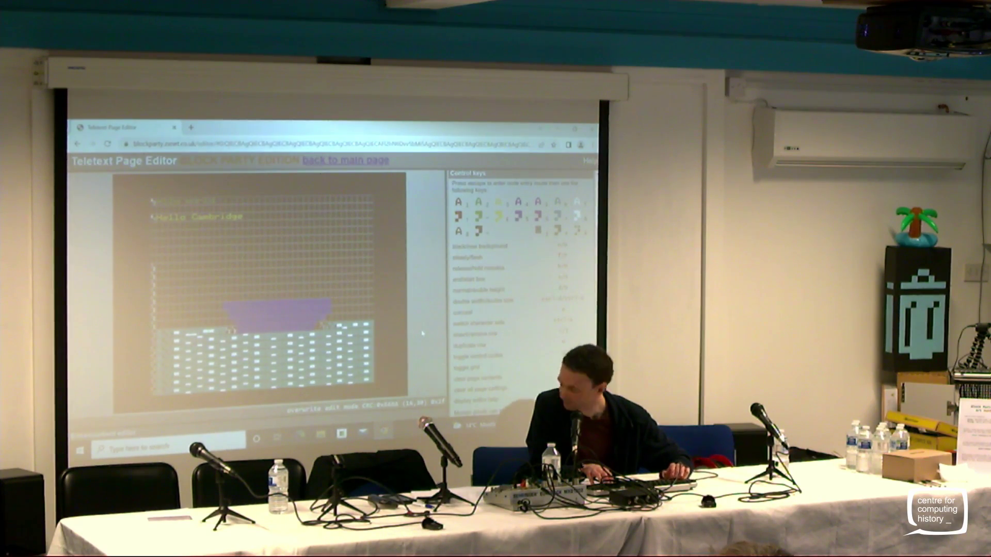
key("Down")
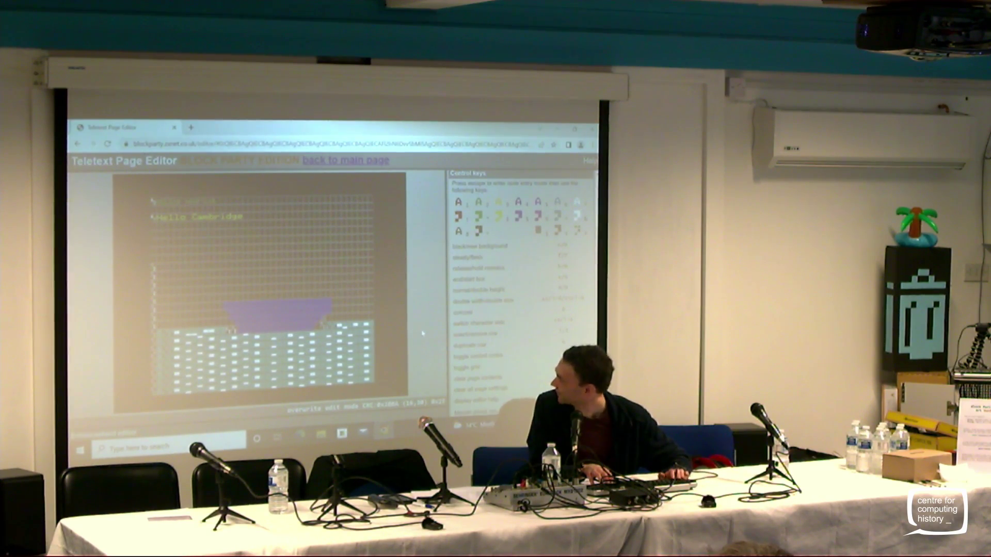
key("Down")
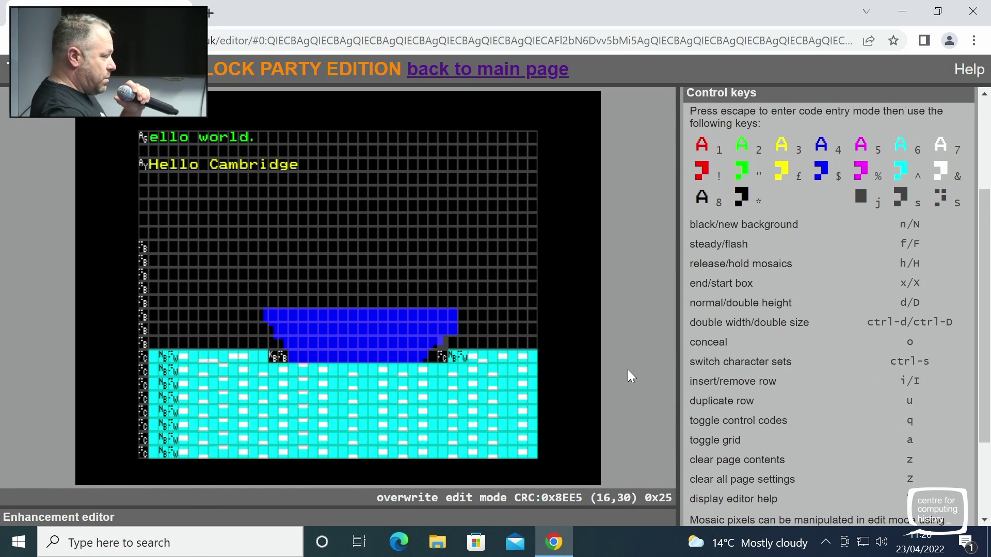
key("Up")
key("Right")
key("Right")
key("Left")
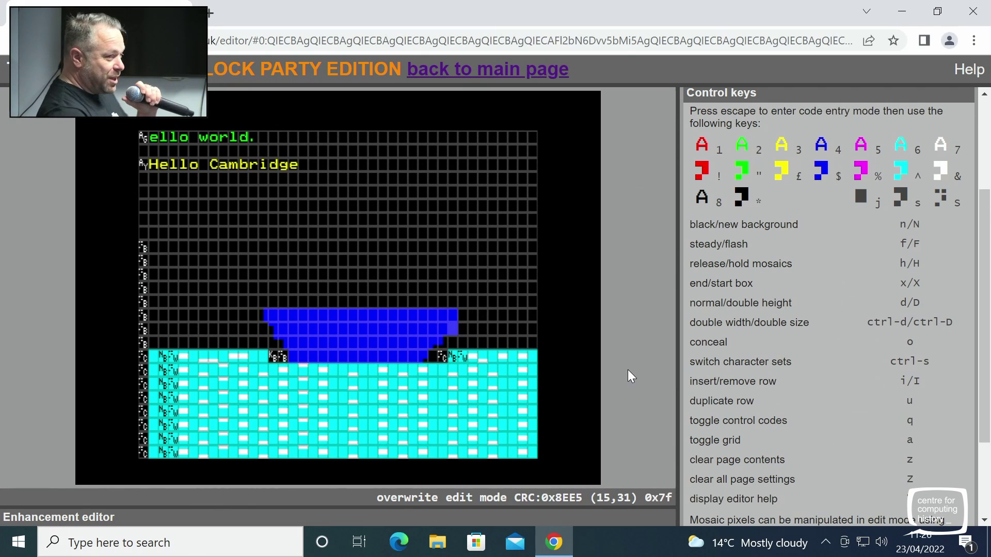
key("Left")
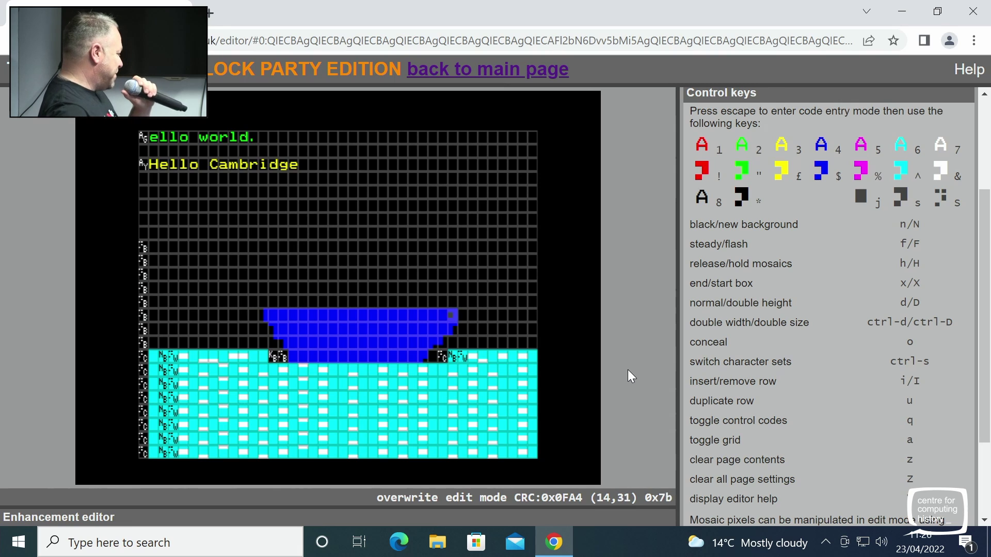
Cut a one-pixel-high black line through the middle mosaic pixels of row 14, from column 31 back to the shape's opposite end
key("Left")
key("shift+a")
key("Left")
key("shift+a")
key("Left")
key("shift+a")
key("Left")
key("shift+a")
key("Left")
key("shift+a")
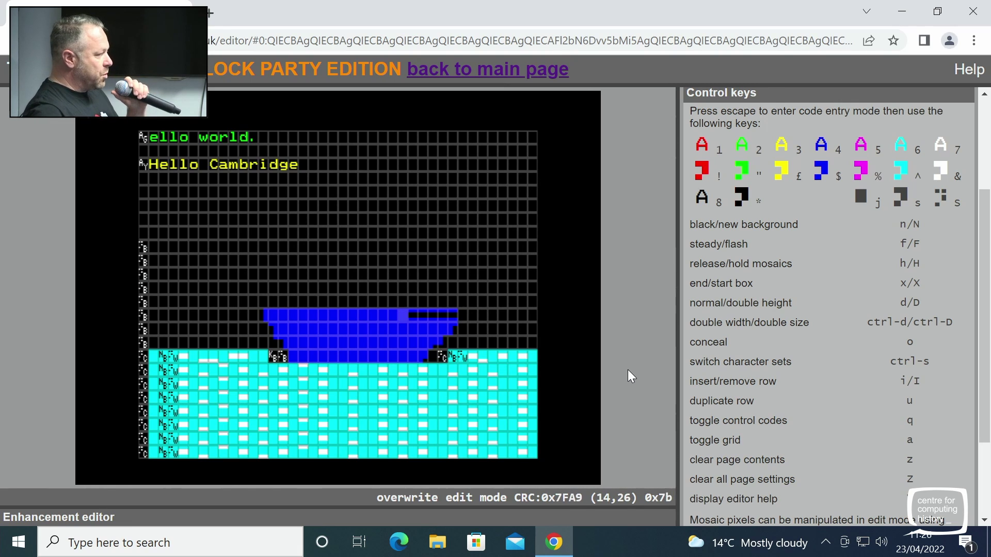
key("Left")
key("shift+a")
key("Left")
key("shift+a")
key("Left")
key("shift+a")
key("Left")
key("shift+a")
key("Left")
key("shift+a")
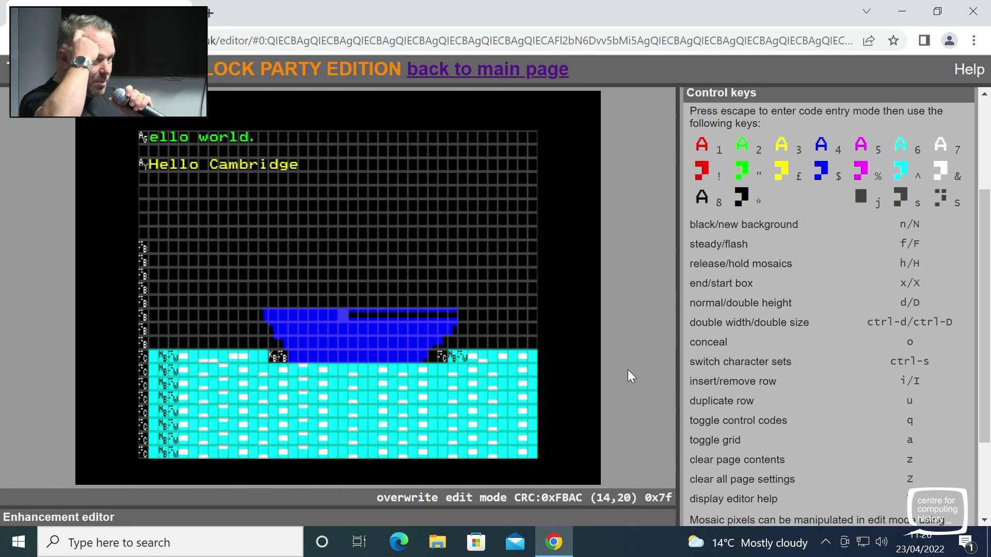
key("Left")
key("shift+a")
key("Left")
key("shift+a")
key("Left")
key("shift+a")
key("Left")
key("shift+a")
key("Left")
key("shift+a")
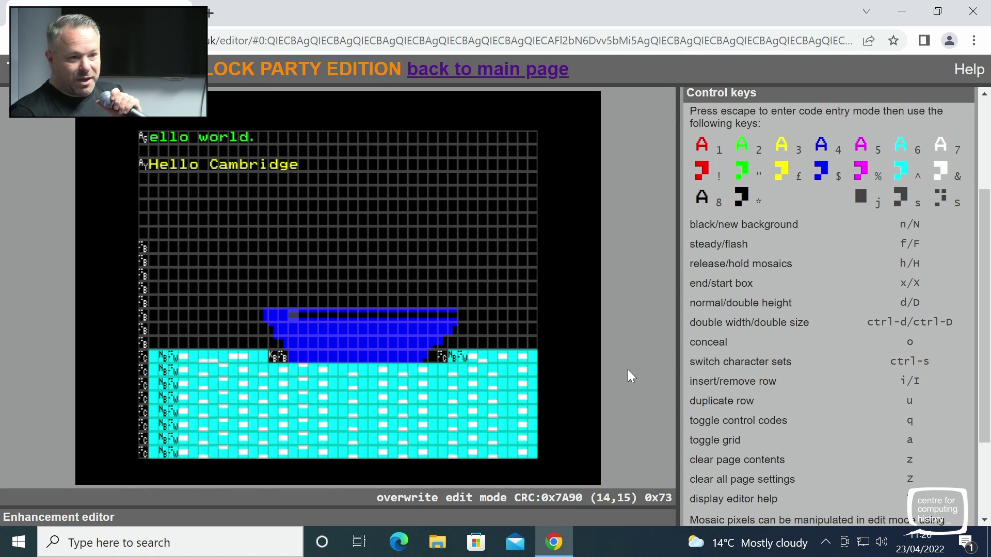
key("Left")
key("shift+a")
key("Left")
key("shift+a")
key("Left")
key("shift+a")
Replace the blue mosaic colour code in column 0 of row 13 with a red mosaic code
key("Right")
key("Up")
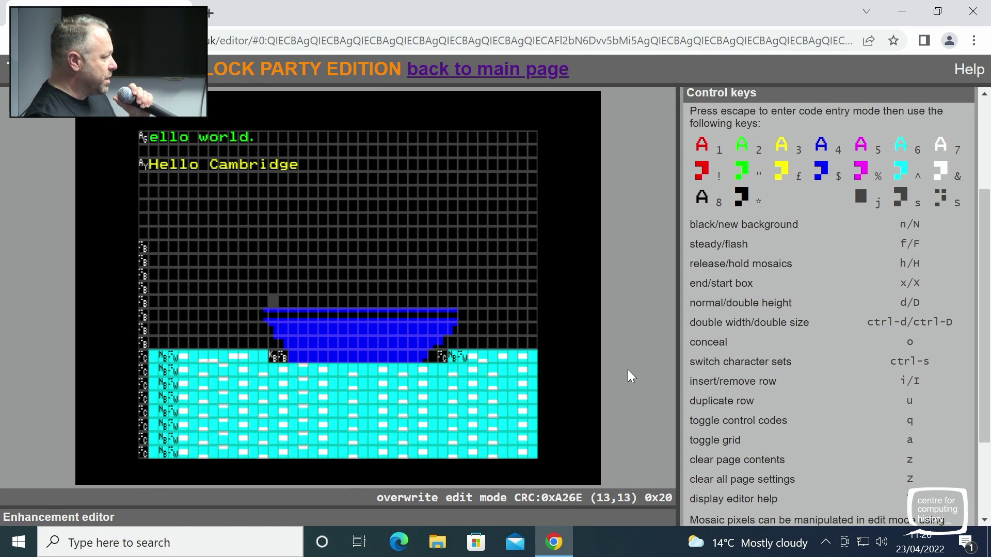
key("Up")
key("Up")
key("Right")
key("Right")
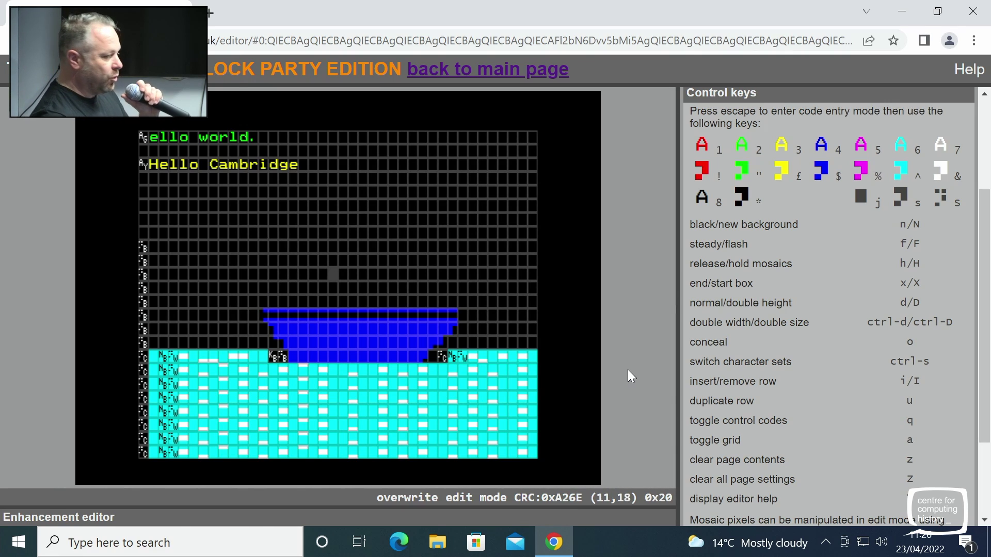
key("Left")
key("Left")
key("Left")
key("Left")
key("Left")
key("Left")
key("Left")
key("Down")
key("Down")
key("Down")
key("Left")
key("Up")
key("Left")
key("Left")
key("Left")
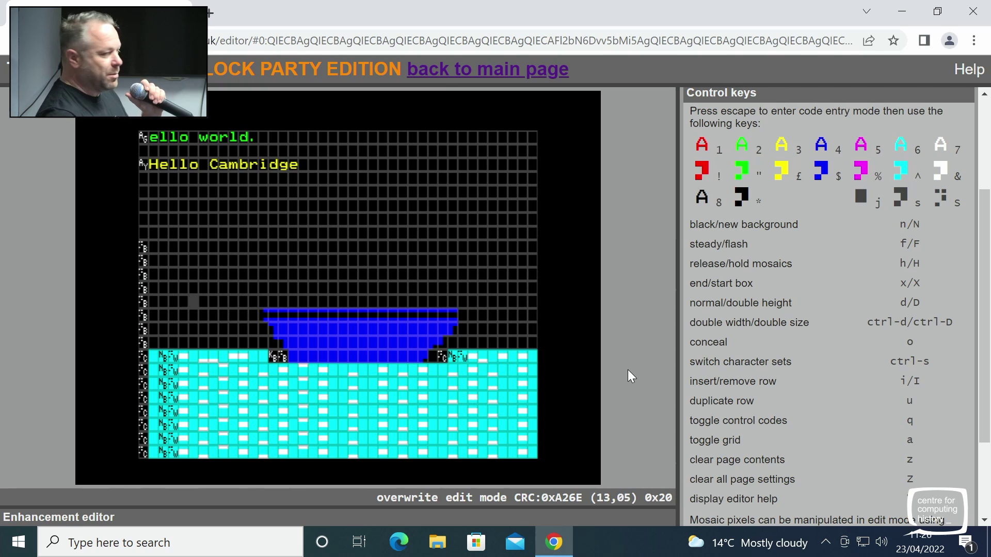
key("Left")
key("Left")
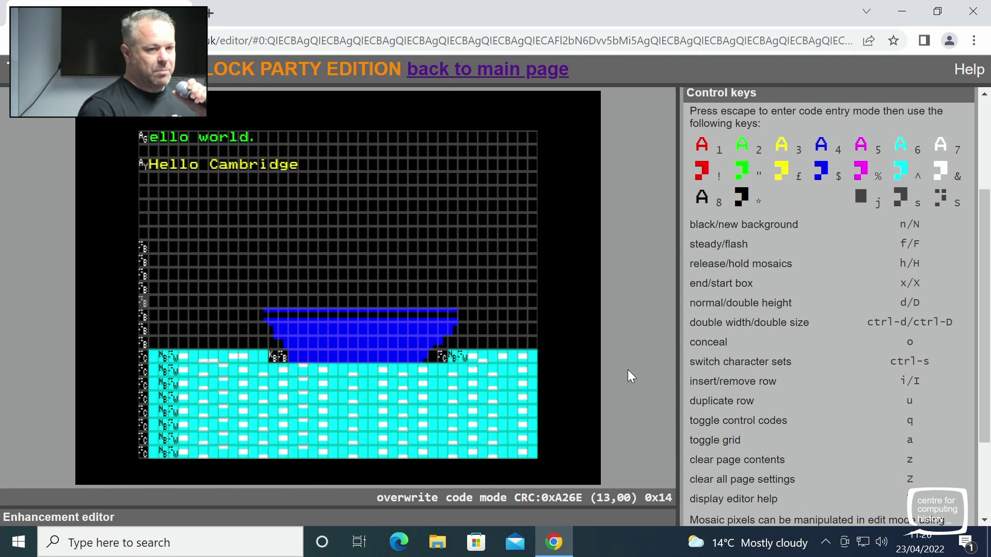
key("shift+1")
Place solid red mosaic blocks in columns 22 to 24 of row 13, directly above the blue shape
key("Right")
key("Right")
key("Right")
key("Right")
key("Right")
key("Right")
key("Right")
key("Right")
key("Right")
key("Right")
key("Right")
key("Right")
key("Right")
key("Right")
key("Right")
key("Right")
key("Right")
key("Right")
key("Right")
key("Right")
key("Right")
key("Right")
key("Right")
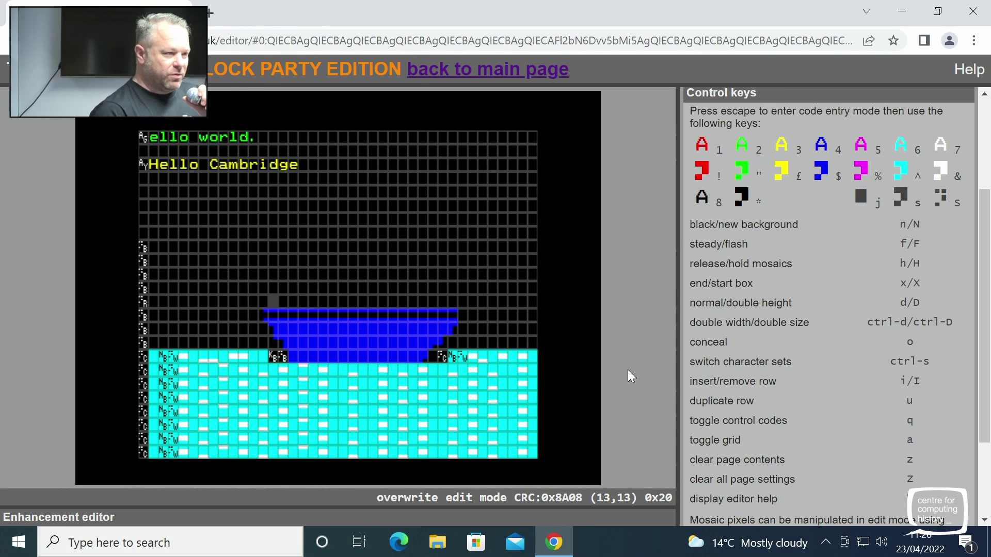
key("Left")
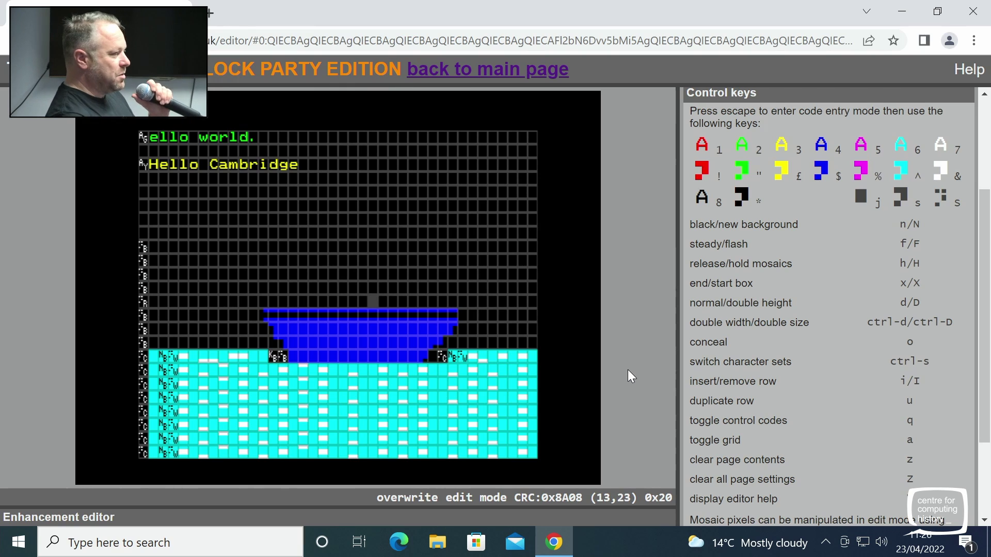
key("f")
key("Right")
key("f")
key("Left")
key("Left")
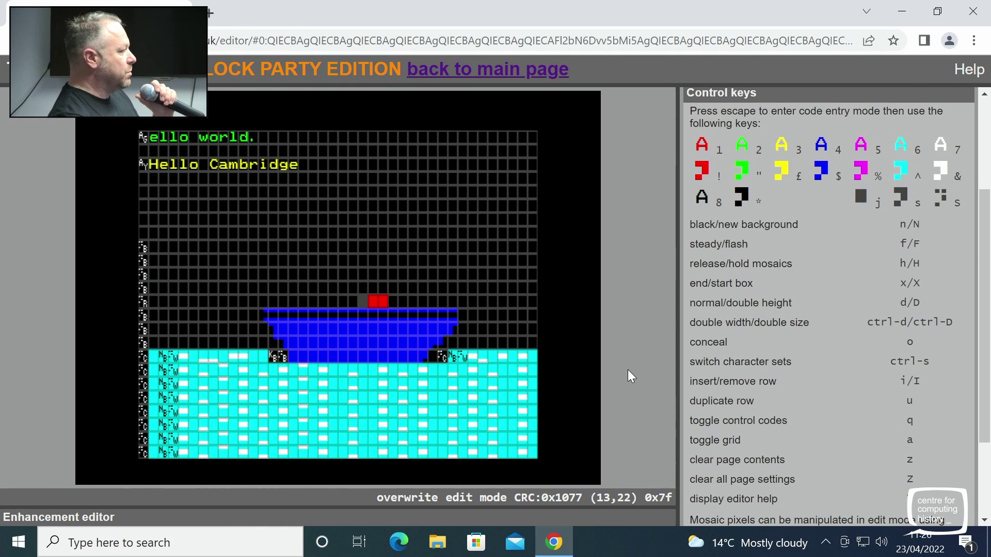
key("f")
Place a solid blue mosaic block in column 22 of row 12
key("Up")
key("f")
key("Right")
Clear the mosaic blocks in column 24 of row 13 and column 22 of row 12
key("Down")
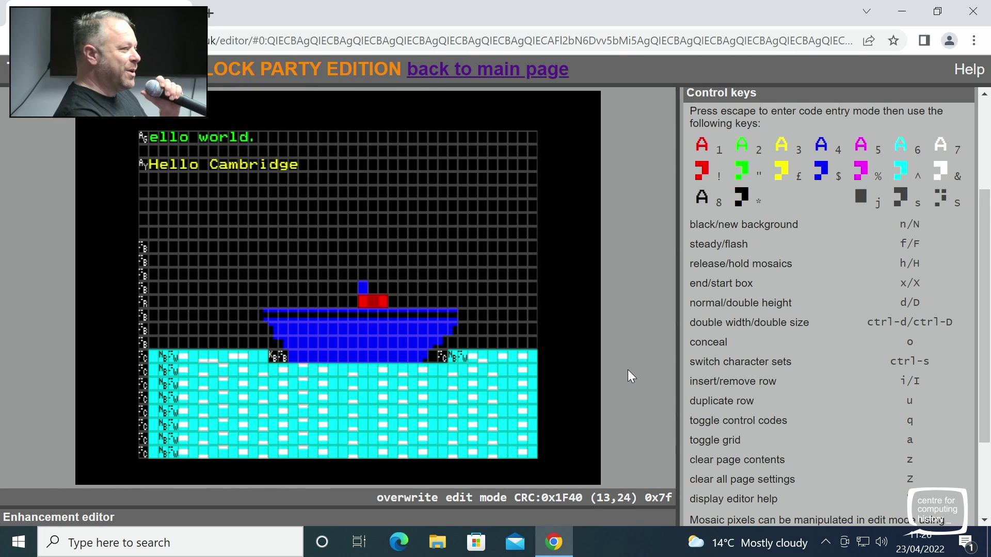
key("c")
key("Left")
key("Up")
key("Left")
key("c")
Remove the right-hand half of the red mosaic block in column 22 of row 13
key("Down")
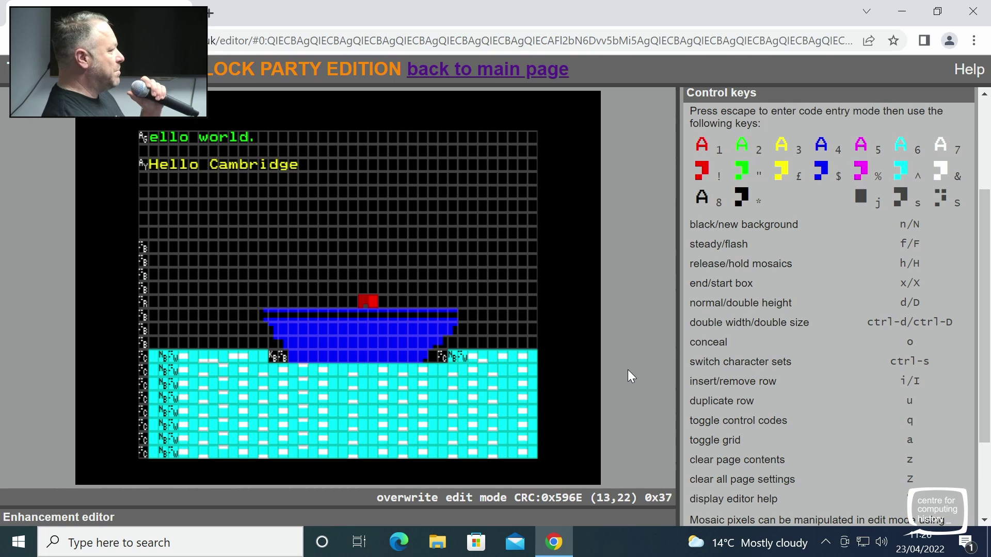
key("Left")
key("Up")
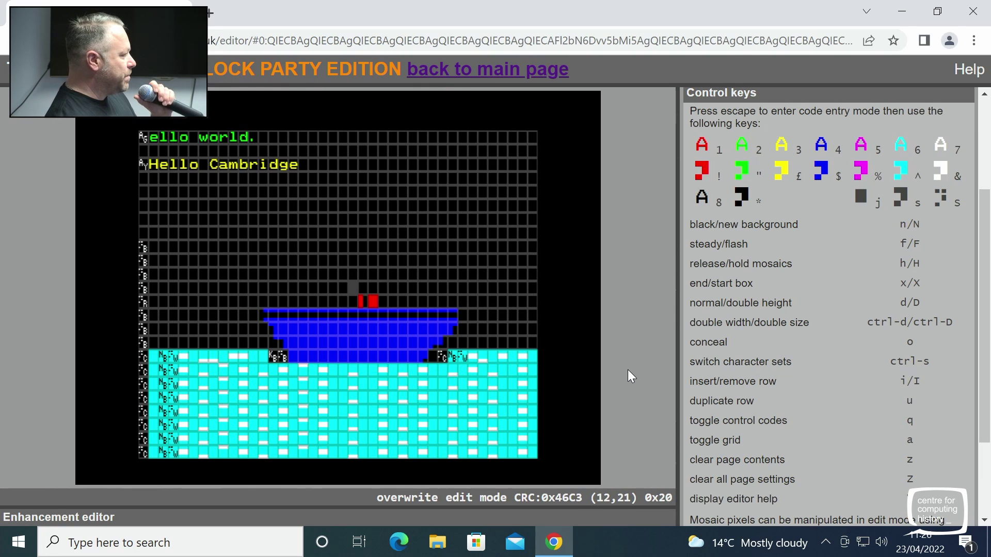
Change the mosaic colour codes in column 0 of rows 9 to 12 to white mosaics
key("Up")
key("Left")
key("Left")
key("Left")
key("Left")
key("Left")
key("Left")
key("Left")
key("Left")
key("Left")
key("Left")
key("Down")
key("Down")
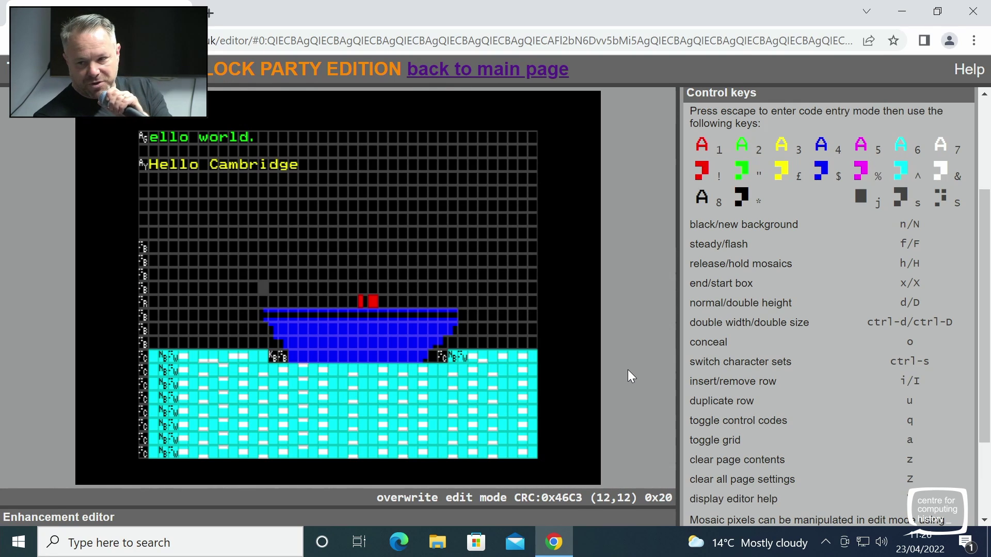
key("Left")
key("Left")
key("Left")
key("Left")
key("Left")
key("Left")
key("Left")
key("Left")
key("Left")
key("Left")
key("Left")
key("Left")
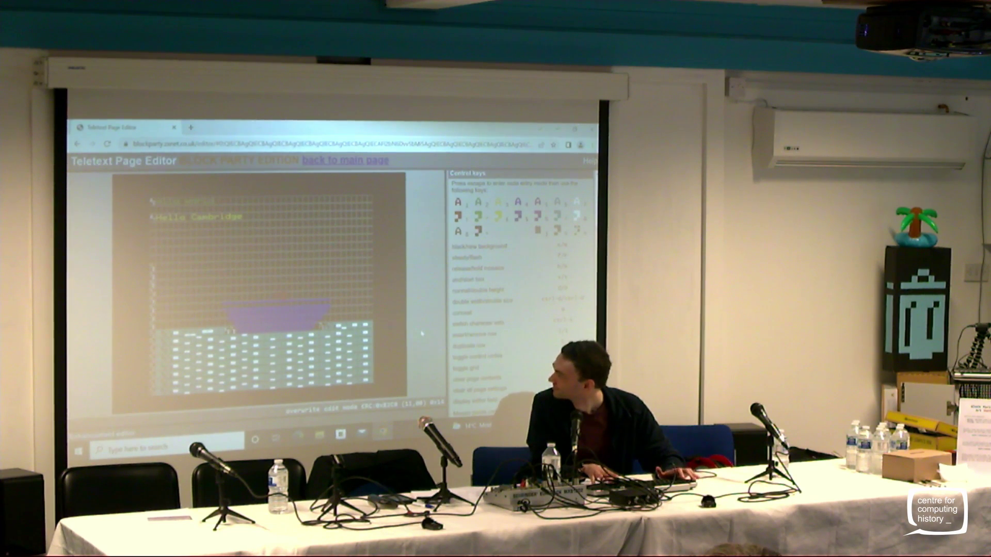
key("Up")
key("Right")
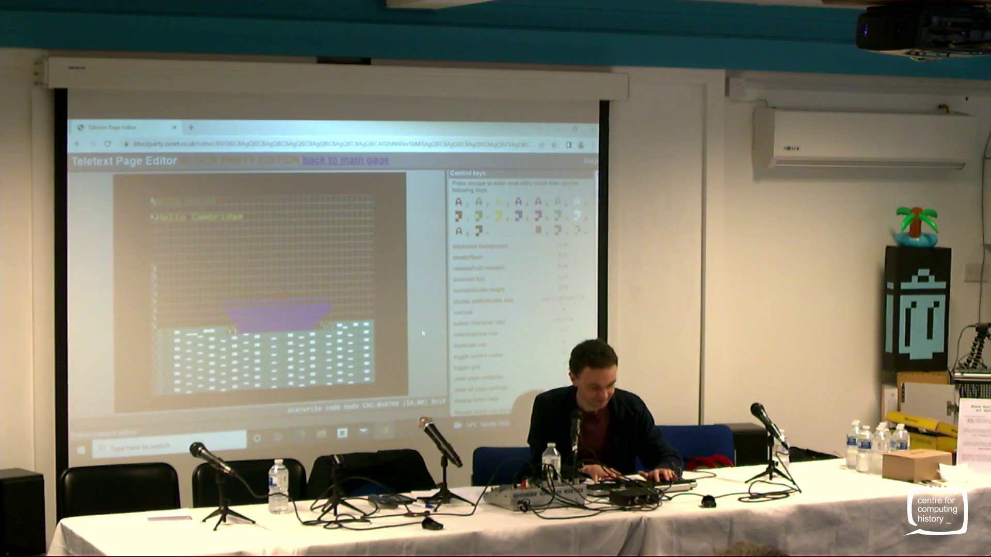
key("Escape")
key("Up")
key("Left")
key("Escape")
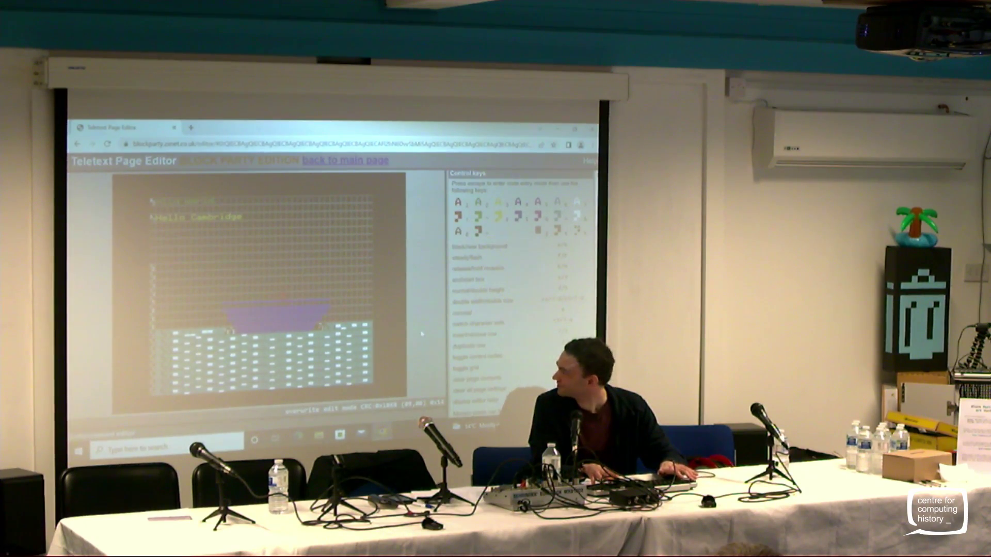
key("y")
key("Down")
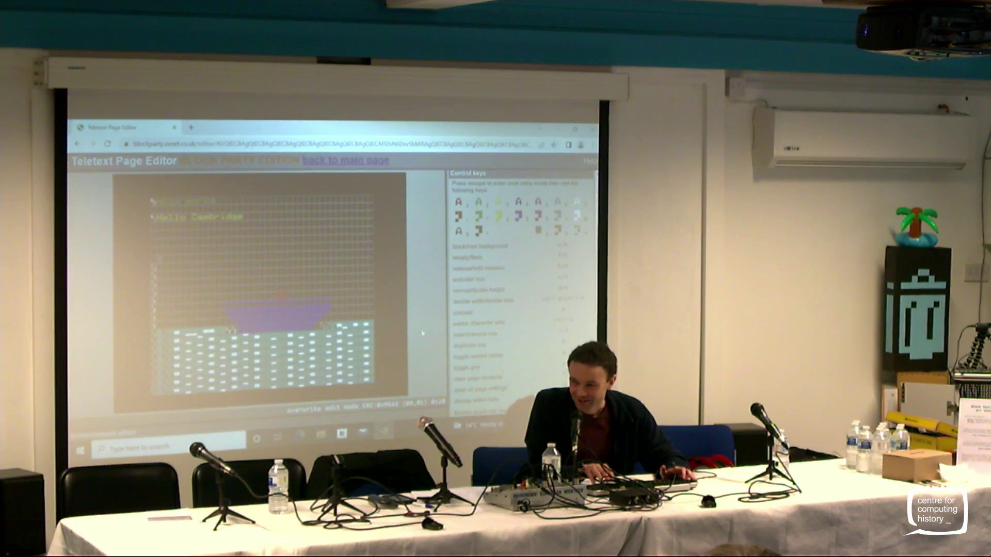
Position the editing cursor at column 9 of row 12, in the empty area above the boat
key("Right")
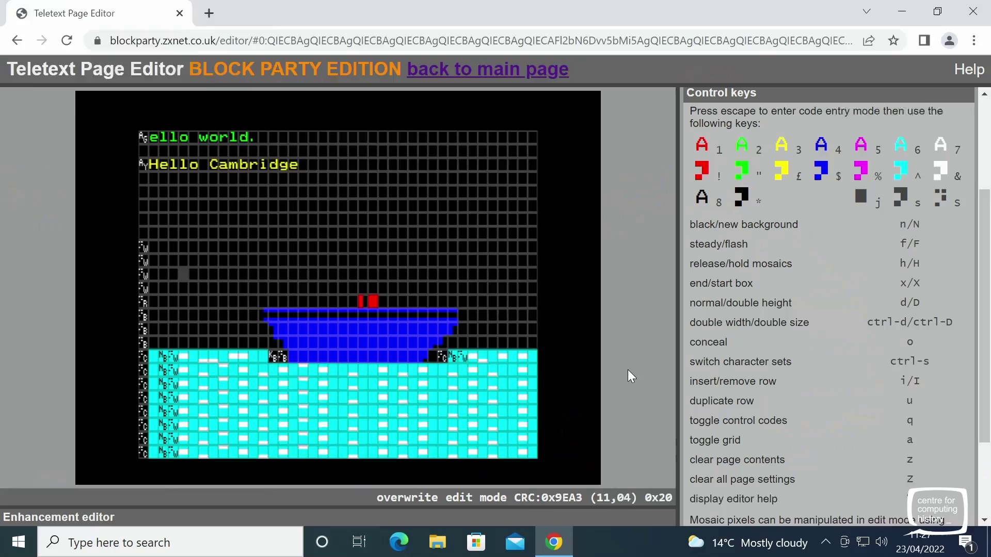
key("Right")
key("Right")
key("Right")
key("Down")
key("Right")
key("Right")
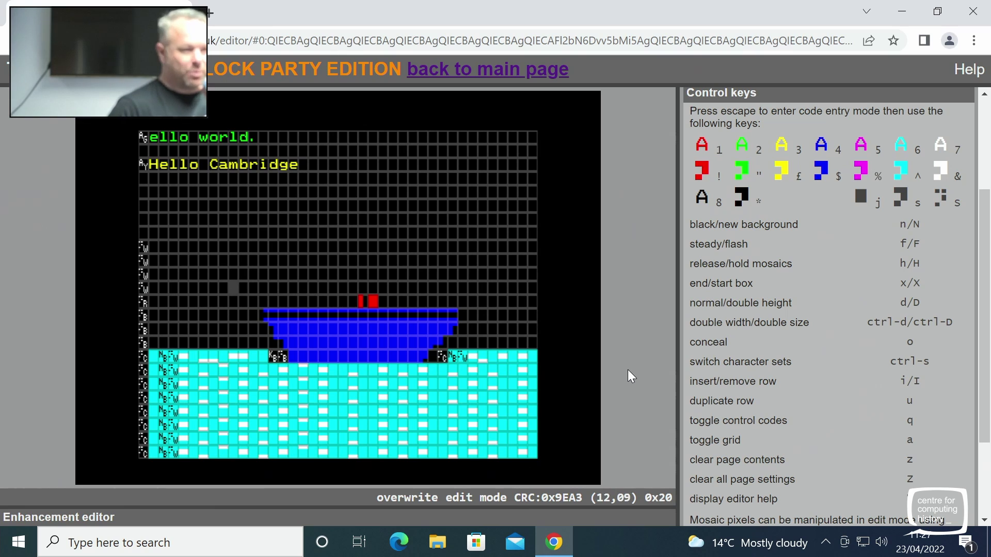
Draw a horizontal line of white mosaic blocks along row 12 from column 13 to column 28, above the hull
key("Down")
key("Right")
key("Right")
key("Up")
key("Right")
key("Right")
key("shift+Right")
key("shift+Right")
key("shift+Right")
key("shift+Right")
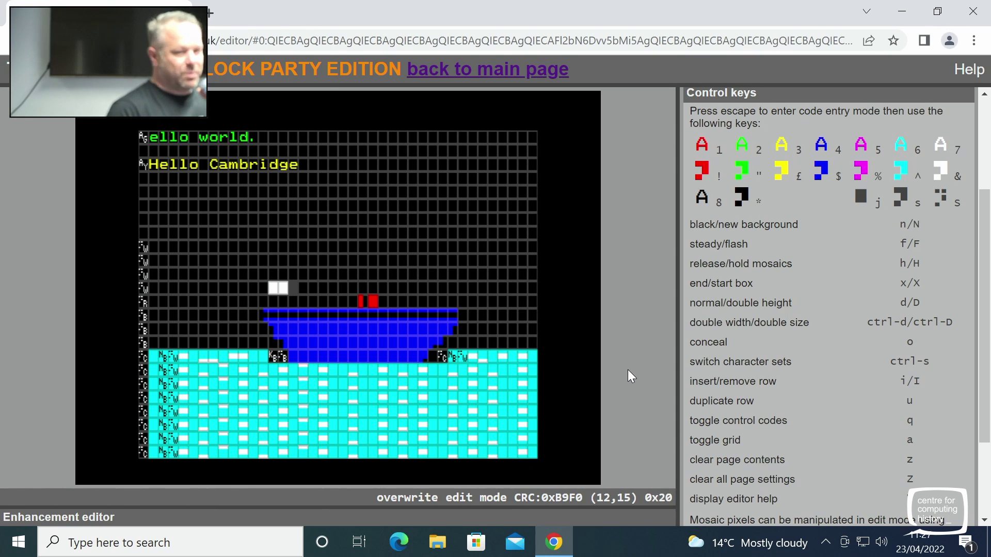
key("shift+Right")
key("shift+Right")
key("shift+Right")
key("shift+Right")
key("shift+Right")
key("shift+Right")
key("shift+Right")
key("shift+Right")
key("shift+Right")
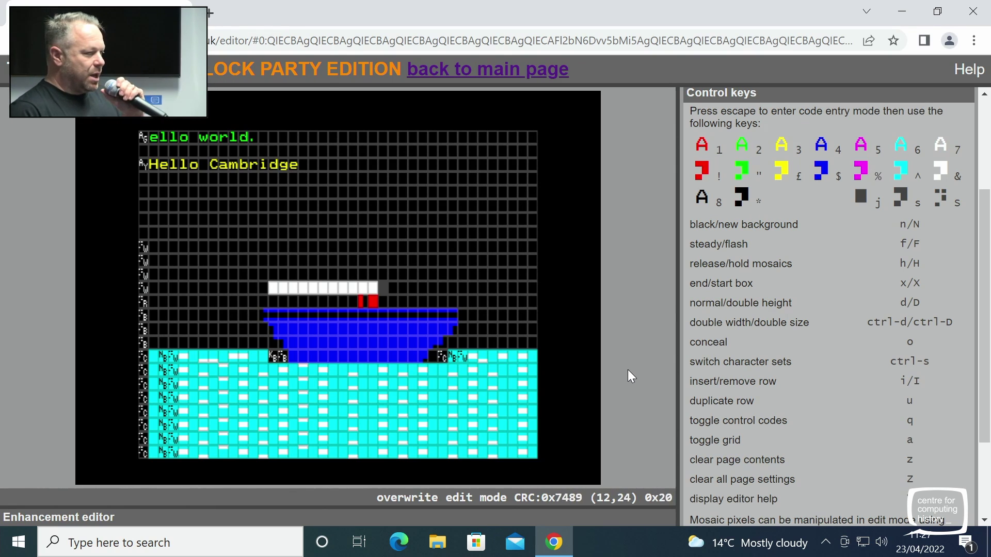
key("shift+Right")
key("shift+Right")
Stack solid blocks above the white line, with one at row 11, column 27, and a post in column 26 up to row 8
key("Up")
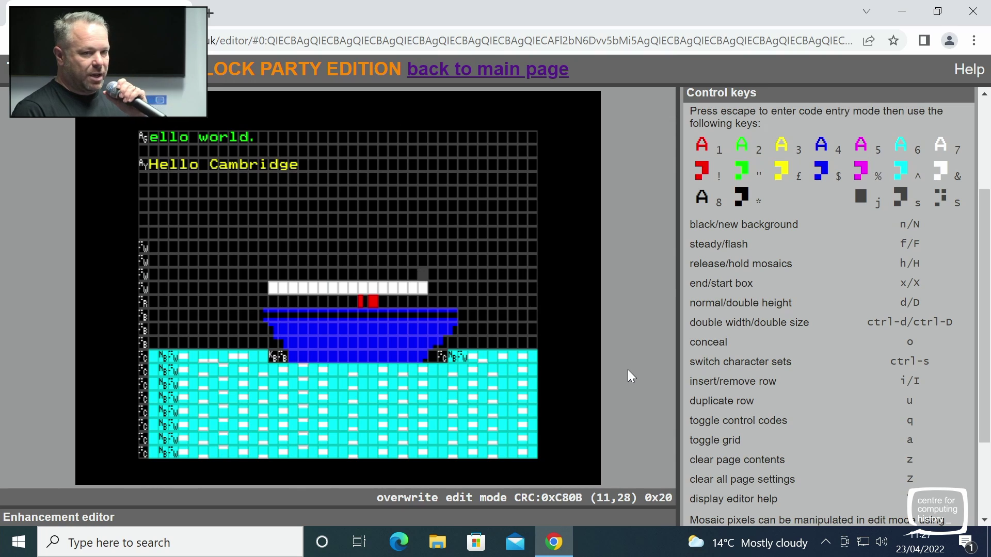
key("Left")
key("shift+Up")
key("Left")
key("Down")
key("shift+Up")
key("shift+Up")
key("shift+Up")
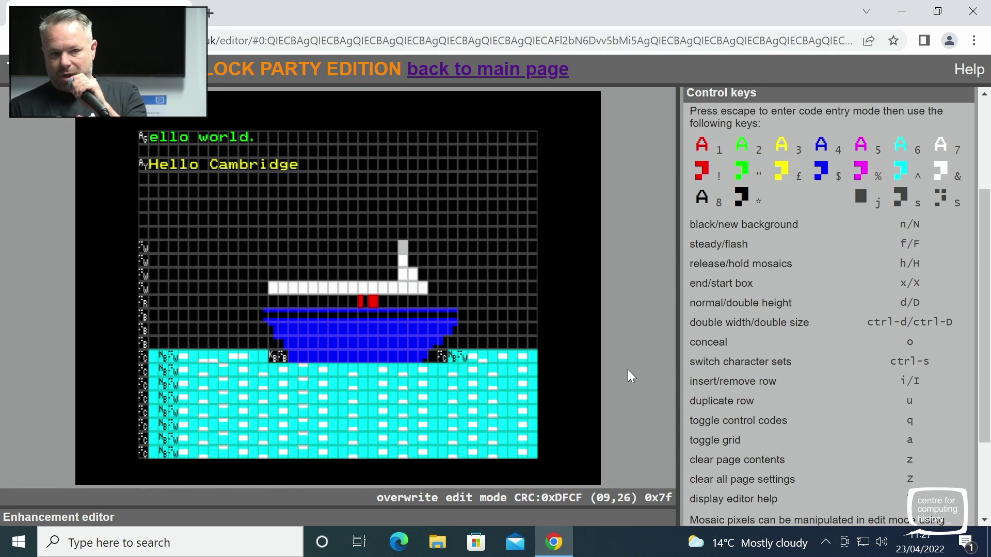
key("shift+Up")
Insert white mosaic control codes at the start of rows 8, 7 and 6
key("Right")
key("Down")
key("Left")
key("Left")
key("Left")
key("Left")
key("Left")
key("Left")
key("Left")
key("Left")
key("Left")
key("Left")
key("Left")
key("Left")
key("Left")
key("Left")
key("Left")
key("Left")
key("Left")
key("Left")
key("Left")
key("Left")
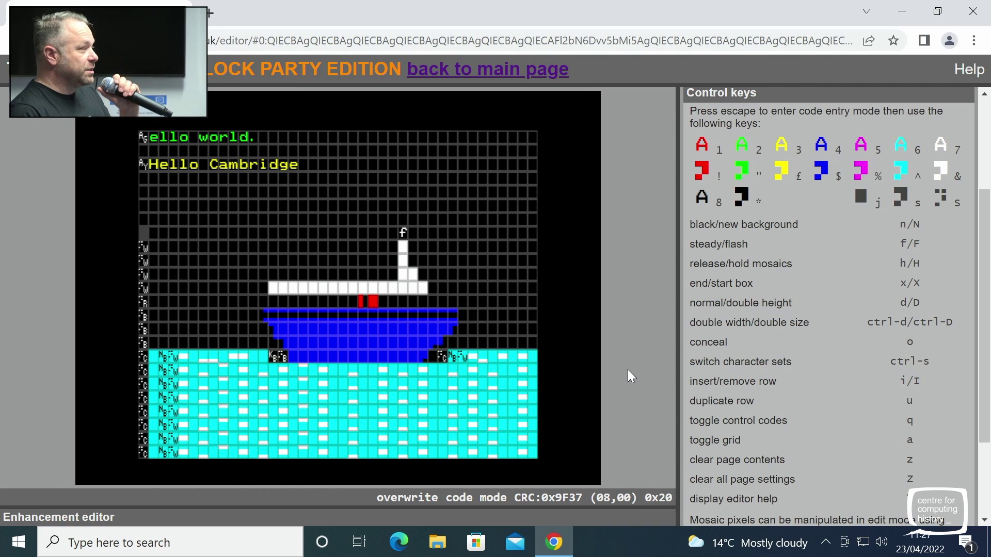
key("ampersand")
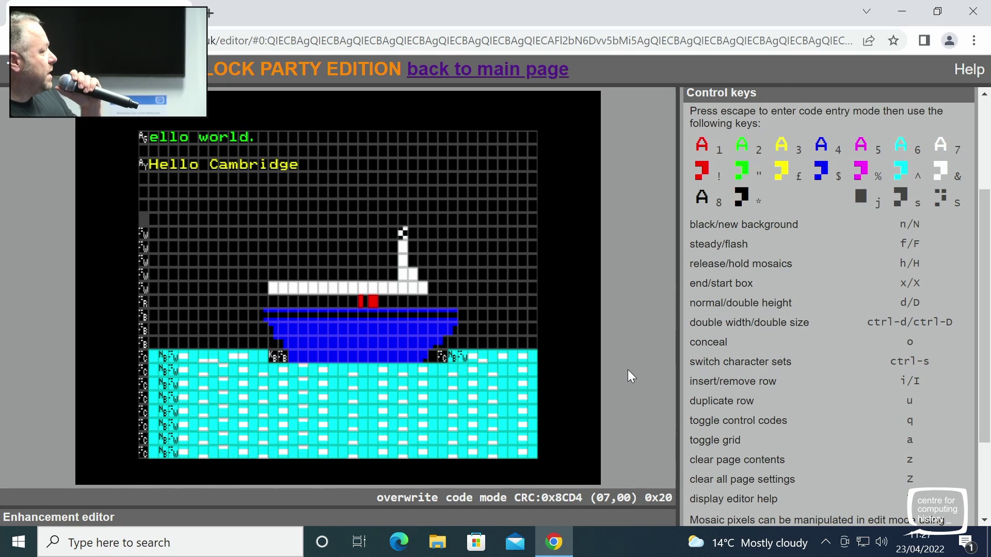
key("ampersand")
key("Up")
key("Left")
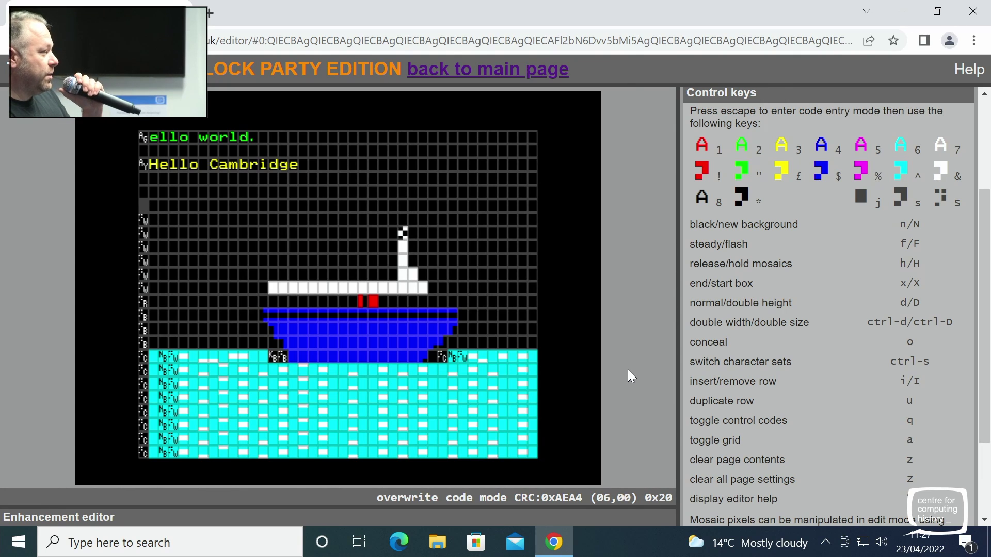
key("ampersand")
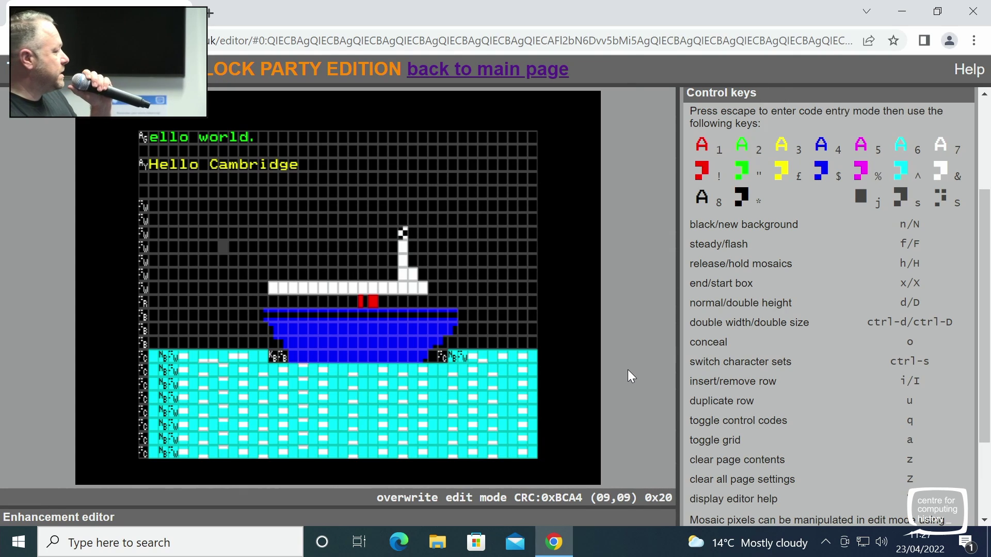
Draw a two-by-two patch of white blocks in columns 12 and 13, rows 10 and 11
key("Right")
key("Down")
key("Down")
key("Right")
key("Right")
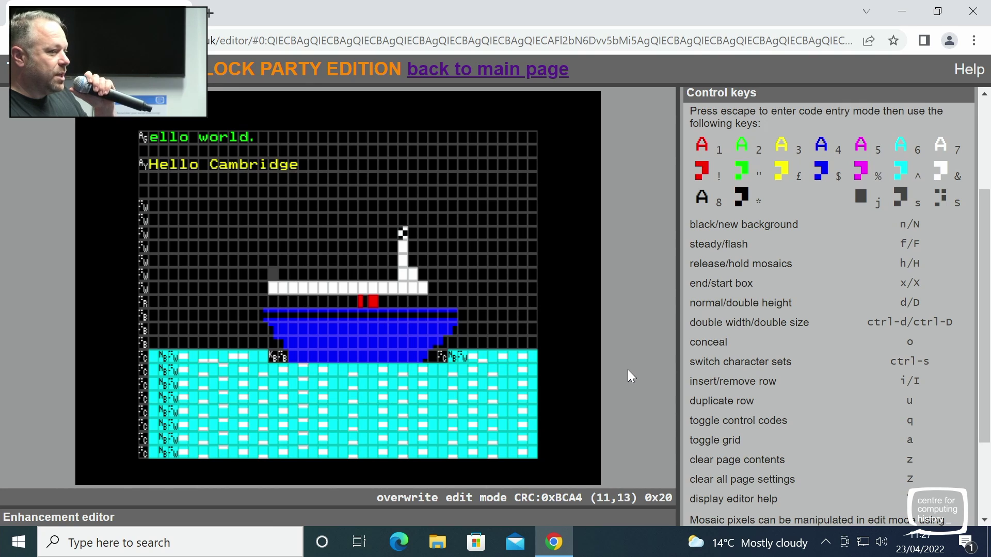
key("f")
key("Left")
key("f")
key("Up")
key("f")
key("Right")
key("f")
key("Left")
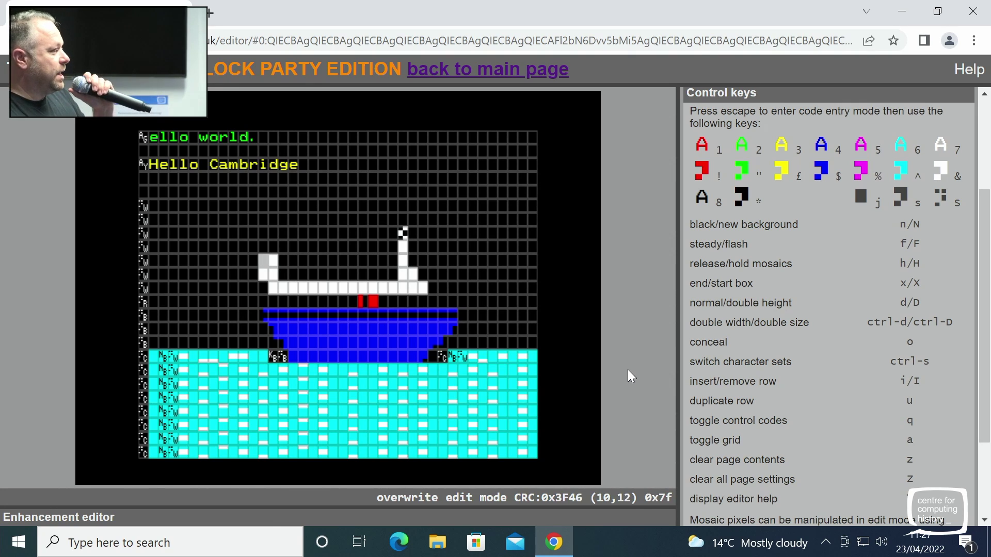
Extend the two-block-wide white edge in columns 12 and 13 up to row 7 and add a block at row 6, column 13
key("f")
key("Up")
key("f")
key("Right")
key("f")
key("Up")
key("Left")
key("f")
key("Right")
key("f")
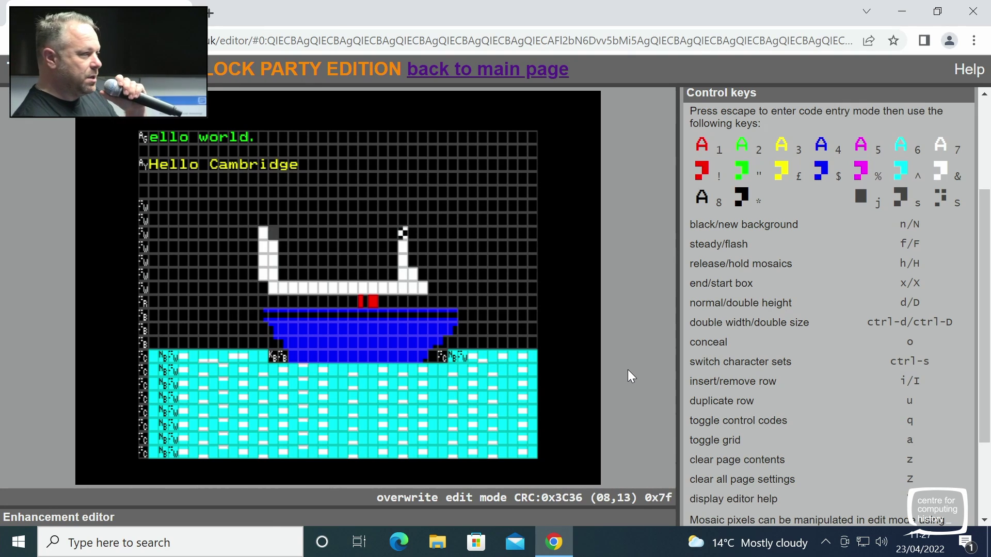
key("f")
key("Left")
key("f")
key("Up")
key("f")
key("Left")
key("Down")
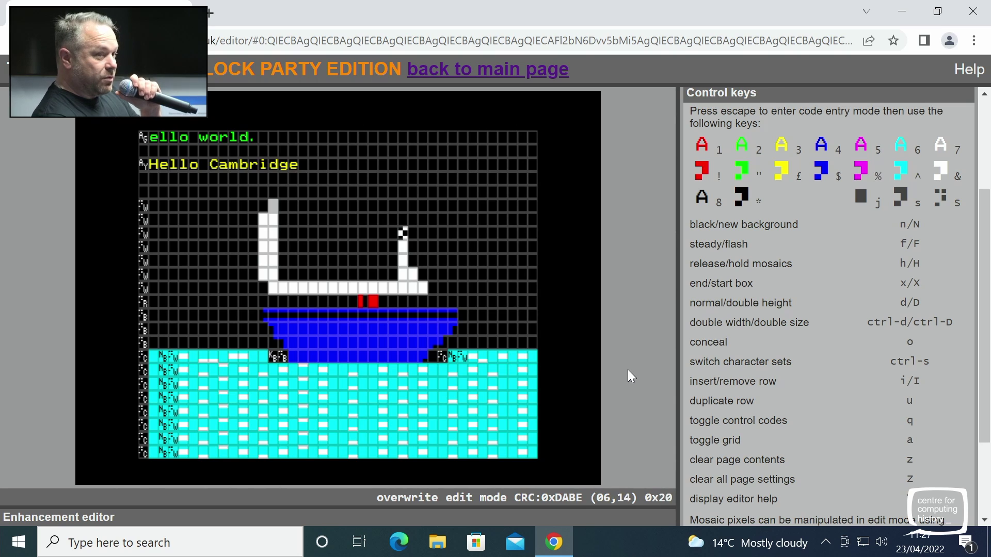
Add a white block at row 6, column 14, and draw a white line along row 7 to column 27
key("Down")
key("f")
key("f")
key("f")
key("f")
key("f")
key("f")
key("f")
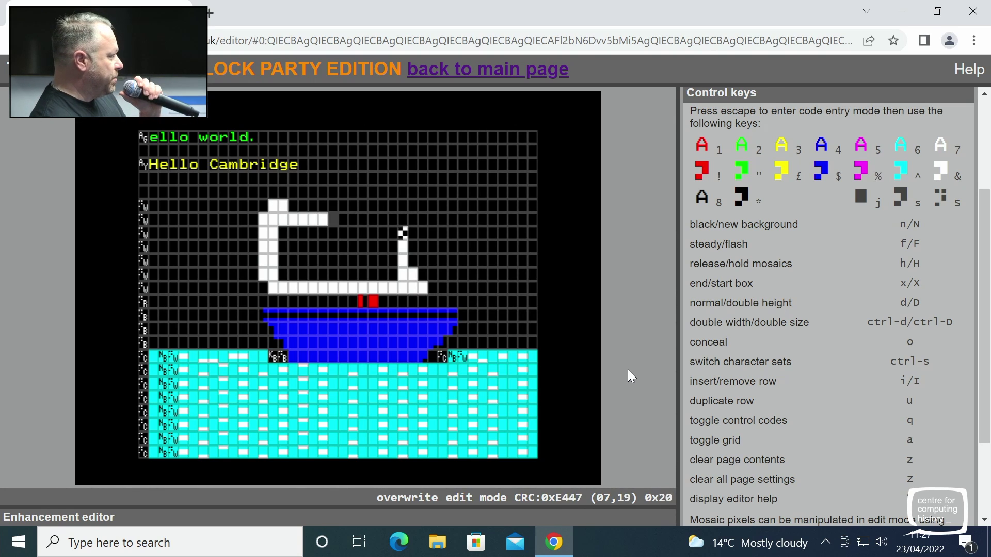
key("f")
key("f")
key("f")
key("f")
key("f")
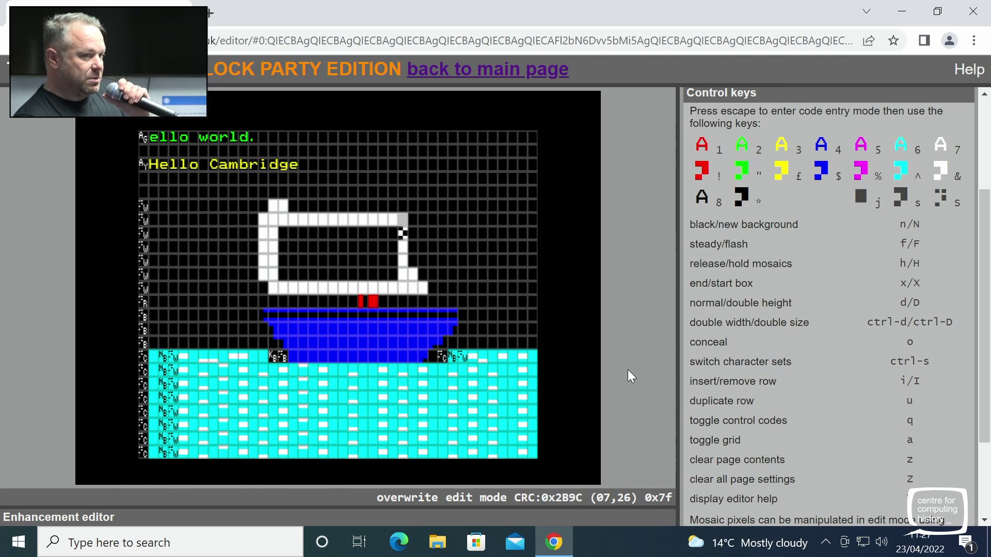
key("f")
key("f")
Fill row 6 with white blocks from column 28 back to column 15, completing the shape's upper edge
key("Up")
key("f")
key("Left")
key("Left")
key("f")
key("Left")
key("Left")
key("Left")
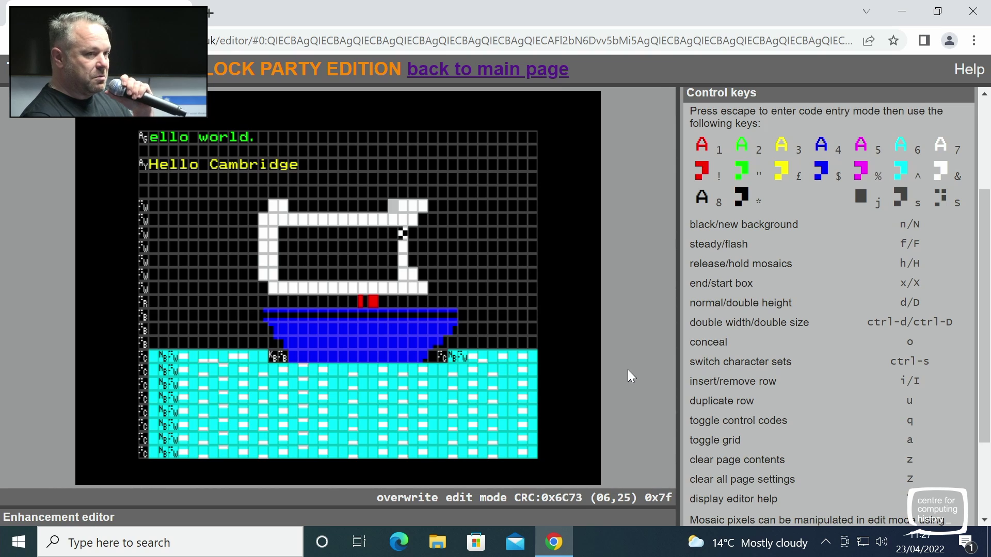
key("f")
key("Left")
key("Left")
key("Left")
key("f")
key("Left")
key("Left")
key("f")
key("Left")
key("Left")
key("f")
key("Left")
key("Left")
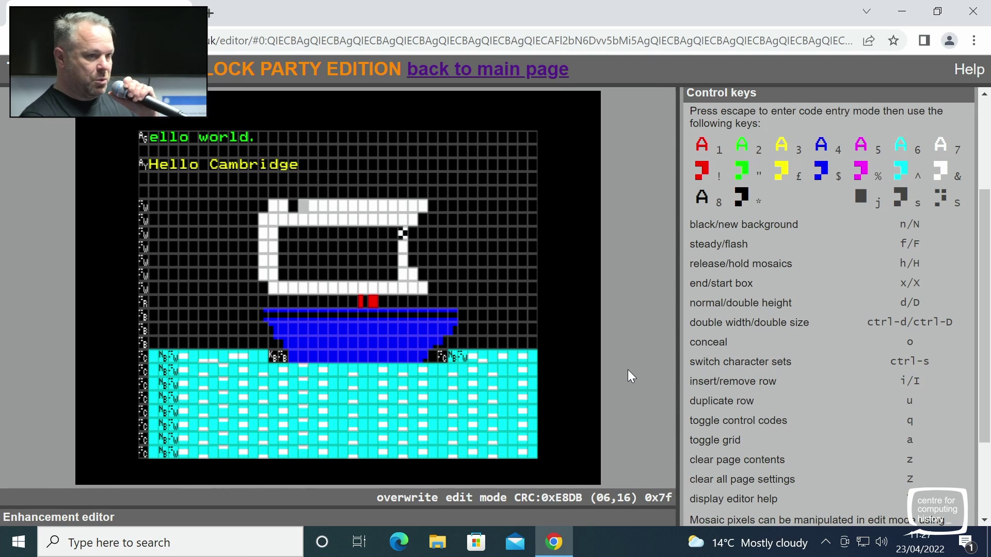
key("Left")
key("f")
Fill column 14 with white blocks from row 8 down to row 11, thickening the edge inside the outline
key("Down")
key("f")
key("Down")
key("f")
key("Down")
key("f")
key("Down")
key("f")
key("Down")
key("f")
key("Down")
key("f")
key("Down")
key("f")
key("Down")
key("f")
key("Down")
key("f")
key("Down")
key("f")
key("Down")
key("f")
key("Down")
key("f")
key("Down")
key("f")
key("Down")
key("f")
key("Down")
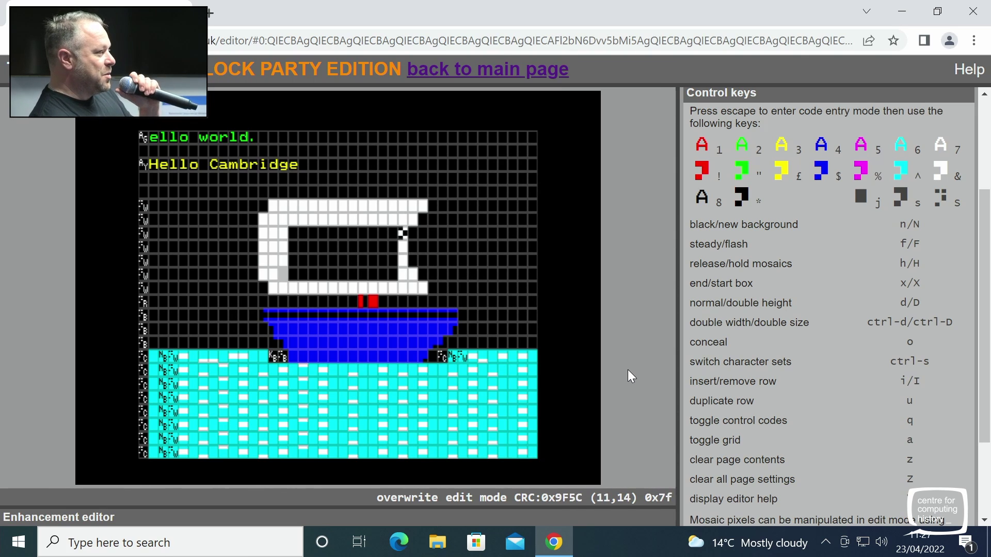
Fill row 11 inside the white outline with white blocks from column 15 to column 25
key("f")
key("Right")
key("f")
key("Right")
key("f")
key("Right")
key("f")
key("Right")
key("f")
key("Right")
key("f")
key("Right")
key("f")
key("Right")
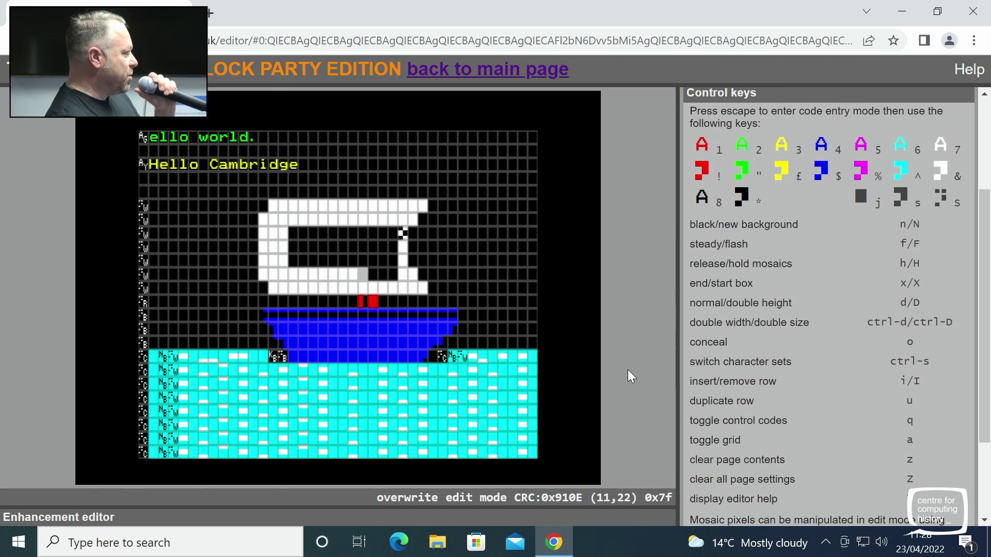
key("f")
key("Right")
key("f")
key("Right")
key("f")
key("Right")
key("f")
Fill row 10 inside the outline with white blocks from column 25 back to column 15
key("Up")
key("f")
key("Left")
key("f")
key("Left")
key("f")
key("Left")
key("f")
key("Left")
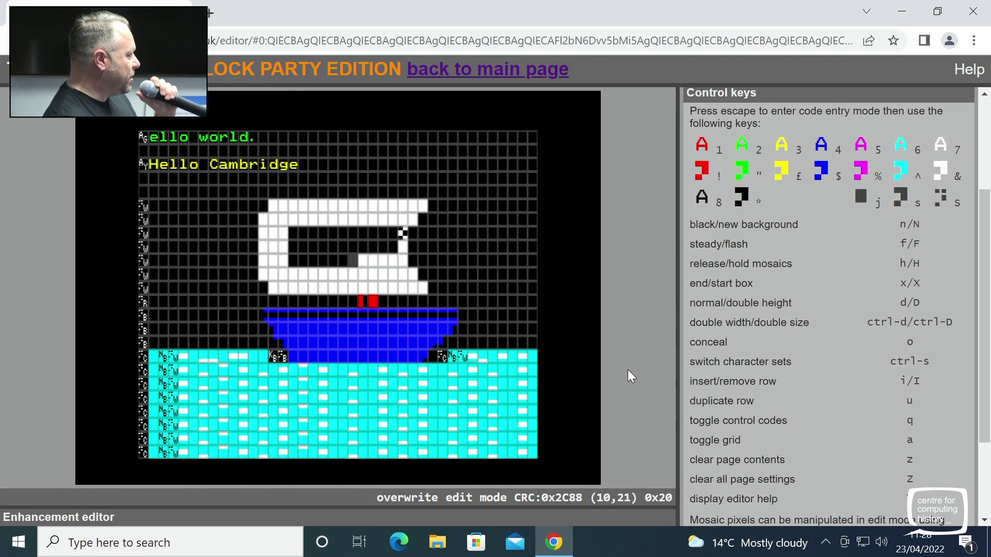
key("f")
key("Left")
key("f")
key("Left")
key("f")
key("Left")
key("f")
key("Left")
key("f")
key("Left")
key("f")
key("Left")
key("f")
Fill row 9 inside the outline with white blocks from column 15 to column 25
key("Up")
key("f")
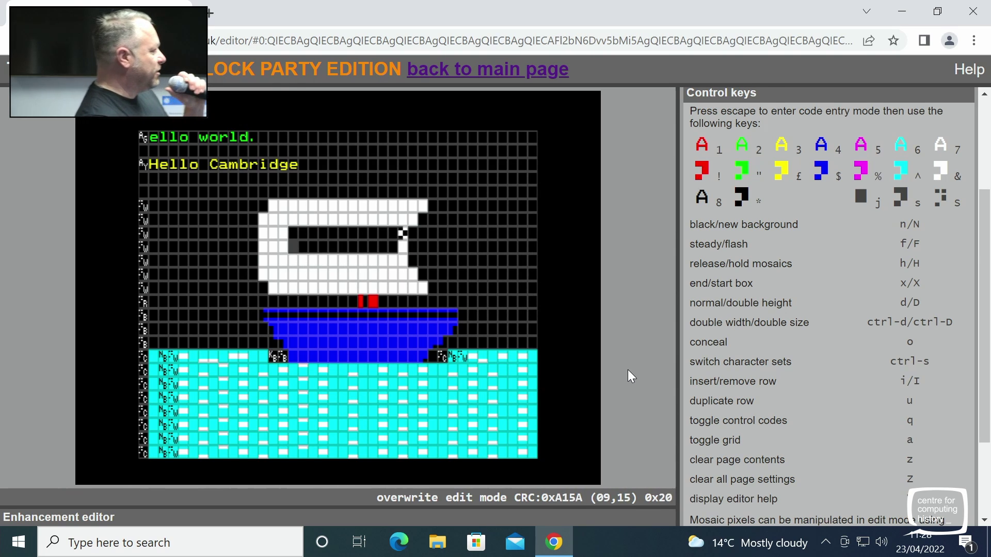
key("Right")
key("f")
key("Right")
key("f")
key("Right")
key("f")
key("Right")
key("f")
key("Right")
key("f")
key("Right")
key("f")
key("Right")
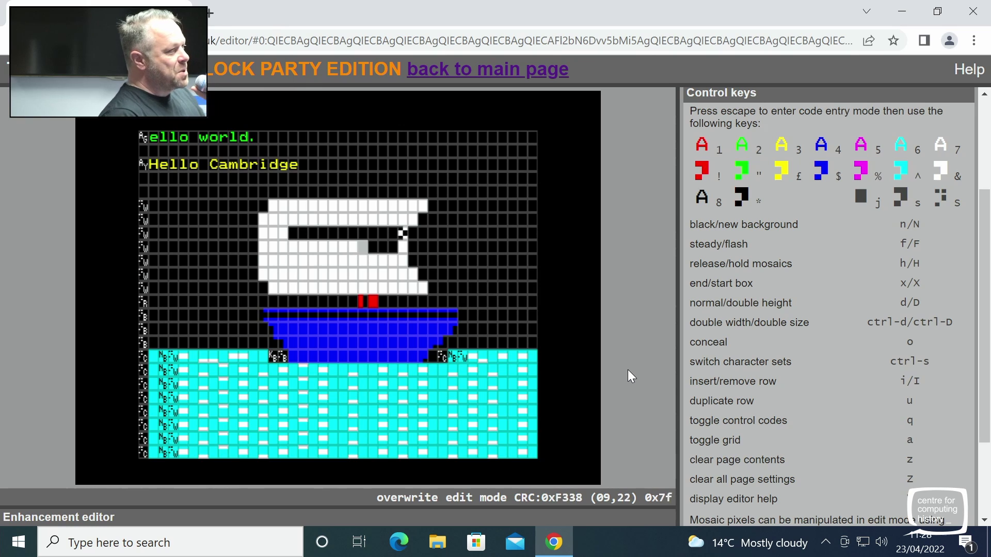
key("f")
key("Right")
key("f")
key("Right")
key("f")
key("f")
Complete the checkered block at row 8, column 26, and fill row 8 with white blocks back to column 15
key("Right")
key("f")
key("Left")
key("f")
key("Left")
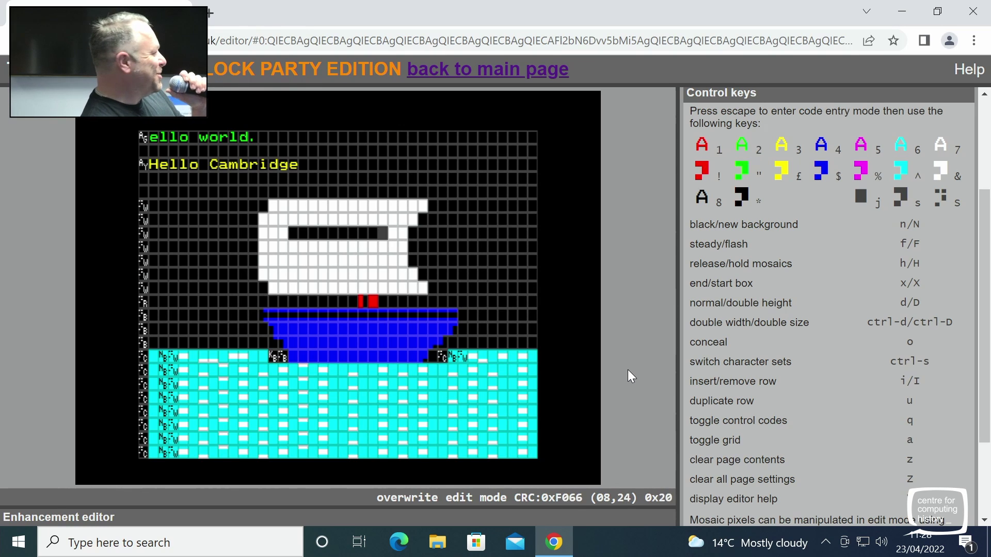
key("f")
key("Left")
key("f")
key("Left")
key("f")
key("Left")
key("f")
key("Left")
key("f")
key("Left")
key("f")
key("Left")
key("f")
key("Left")
key("f")
key("Left")
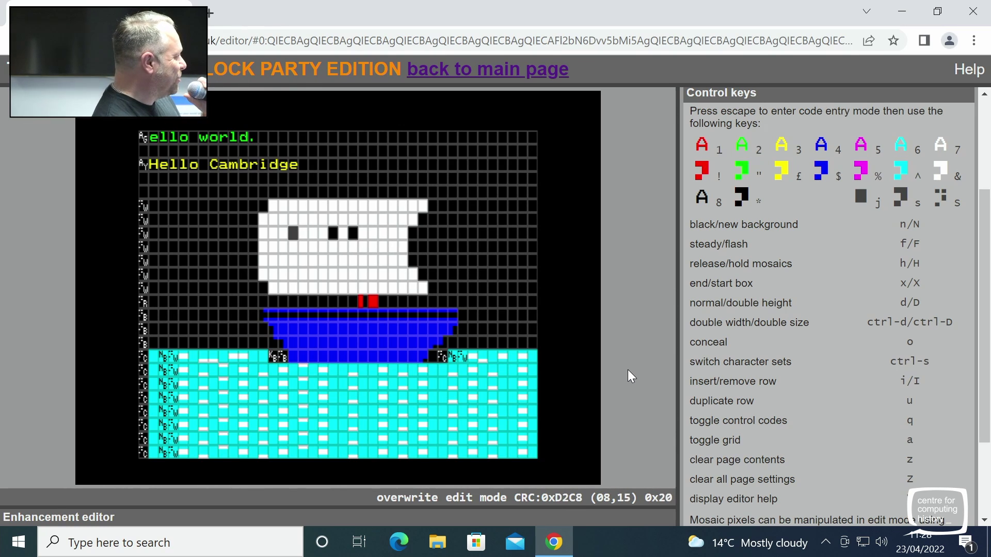
key("f")
key("Left")
key("f")
key("Left")
key("f")
Fill the gaps left in row 8 at columns 19 and 21 with white blocks
key("Right")
key("Right")
key("Right")
key("Right")
key("Right")
key("f")
key("Right")
key("Right")
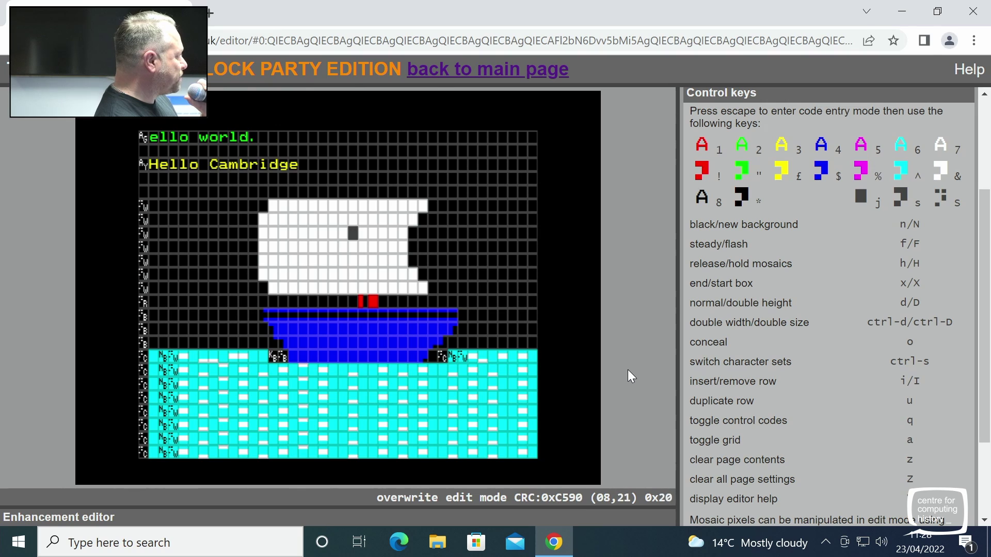
key("f")
Move the red mosaic pieces in row 13 from columns 22 and 23 to columns 19 and 20
key("Down")
key("Down")
key("Down")
key("Down")
key("Down")
key("Left")
key("Left")
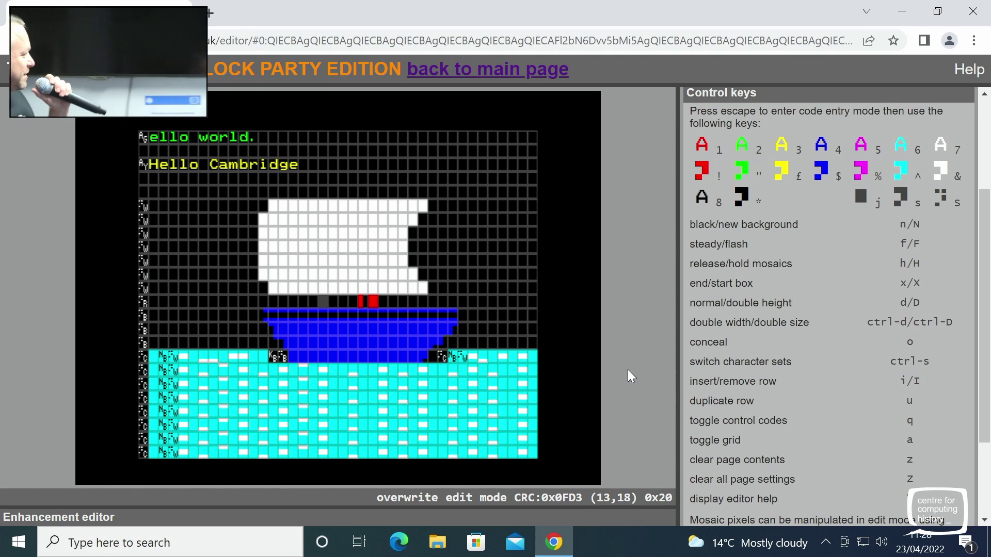
key("Right")
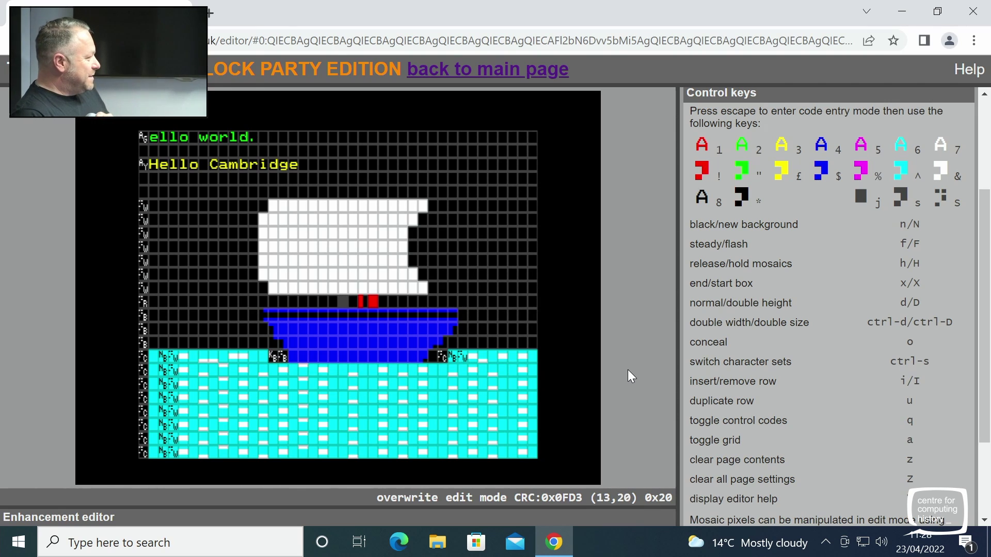
key("Escape")
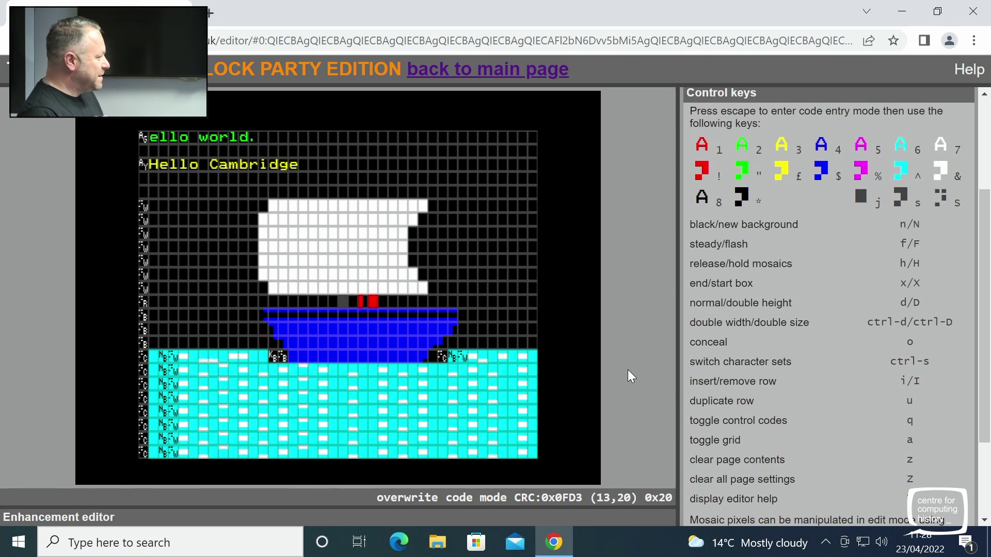
key("Left")
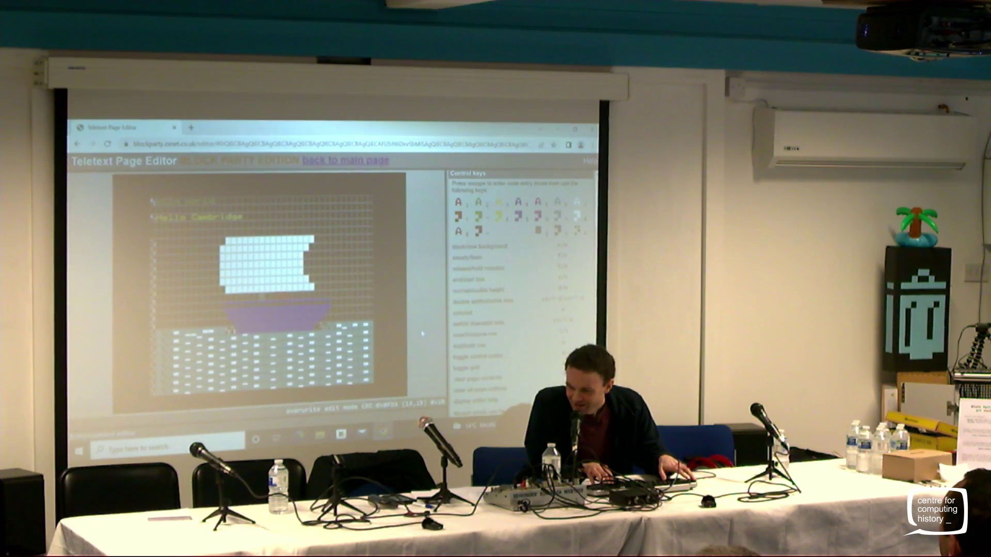
key("space")
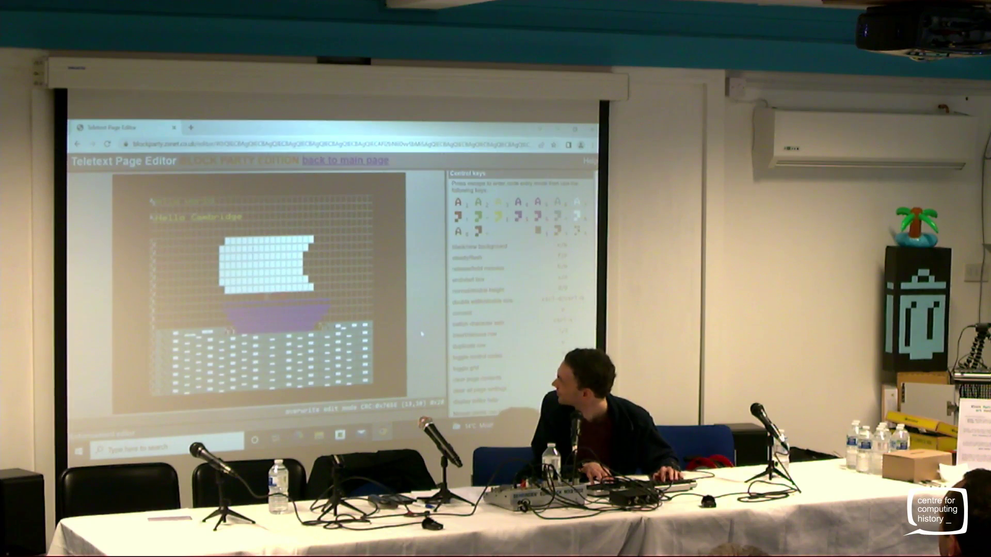
key("Down")
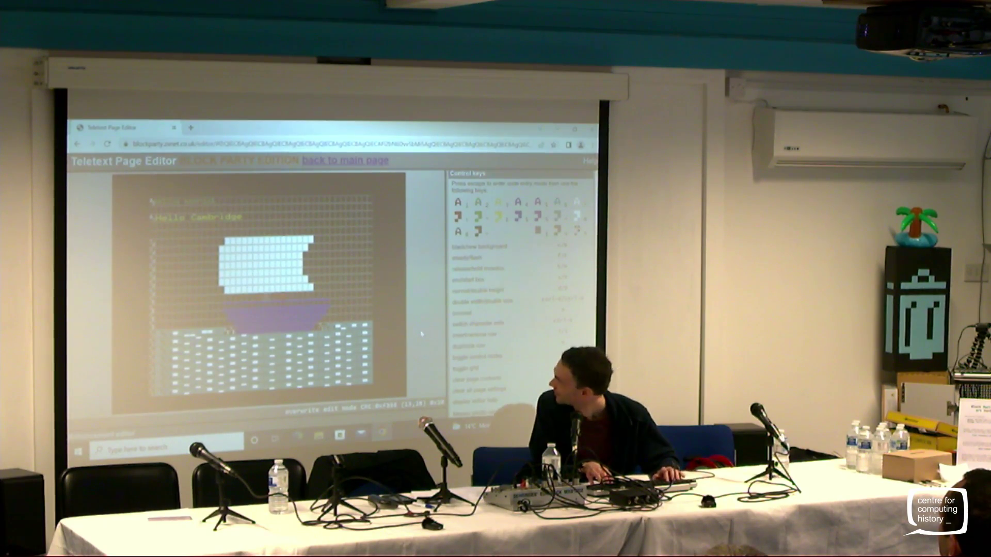
key("Down")
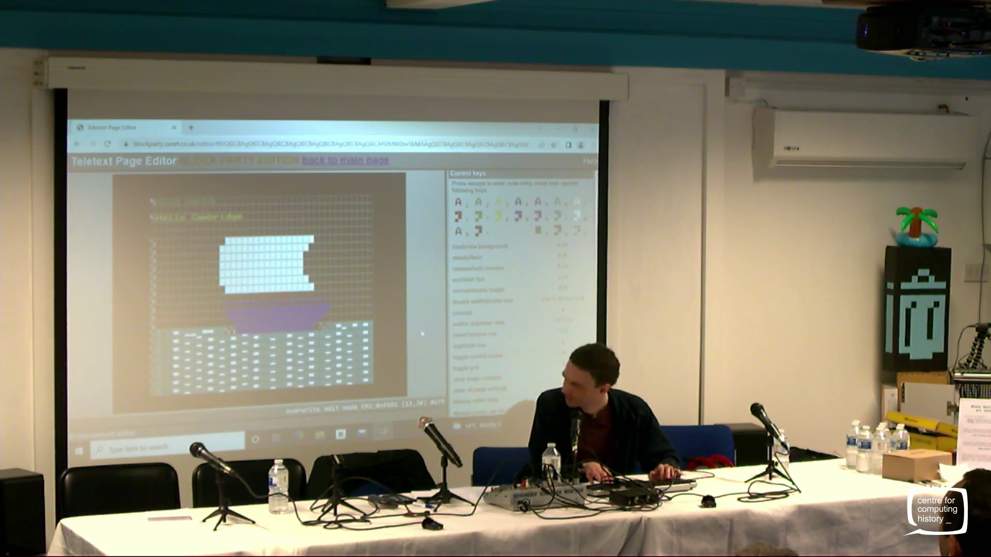
key("Down")
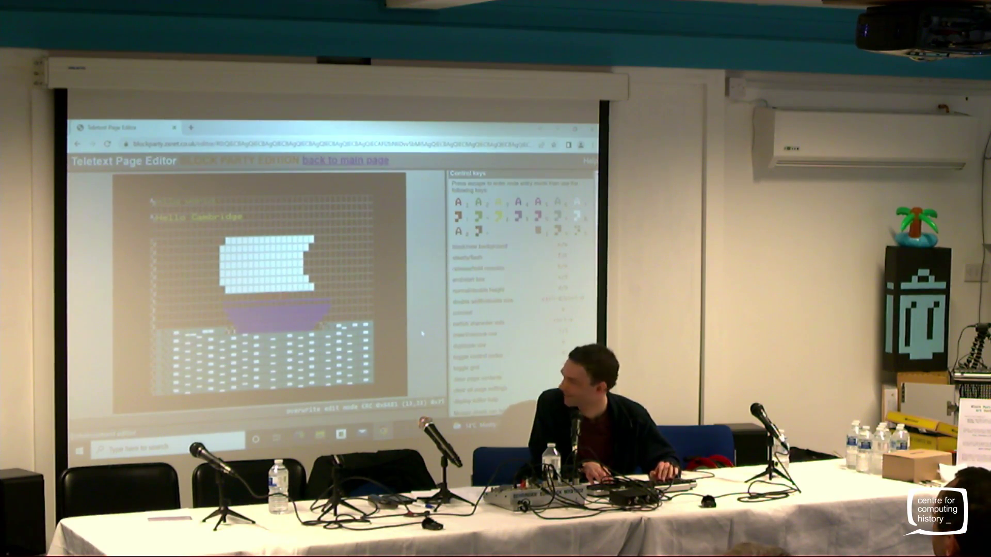
key("Up")
key("Up")
key("Left")
key("Left")
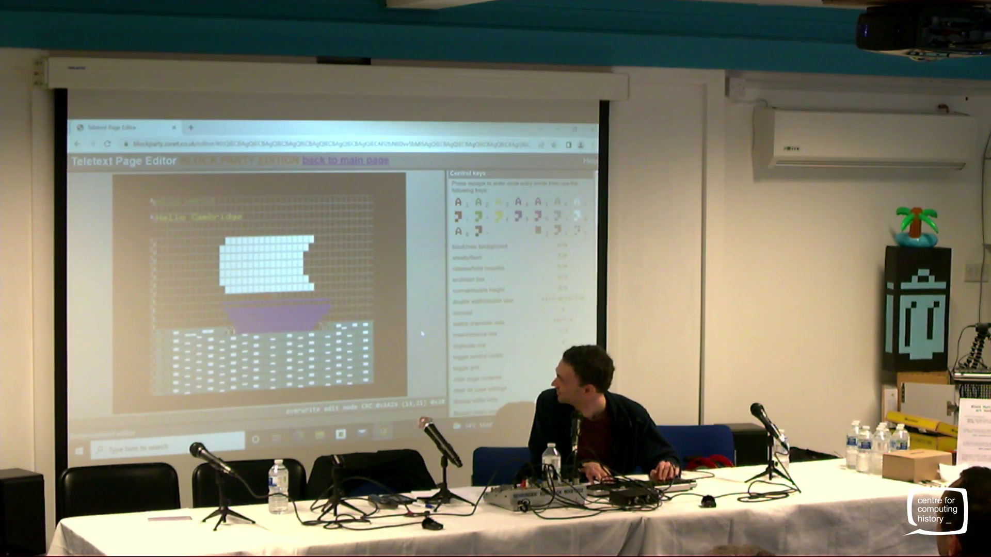
Start a black line in column 16 by clearing right-hand pixels in row 12 and left-hand pixels in row 11
key("Up")
key("Up")
key("Up")
key("Up")
key("Right")
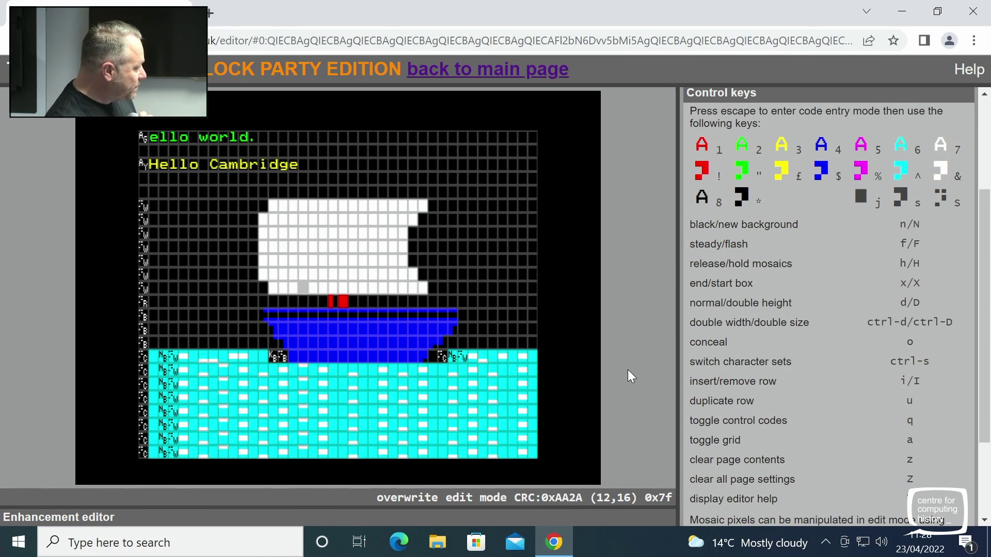
key("Down")
key("Up")
key("s")
key("Up")
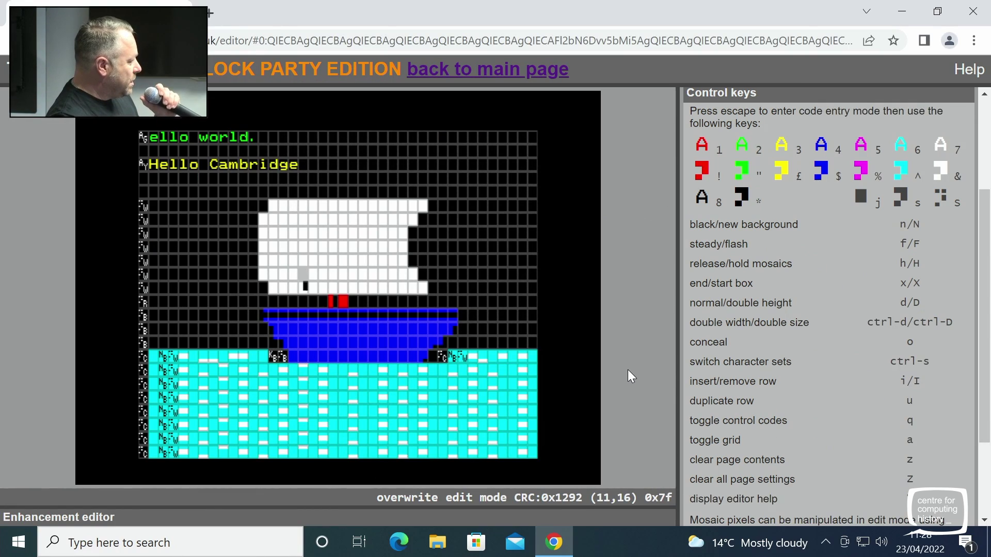
key("a")
key("z")
Extend the black line up the left half of column 16 through rows 11 and 10 to the bottom-left pixel of row 9
key("Up")
key("z")
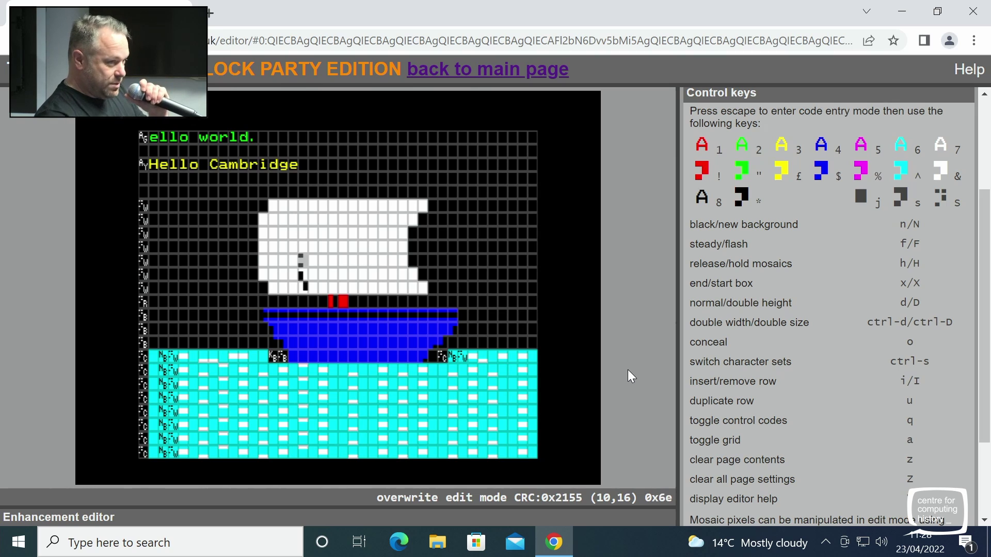
key("z")
key("Down")
key("Up")
key("z")
key("a")
key("q")
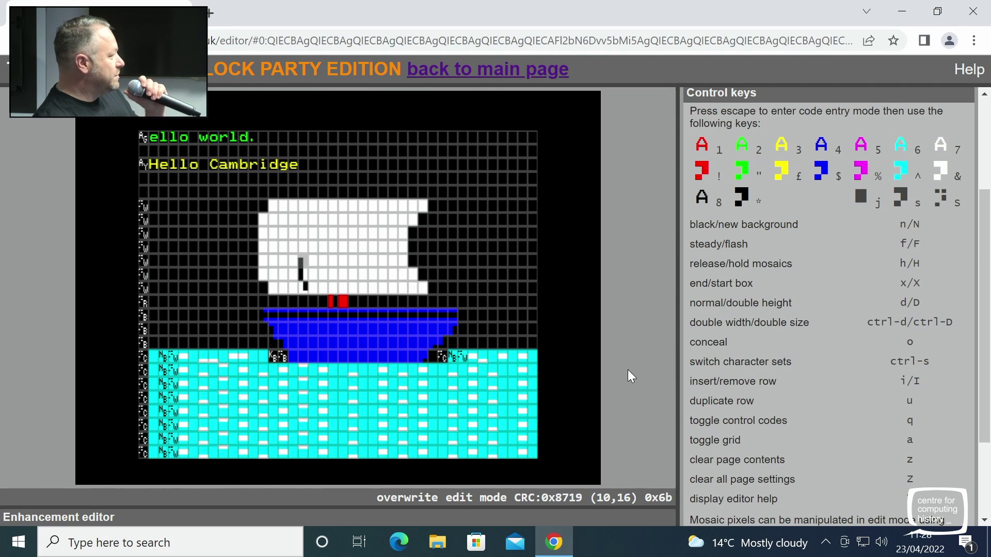
key("Up")
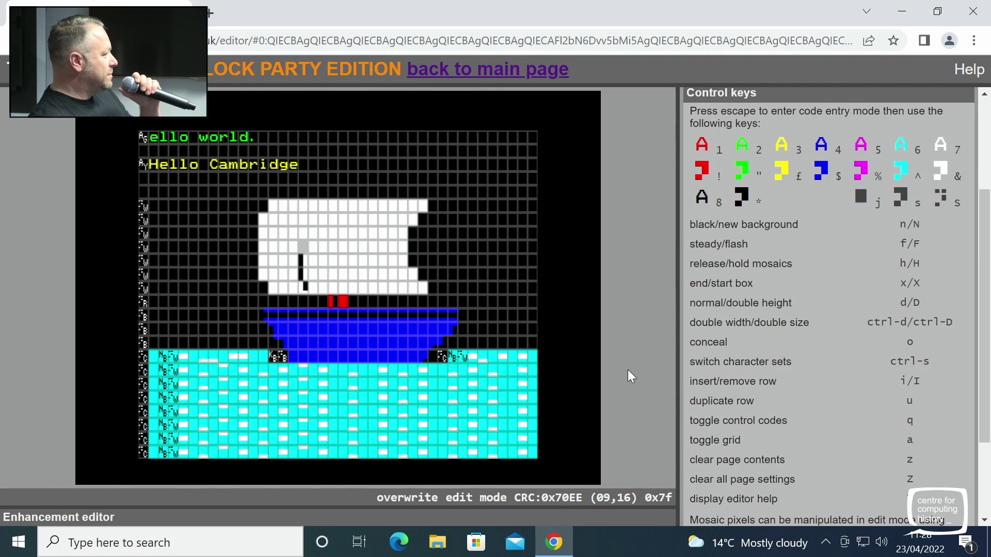
key("a")
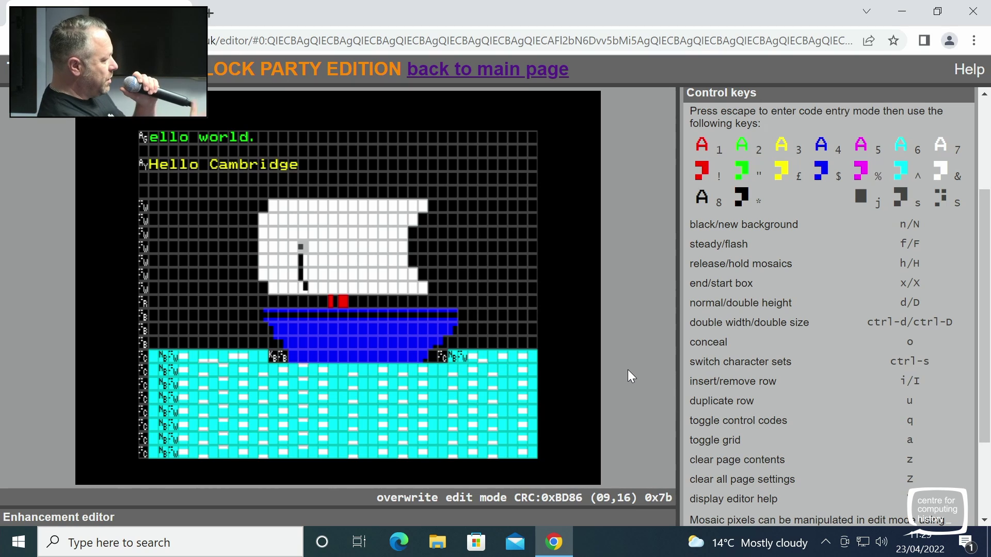
key("z")
key("a")
Shift the black line's foot in row 12, column 16, down by one pixel
key("Down")
key("Down")
key("Down")
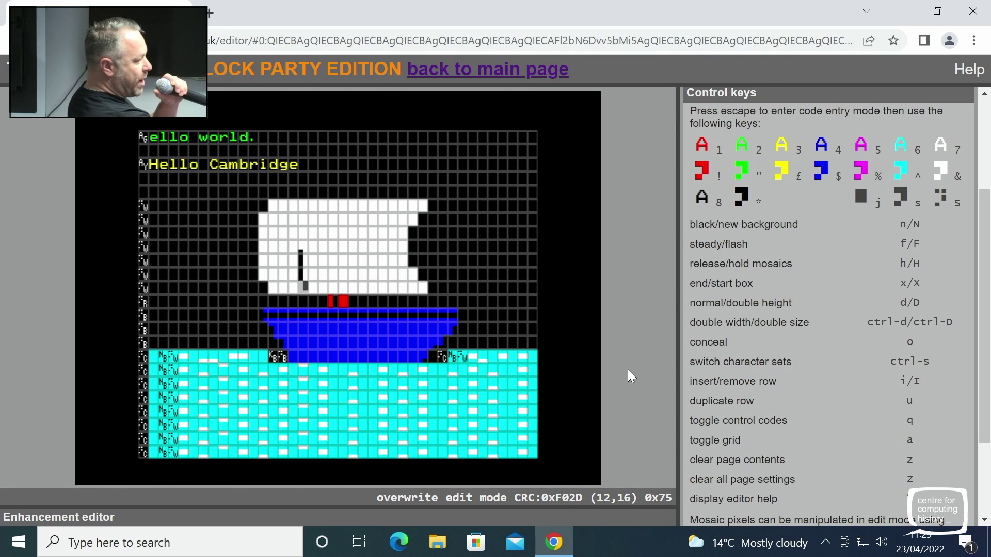
key("w")
key("x")
key("Up")
key("Down")
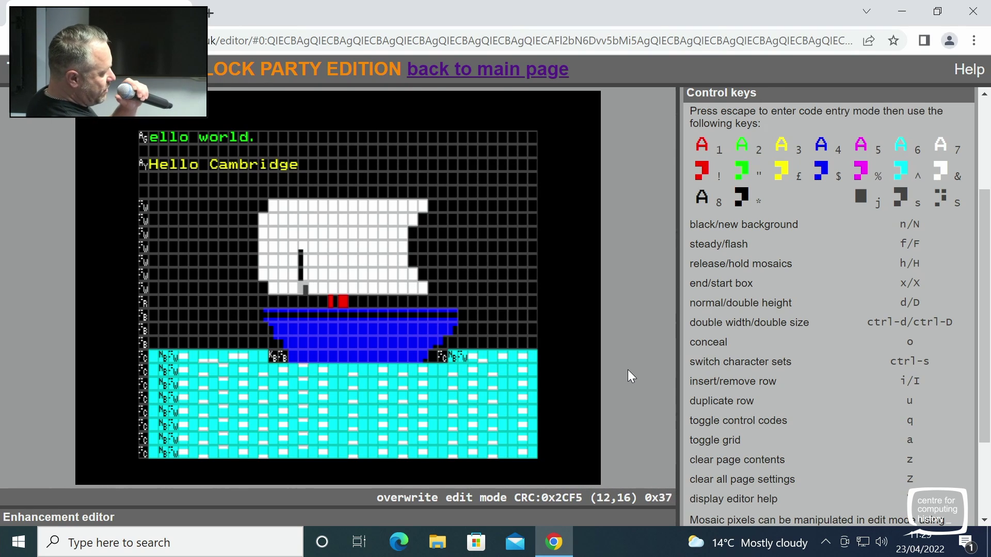
Restore row 12, column 16 to solid white and rebuild the line's foot on the right-hand middle and bottom pixels of row 11
key("s")
key("x")
key("Up")
key("a")
key("z")
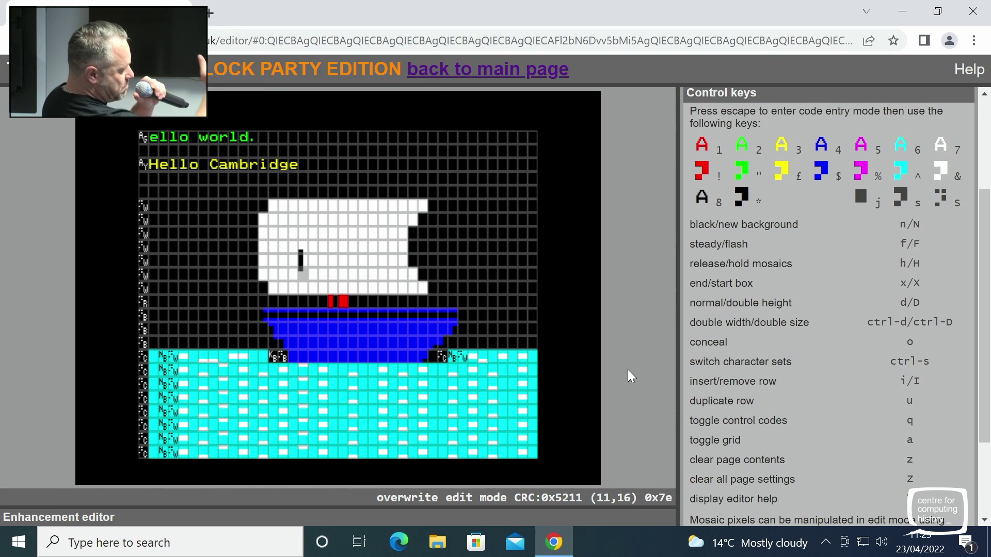
key("x")
key("s")
Shorten the black line's upper end by filling the bottom-left pixel at row 9, column 16 white again
key("Up")
key("Up")
key("z")
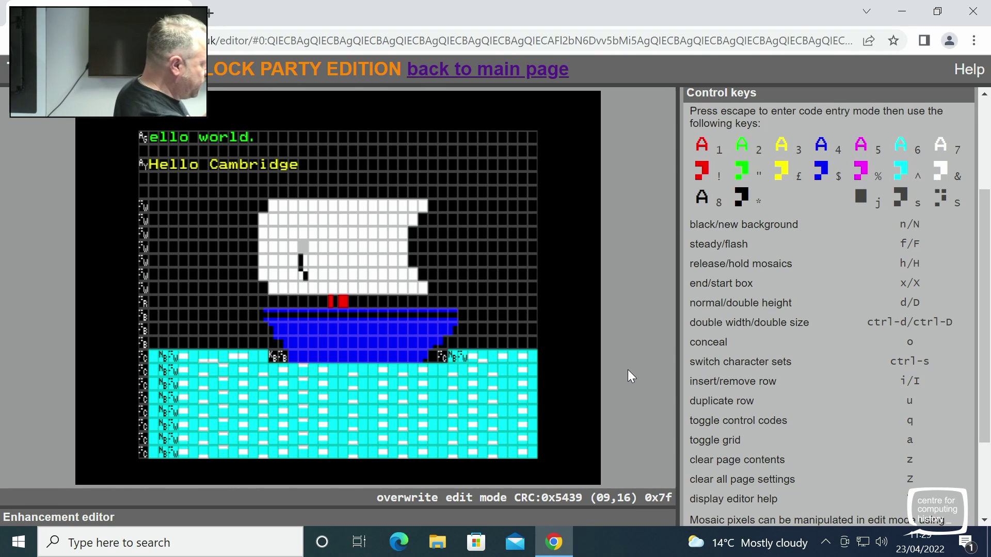
Extend the black line up the left half of column 16 through rows 9 and 8, and blacken the bottom-right pixel of row 7
key("a")
key("Up")
key("a")
key("z")
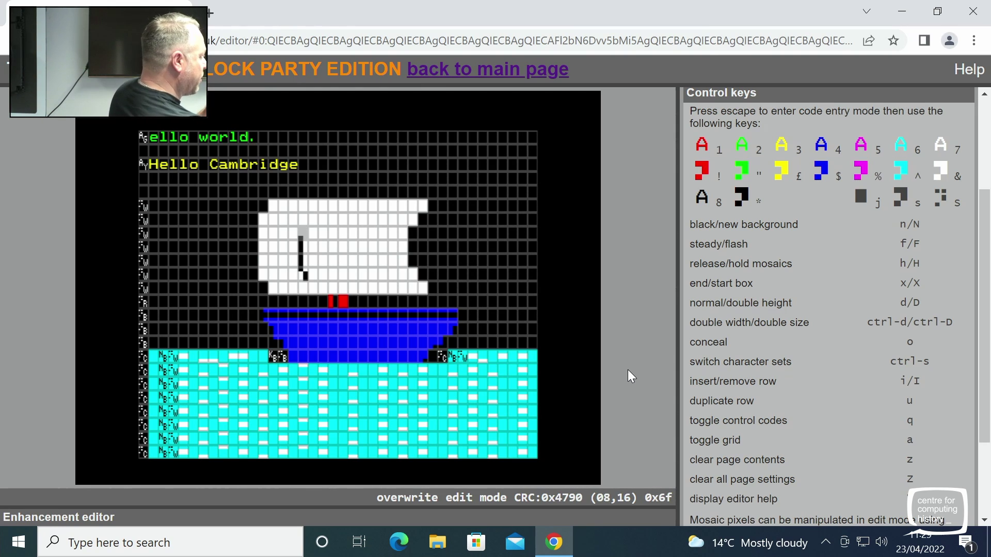
key("w")
key("Up")
key("x")
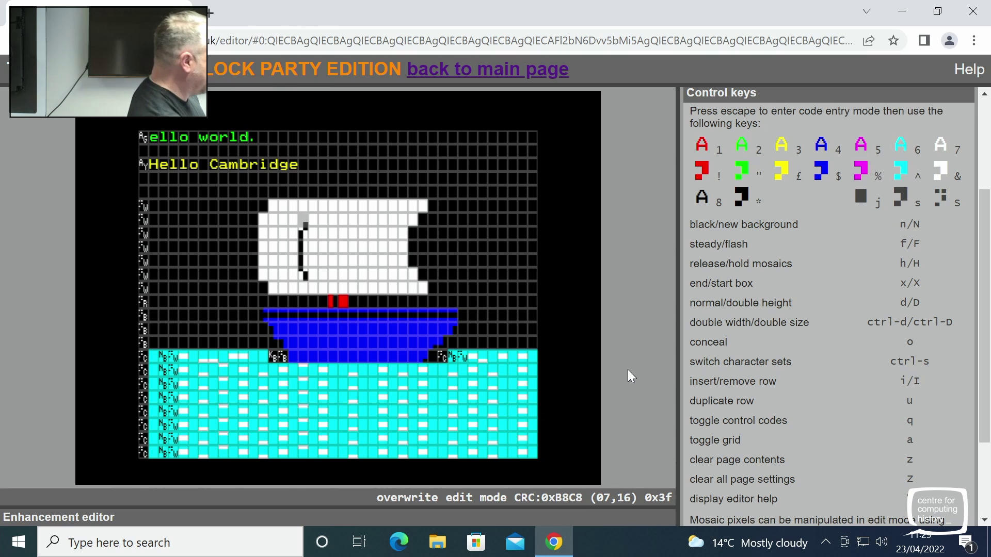
Finish the black line's upper end by blackening the middle-right pixel at row 7, column 16, keeping the top-right pixel white
key("Up")
key("Down")
key("w")
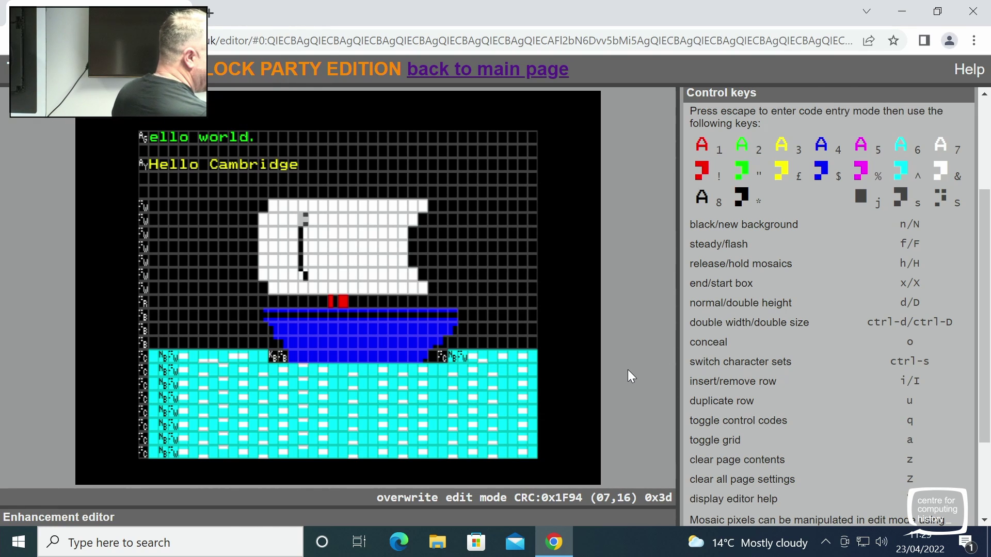
key("w")
key("s")
Start the hull lettering in row 15 with a white mosaic colour code in column 15 and the letter S in column 17
key("Down")
key("Down")
key("Down")
key("Down")
key("Down")
key("Down")
key("Down")
key("Down")
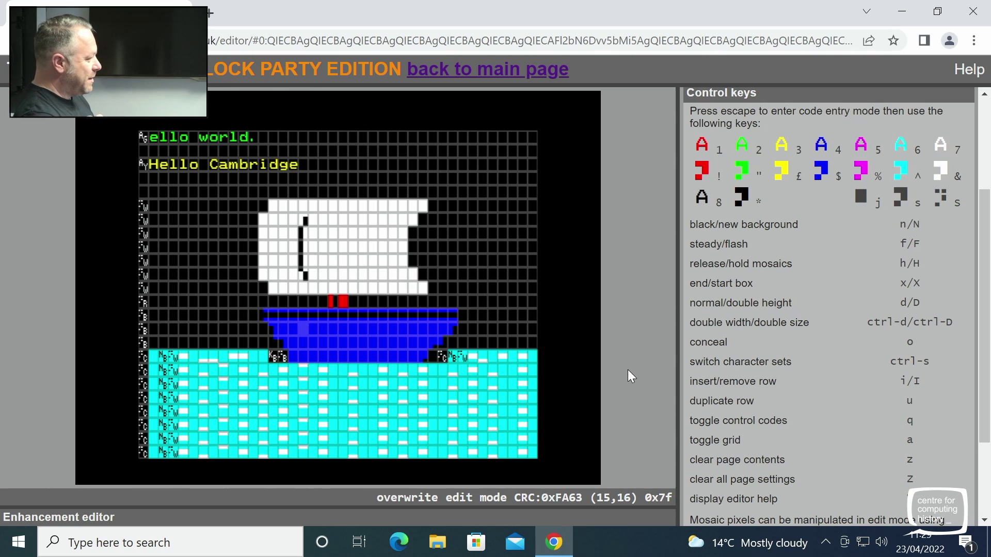
key("Down")
key("Down")
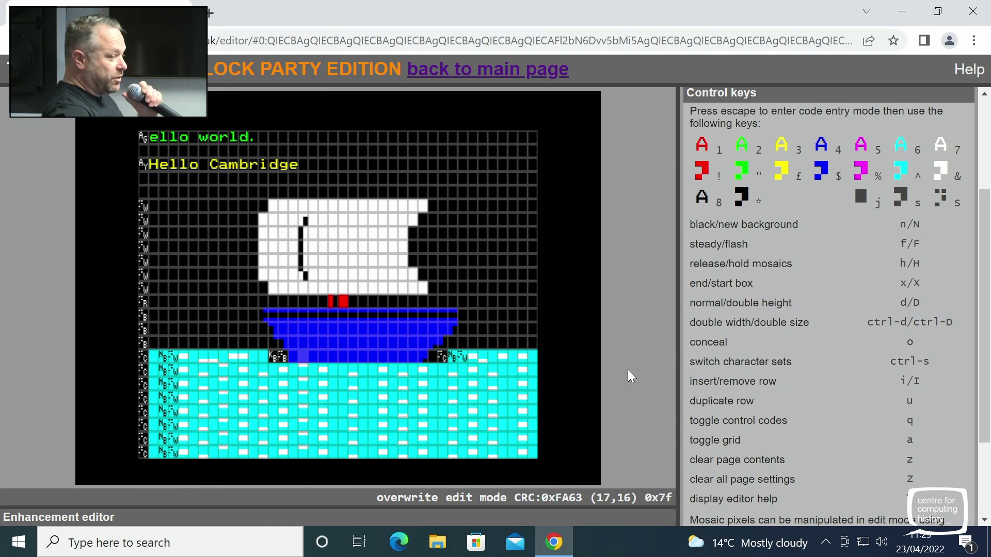
key("Down")
key("Up")
key("Up")
key("Up")
key("Up")
key("Right")
key("Down")
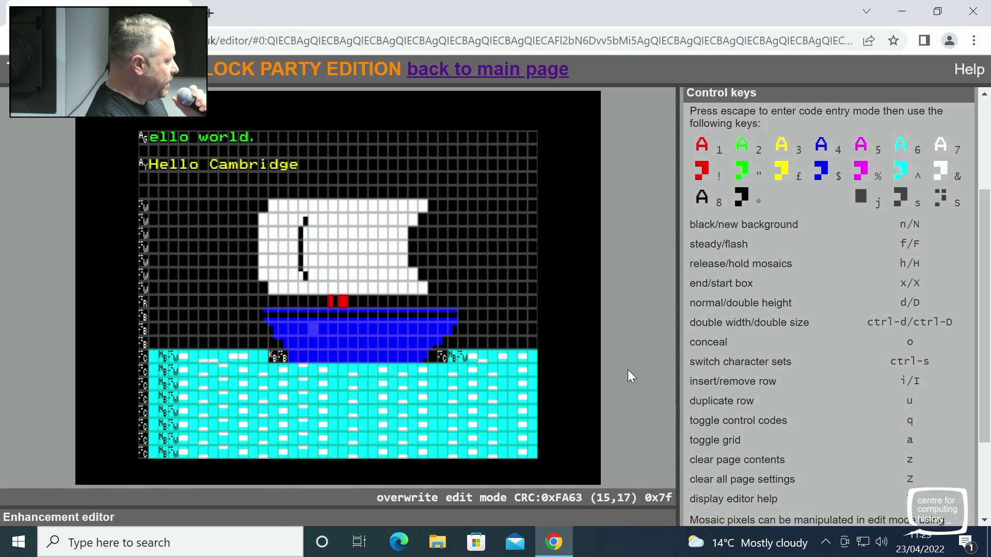
key("Right")
key("Left")
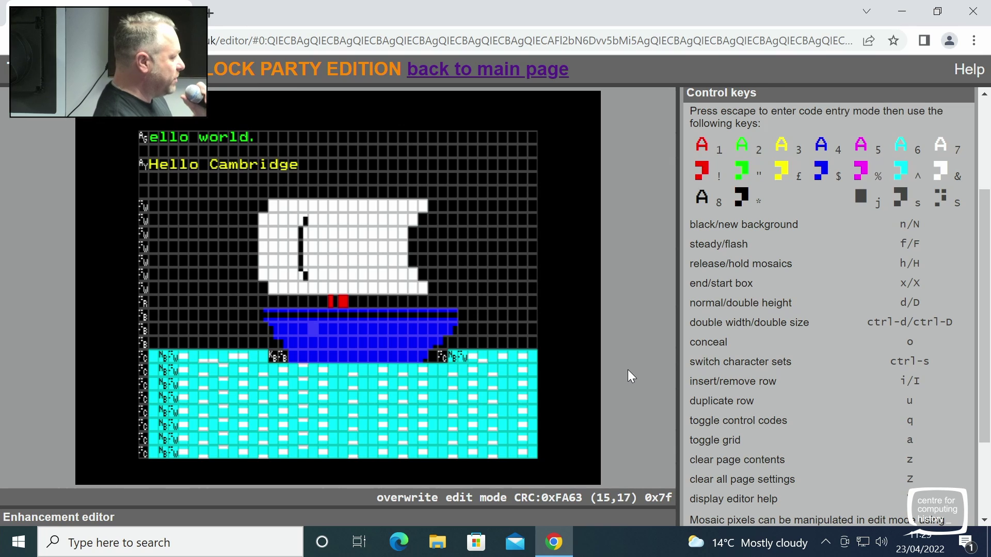
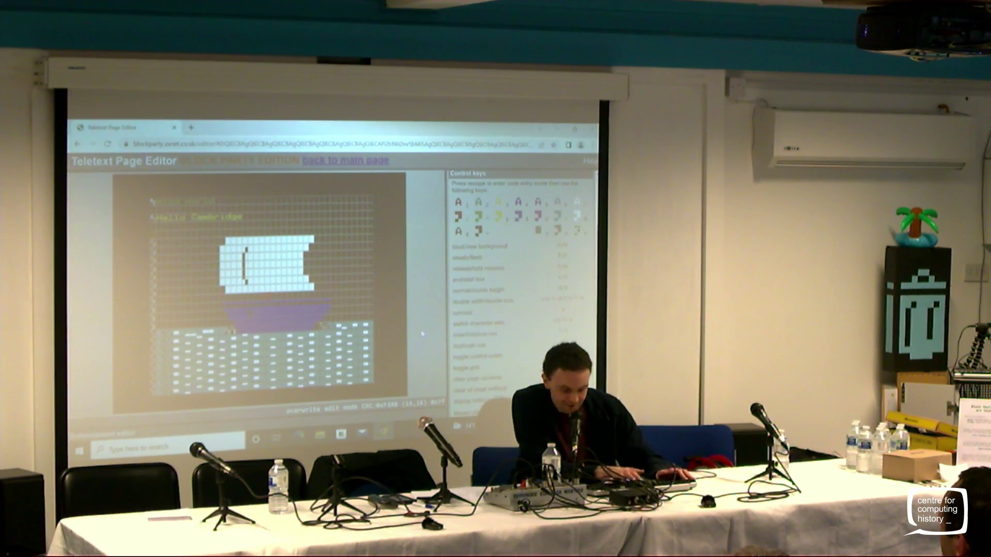
key("Left")
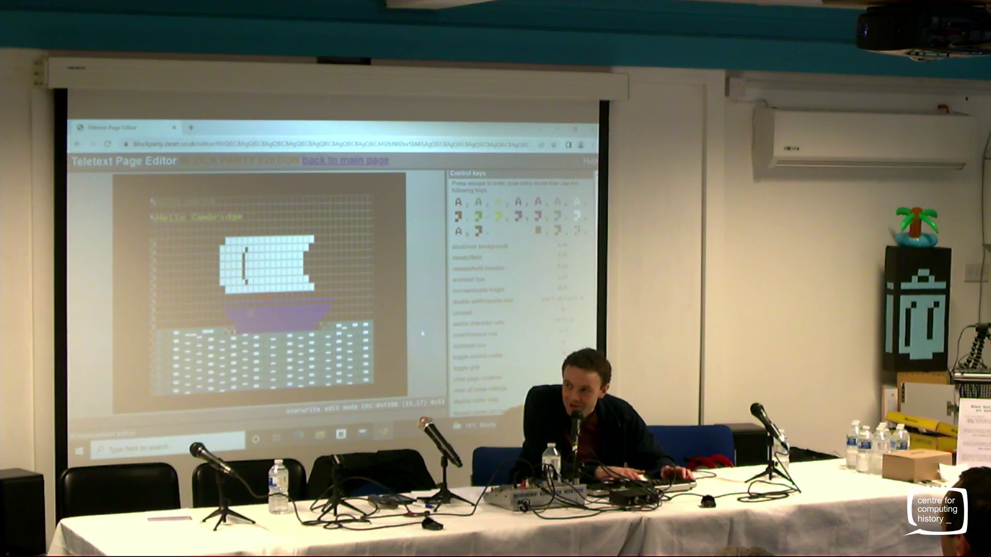
key("Left")
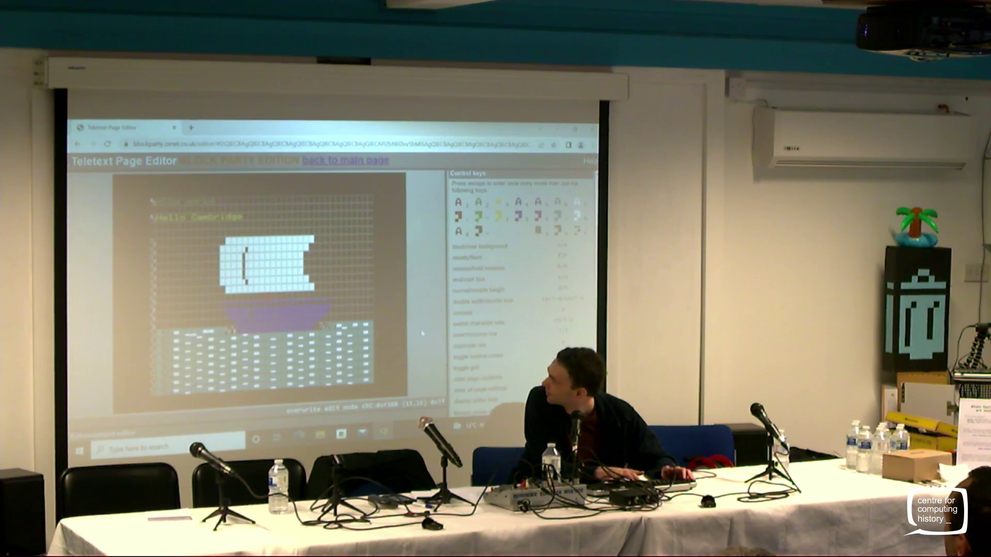
key("Escape")
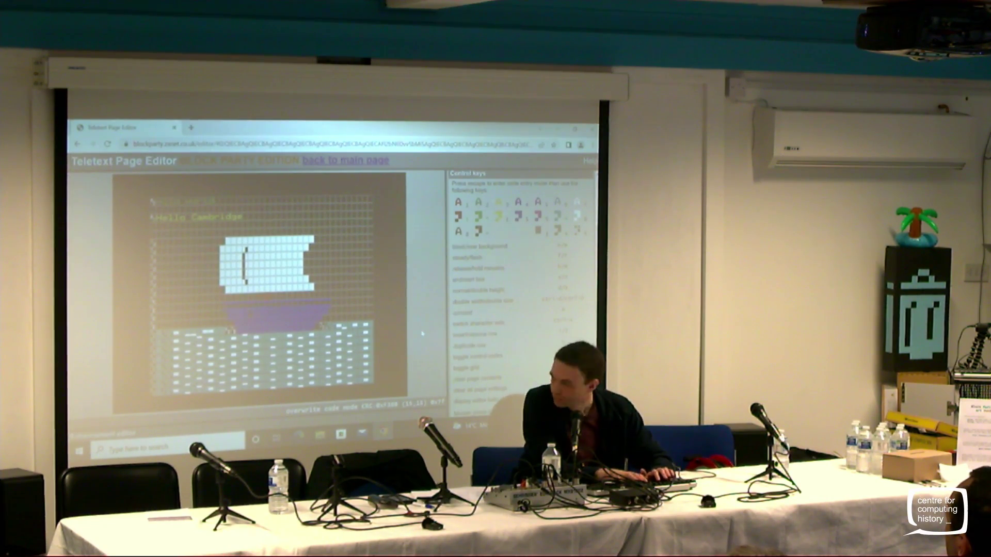
key("shift+7")
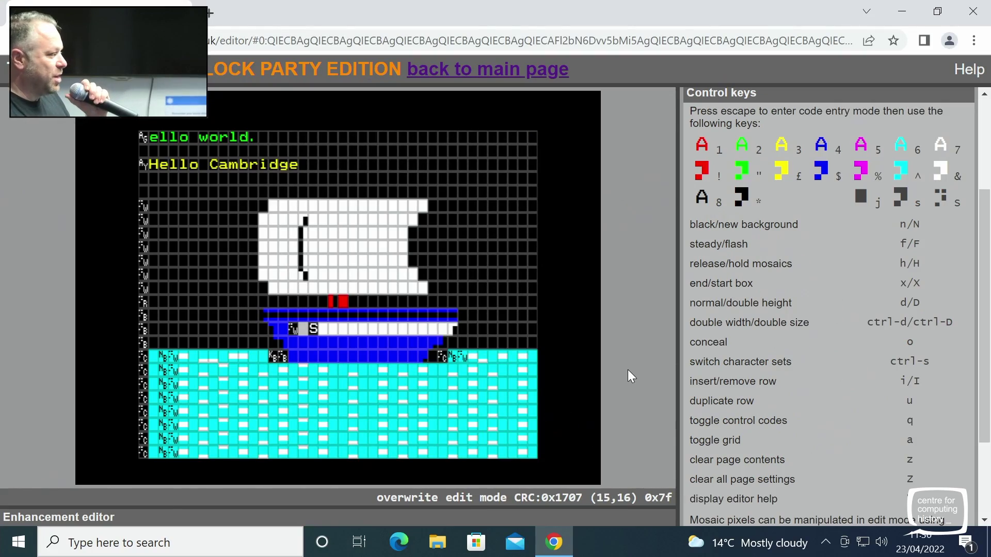
Restore row 15, column 15 to a solid block and place the white mosaic colour code in column 16 instead
key("Up")
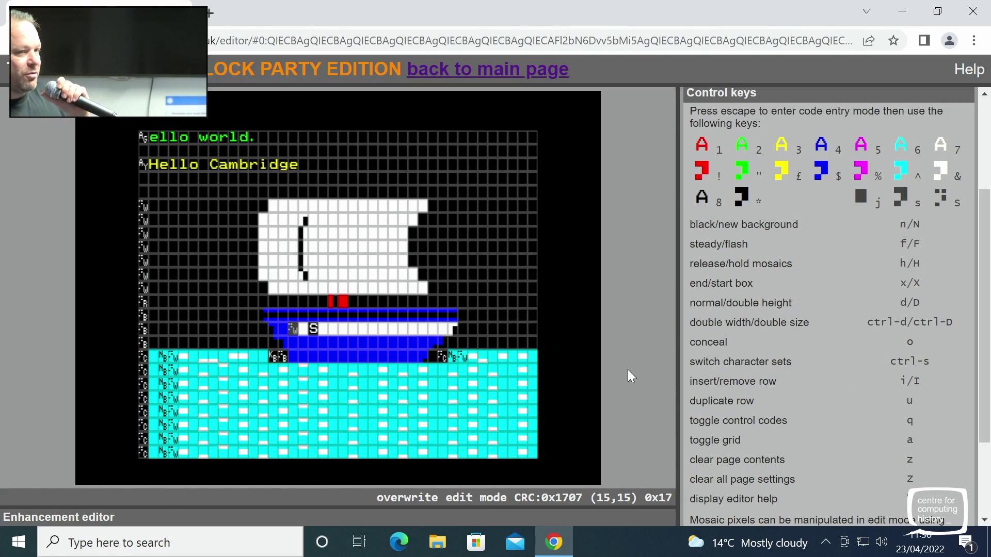
key("Delete")
key("Right")
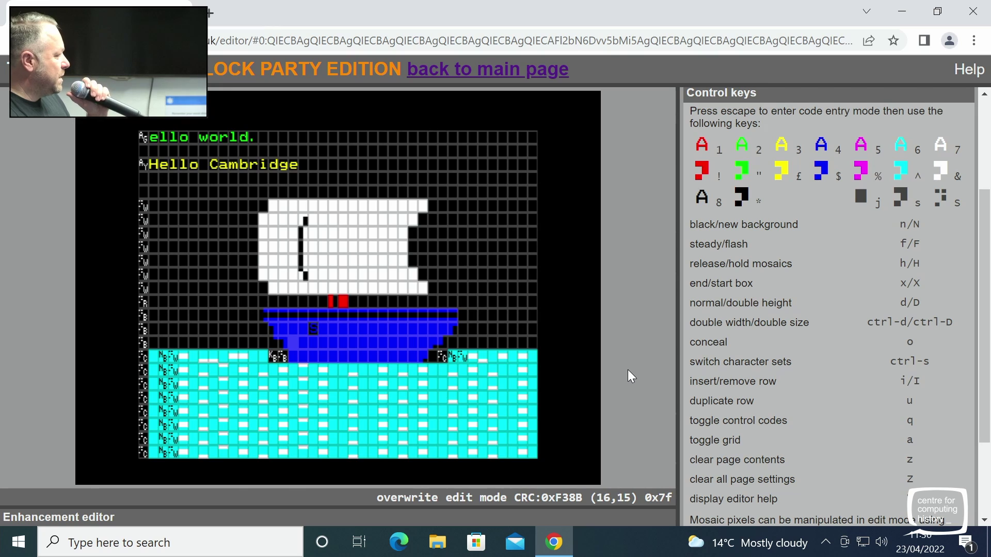
key("Up")
key("Right")
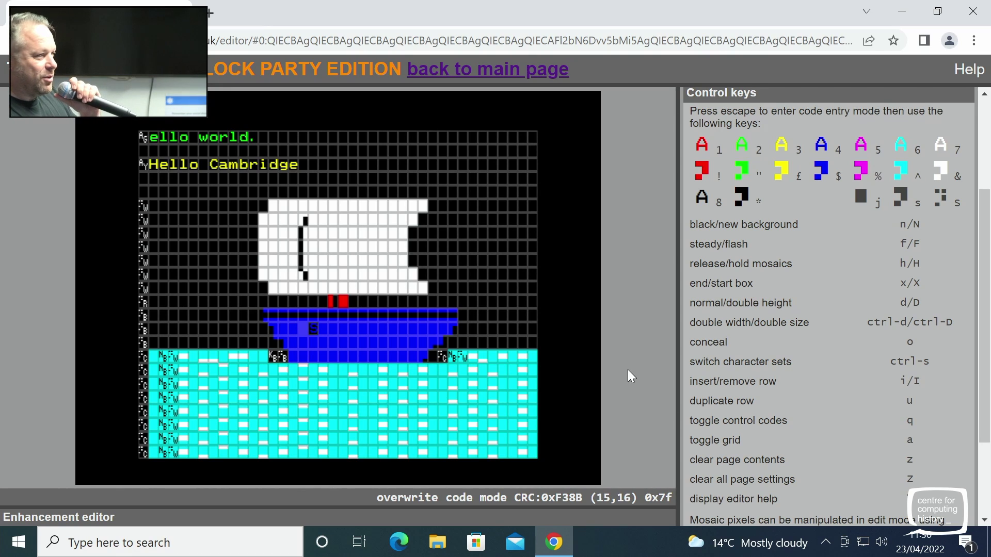
key("ampersand")
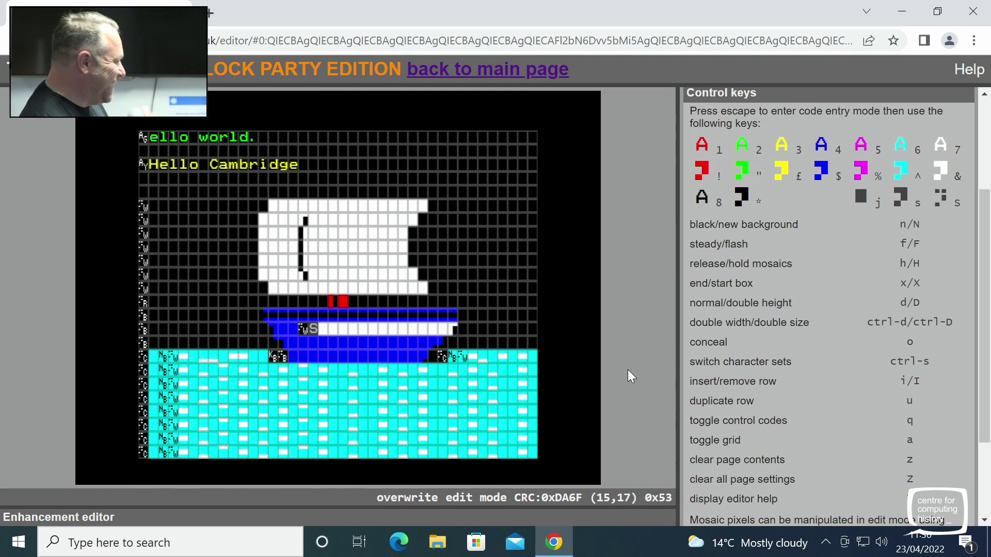
Blank row 15, column 18, and complete the hull lettering with "S ADEQUATE" from column 19
key("Right")
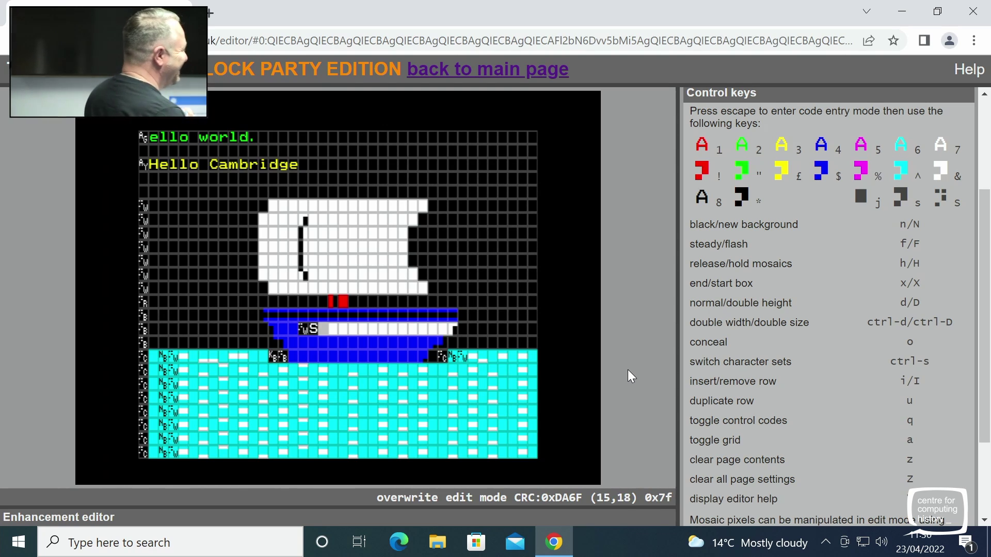
key("Right")
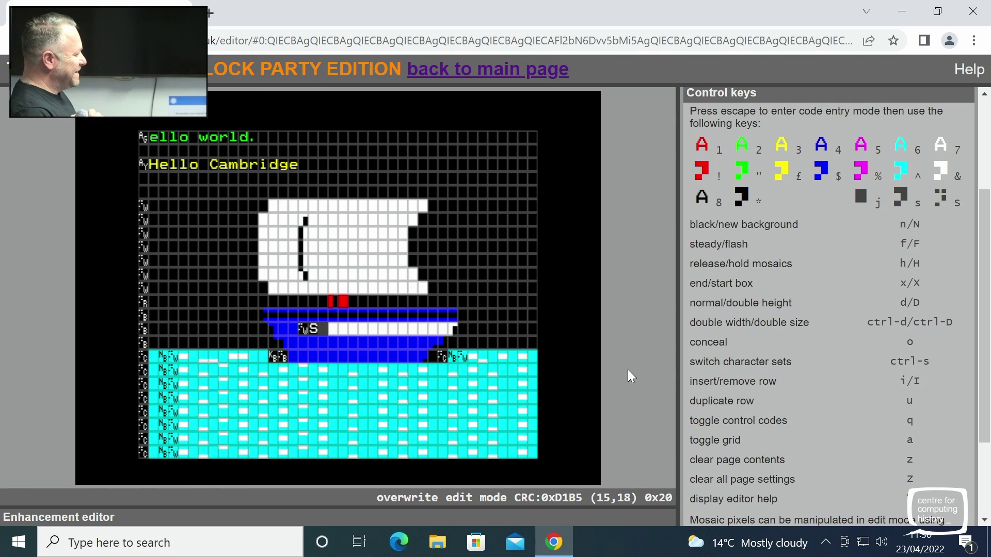
type("S AD")
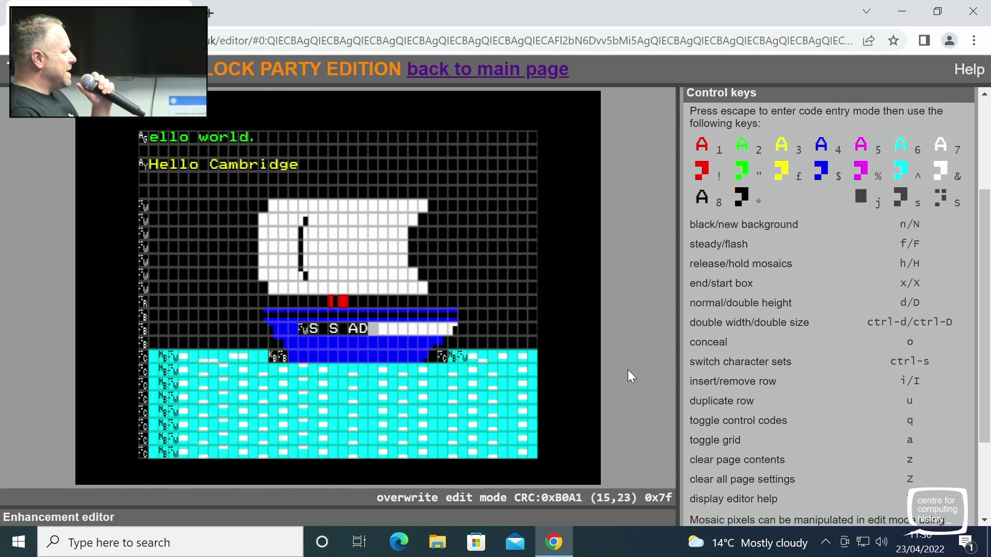
type("EQUATE")
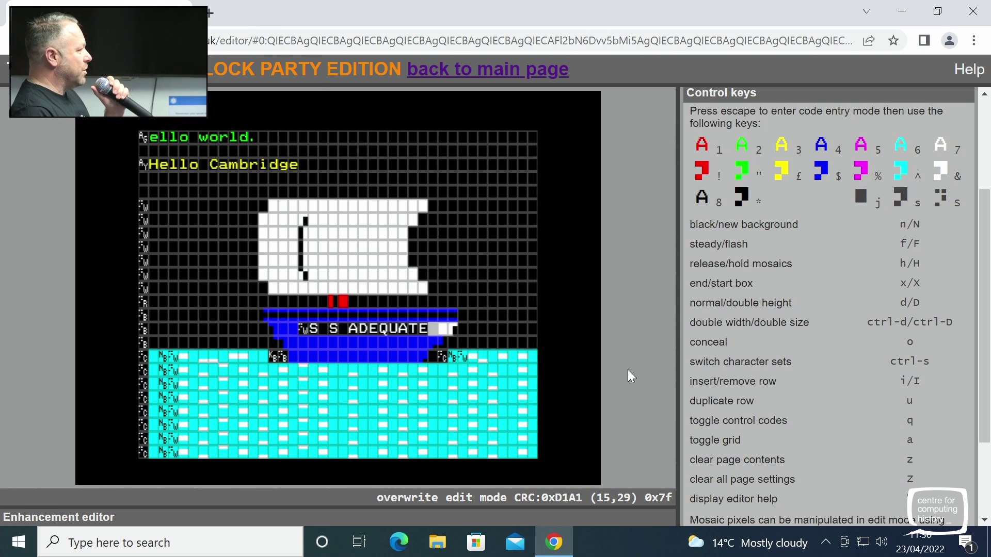
Start a second lettering line in row 16 with a white mosaic colour code in column 17 and "B" in column 18
key("Down")
key("Left")
key("Left")
key("Left")
key("Left")
key("Left")
key("Left")
key("Left")
key("Left")
key("Left")
key("Left")
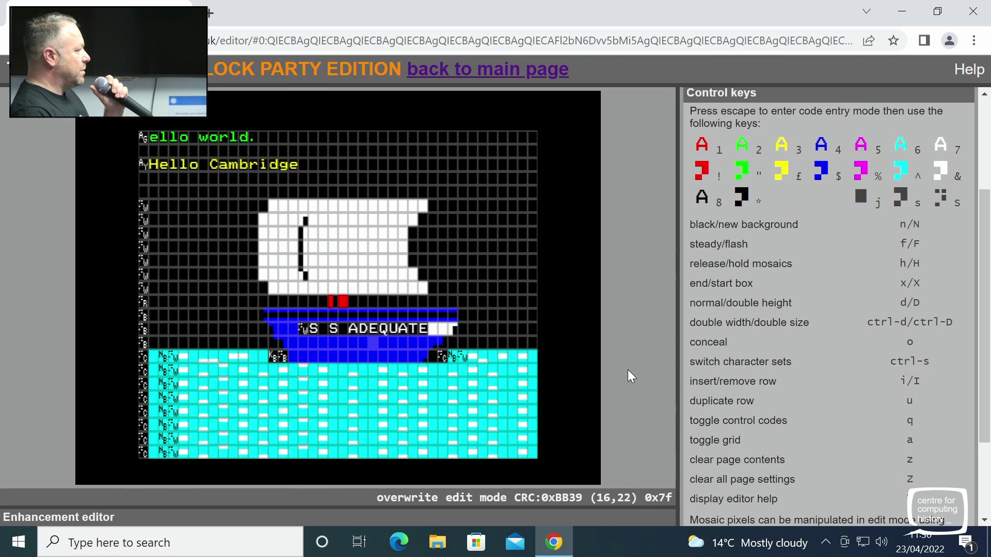
key("Left")
key("Left")
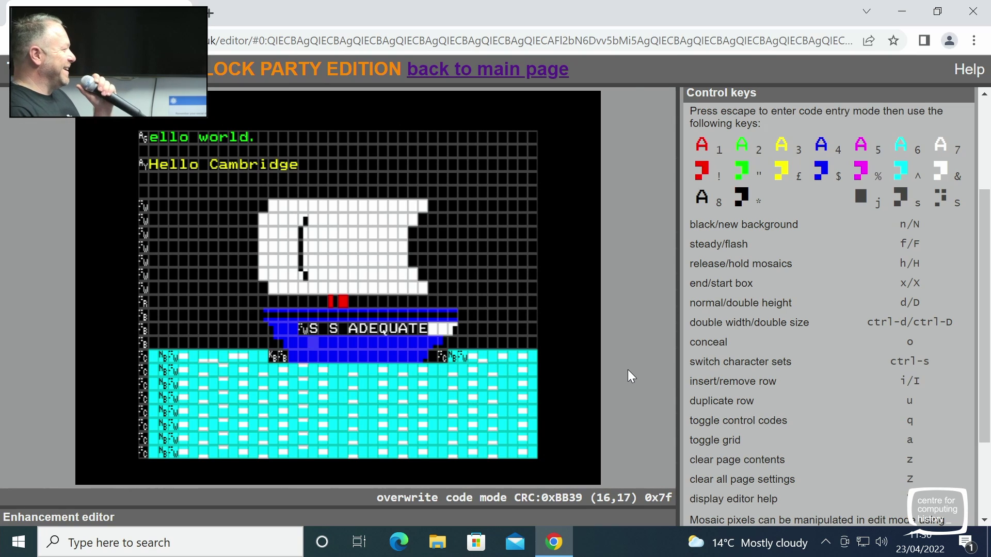
type("7B")
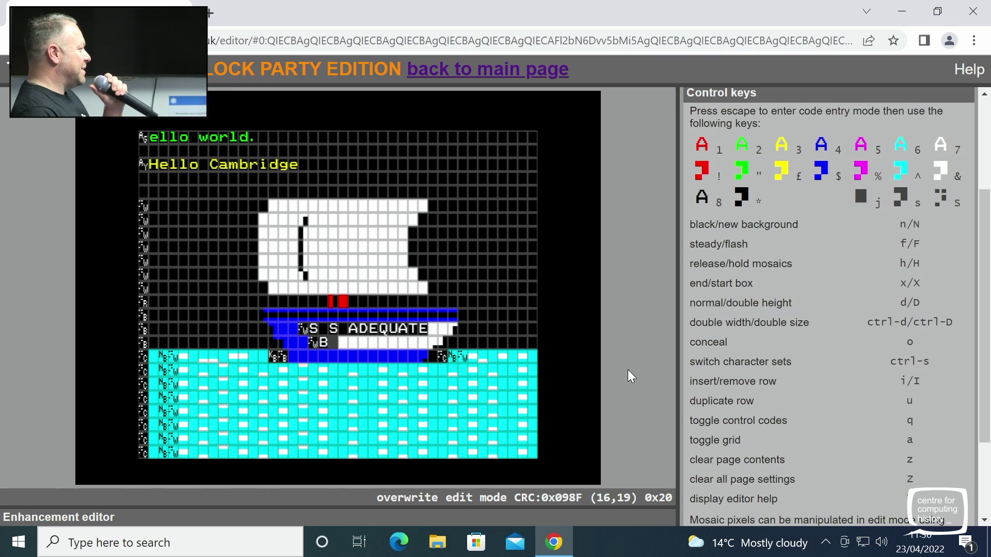
Change the code at row 16, column 17 to white text and complete the word "Britain"
key("Left")
key("Left")
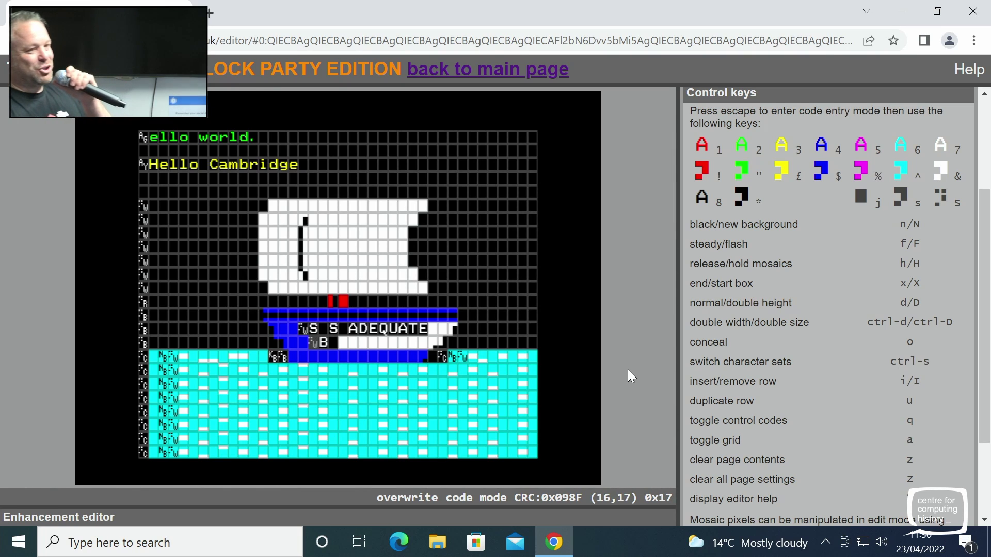
key("7")
key("Right")
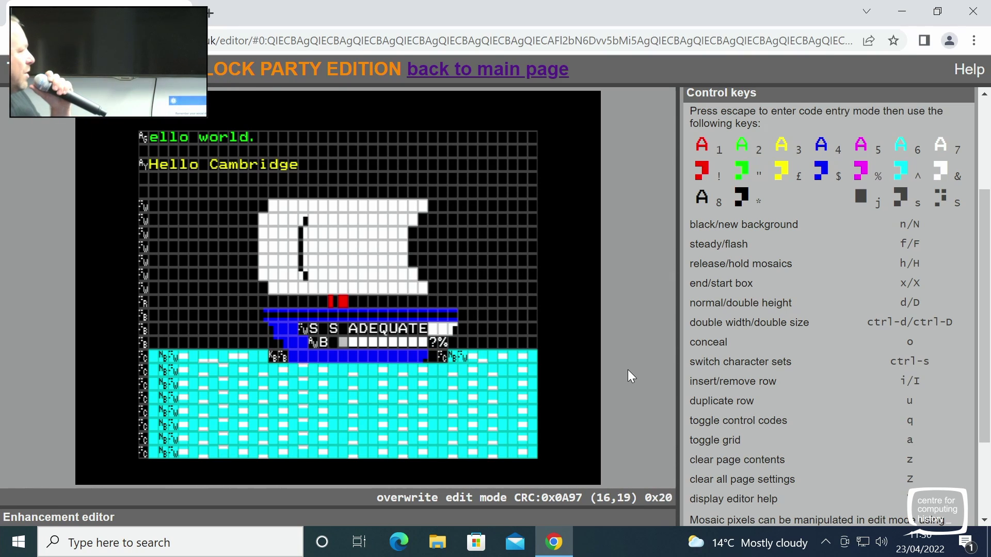
type("rita")
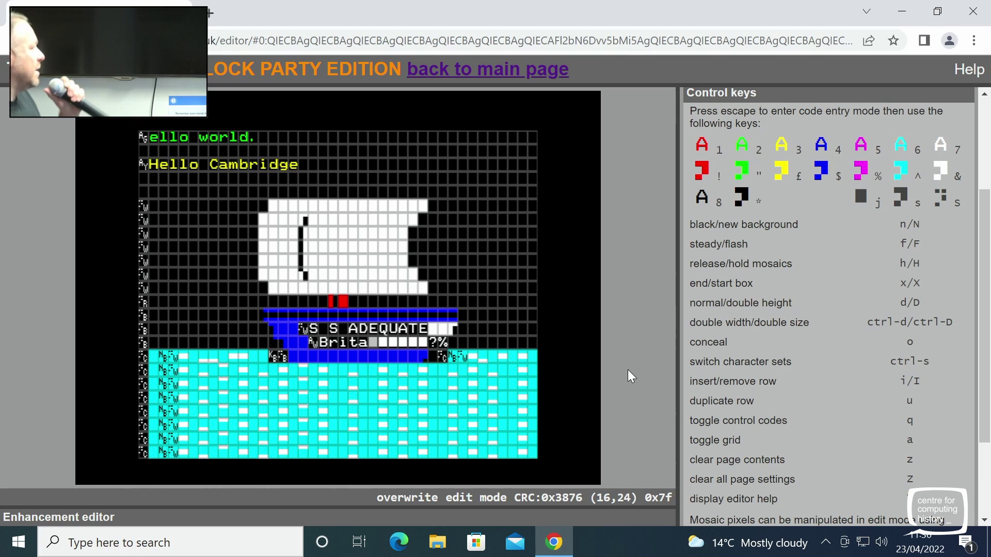
type("in")
Set row 16, column 17 back to the white mosaic code and rewrite the word in capitals as "BRITAIN"
key("Left")
key("Left")
key("Left")
key("Left")
key("Left")
key("Left")
key("Left")
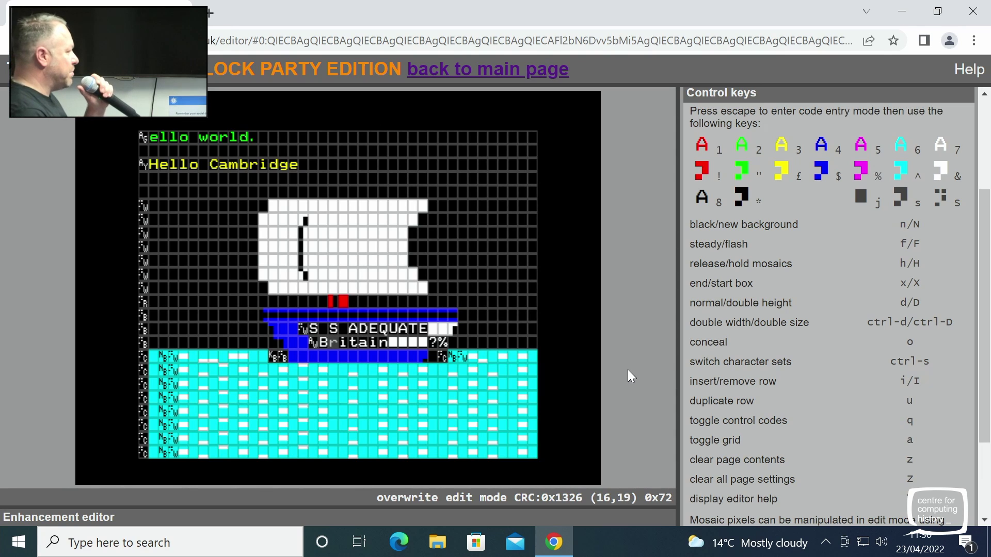
key("Left")
key("Left")
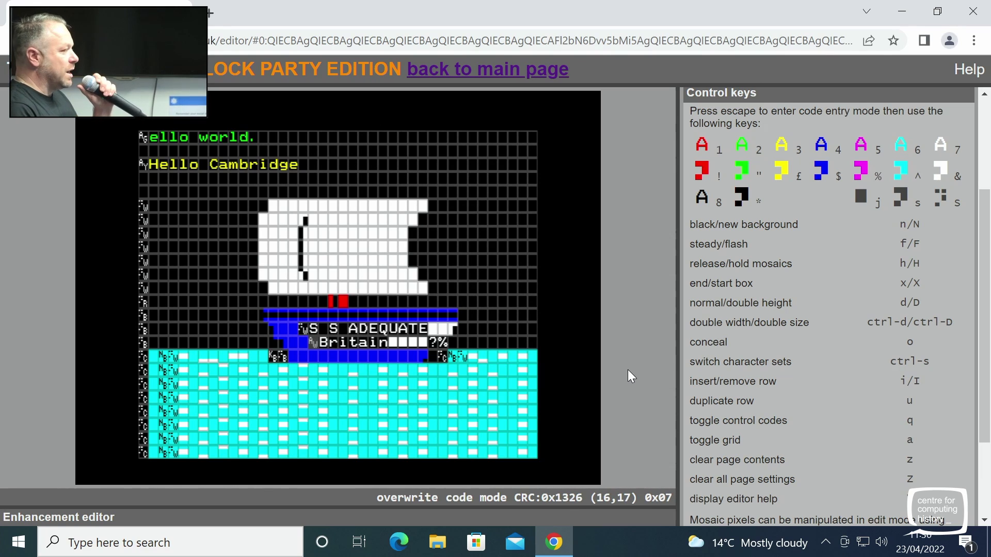
key("ampersand")
key("Right")
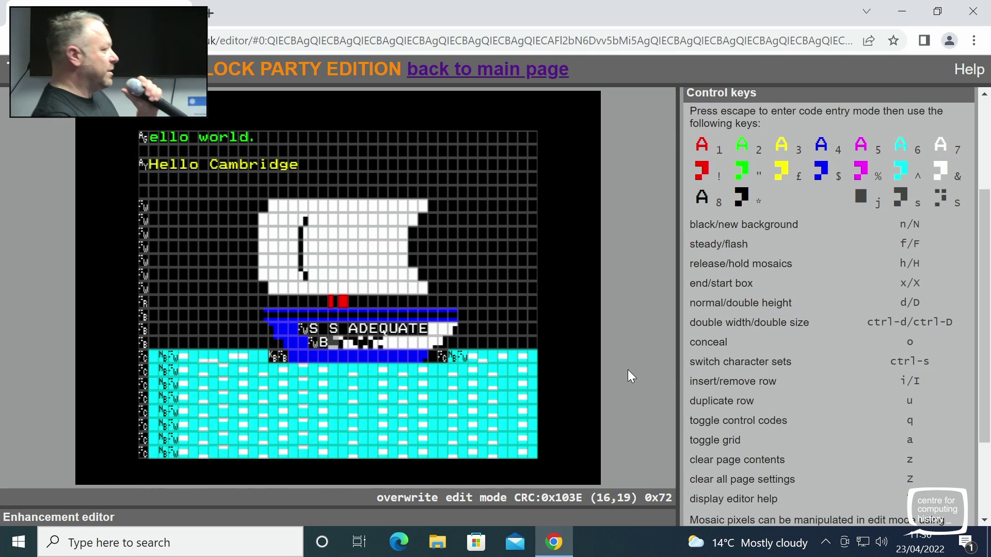
type("RITAIN")
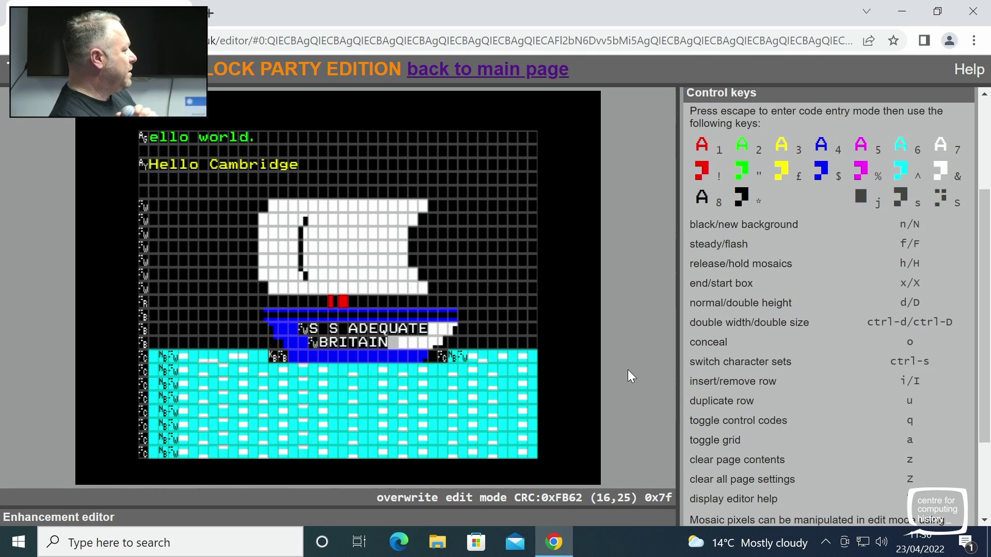
Return the rest of the hull to blue with blue mosaic codes directly after "BRITAIN" in row 16 and "ADEQUATE" in row 15
key("dollar")
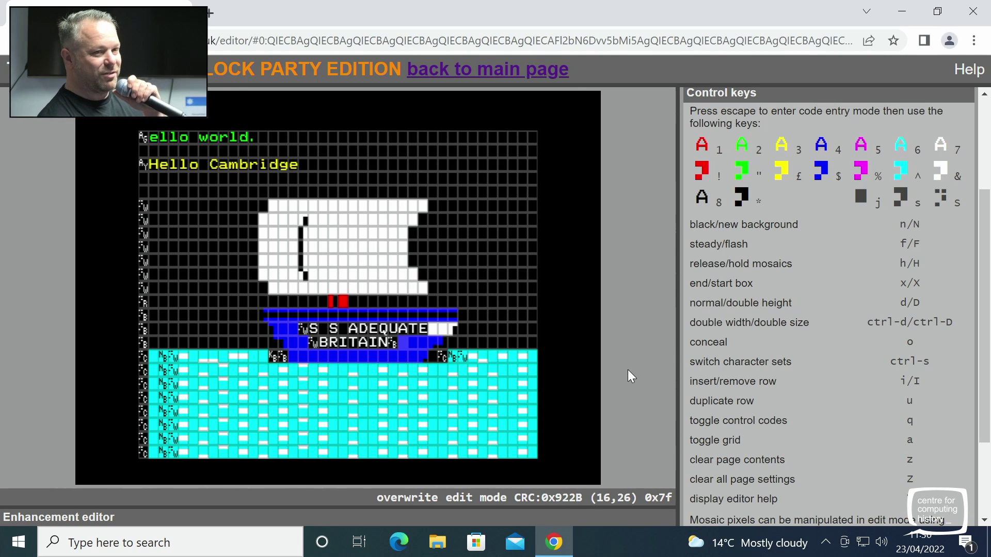
key("Right")
key("Up")
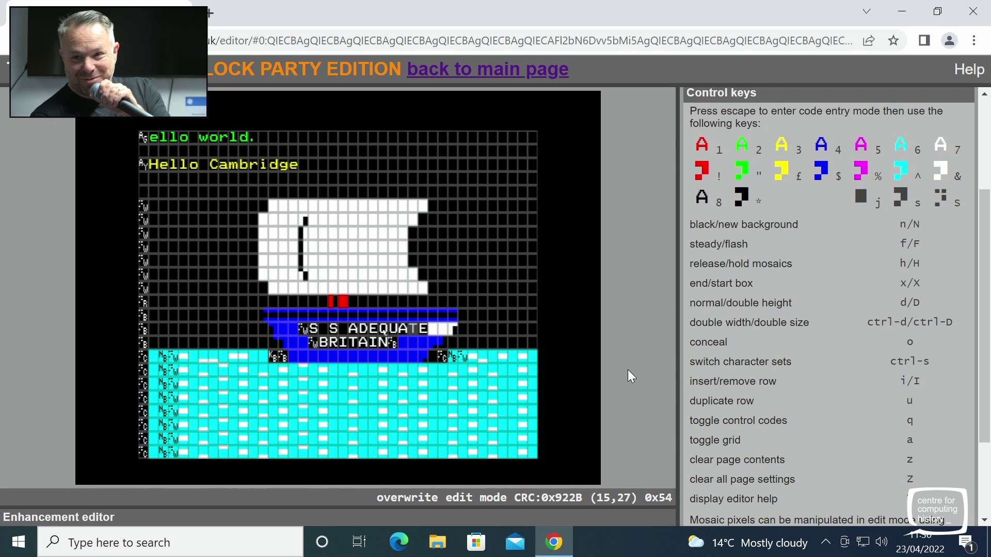
key("Right")
key("Right")
key("Escape")
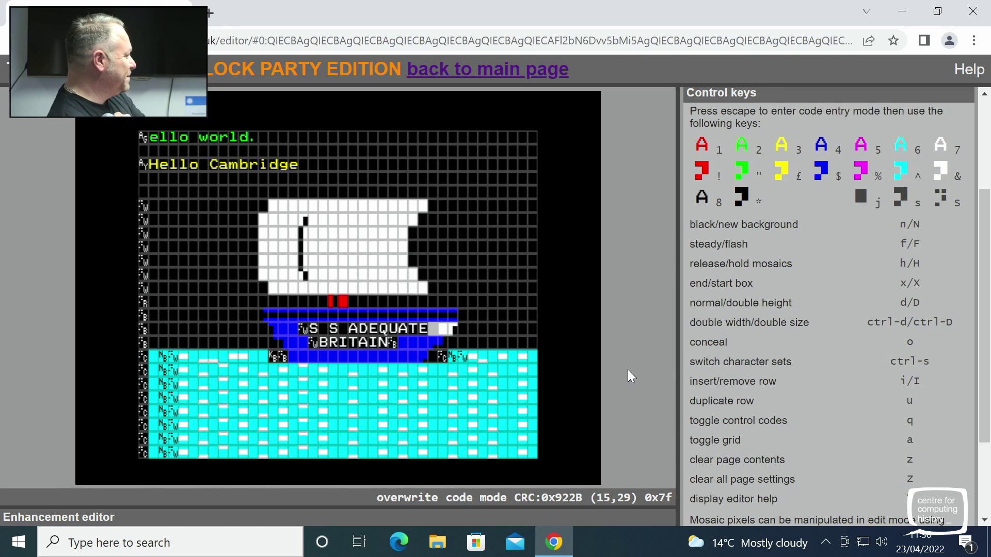
key("dollar")
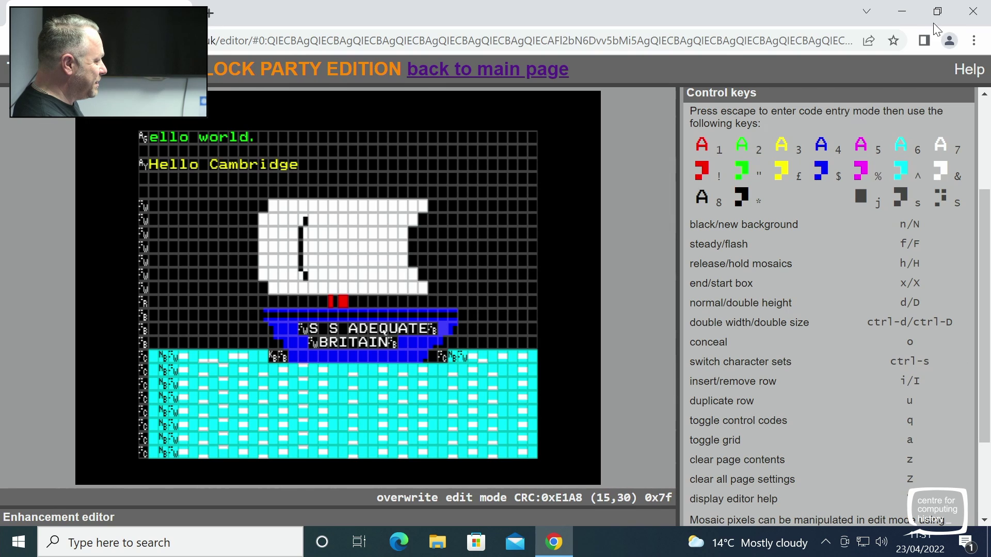
Collapse the control key list and turn off both the control codes and the grid in the editor settings
scroll(862, 155, "up", 3)
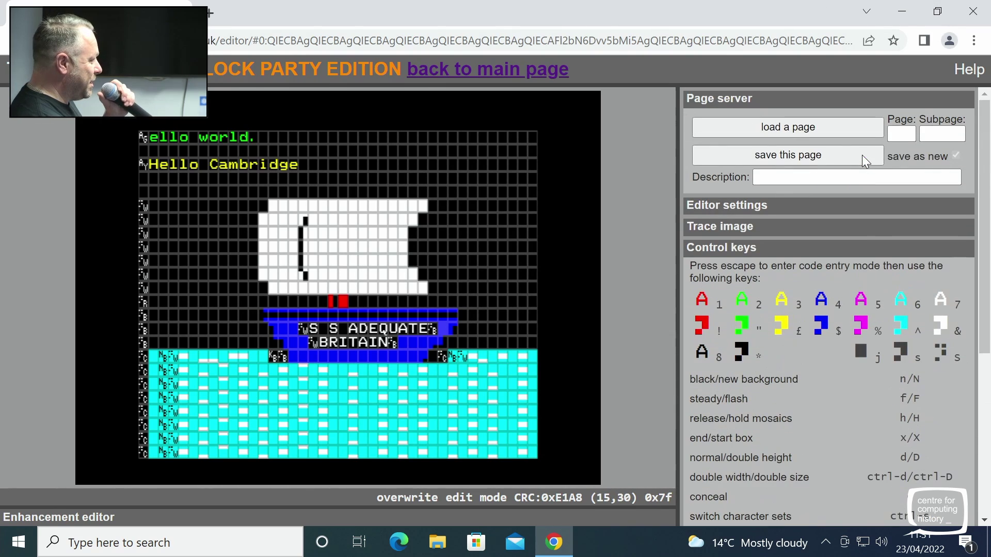
left_click(727, 248)
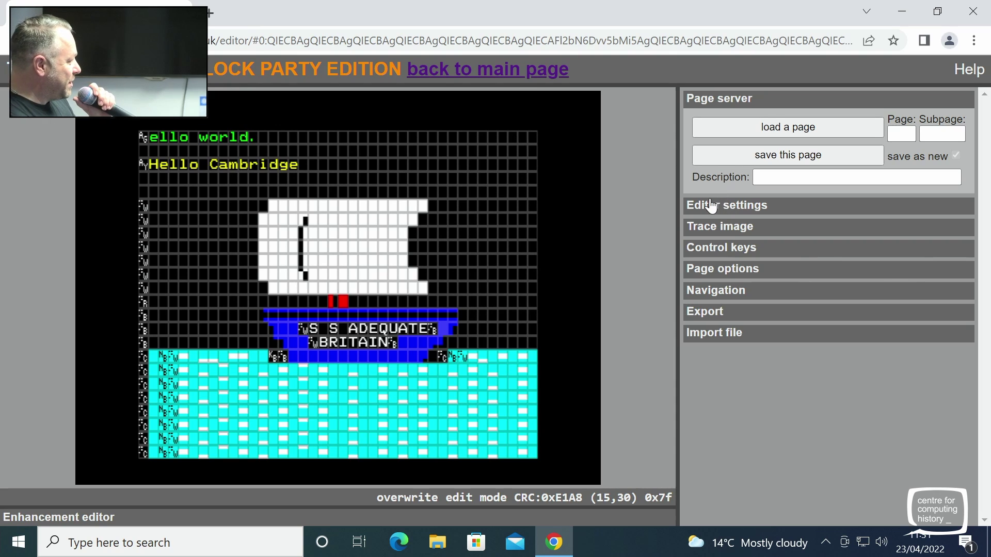
left_click(733, 211)
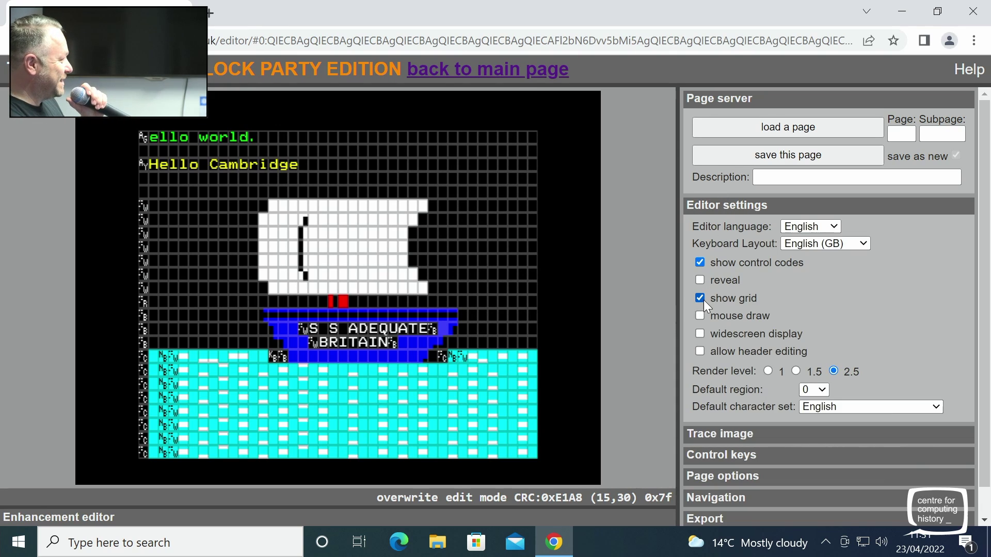
left_click(700, 262)
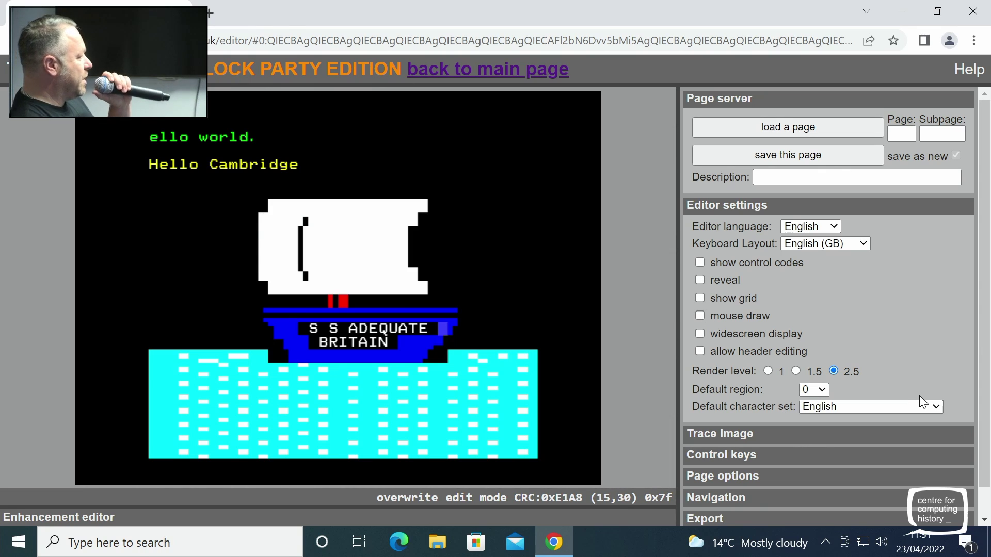
Insert a red mosaic colour code in the sea at row 21, column 19
key("Down")
key("Down")
key("Down")
key("Down")
key("Left")
key("Left")
key("Down")
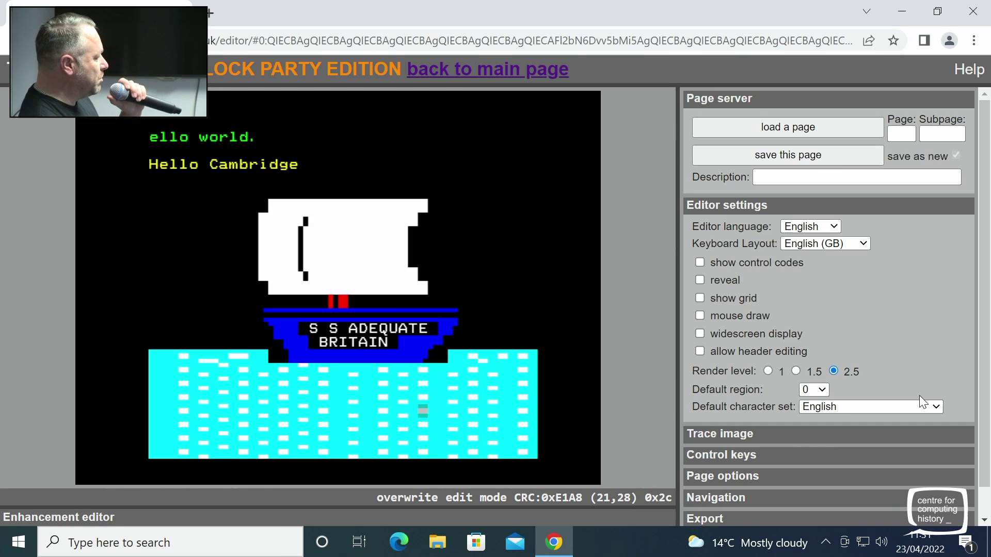
key("Left")
key("Left")
key("Left")
key("Left")
key("Left")
key("Left")
key("Left")
key("Left")
key("Left")
key("Left")
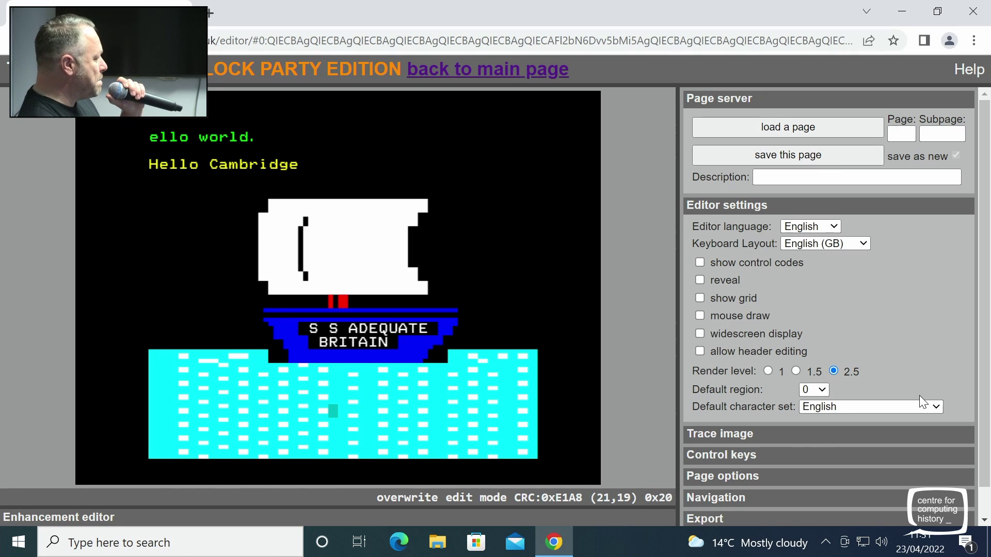
key("Left")
key("Left")
key("Left")
key("Left")
key("Left")
key("Left")
key("Left")
key("Left")
key("Left")
key("Left")
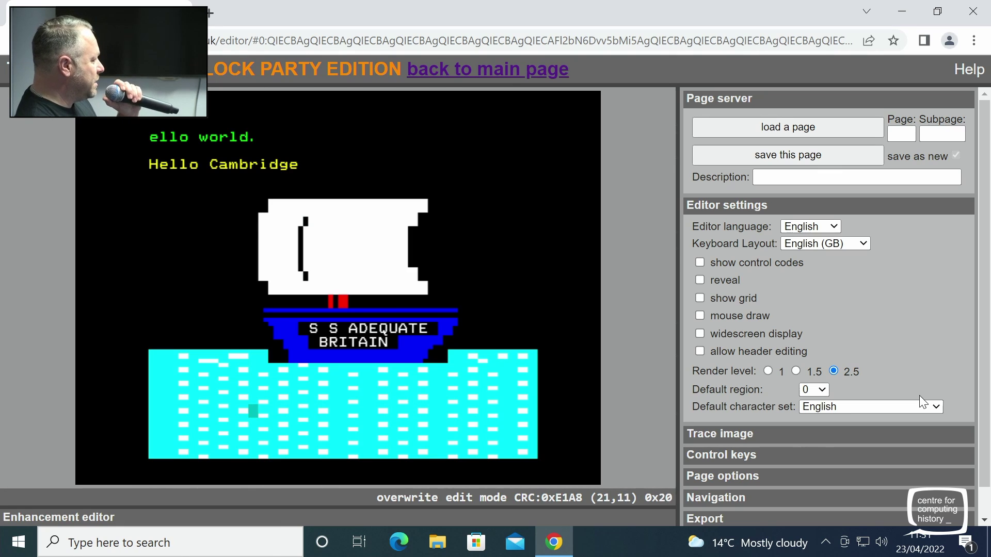
key("Left")
key("Left")
key("Left")
key("Left")
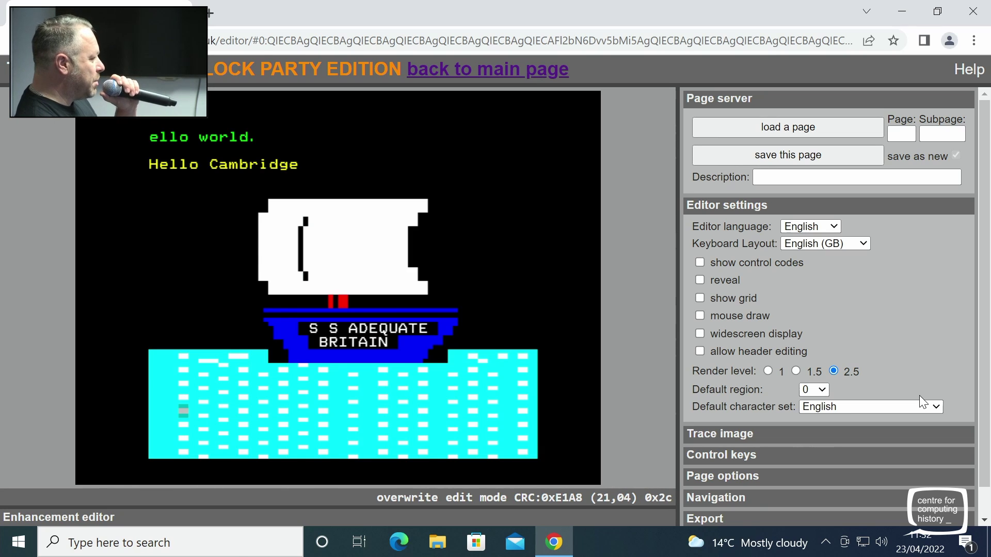
key("Left")
key("Left")
key("Left")
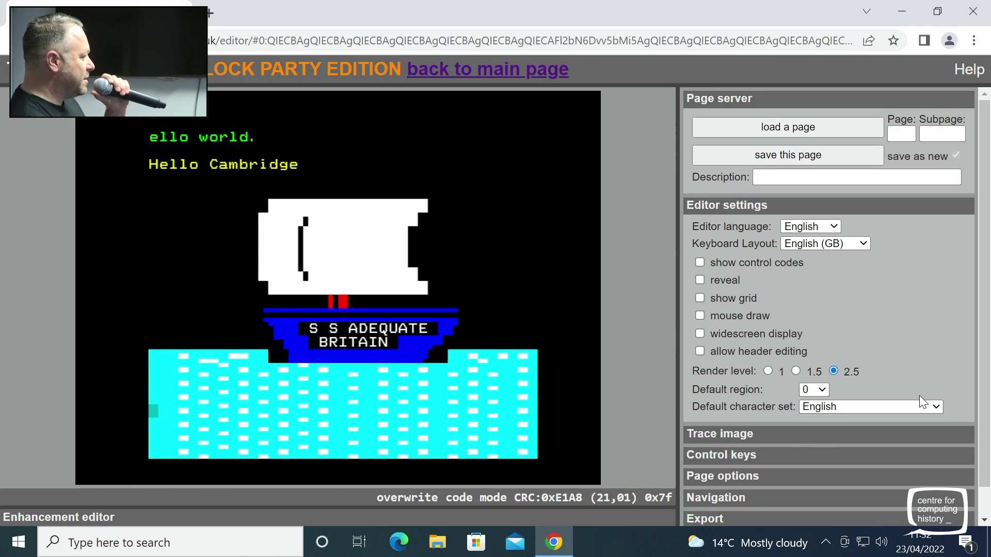
key("Escape")
key("Right")
key("Right")
key("Right")
key("Right")
key("Right")
key("Right")
key("Right")
key("Right")
key("Right")
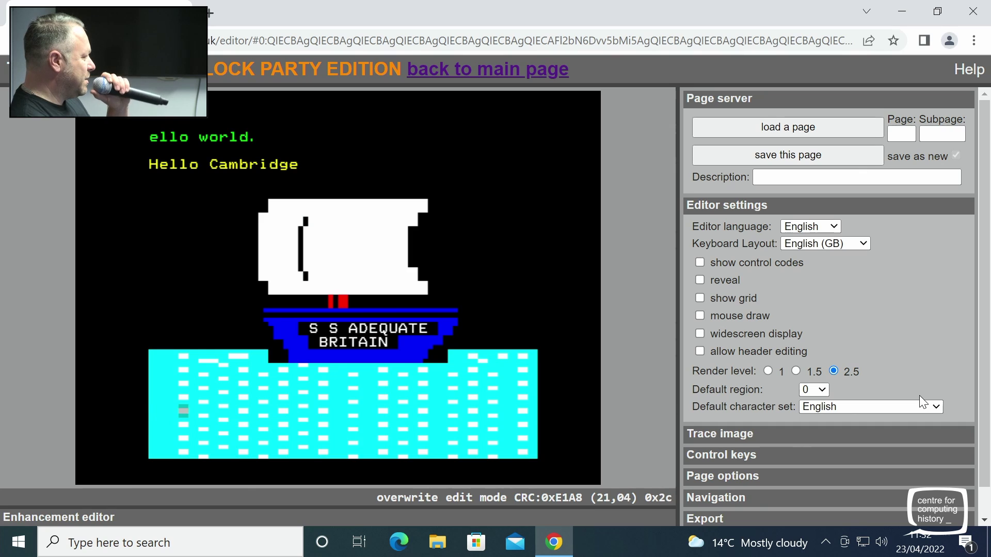
key("Right")
key("Right")
key("Right")
key("Right")
key("Right")
key("Right")
key("Right")
key("Right")
key("Right")
key("Right")
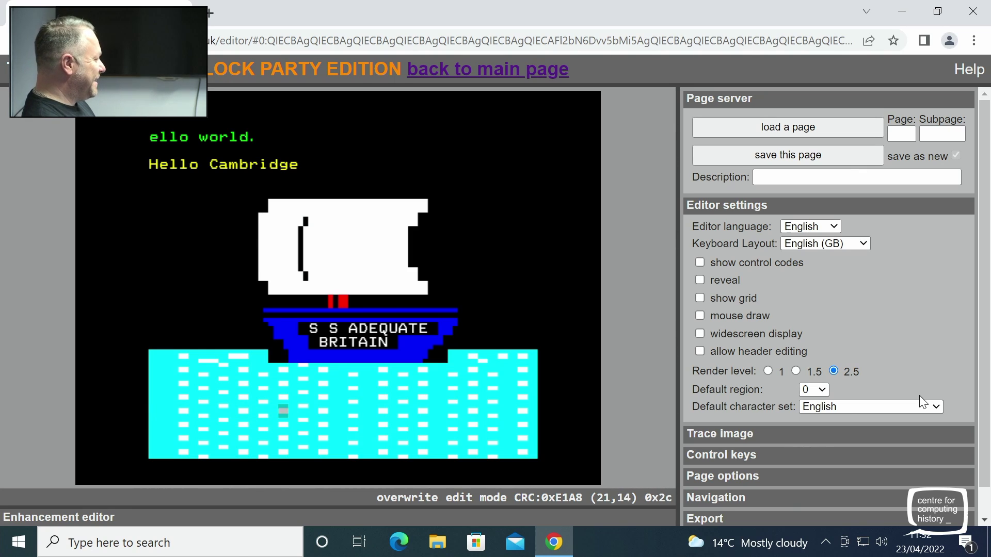
key("Left")
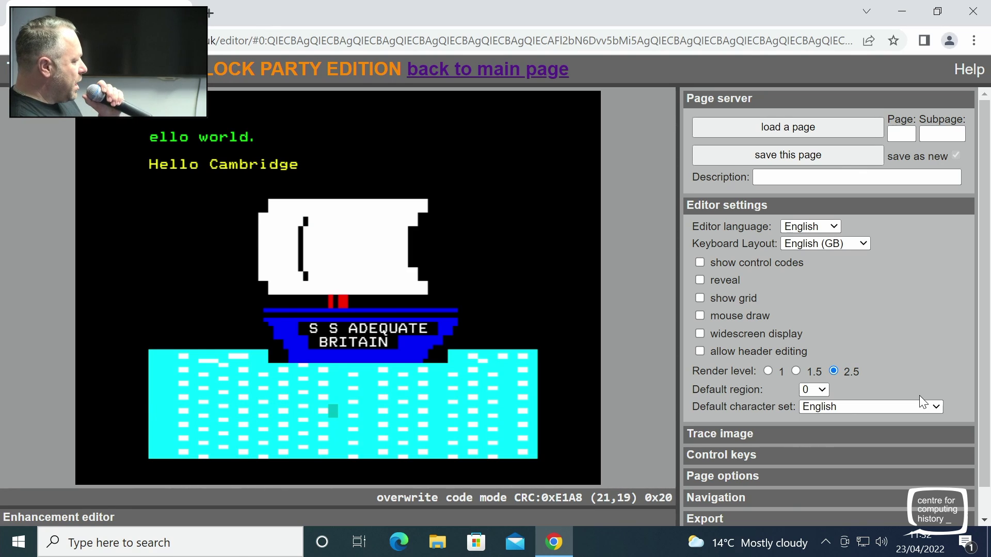
key("shift+r")
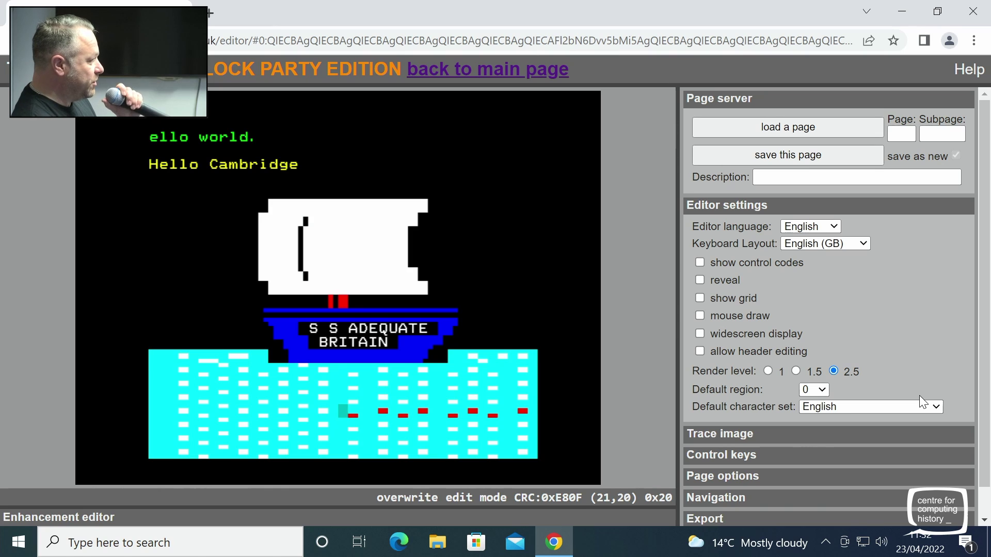
Draw a small red mosaic shape across columns 21 and 22 of row 21 in the sea
key("Right")
key("x")
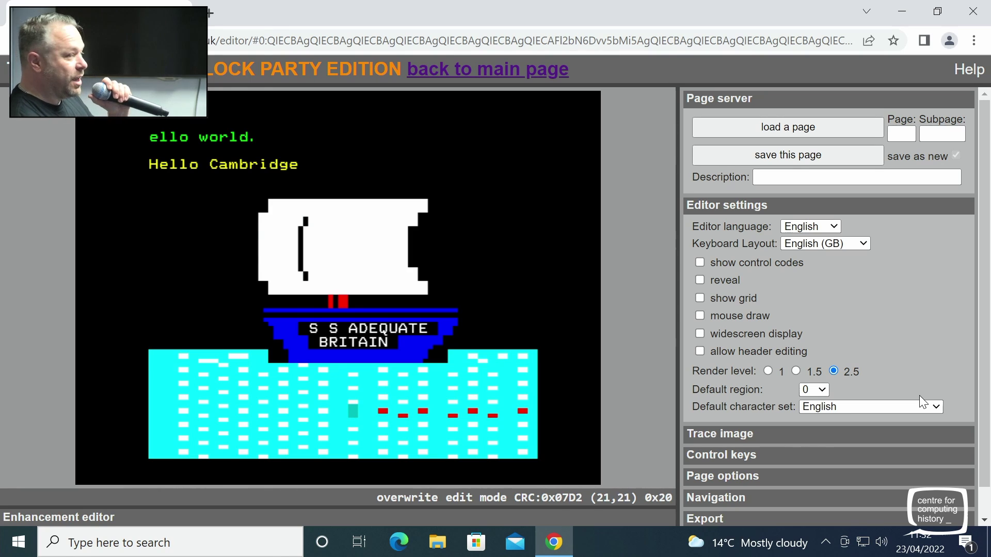
key("z")
key("x")
key("Right")
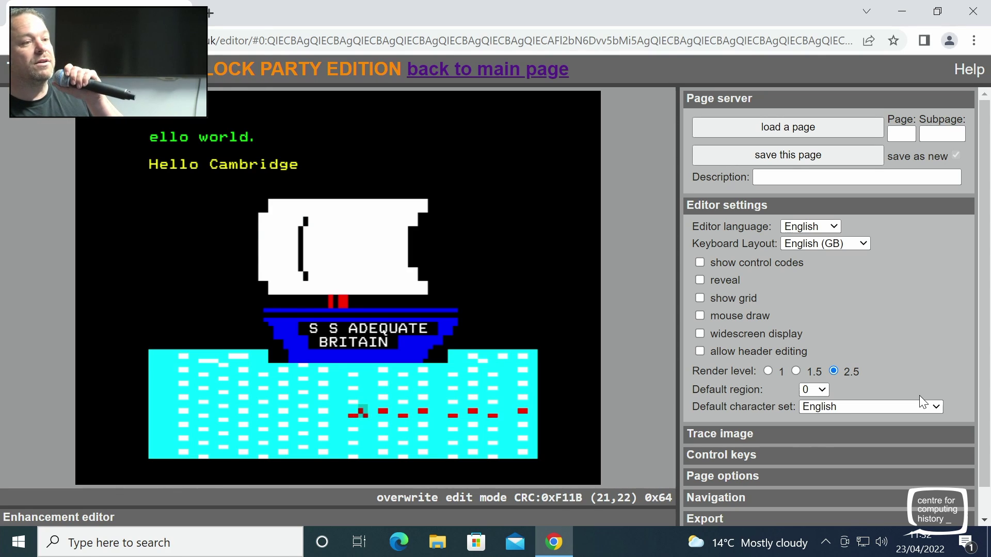
key("x")
key("Left")
key("Right")
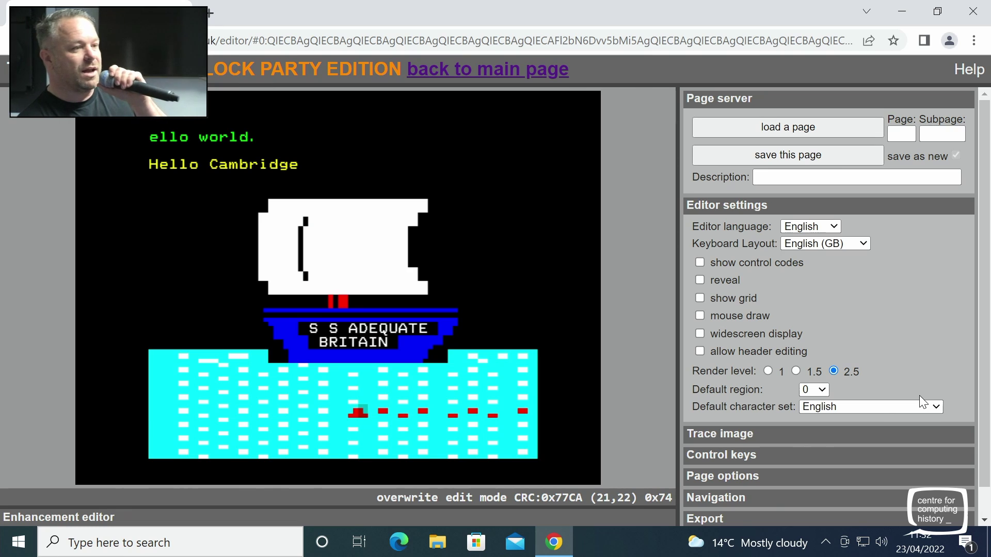
key("Down")
key("Right")
key("Up")
key("Left")
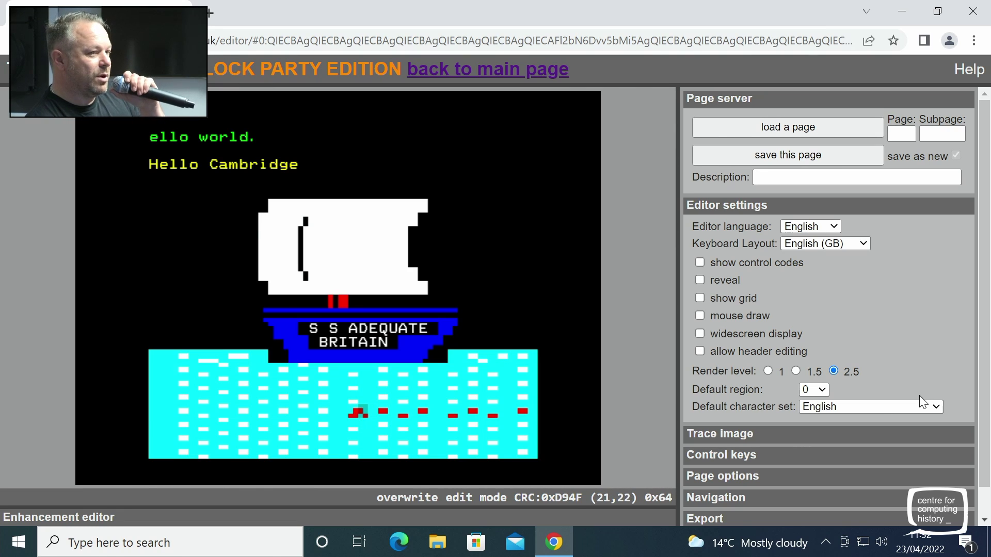
Try other pixel patterns in the red shape's cell at row 21, column 22, and restore the previous pattern
key("s")
key("s")
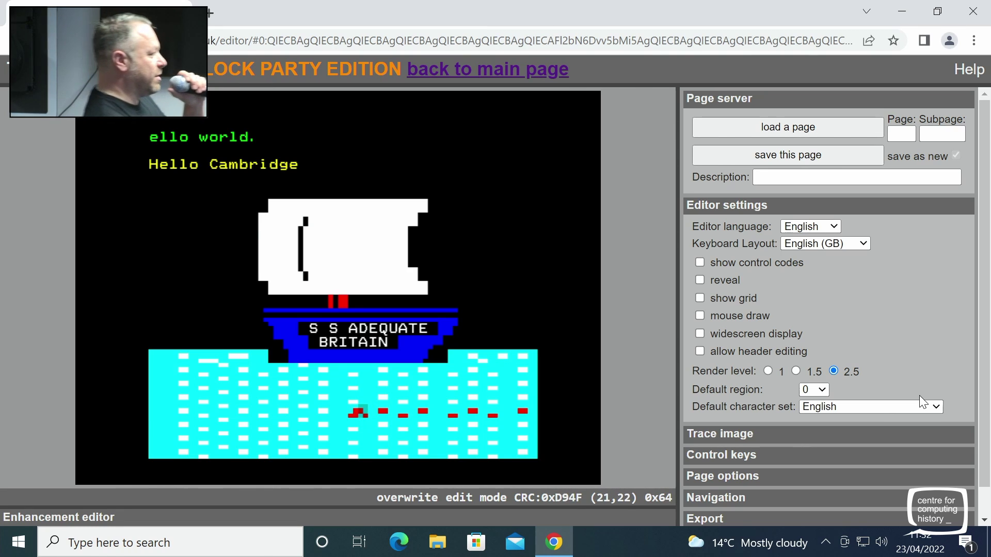
key("s")
key("Right")
key("Left")
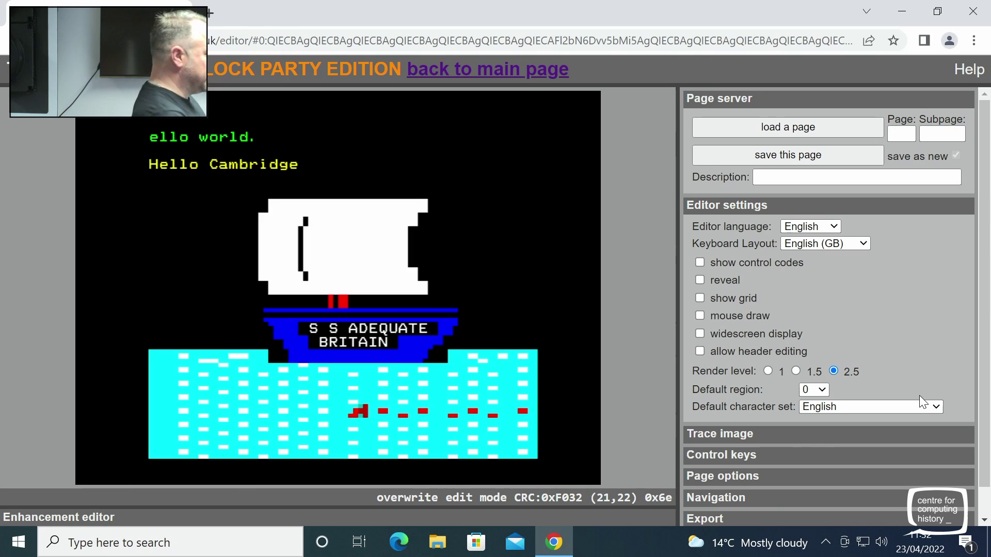
key("s")
key("z")
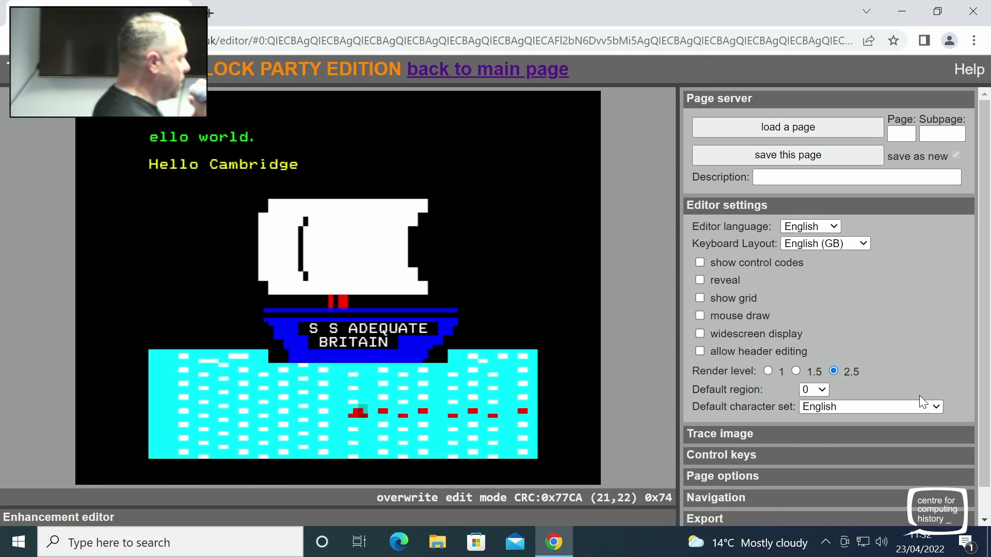
key("z")
End the red colouring in row 21 with a cyan mosaic code at column 27
key("Right")
key("Right")
key("Right")
key("Right")
key("Right")
key("Right")
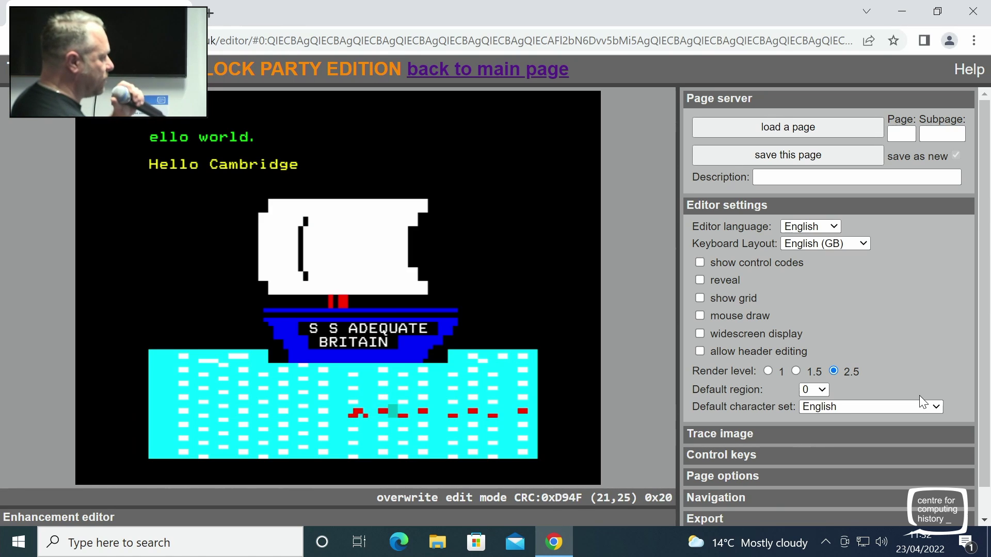
key("Left")
key("Escape")
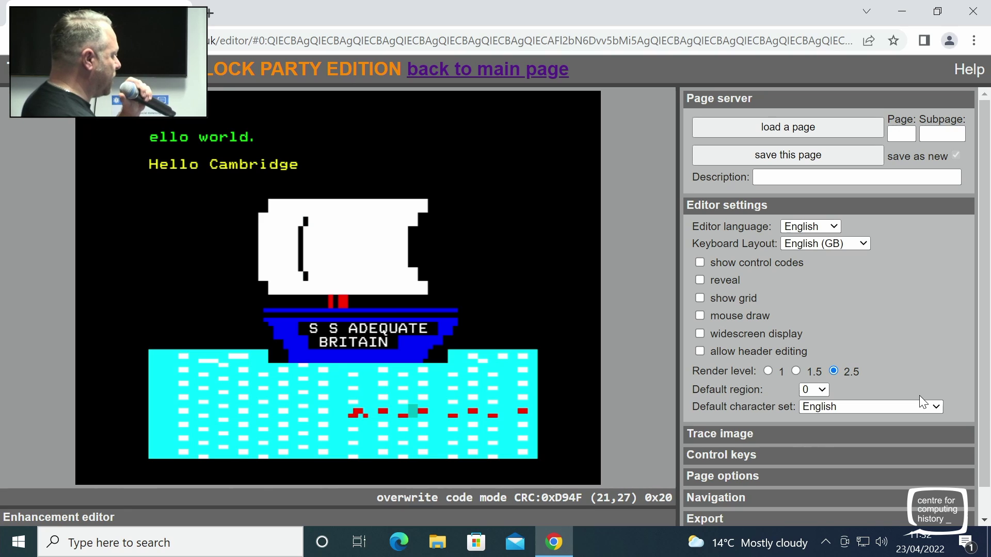
key("shift+c")
Try black pixel patterns in the sail cell at row 11, column 17, and restore it to solid white
key("Up")
key("Up")
key("Up")
key("Up")
key("Up")
key("Up")
key("Up")
key("Up")
key("Up")
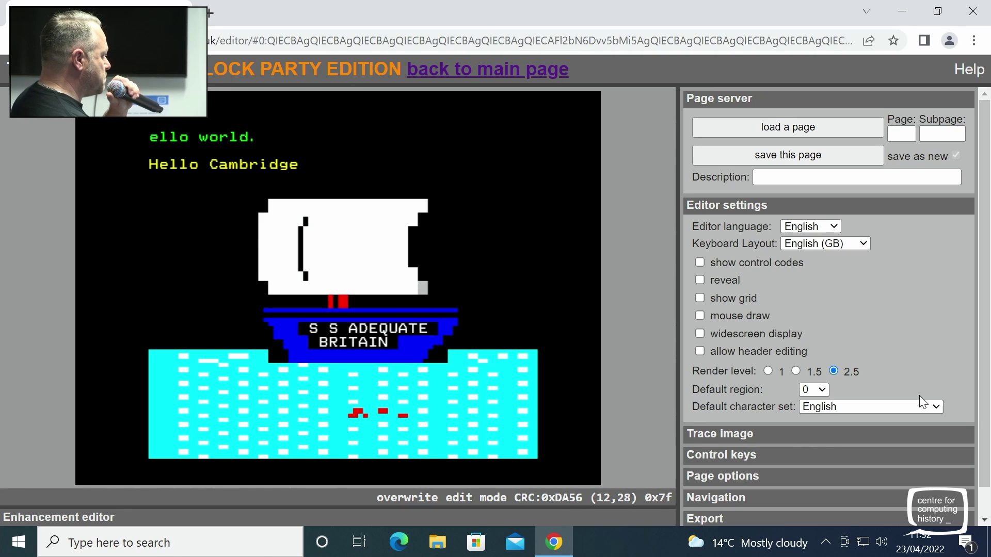
key("Up")
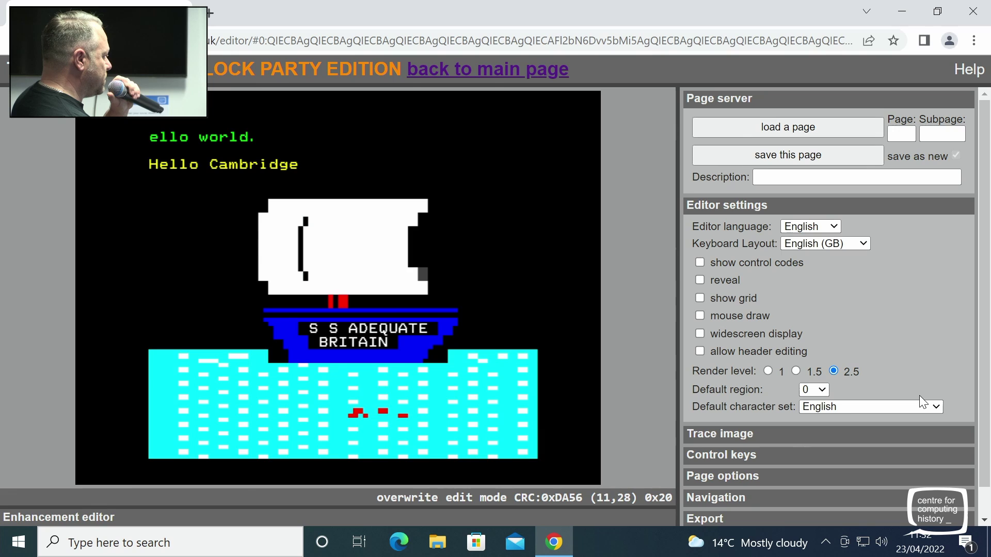
key("Left")
key("Left")
key("Left")
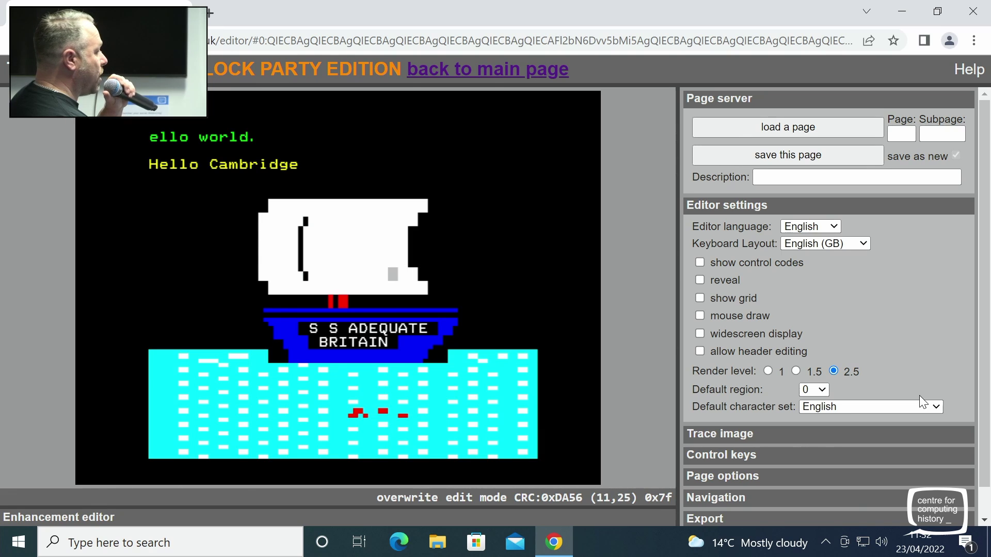
key("Left")
key("Left")
key("Left")
key("Left")
key("Left")
key("Left")
key("Left")
key("Left")
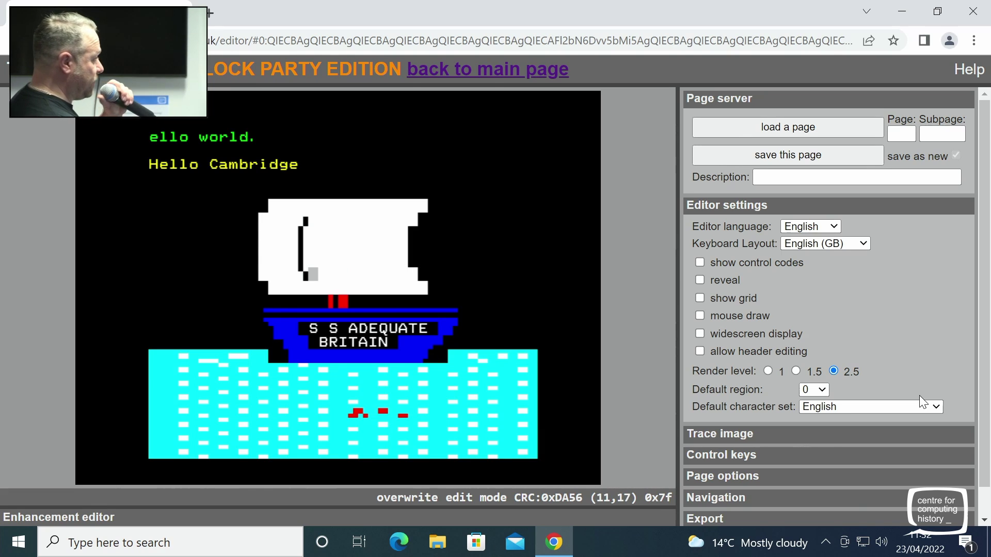
key("Down")
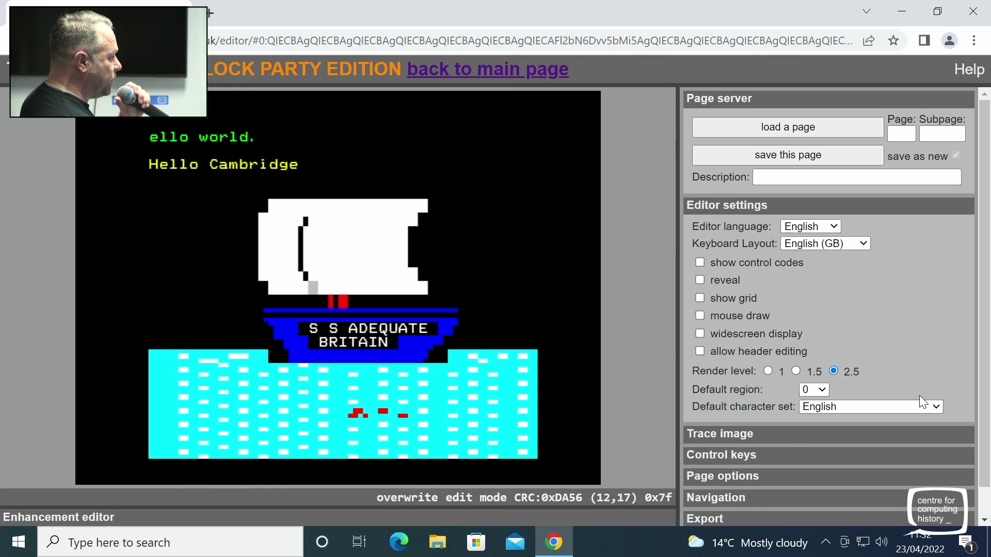
key("Down")
key("Up")
key("Up")
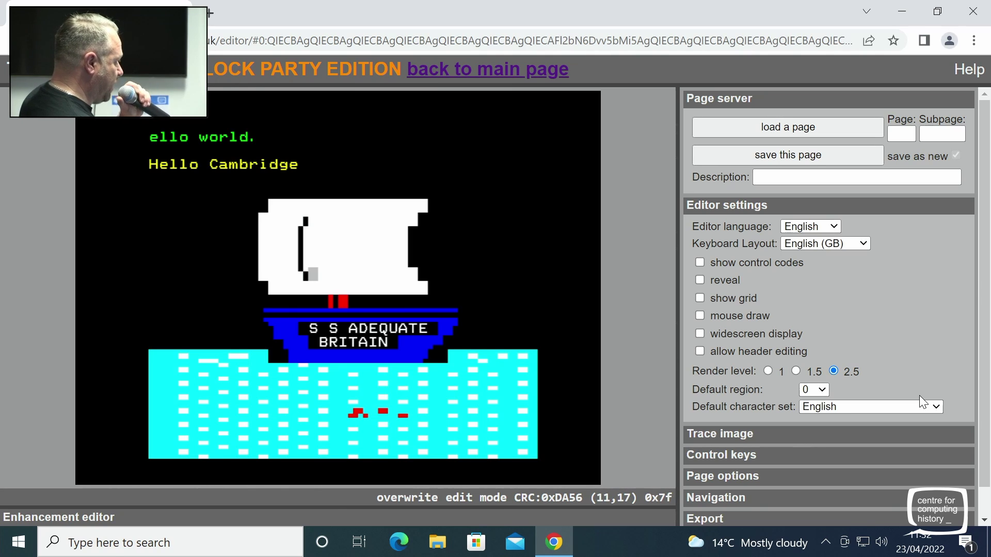
key("q")
key("s")
key("z")
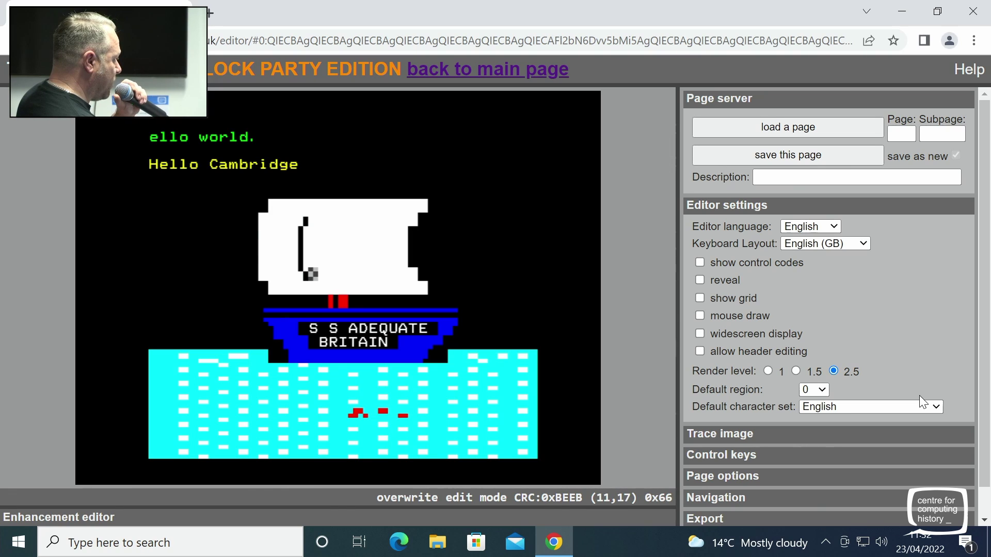
key("r")
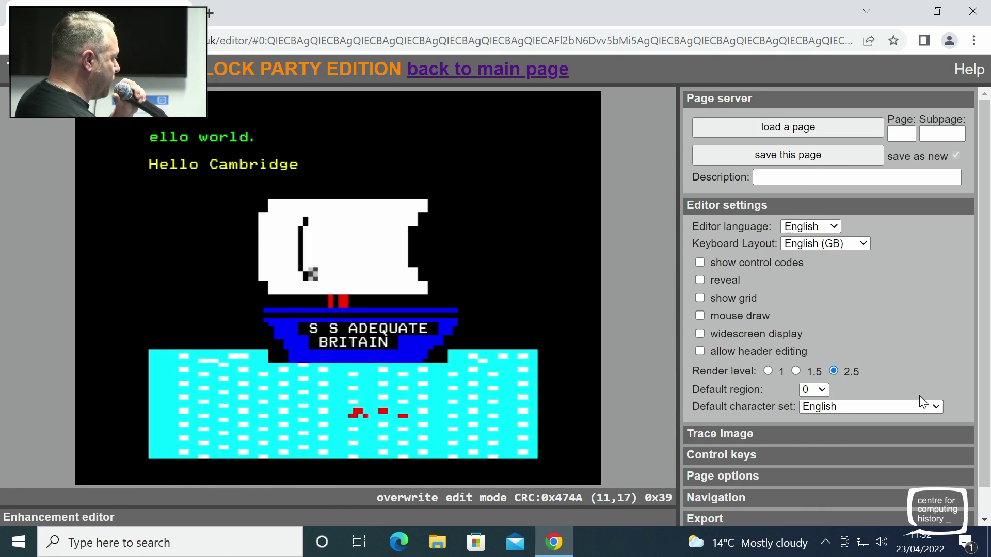
key("r")
key("r")
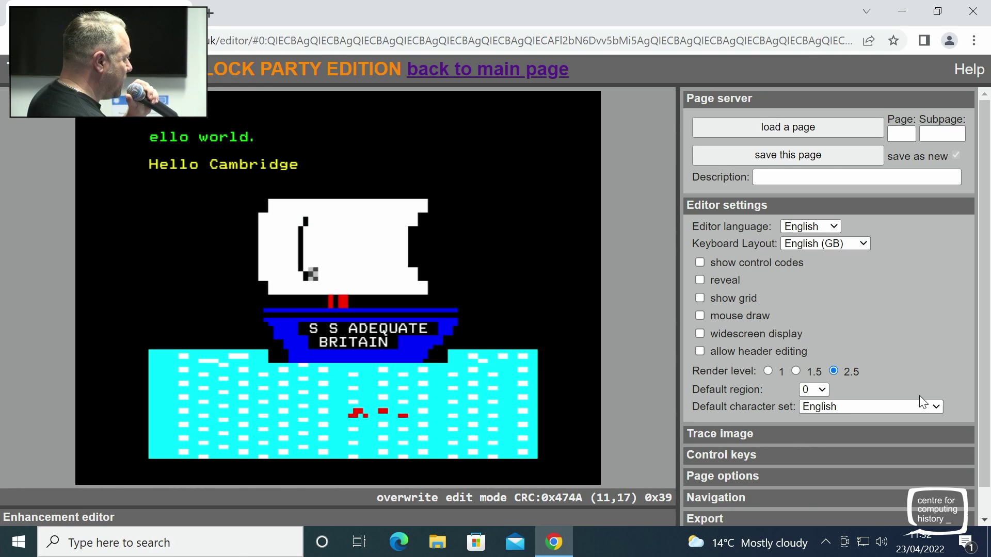
key("x")
key("w")
key("a")
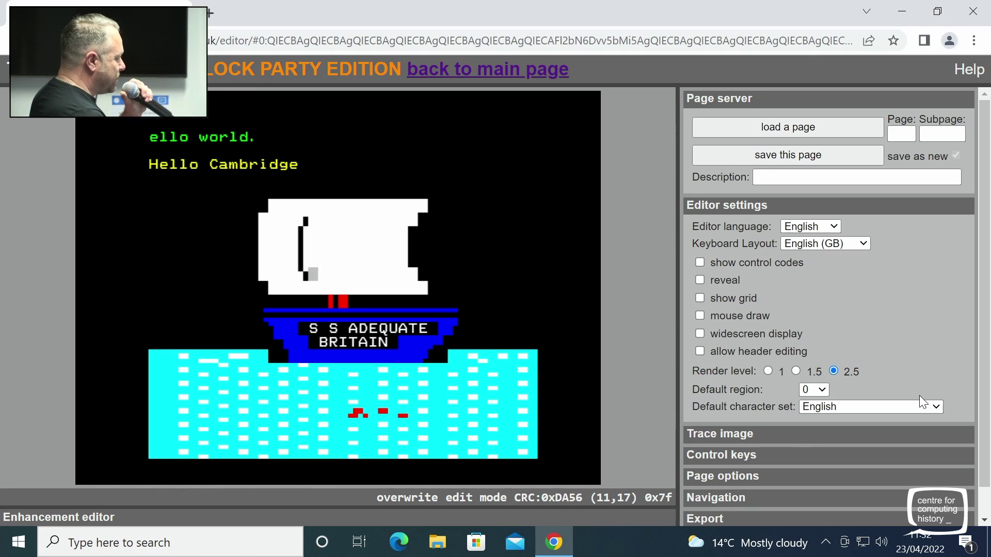
Start a second black curve in the sail by clearing the middle-right and bottom-right pixels at row 11, column 23
key("Right")
key("Right")
key("Right")
key("Right")
key("Right")
key("Right")
key("q")
key("s")
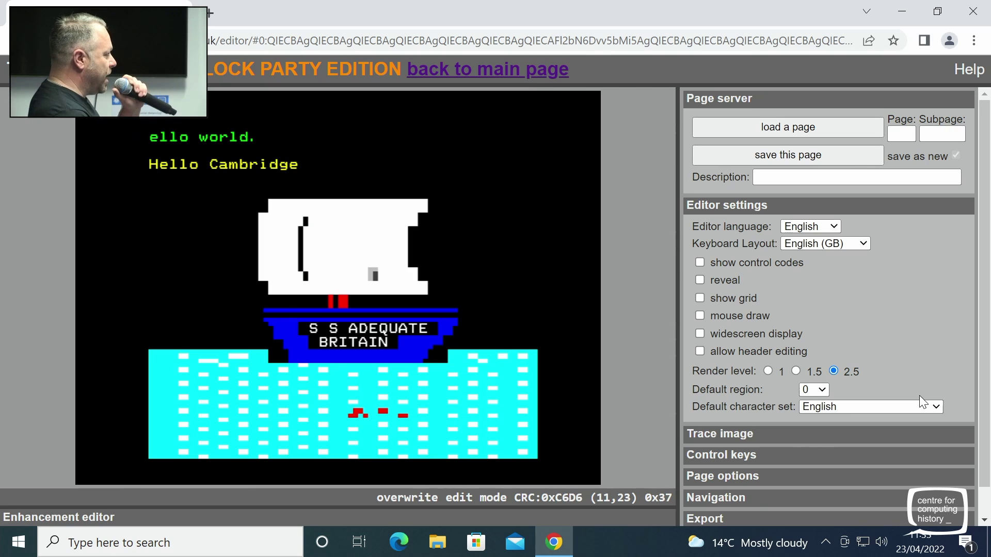
Extend the second sail curve upwards by clearing the three left-hand pixels of column 23 in rows 10, 9 and 8
key("Up")
key("Down")
key("Up")
key("z")
key("q")
key("Up")
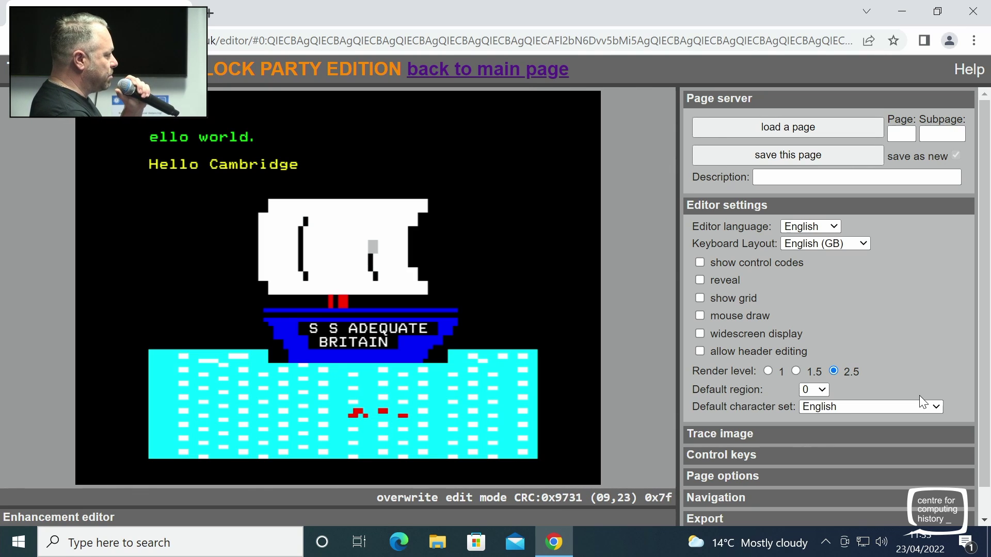
key("z")
key("a")
key("q")
key("Up")
key("z")
key("a")
key("q")
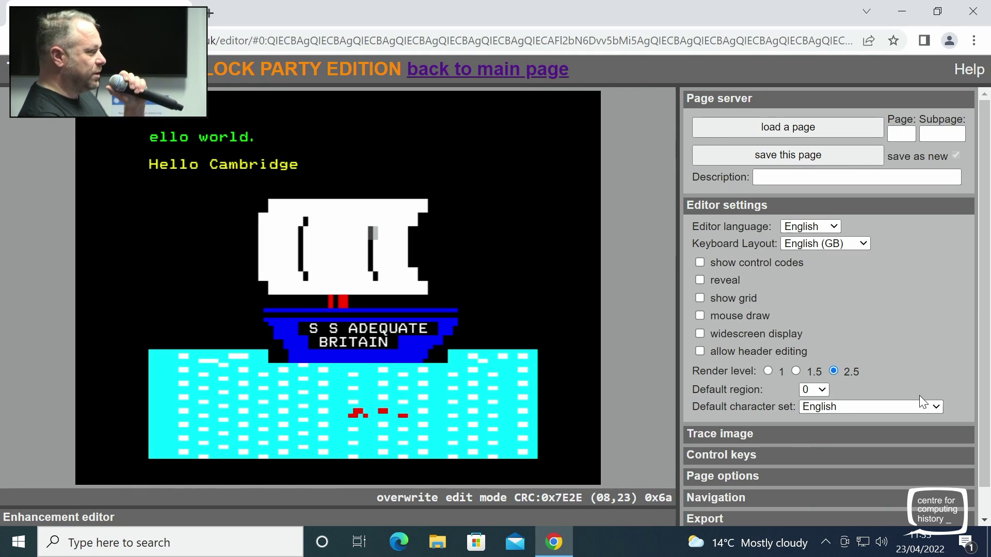
Finish the second sail curve by clearing the middle-right and bottom-right pixels at row 7, column 23
key("Up")
key("s")
key("x")
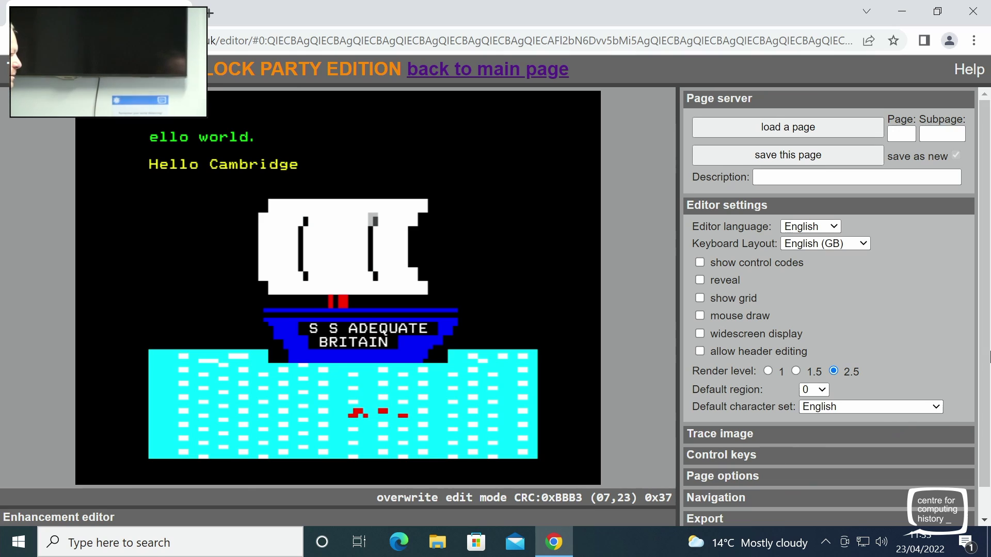
Turn on the character grid and move the text cursor to row 6, column 3, beside the sail
left_click(700, 297)
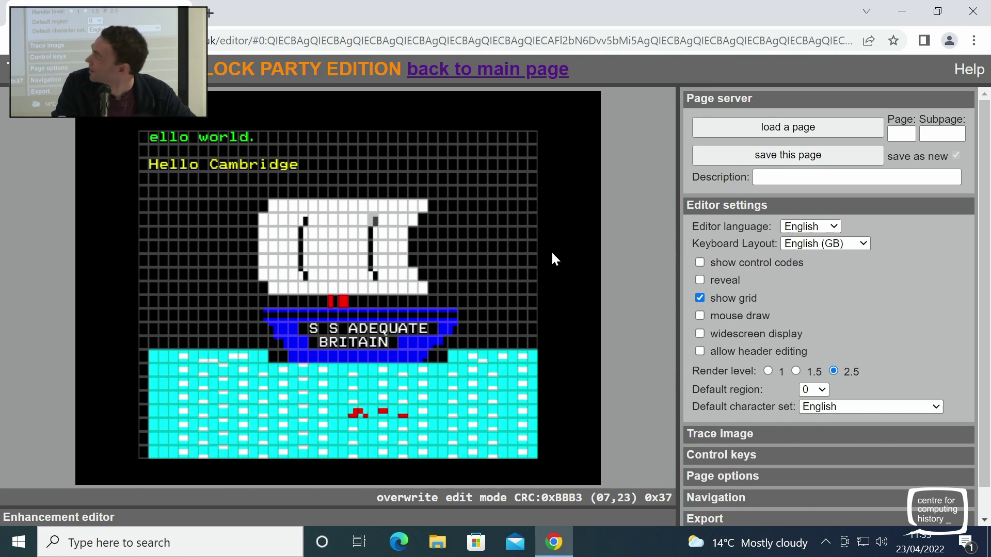
key("Left")
key("Left")
key("Left")
key("Left")
key("Left")
key("Left")
key("Left")
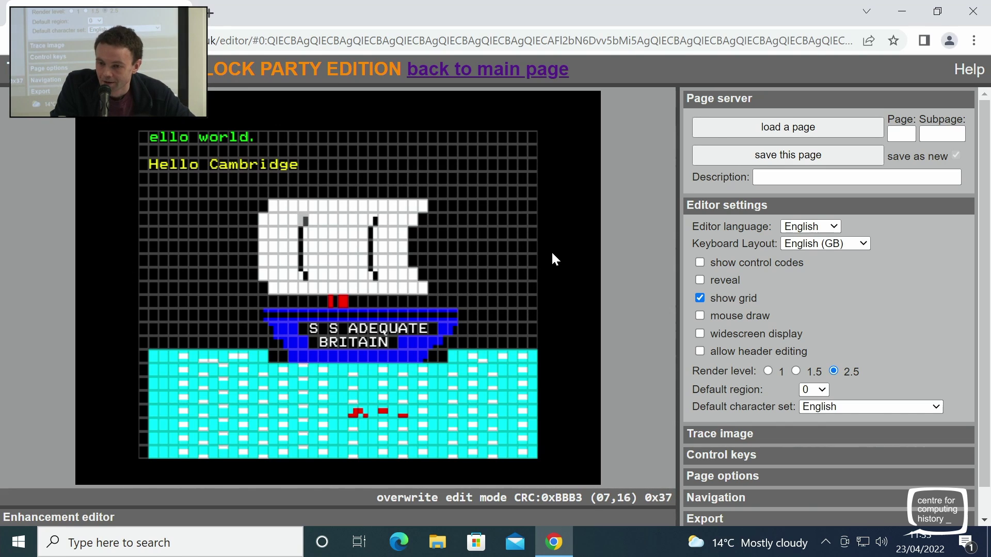
key("Up")
key("Left")
key("Left")
key("Left")
key("Left")
key("Left")
key("Left")
key("Left")
key("Left")
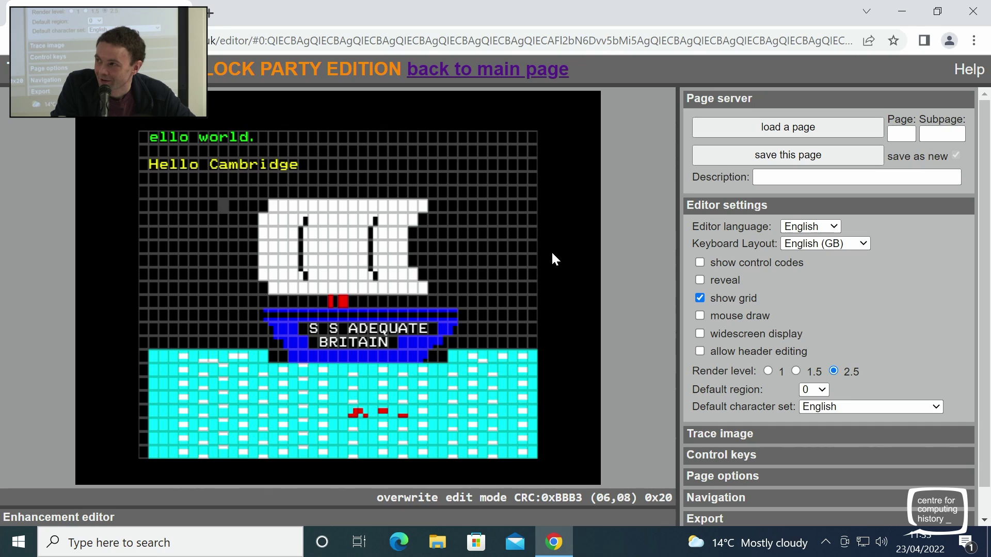
key("Left")
key("Right")
key("Down")
key("Left")
key("Left")
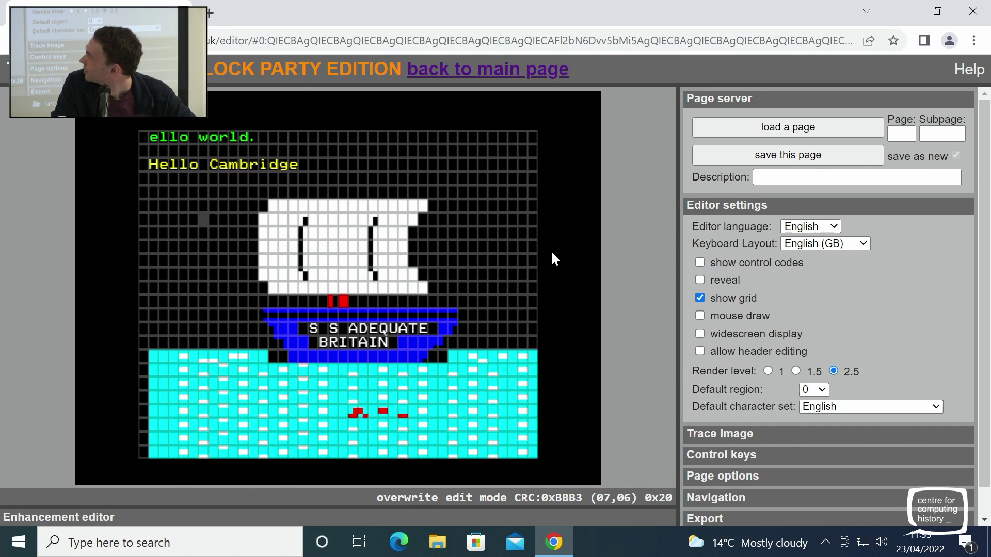
key("Up")
key("Left")
key("Left")
key("Left")
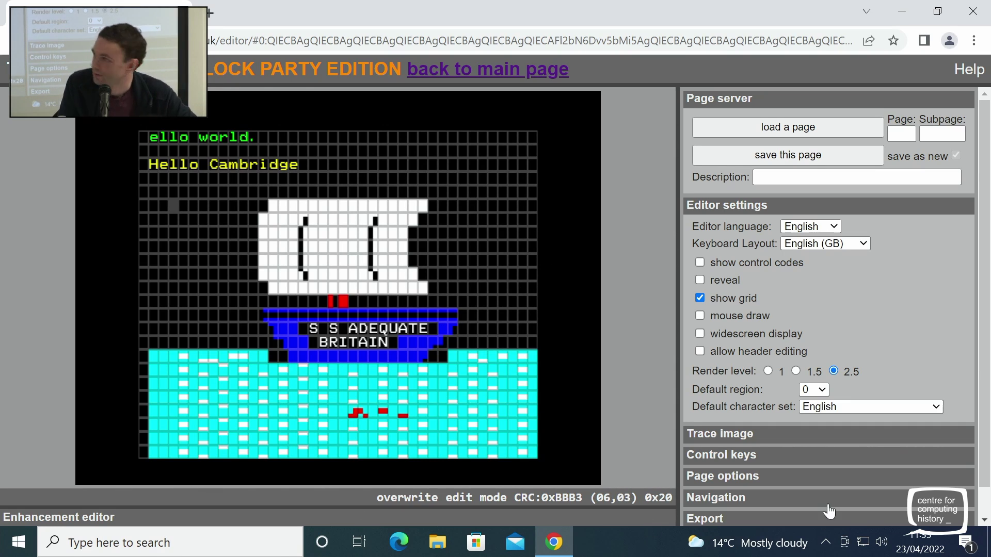
Show the control codes and insert a separated graphics code at row 6, column 2
left_click(700, 300)
left_click(699, 299)
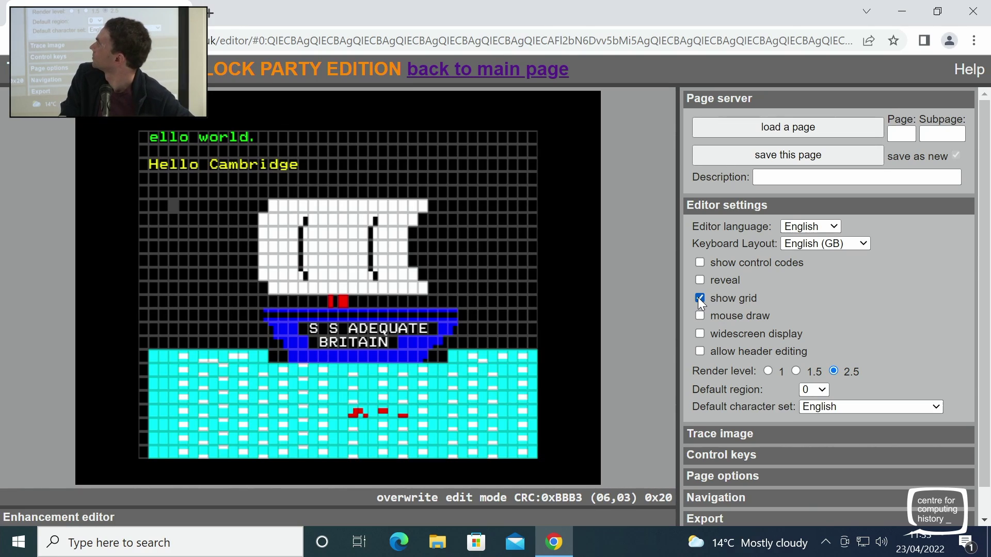
left_click(700, 262)
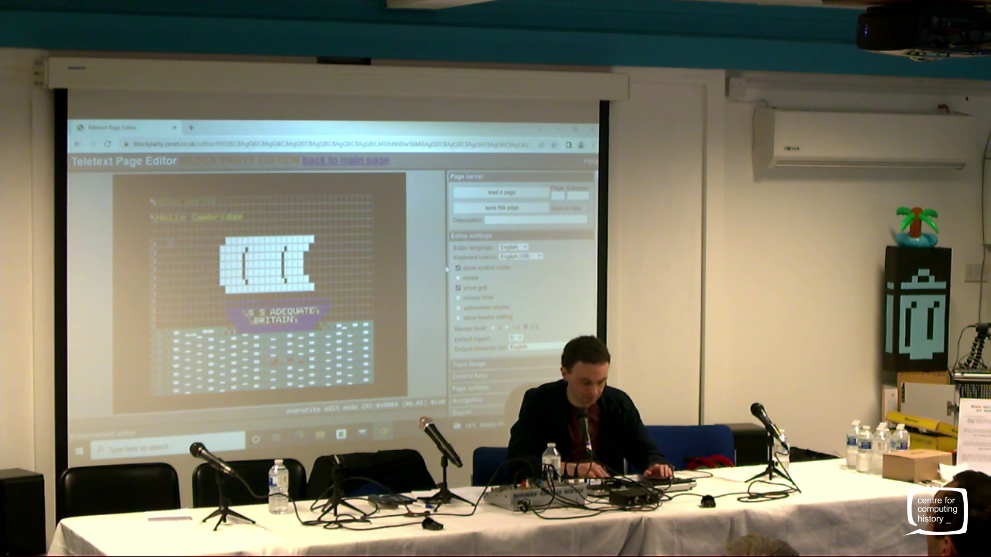
key("Escape")
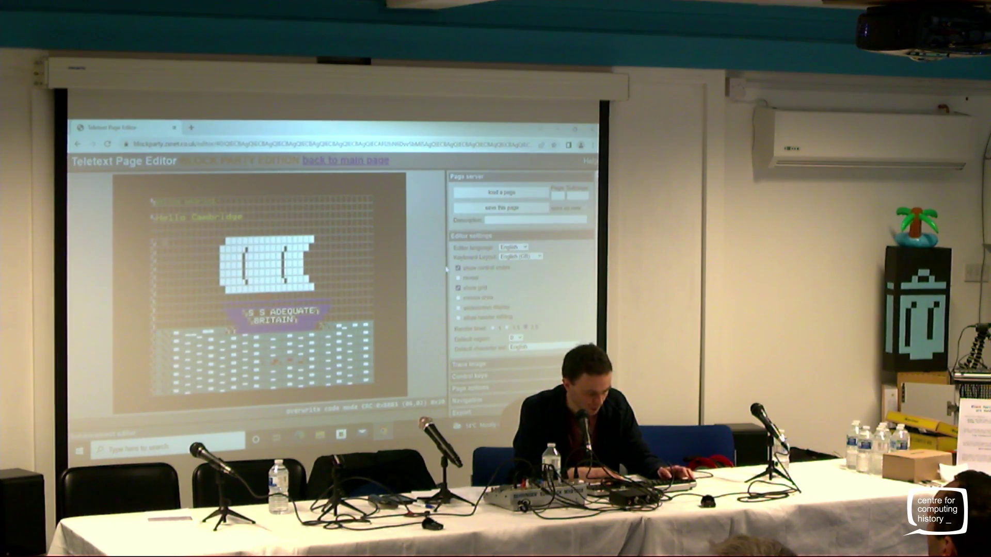
key("Escape")
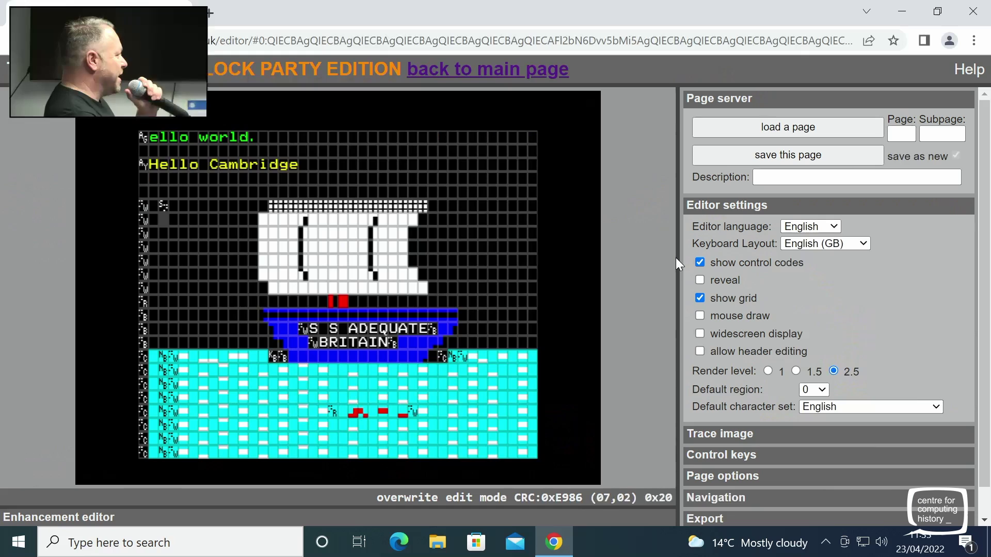
Insert separated graphics codes at column 2 in rows 7 to 12, covering the rest of the sail
key("Escape")
key("d")
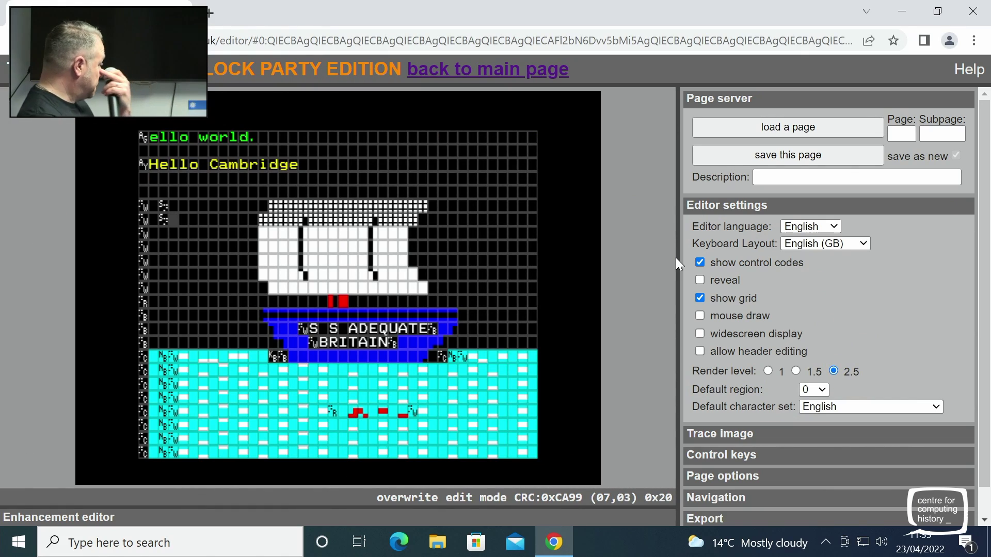
key("Down")
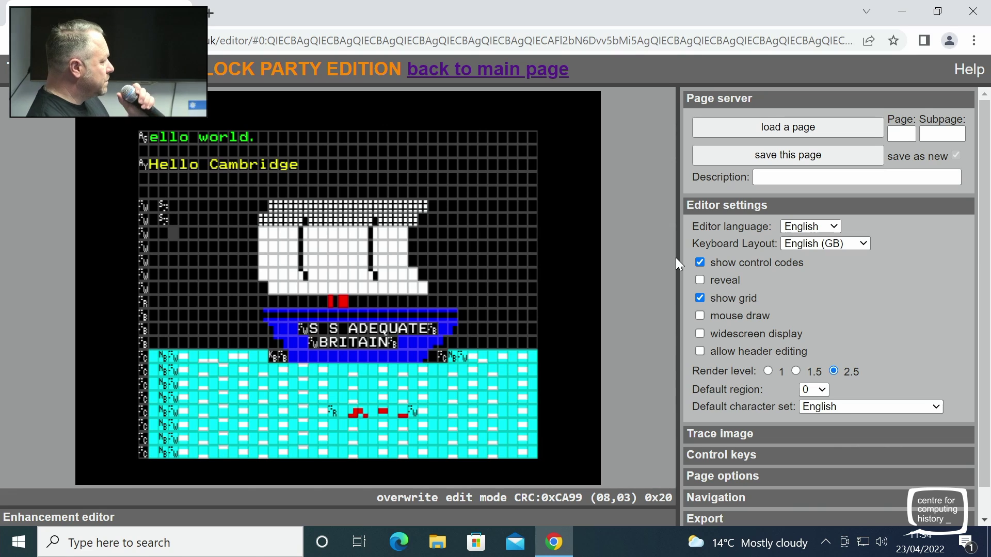
key("Left")
key("s")
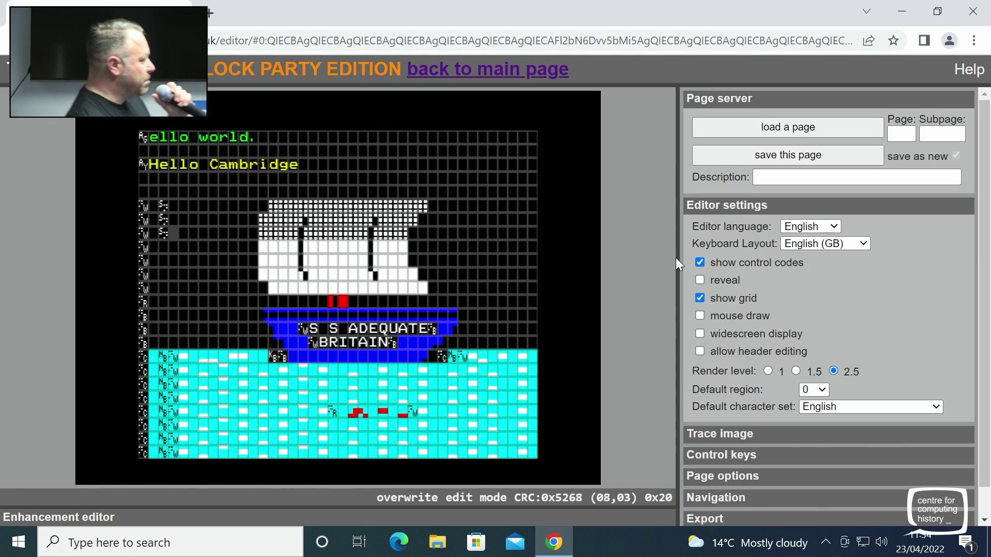
key("Down")
key("Escape")
key("s")
key("Down")
key("Escape")
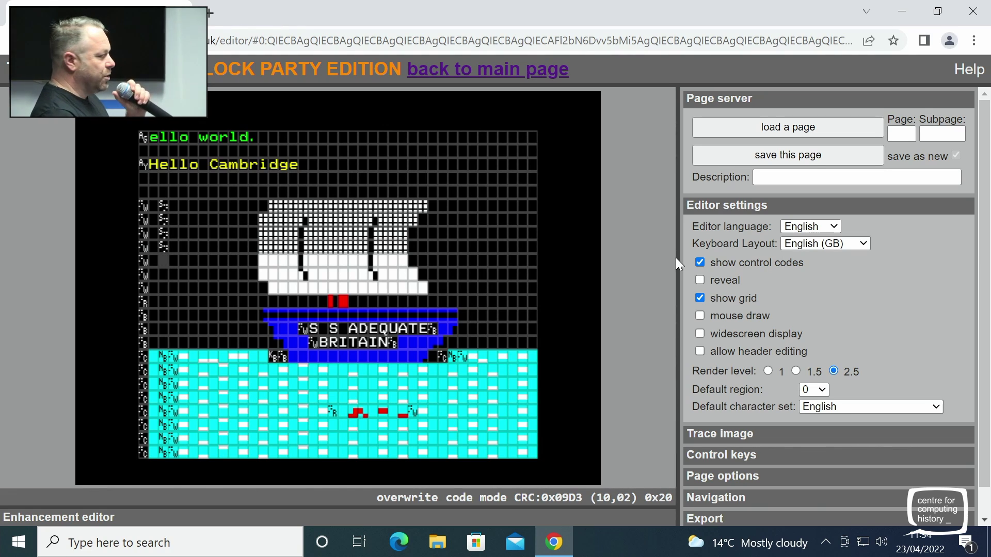
key("s")
key("Down")
key("Escape")
key("s")
key("Down")
key("Left")
key("Escape")
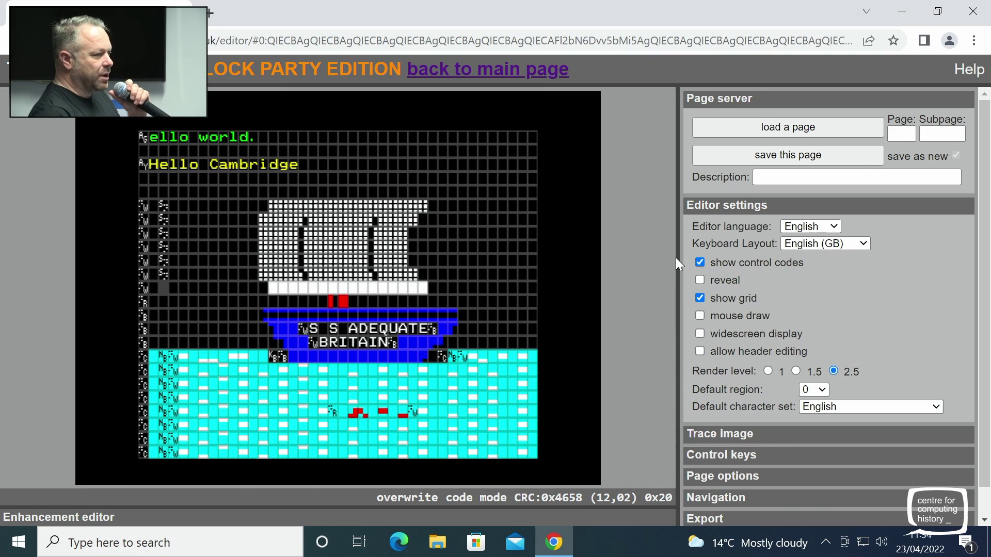
key("s")
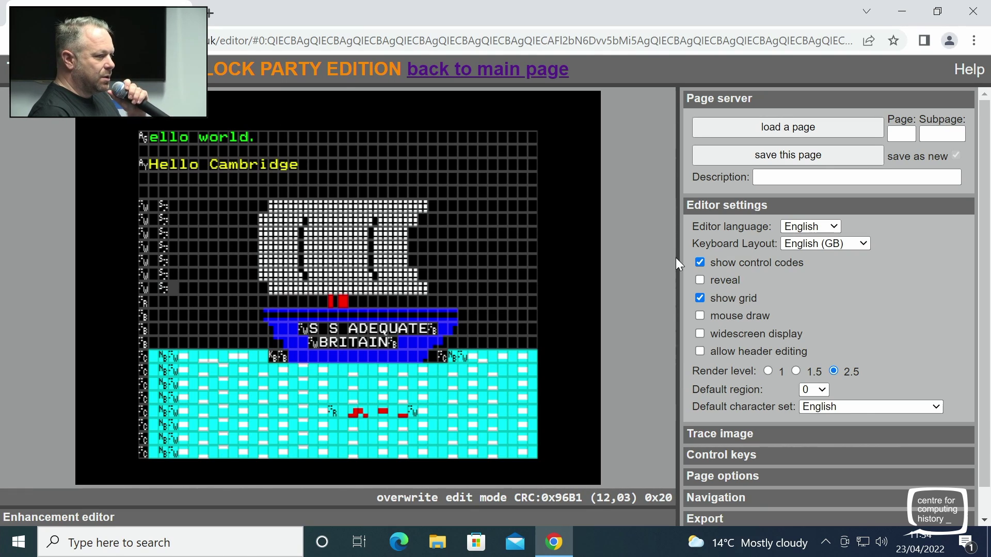
key("Down")
key("Down")
key("Down")
key("Up")
key("Up")
key("Up")
key("Up")
key("Up")
key("Right")
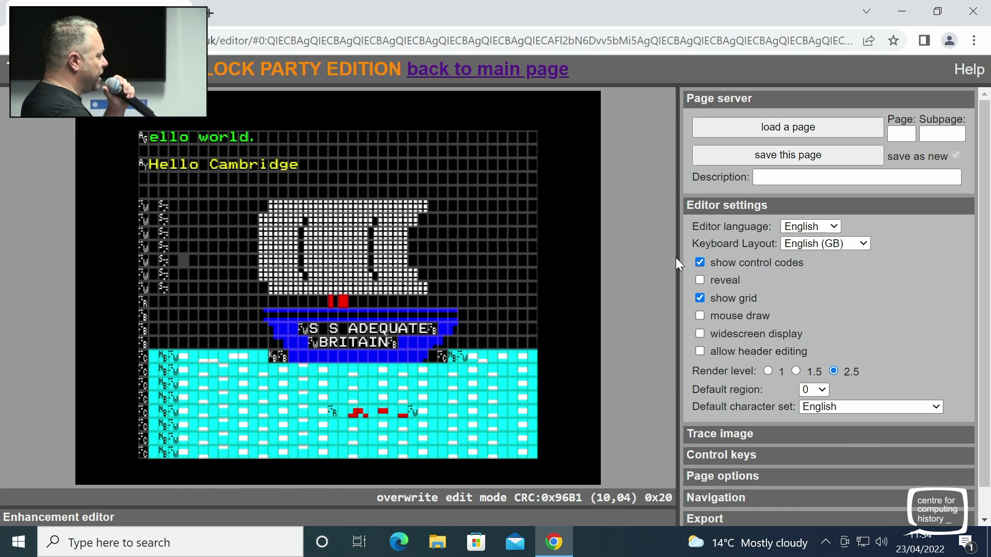
key("Right")
key("Right")
key("Right")
key("Right")
key("Right")
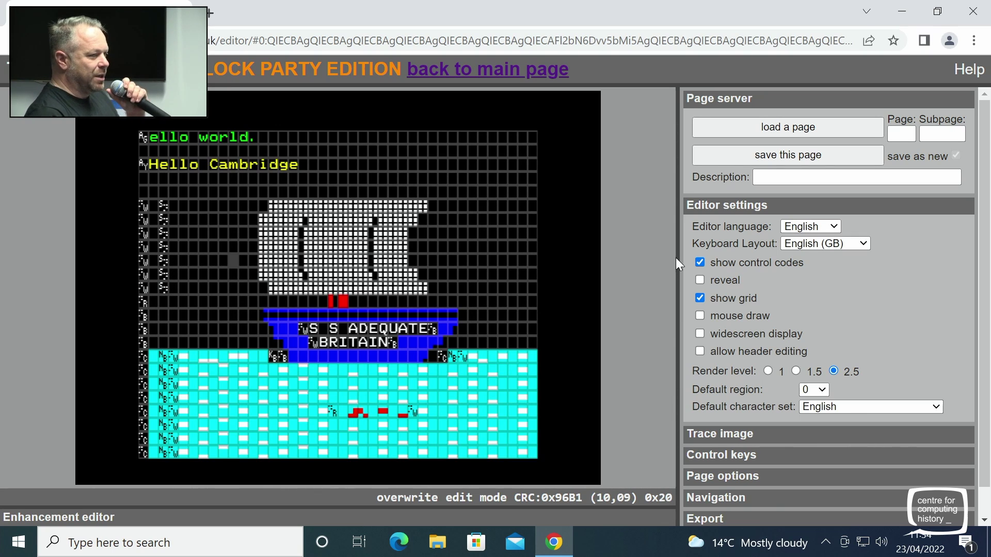
key("Left")
key("Left")
key("Left")
key("Left")
key("Left")
key("Left")
key("Left")
key("Left")
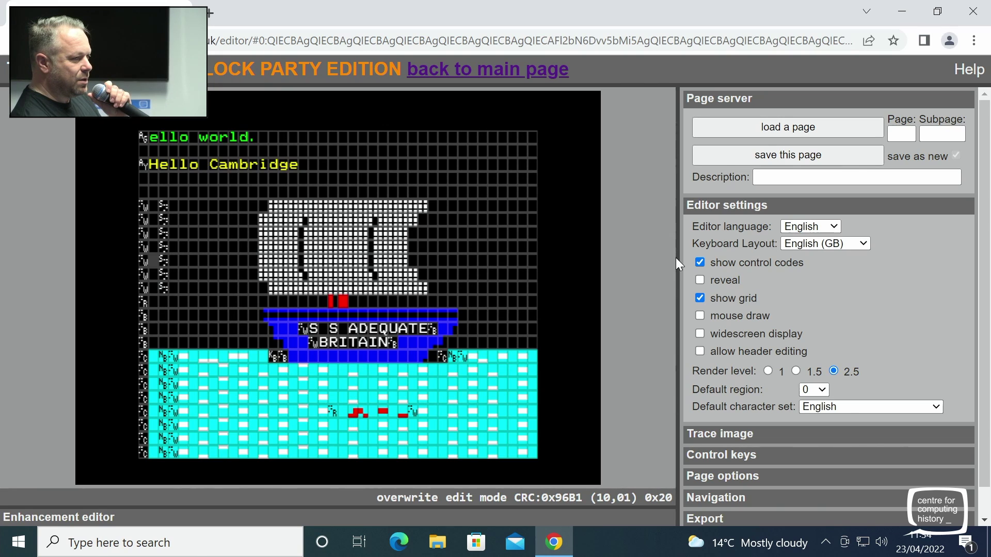
key("Up")
key("Up")
key("Up")
key("Up")
key("Up")
key("Up")
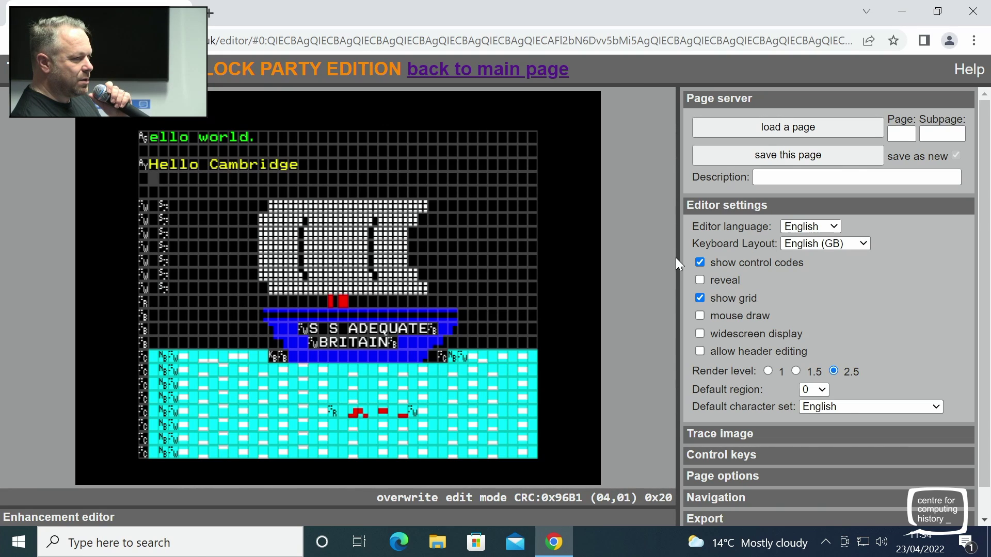
key("Down")
key("Down")
key("Down")
key("Down")
key("Down")
key("Down")
Draw solid blocks from row 15, column 35 into column 36 and up to row 6, in the empty area beside the boat
key("Right")
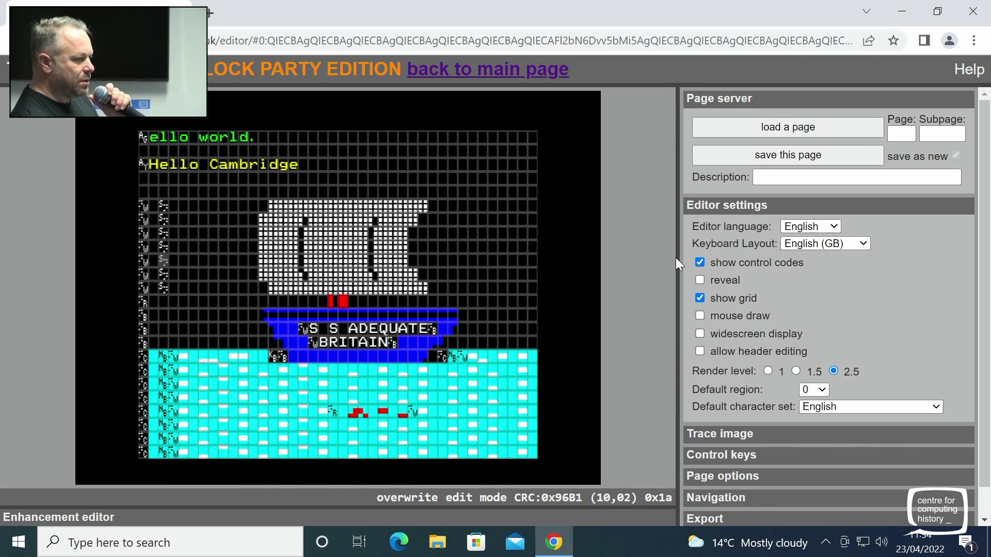
key("Right")
key("Right")
key("Right")
key("Right")
key("Right")
key("Right")
key("Right")
key("Right")
key("Right")
key("Right")
key("Right")
key("Right")
key("Right")
key("Right")
key("Right")
key("Right")
key("Right")
key("Right")
key("Right")
key("Right")
key("Down")
key("Down")
key("Down")
key("Right")
key("Right")
key("Right")
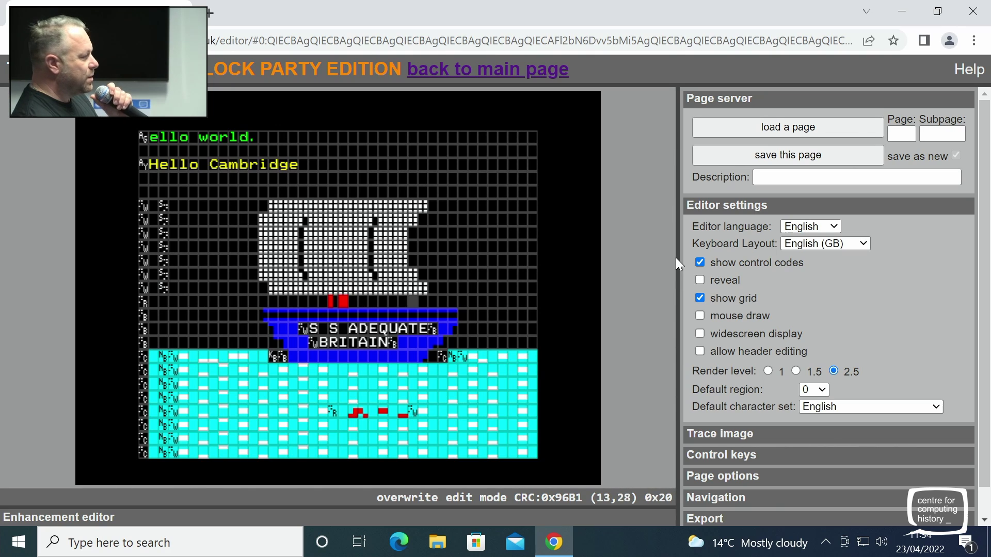
key("Down")
key("Right")
key("Right")
key("Right")
key("Right")
key("Down")
key("Down")
key("Down")
key("Right")
key("Up")
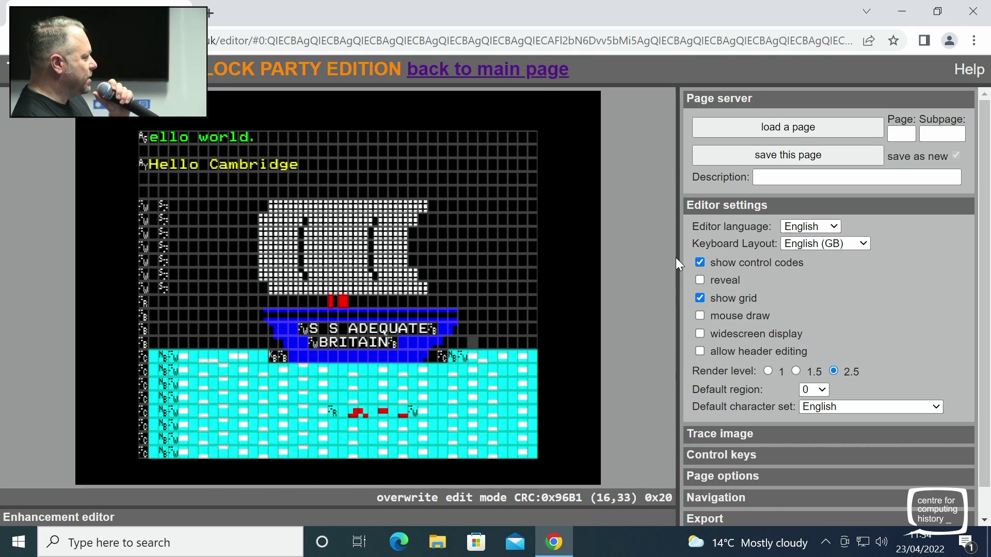
key("Right")
key("Right")
key("Up")
key("Right")
key("Left")
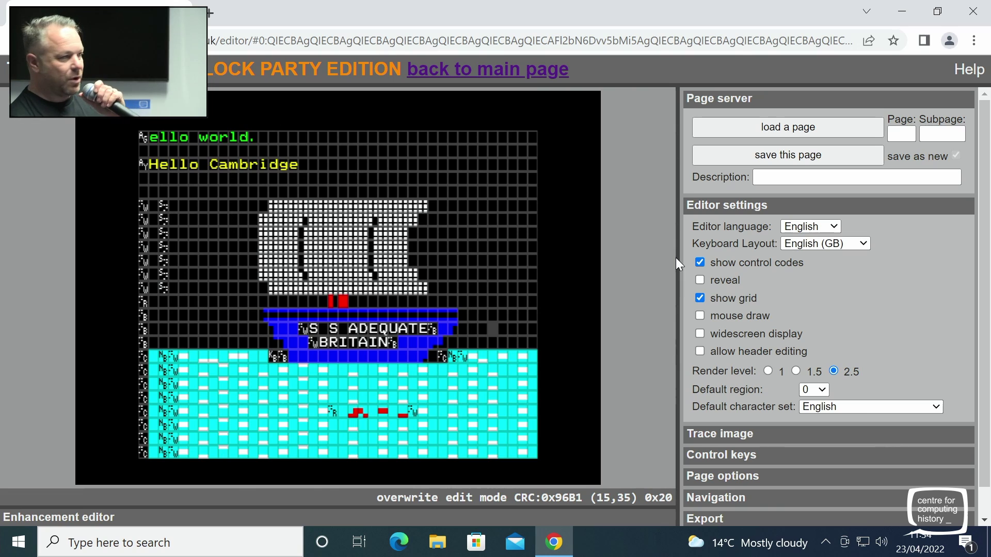
key("shift+Right")
key("shift+Up")
key("shift+Up")
key("shift+Up")
key("shift+Up")
key("shift+Up")
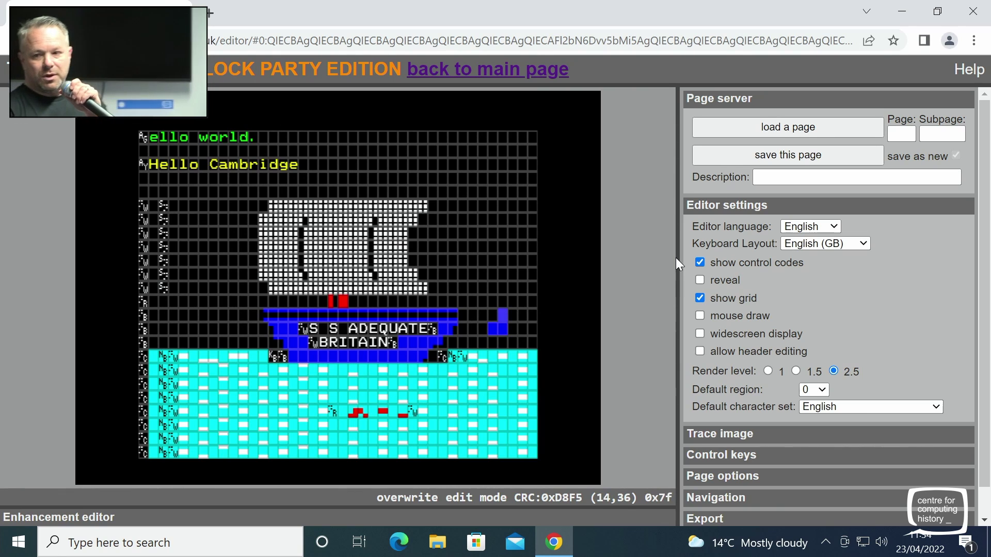
key("shift+Up")
key("shift+Up")
key("shift+Up")
key("shift+Up")
key("shift+Left")
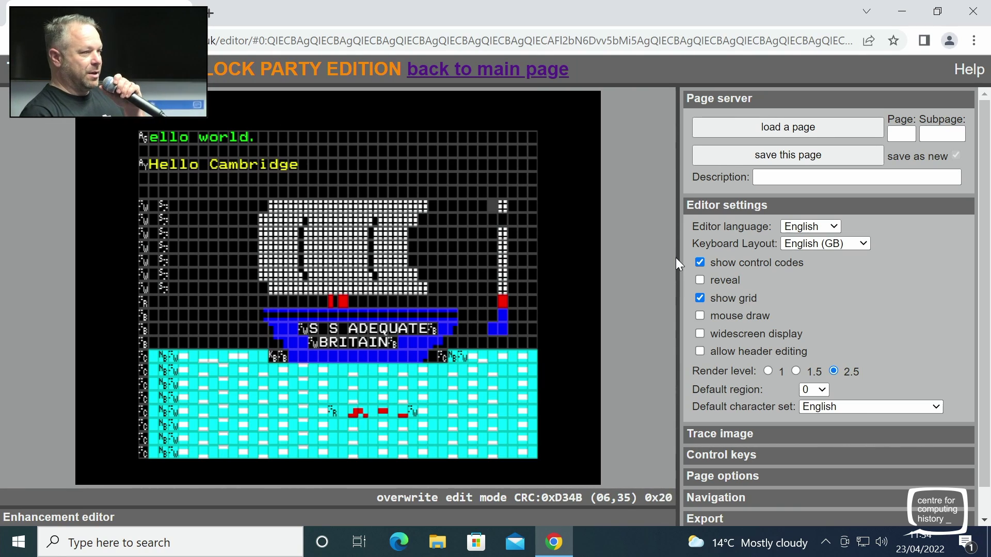
Widen the new vertical bar by filling column 35 with solid blocks from row 6 down to row 13
key("shift+Down")
key("shift+Down")
key("shift+Down")
key("shift+Down")
key("shift+Down")
key("shift+Down")
key("shift+Down")
key("shift+Down")
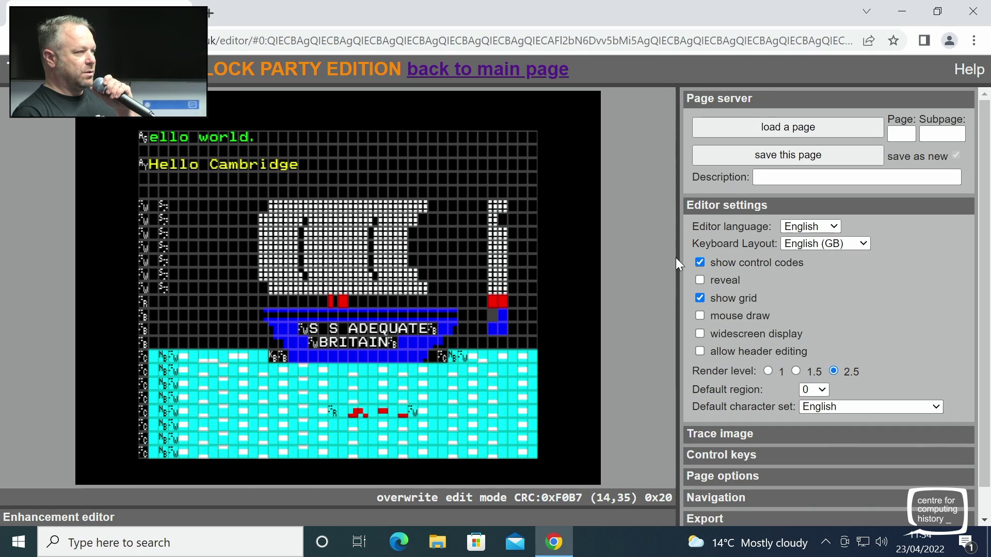
Fill the gaps left in the two-column bar at row 14, column 35 and row 7, column 36
key("shift+Right")
key("shift+Up")
key("shift+Up")
key("shift+Up")
key("shift+Up")
key("shift+Up")
key("shift+Up")
key("shift+Up")
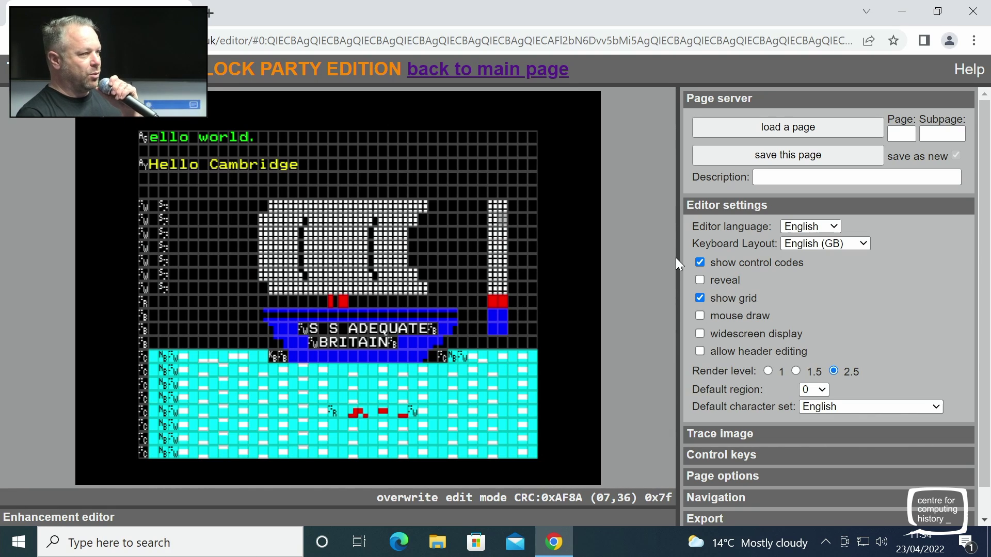
Continue the tall two-column bar diagonally upward with graphics pieces at row 7, column 34 and row 5, column 33
key("shift+Left")
key("shift+Down")
key("shift+Left")
key("shift+Up")
key("shift+Up")
key("shift+Left")
key("shift+Up")
key("shift+Left")
key("shift+Down")
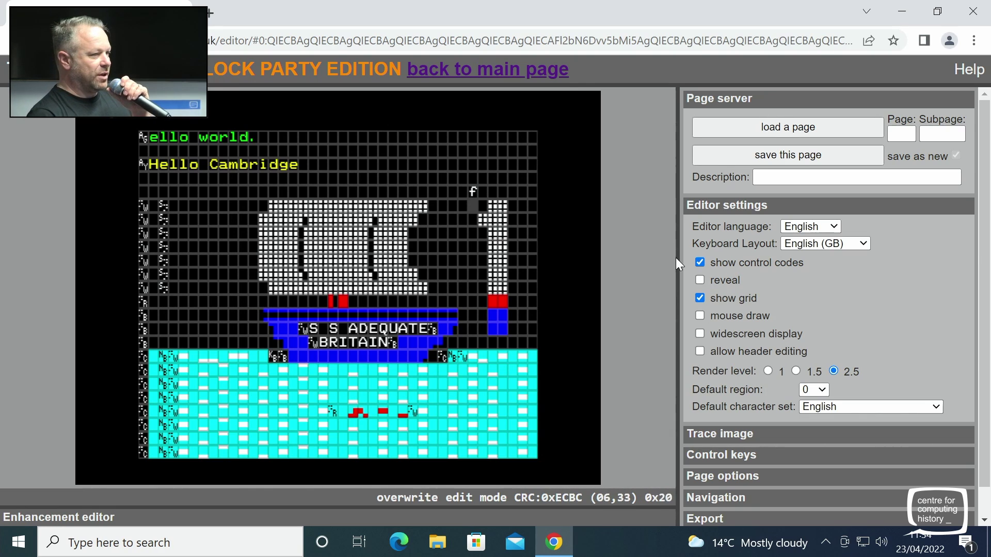
key("shift+Up")
key("shift+Left")
key("shift+Left")
Erase the yellow "Hello Cambridge" line in row 3, including its colour code
key("Left")
key("Left")
key("Left")
key("Left")
key("Left")
key("Left")
key("Left")
key("Left")
key("Left")
key("Left")
key("Left")
key("Left")
key("Left")
key("Left")
key("Left")
key("Up")
key("Up")
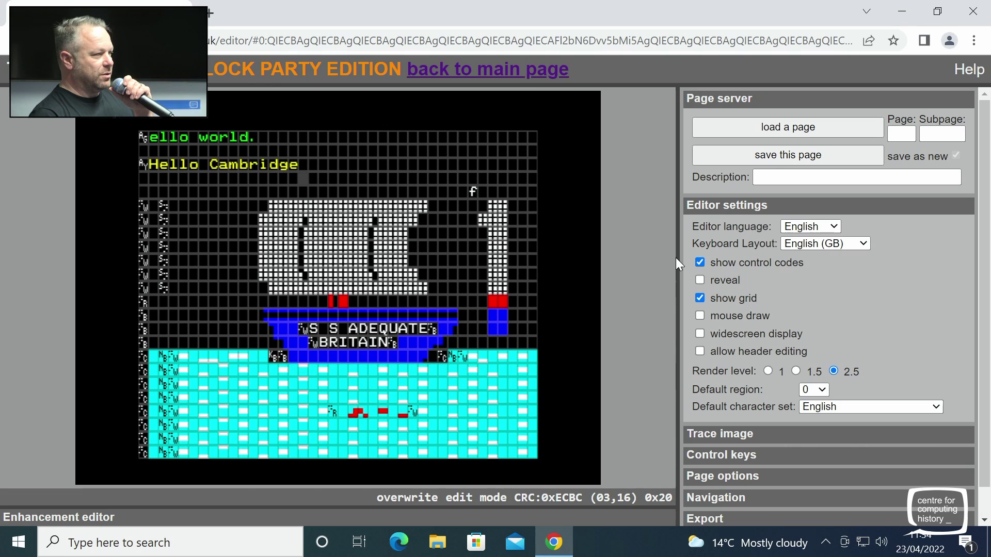
key("Right")
key("BackSpace")
key("BackSpace")
key("BackSpace")
key("BackSpace")
key("BackSpace")
key("BackSpace")
key("BackSpace")
key("BackSpace")
key("BackSpace")
key("BackSpace")
key("BackSpace")
key("BackSpace")
key("BackSpace")
key("BackSpace")
key("BackSpace")
key("BackSpace")
key("BackSpace")
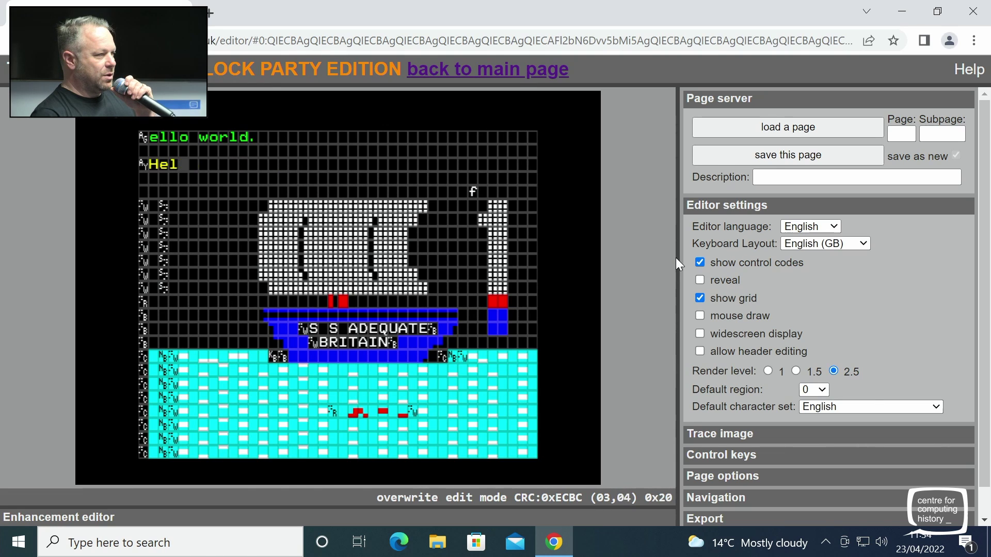
key("Down")
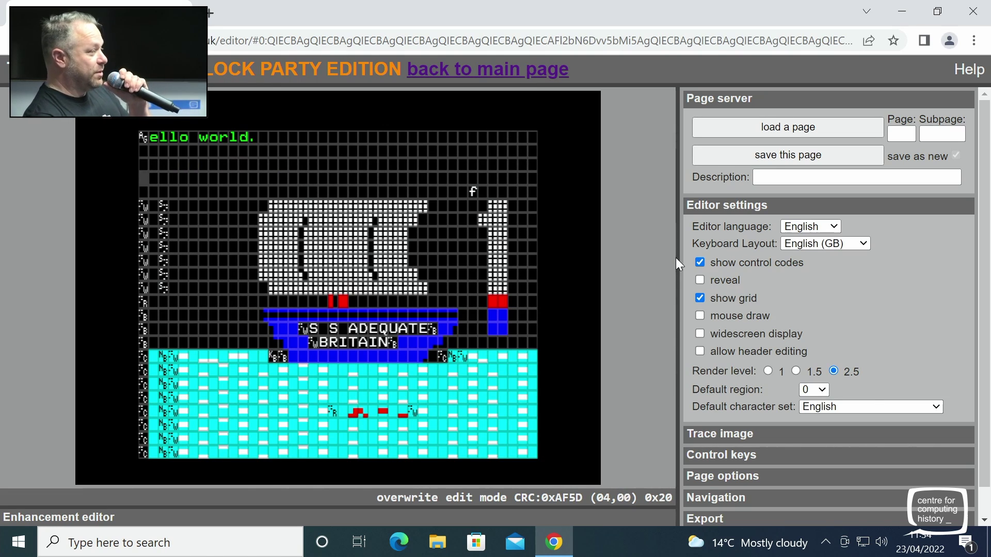
Erase the green "ello world." line in row 1, including its colour code
key("Up")
key("Right")
key("Right")
key("Right")
key("Up")
key("Up")
key("Right")
key("Right")
key("Right")
key("Right")
key("Right")
key("Right")
key("Right")
key("Right")
key("Right")
key("Right")
key("Right")
key("Right")
key("Right")
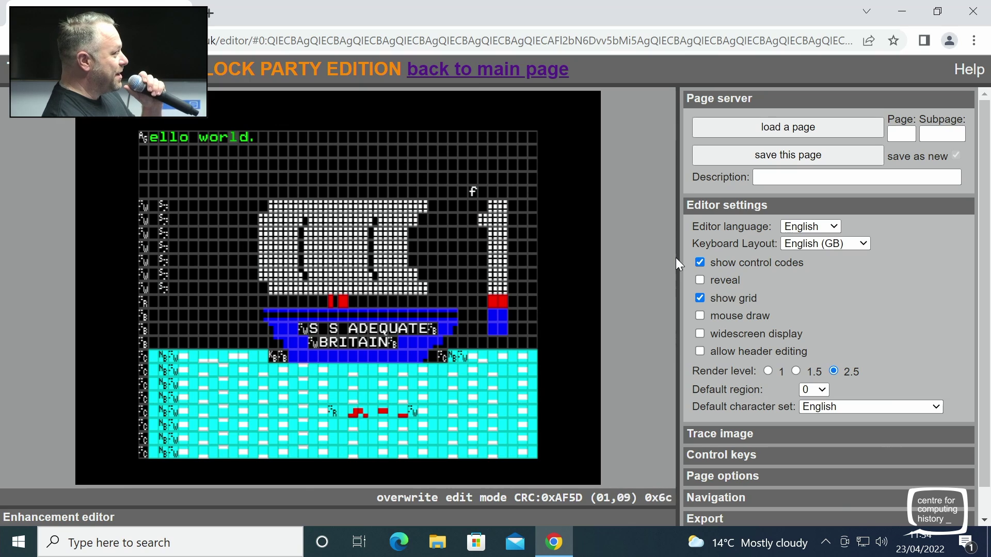
key("Left")
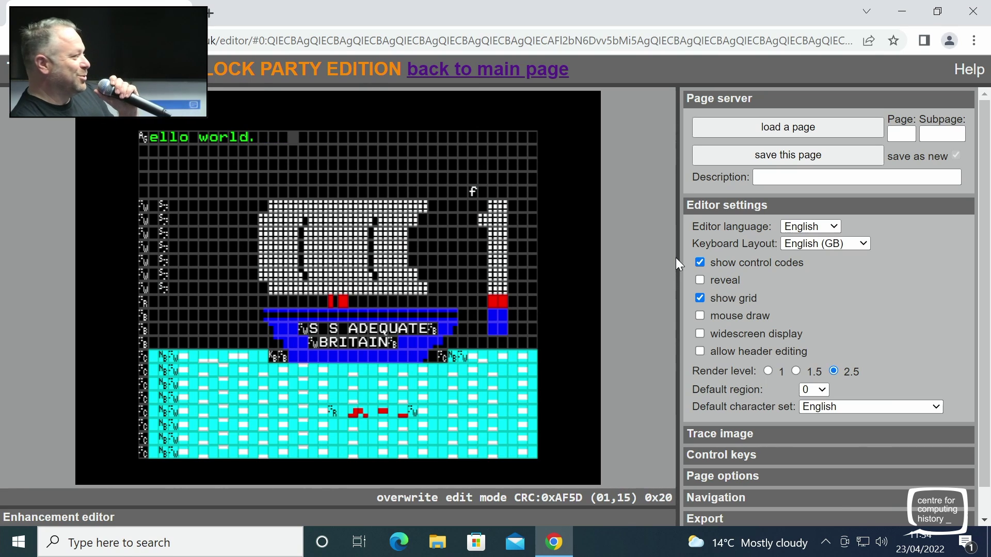
key("BackSpace")
key("BackSpace")
key("BackSpace")
key("BackSpace")
key("BackSpace")
key("BackSpace")
key("BackSpace")
key("BackSpace")
key("BackSpace")
key("BackSpace")
key("BackSpace")
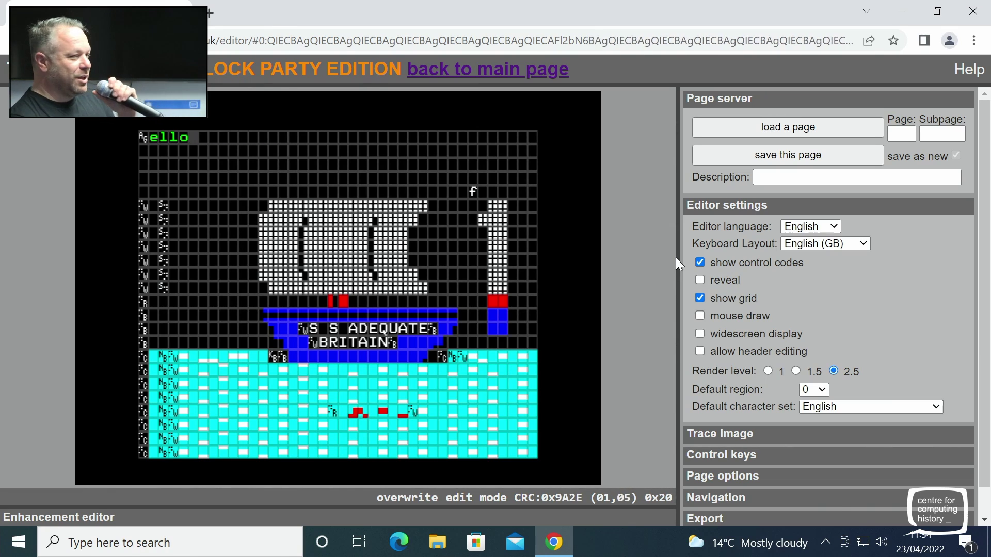
key("BackSpace")
key("BackSpace")
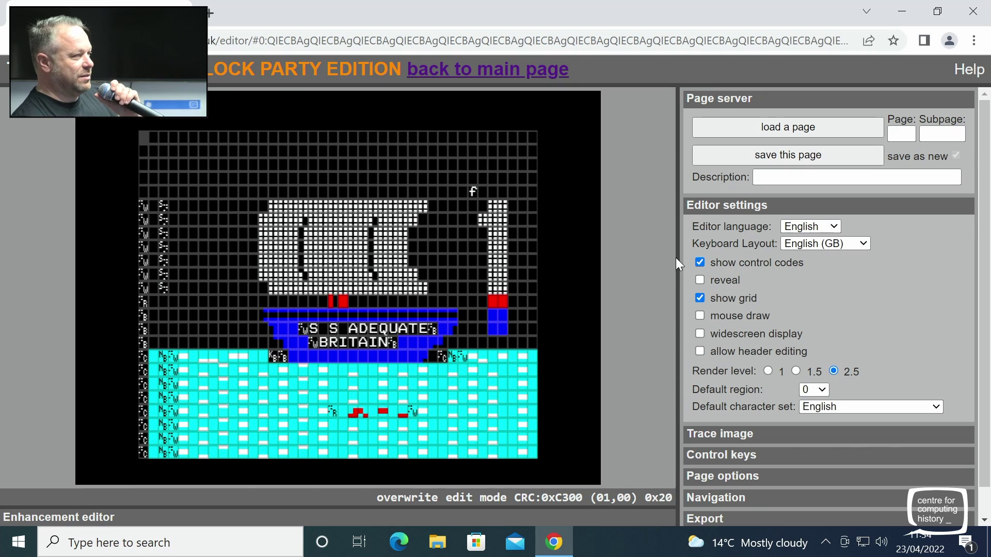
Insert blue graphics codes at column 0 in rows 5 and 4
key("Down")
key("Down")
key("Down")
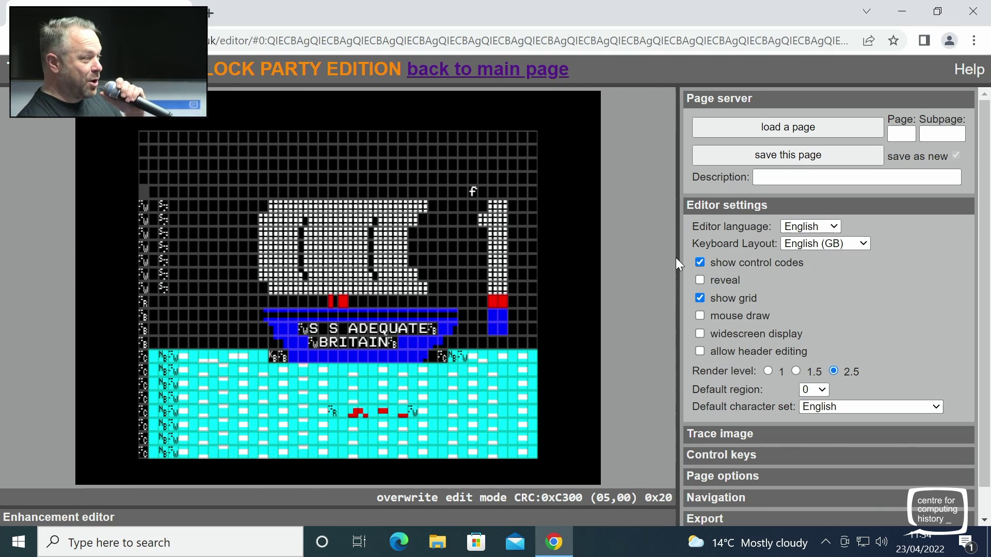
key("shift+b")
key("Up")
key("Left")
key("Escape")
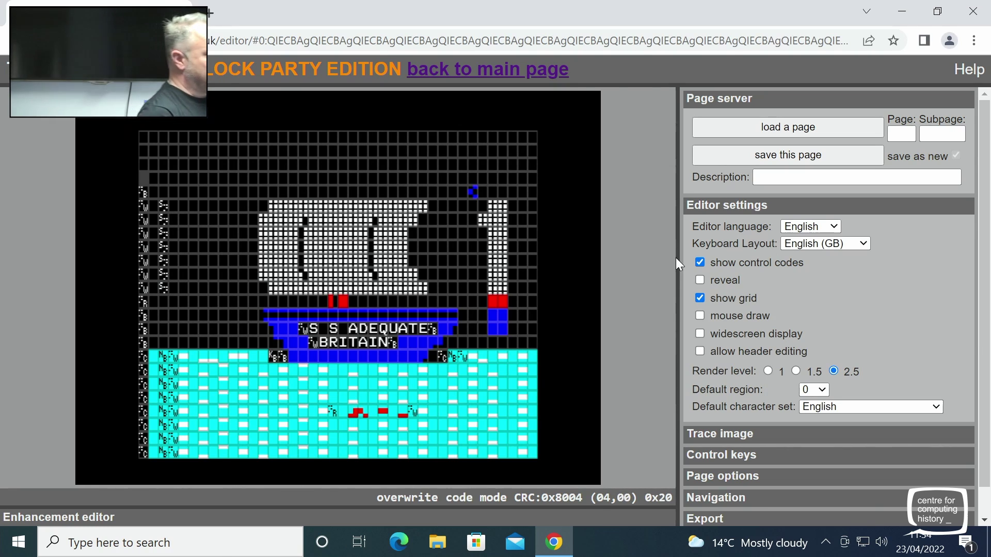
key("shift+b")
key("Down")
key("Left")
key("Escape")
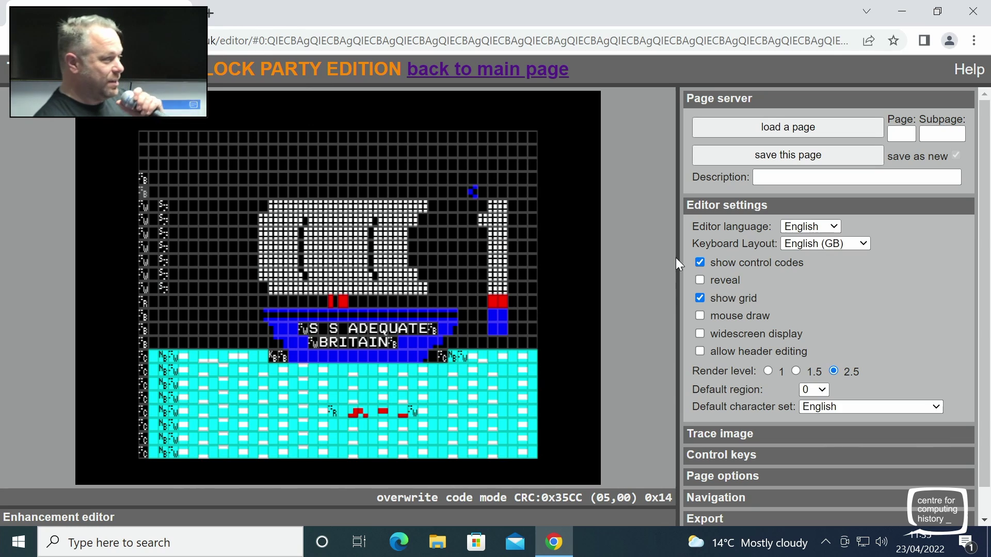
Replace the graphics colour codes at column 0 in rows 5 and 4 with green graphics codes
key("shift+g")
key("Left")
key("Up")
key("Escape")
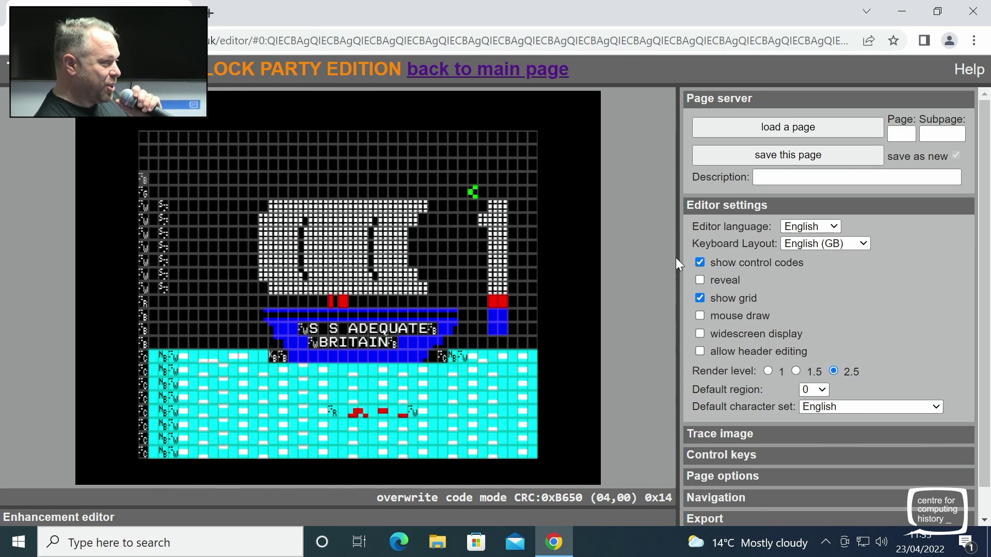
key("shift+g")
key("Up")
key("Left")
key("Right")
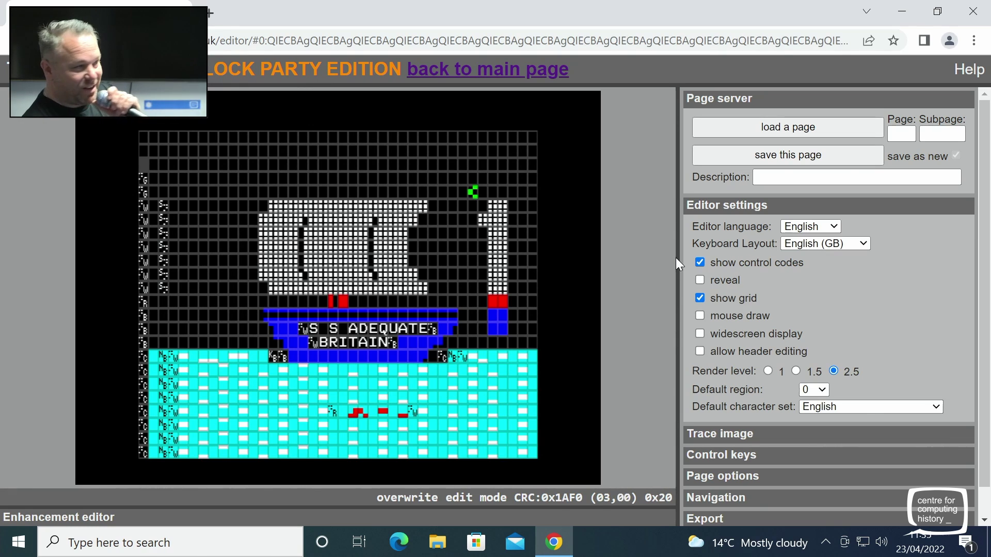
Insert green graphics codes at column 0 in rows 3, 2 and 1
key("Escape")
key("shift+g")
key("Up")
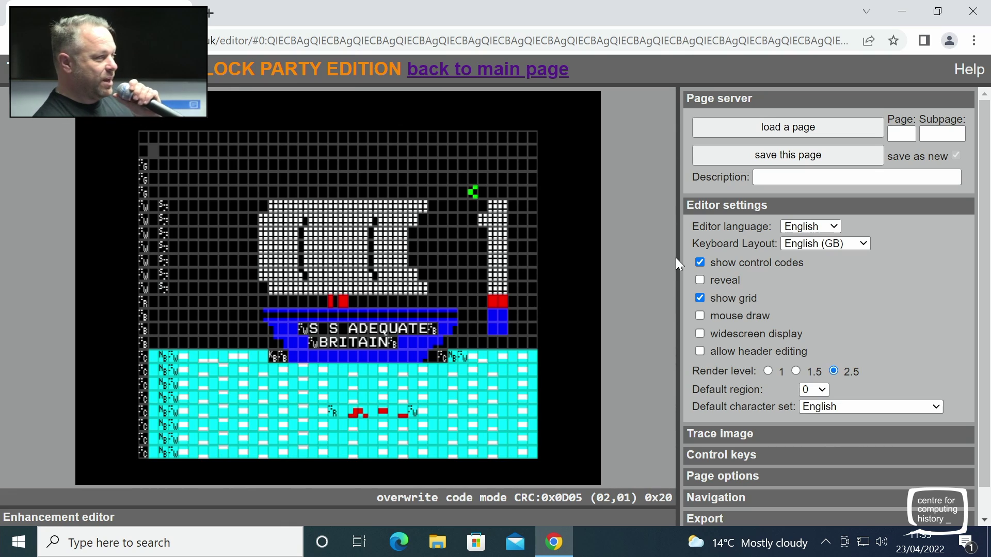
key("shift+g")
key("Up")
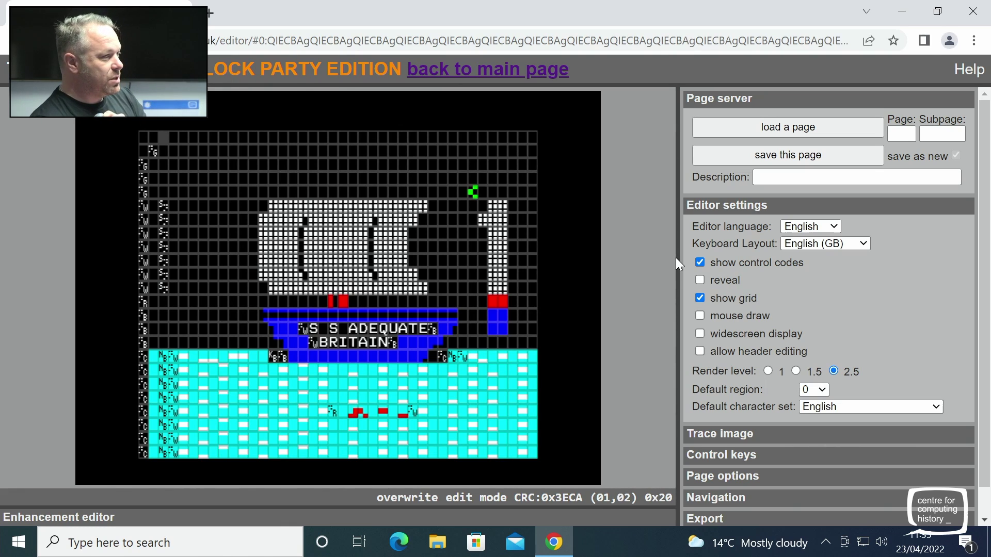
key("shift+g")
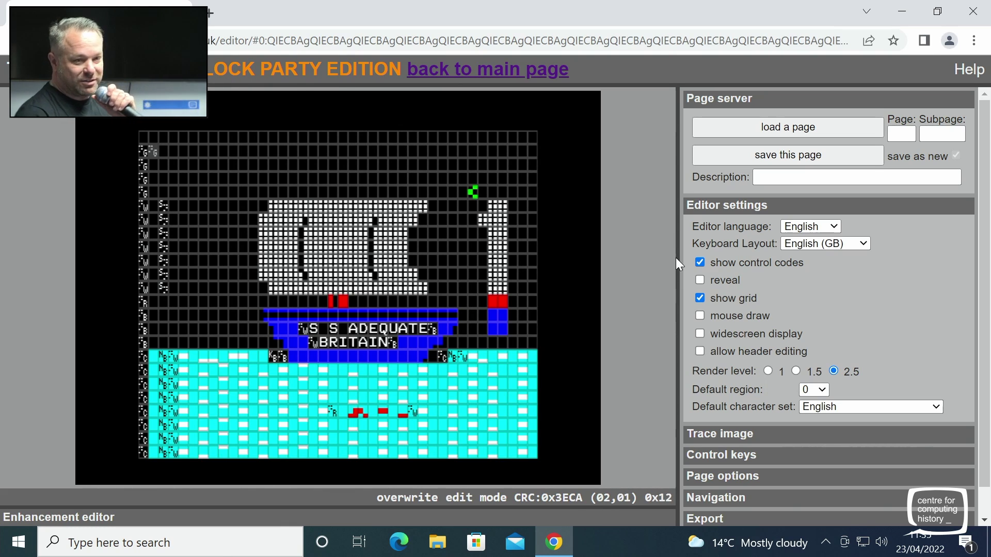
key("Down")
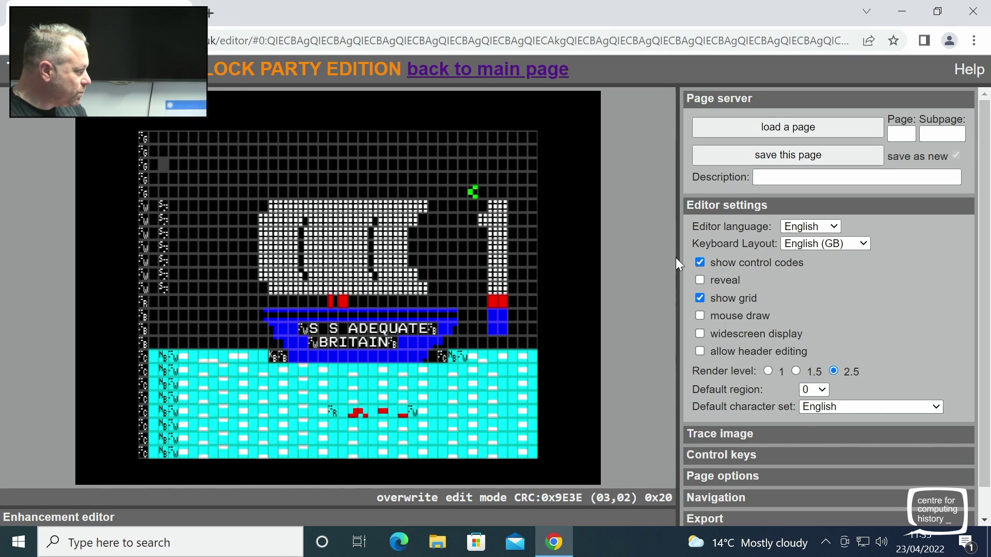
Extend the green piece at row 5, column 33 and draw a green block at row 4, column 32
key("Down")
key("Down")
key("Right")
key("Right")
key("Right")
key("Right")
key("Right")
key("Right")
key("Right")
key("Right")
key("Right")
key("Right")
key("Right")
key("Right")
key("Right")
key("Right")
key("Right")
key("Right")
key("Right")
key("Right")
key("Right")
key("Right")
key("Right")
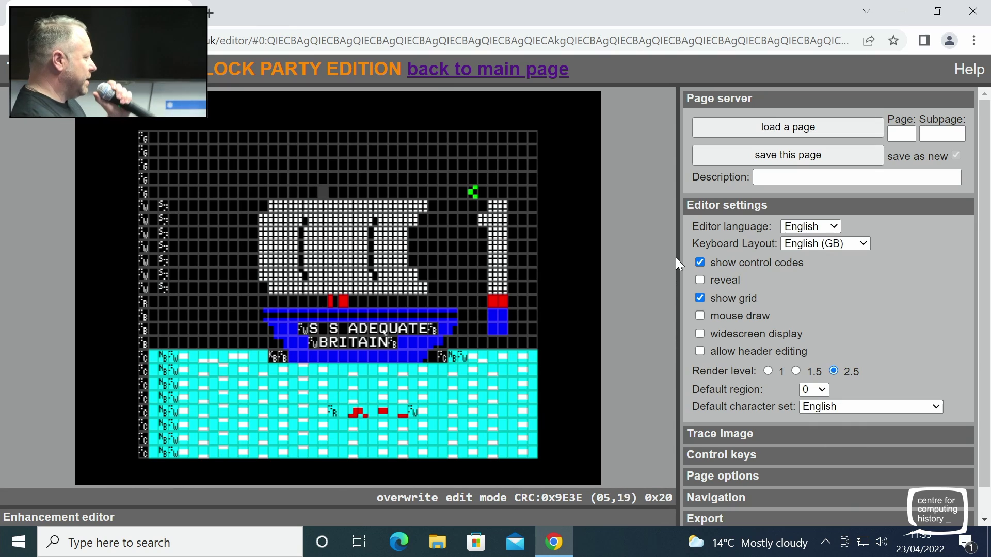
key("Left")
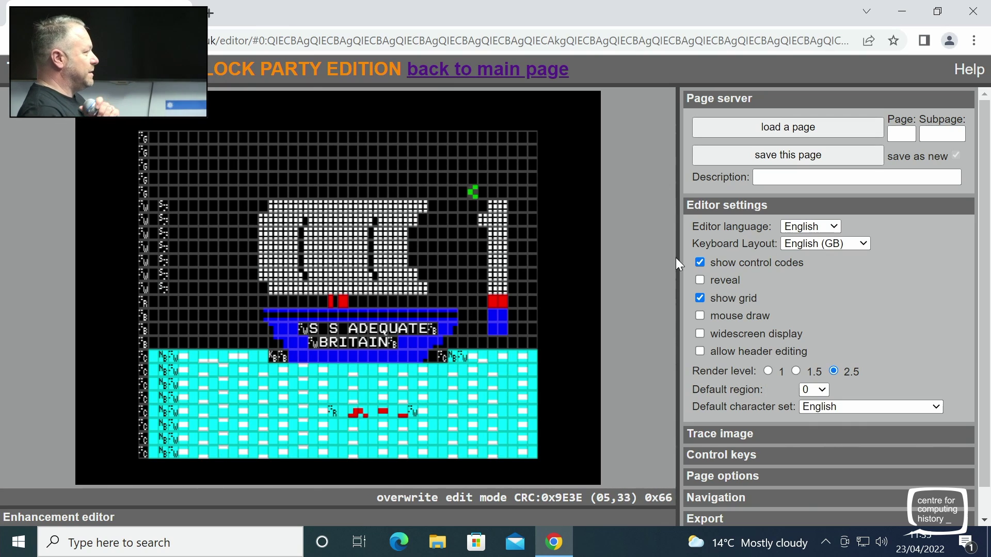
key("x")
key("Up")
key("Left")
key("q")
key("w")
key("a")
key("s")
Fill green blocks at row 4, columns 31 and 32, and at row 5, columns 31 and 33
key("Left")
key("q")
key("w")
key("a")
key("s")
key("Down")
key("q")
key("w")
key("a")
key("s")
key("z")
key("x")
key("Right")
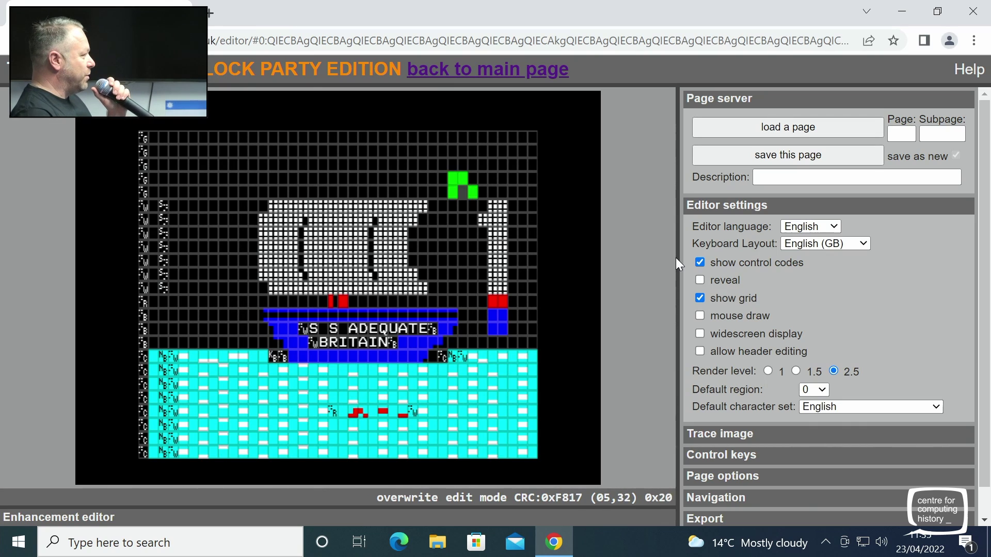
Fill the gap in the green shape at row 5, column 32
key("q")
key("w")
key("a")
key("s")
key("z")
key("x")
Extend the green bar in row 4 across columns 27 to 30
key("Up")
key("Left")
key("Left")
key("Left")
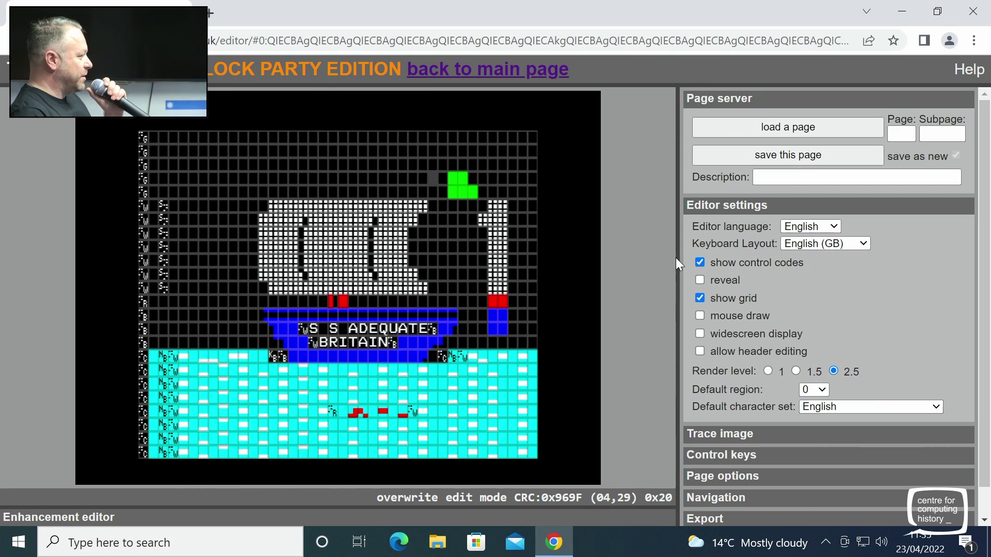
key("Right")
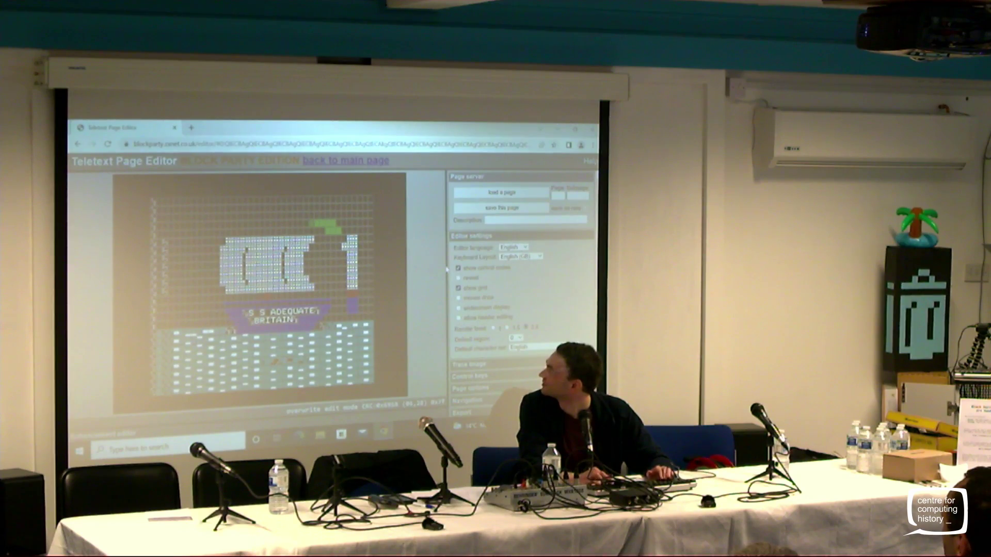
key("q")
key("w")
key("a")
key("s")
key("z")
key("x")
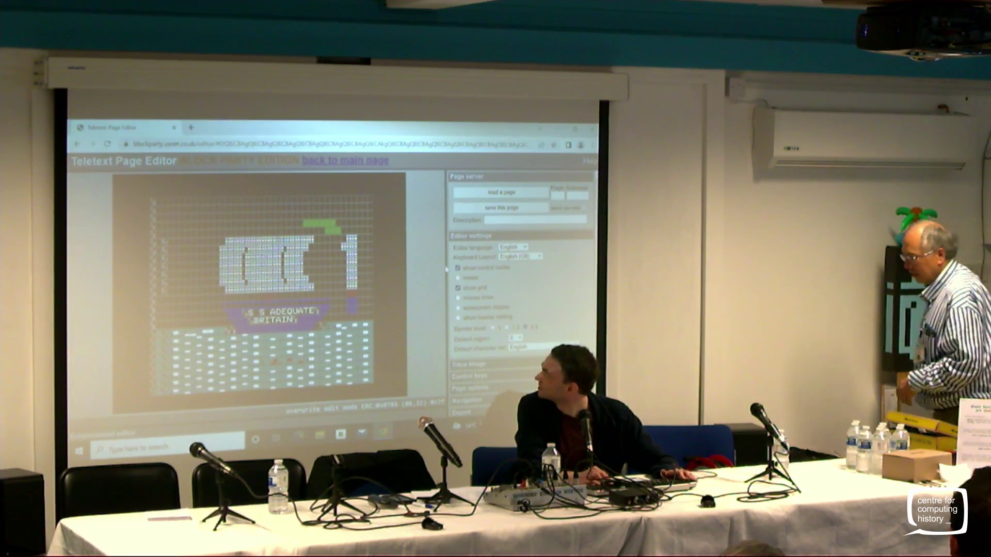
Insert green graphics codes at column 22 in rows 6, 7 and 8 of the sail
key("Escape")
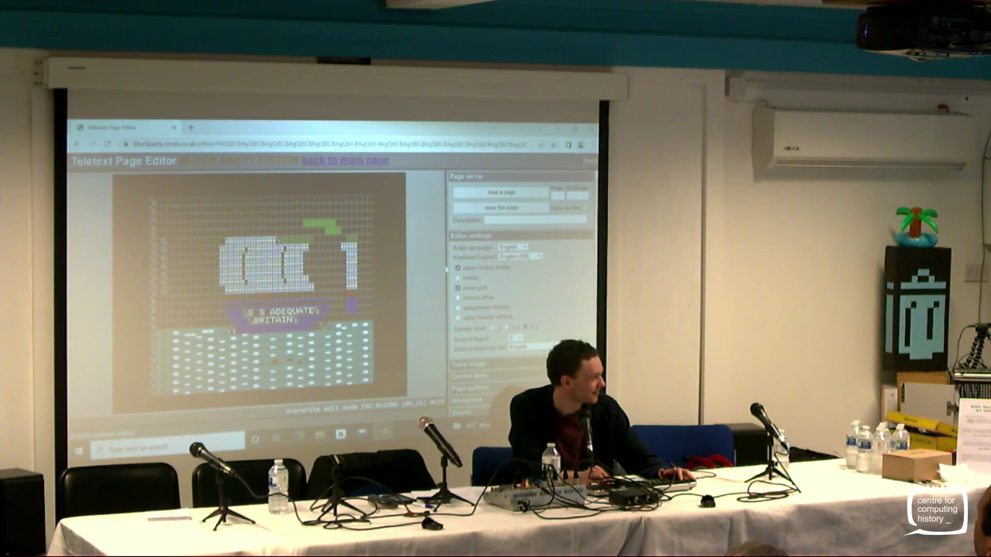
key("Left")
key("Left")
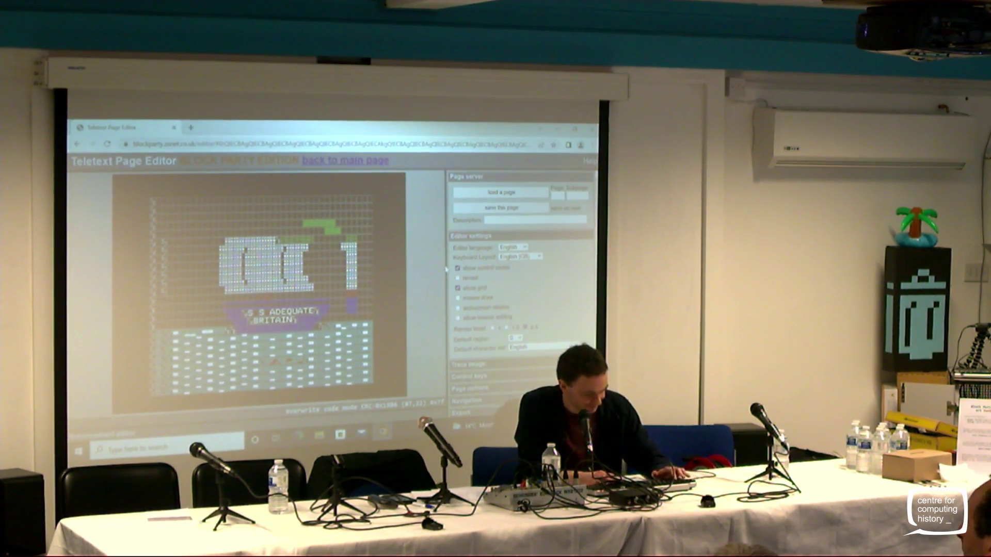
key("Escape")
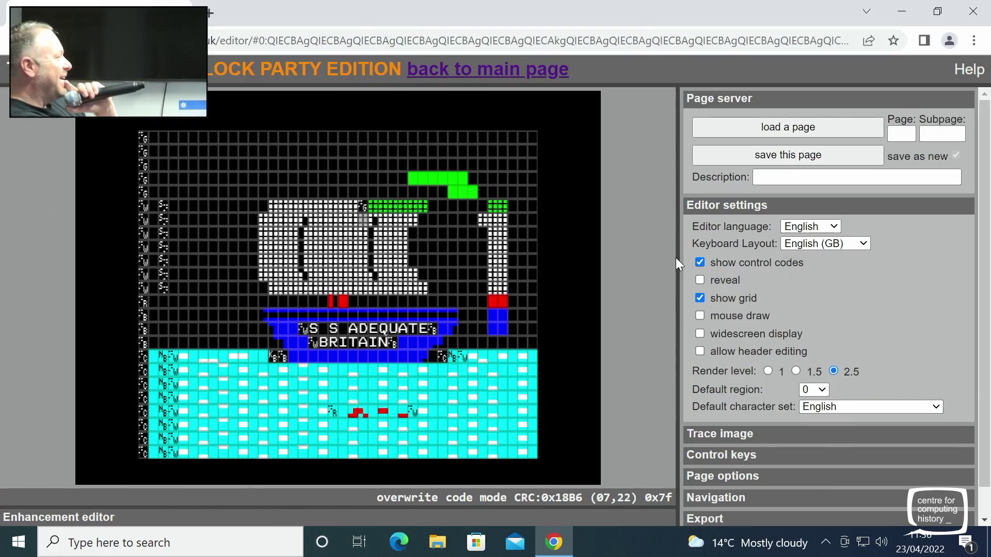
key("shift+g")
key("Down")
key("Escape")
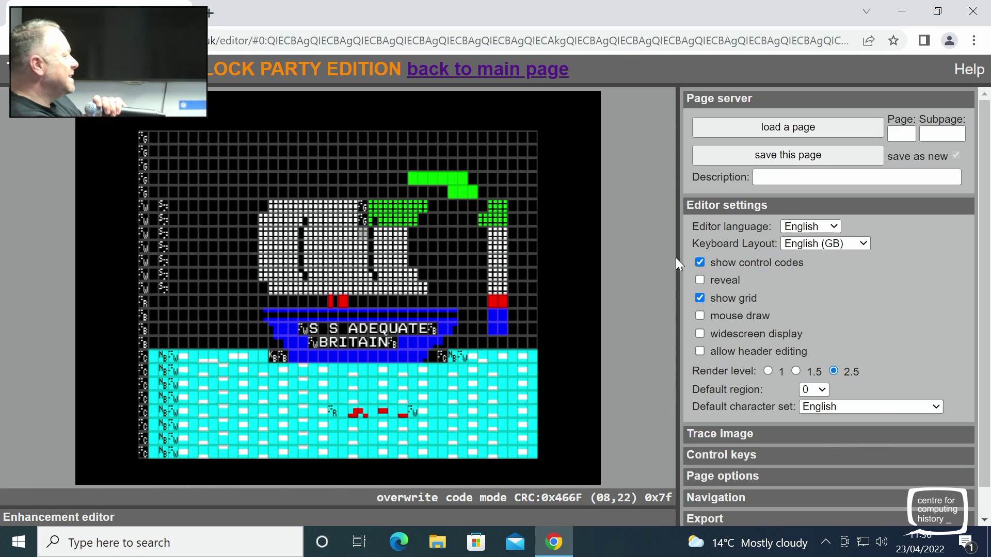
key("shift+g")
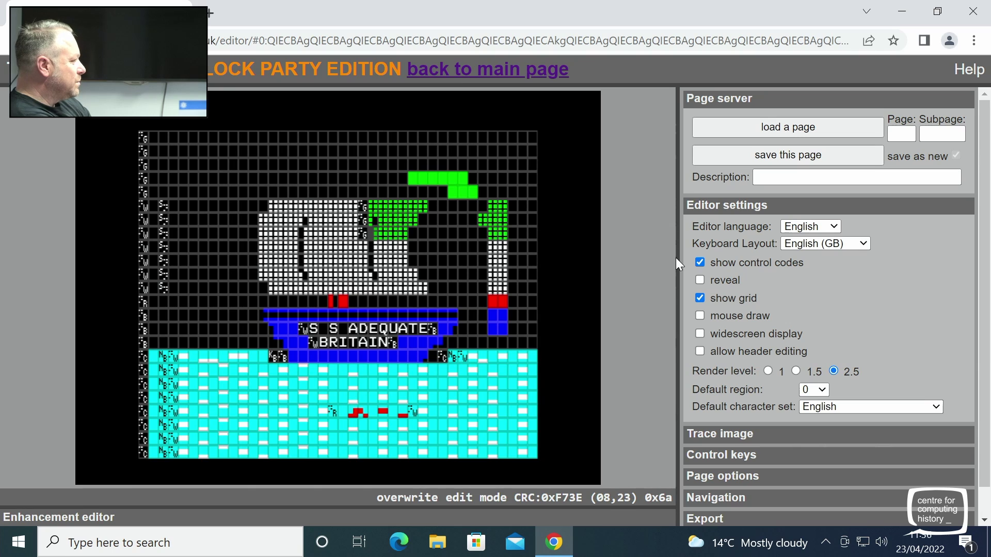
Insert white graphics codes at row 8, column 24, row 7, column 25, and row 6, column 26 to end the green area
key("Down")
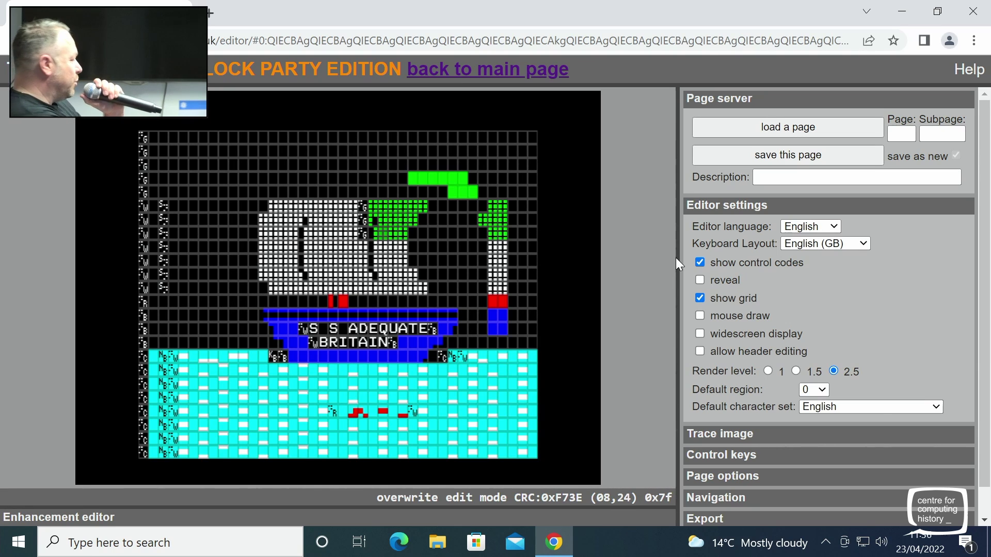
key("shift+g")
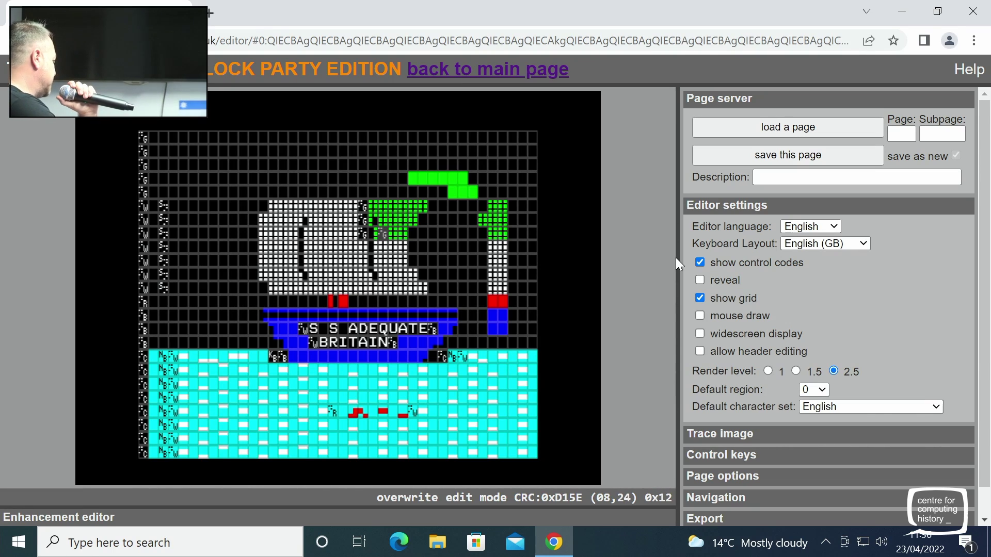
key("shift+w")
key("Up")
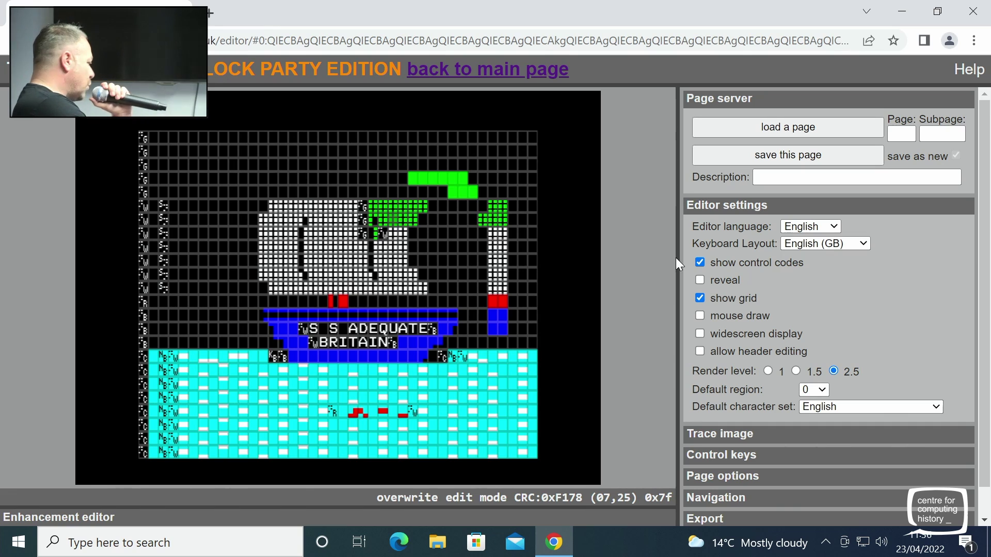
key("Right")
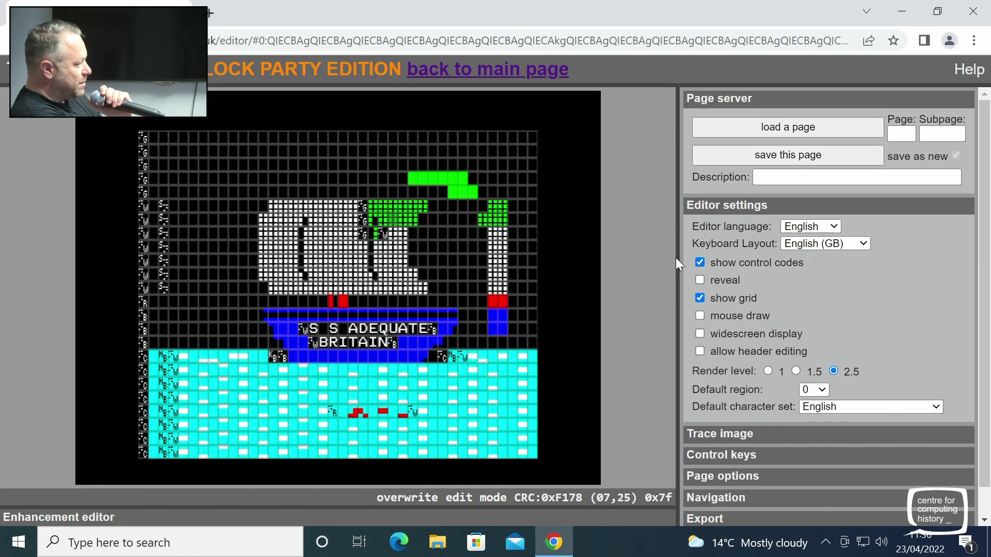
key("shift+w")
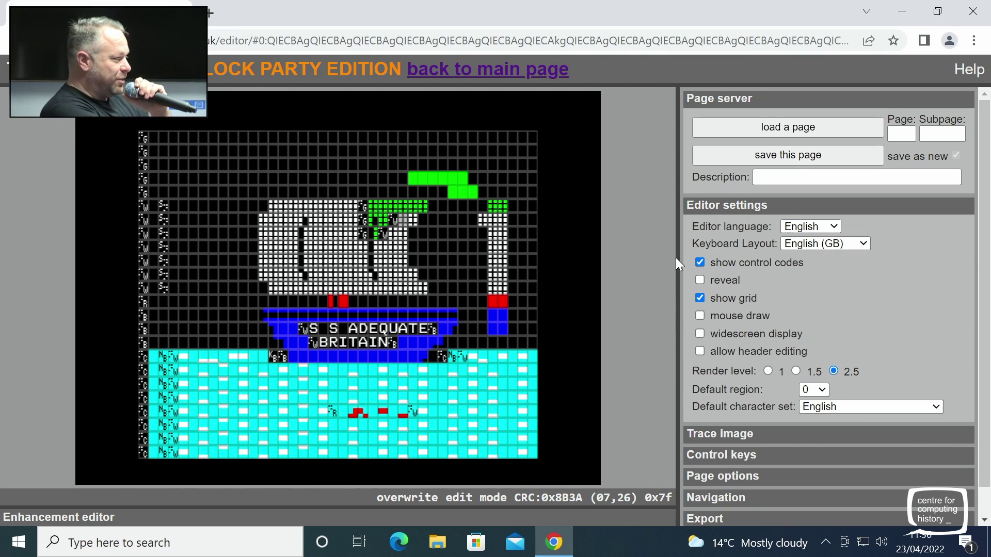
key("Right")
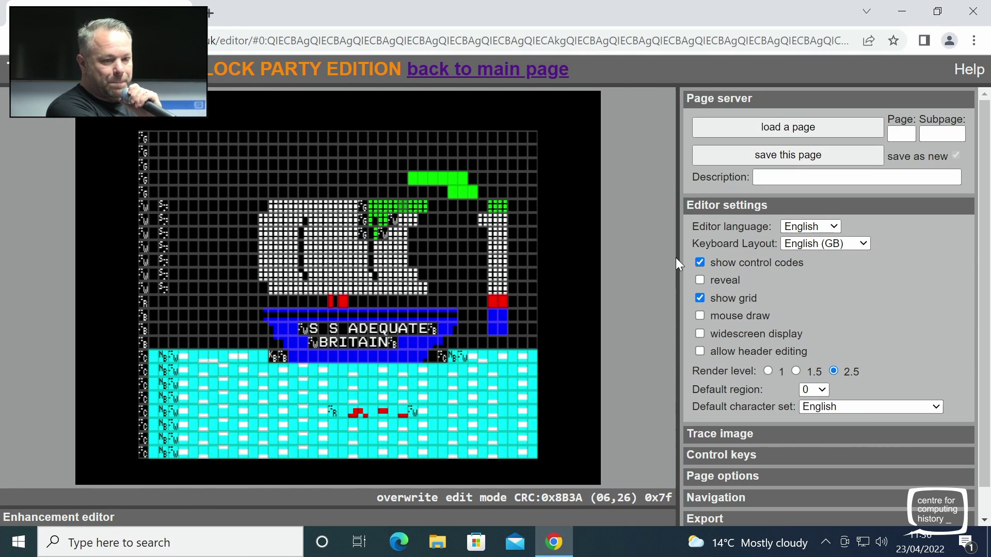
key("w")
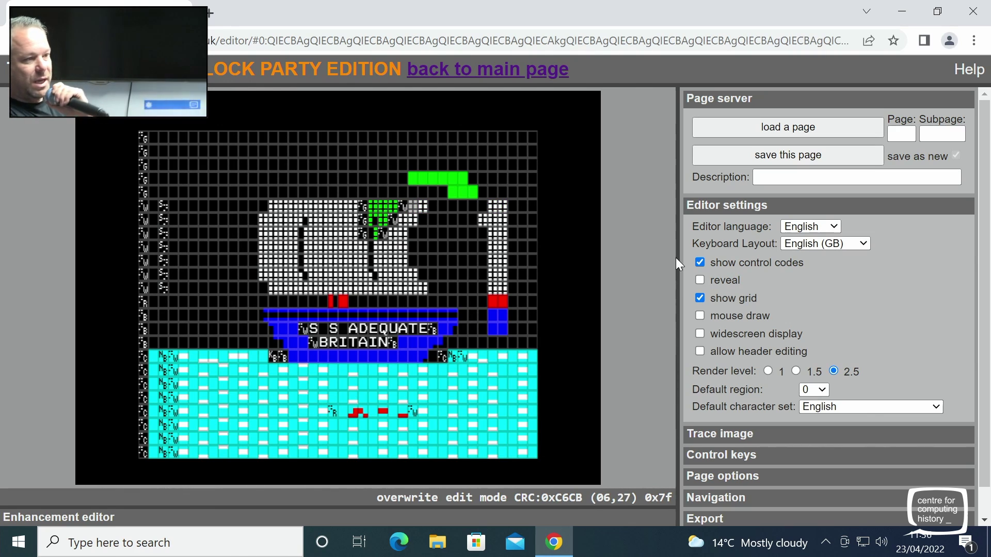
Draw green blocks in row 5 across columns 23 to 26, above the sail's green area
key("Up")
key("Left")
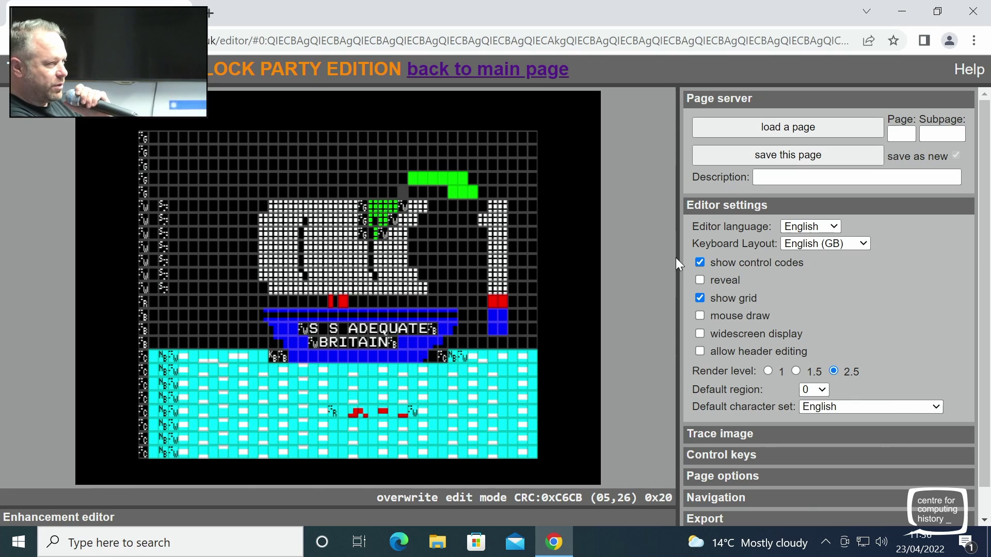
key("Delete")
key("Left")
key("Left")
key("Delete")
key("Left")
key("Left")
key("Delete")
key("Left")
key("Left")
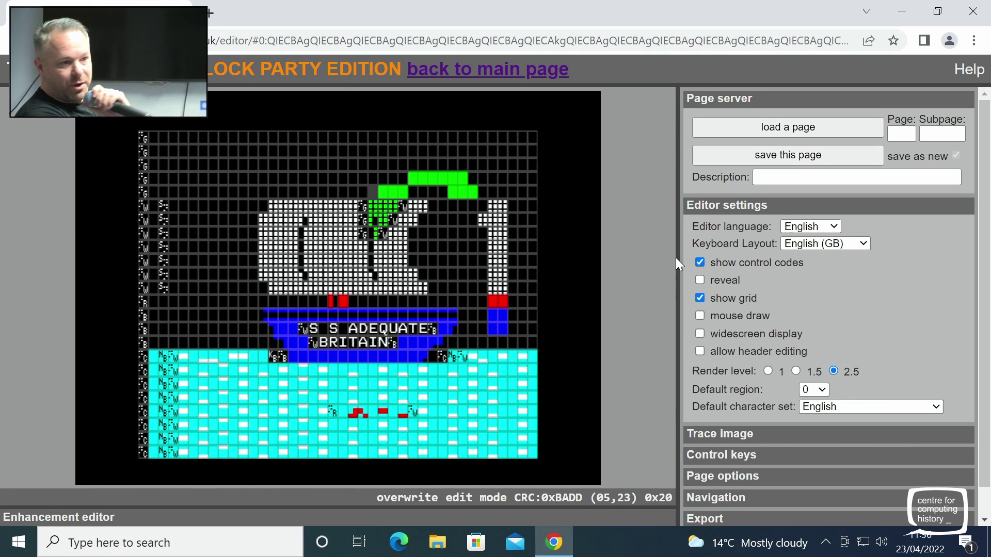
key("Delete")
Extend the green bar in row 4 across columns 24 to 26
key("Up")
key("Right")
key("Delete")
key("Left")
key("Left")
key("Delete")
key("Left")
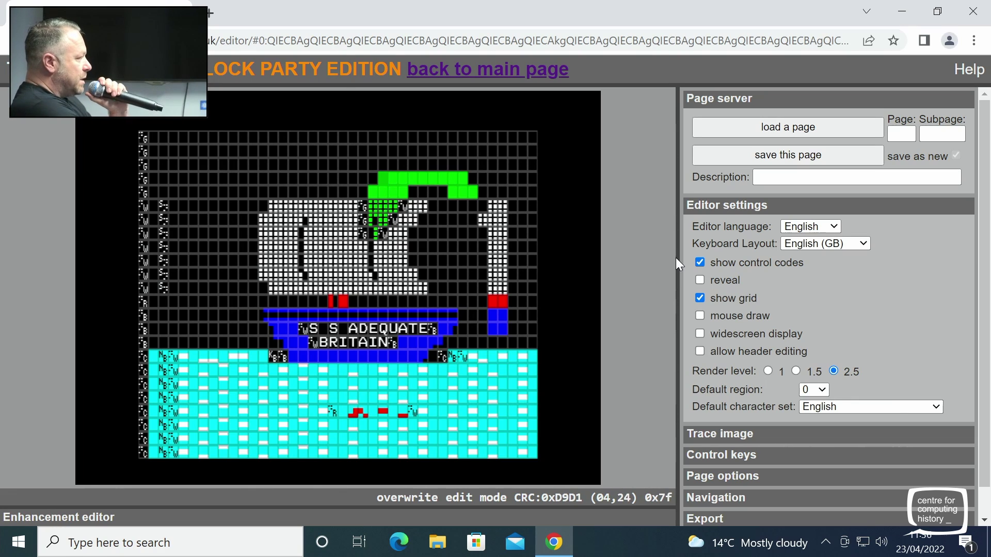
Draw green blocks in row 1 across columns 25 to 27
key("Up")
key("Right")
key("Right")
key("Up")
key("Delete")
key("Delete")
key("Delete")
key("Left")
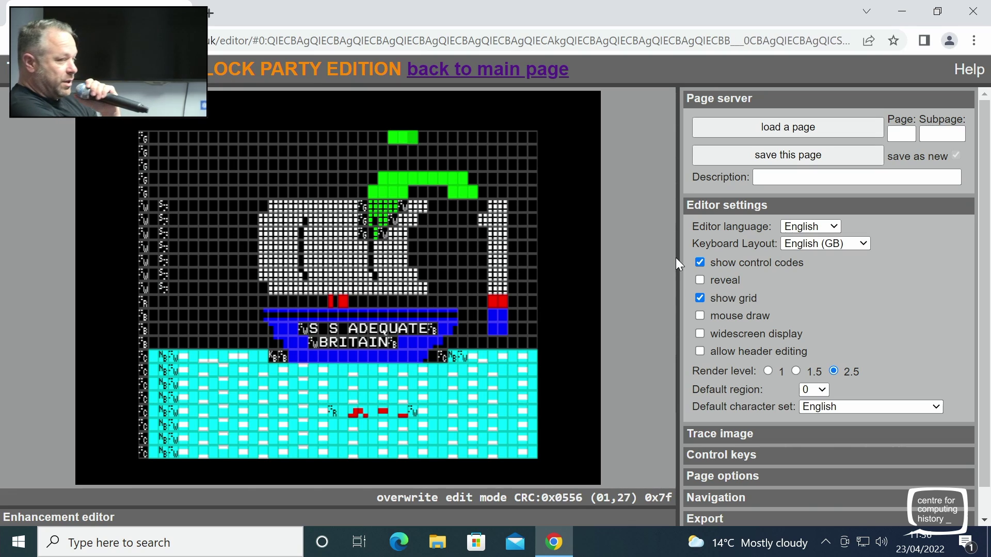
Draw green blocks at row 2, columns 27 and 28, and row 3, columns 29 to 31
key("Down")
key("Delete")
key("Delete")
key("Down")
key("Delete")
key("Left")
key("Right")
key("f")
key("Right")
key("f")
key("Right")
key("Down")
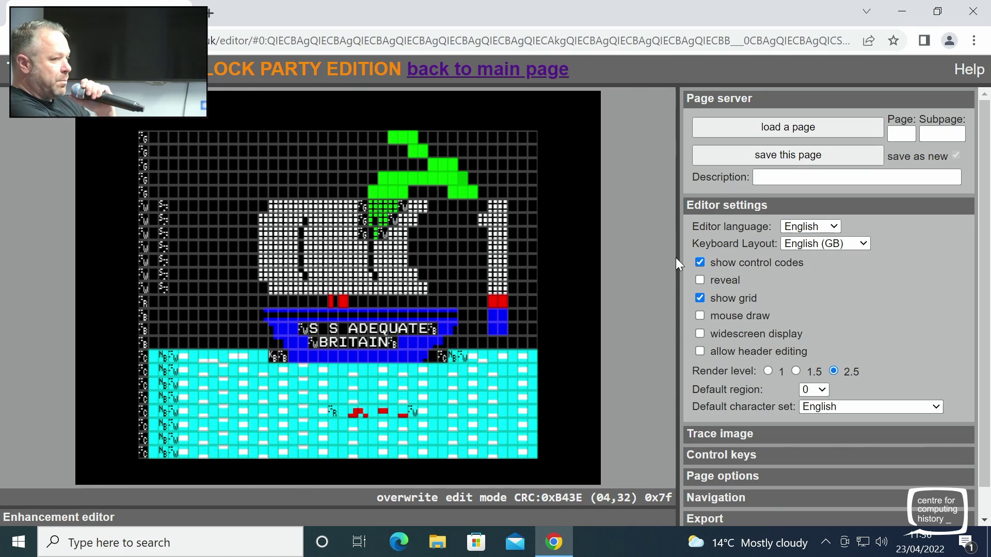
Widen the green shape with blocks at row 4, column 33, row 3, column 32, row 2, column 29, and row 1, column 28
key("Right")
key("f")
key("Up")
key("Left")
key("f")
key("Left")
key("Left")
key("Up")
key("Left")
key("f")
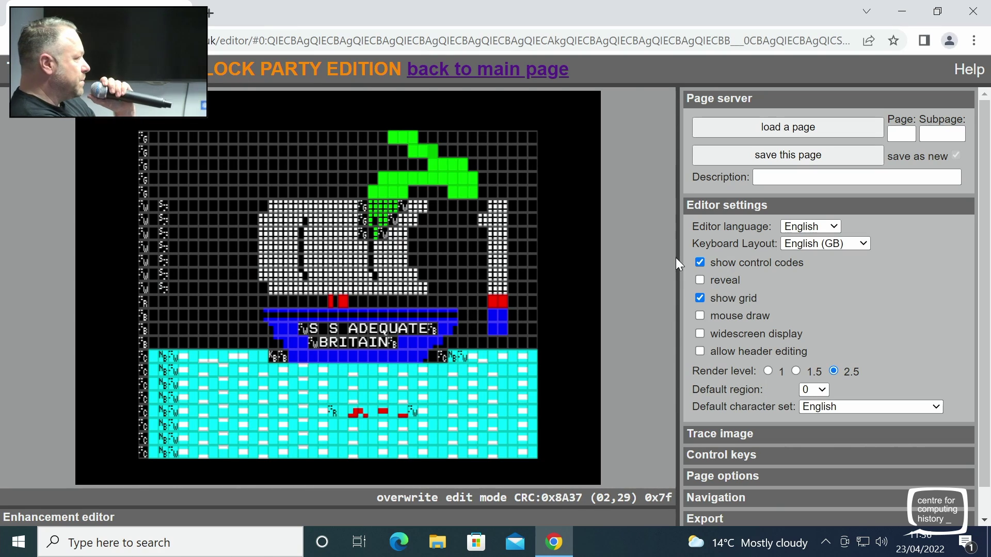
key("Up")
key("Left")
key("f")
Extend the green bar in row 4 with a block at column 34
key("Right")
key("Right")
key("Down")
key("Right")
key("Right")
key("Down")
key("Down")
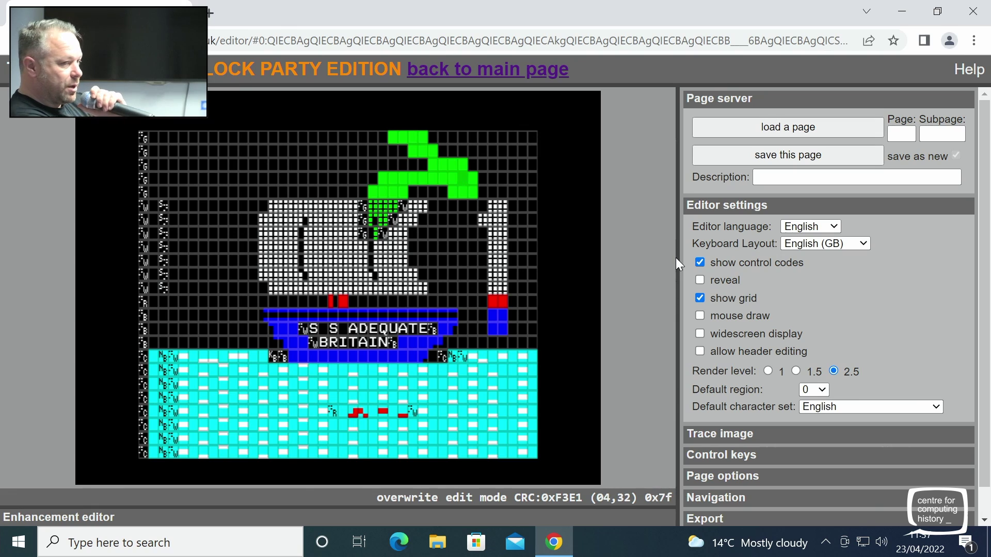
key("Down")
key("Right")
key("Up")
key("Left")
key("Left")
key("Right")
key("Right")
key("Right")
key("f")
key("Down")
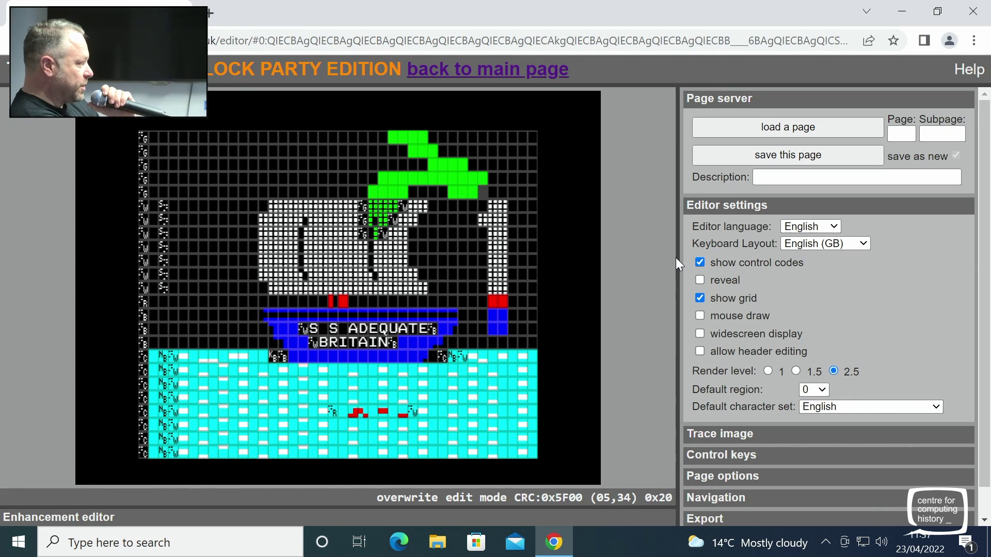
Fill a block at row 6, column 34 and insert a green graphics code at row 6, column 33
key("Down")
key("f")
key("Up")
key("Left")
key("Down")
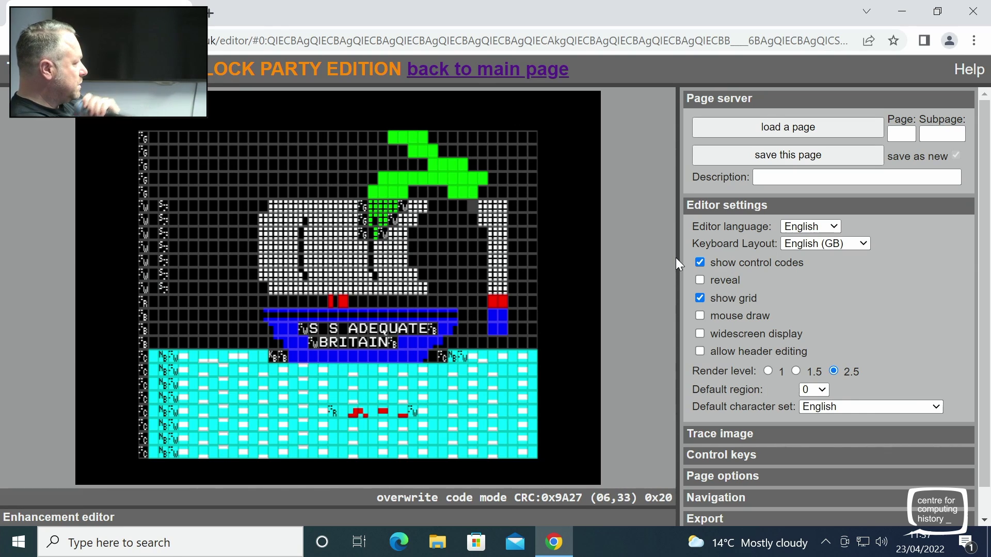
key("shift+g")
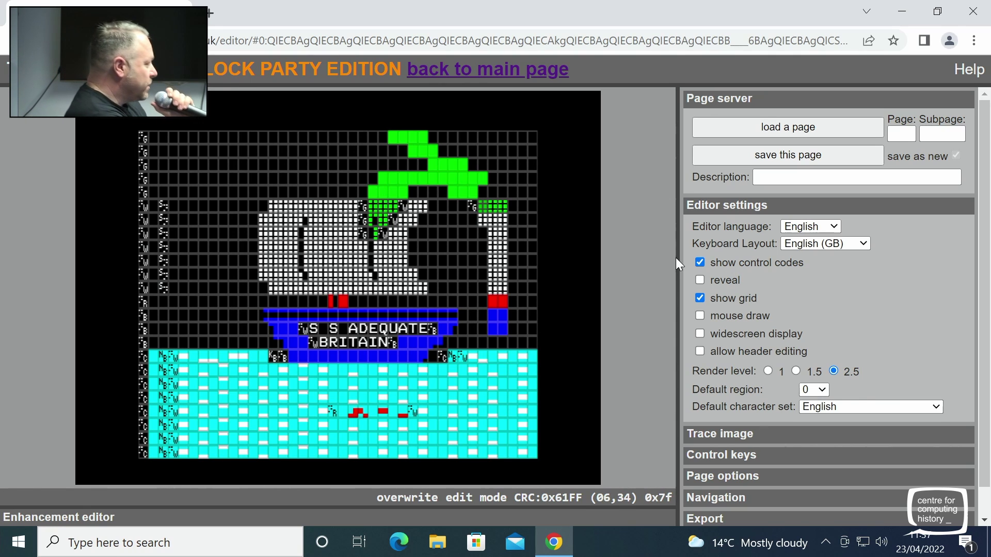
Insert a green graphics code at row 7, column 33, and clear the blocks beneath it in row 8
key("Down")
key("Left")
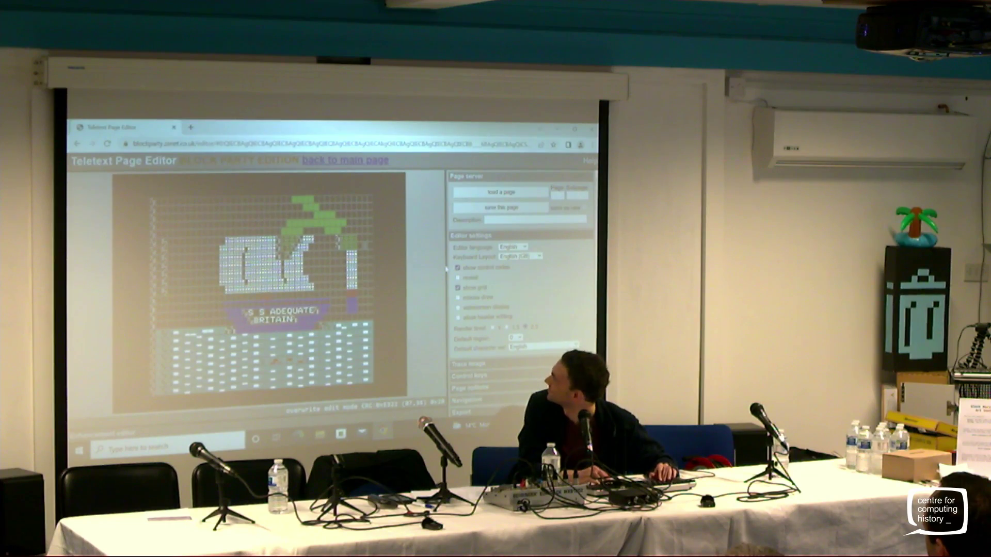
key("Down")
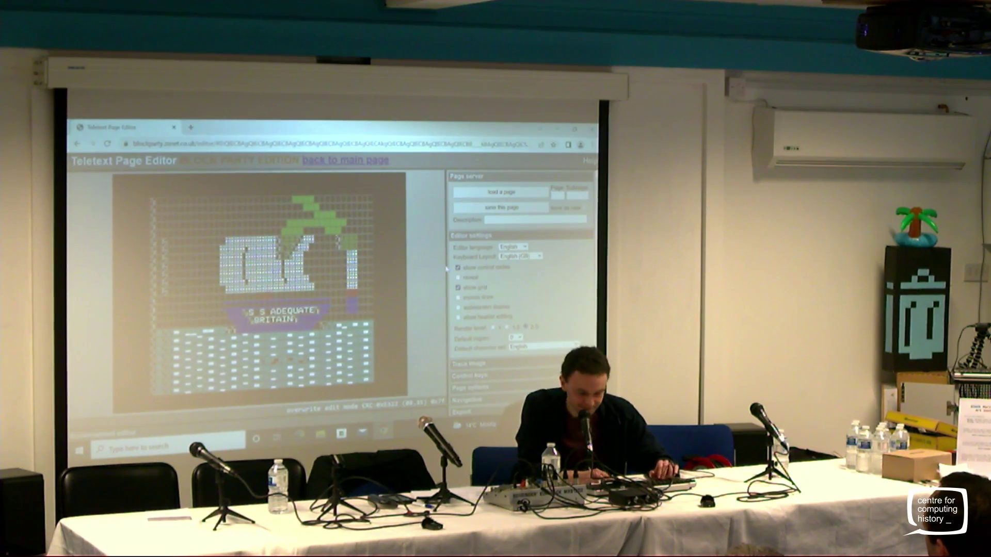
key("Right")
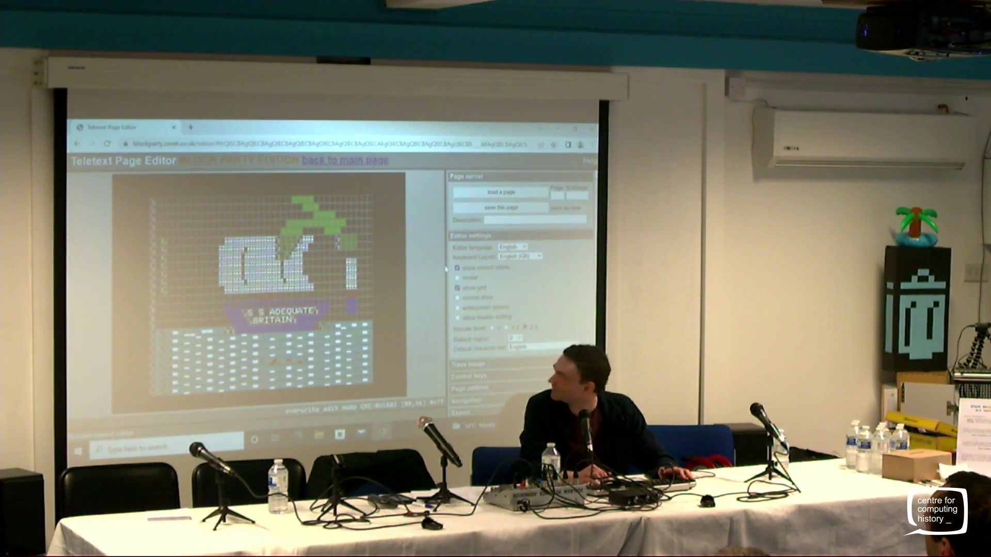
Insert red graphics codes at column 34 in rows 9, 10 and 11
key("Up")
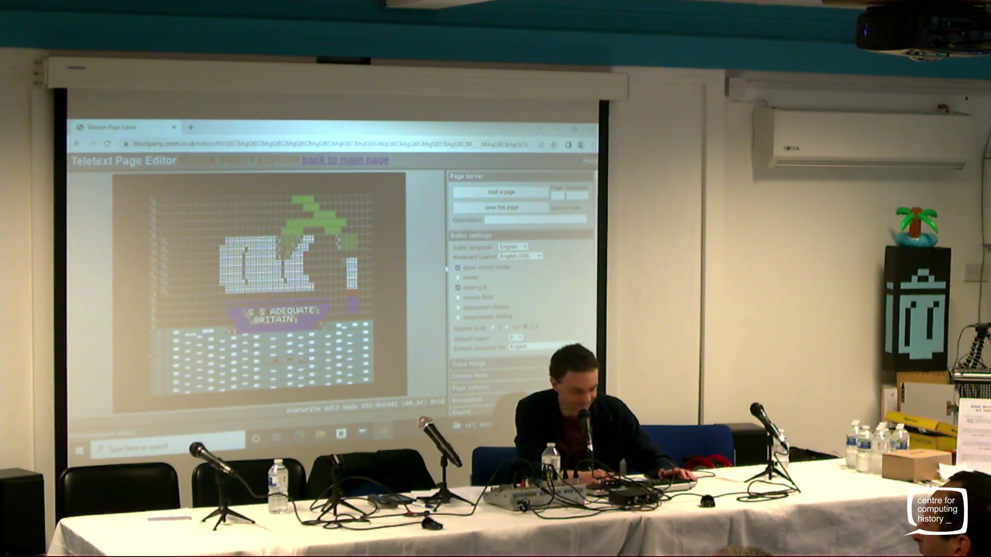
key("Down")
key("Down")
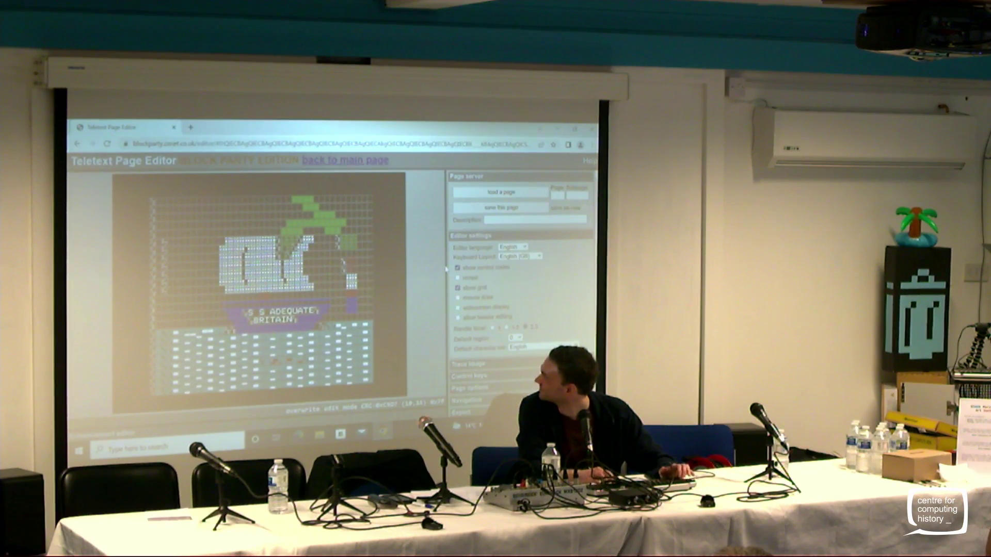
key("Down")
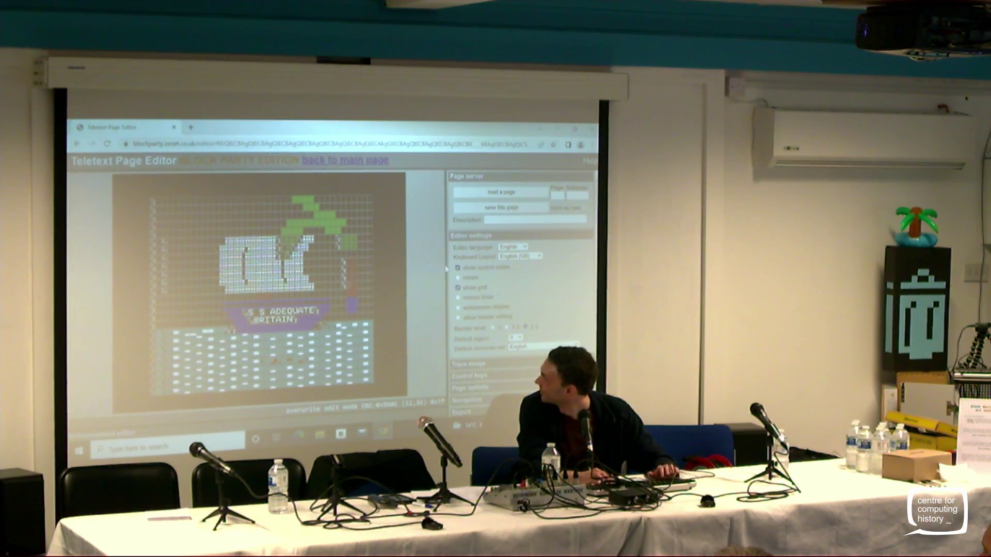
Insert contiguous graphics codes at column 33 in rows 9 and 10, beside the red trunk
key("Up")
key("Up")
key("Up")
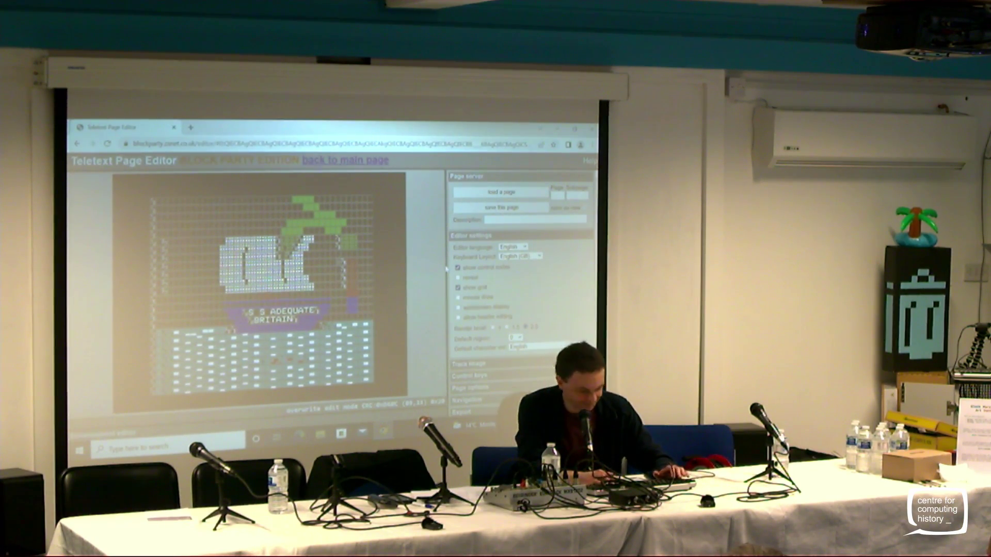
key("Left")
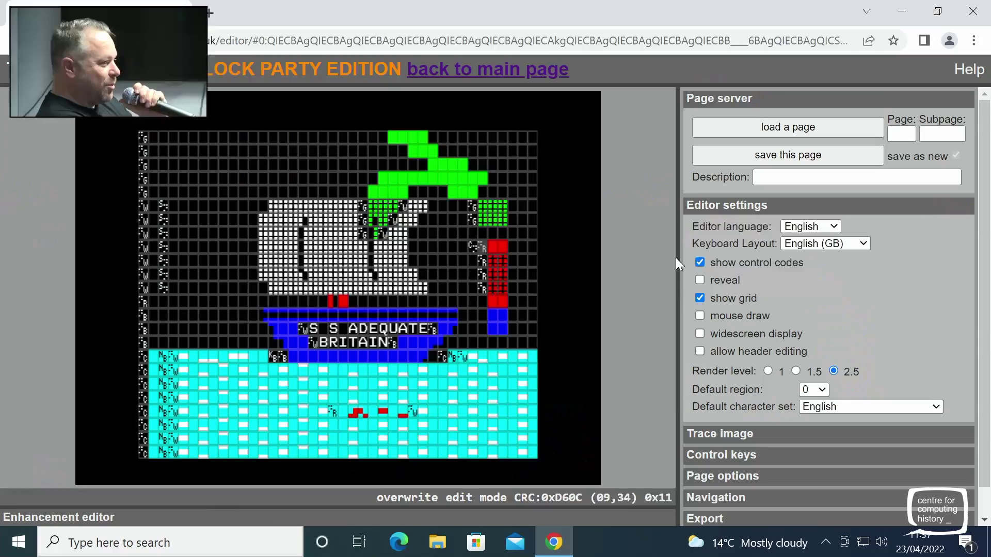
key("Down")
key("Down")
key("Left")
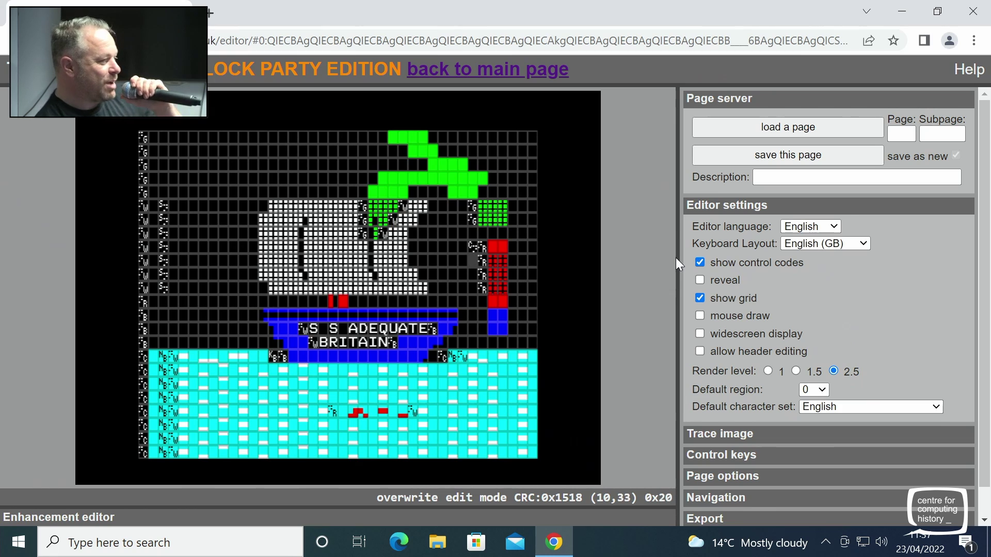
key("Escape")
key("s")
key("Down")
Insert contiguous graphics codes at column 33 in rows 11 and 12
key("Escape")
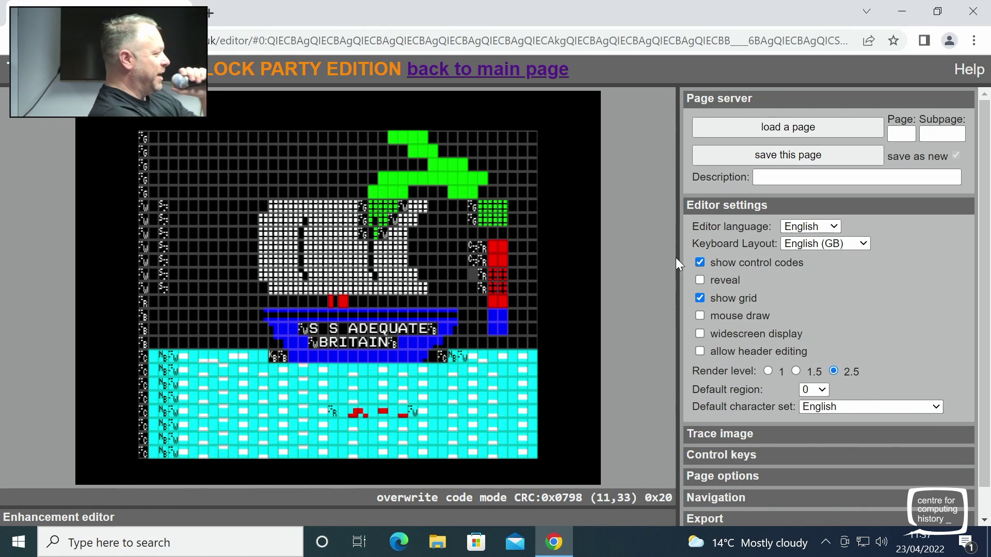
key("s")
key("Down")
key("Escape")
key("s")
key("Down")
key("Down")
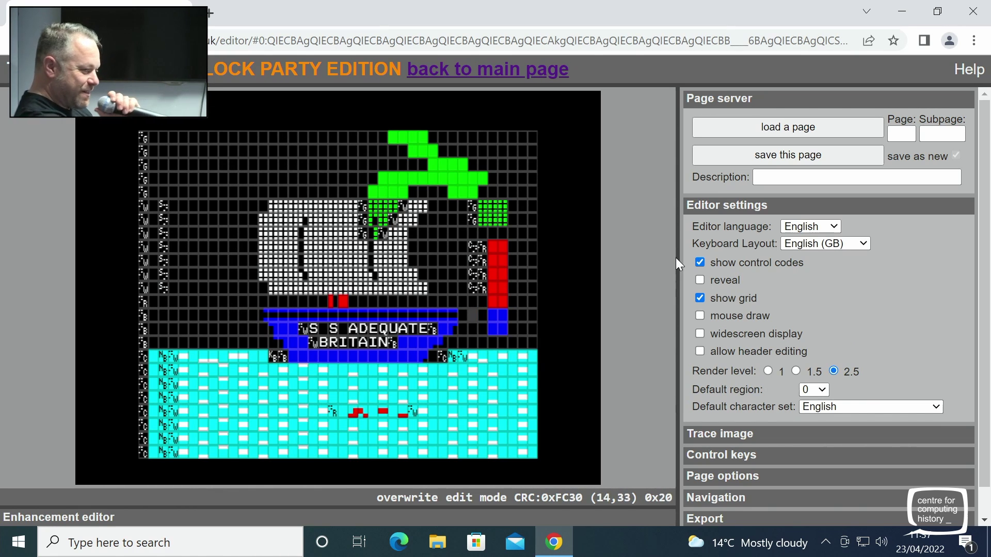
Insert red graphics codes at column 33 in rows 14 and 15 to recolour the lower trunk
key("Escape")
key("g")
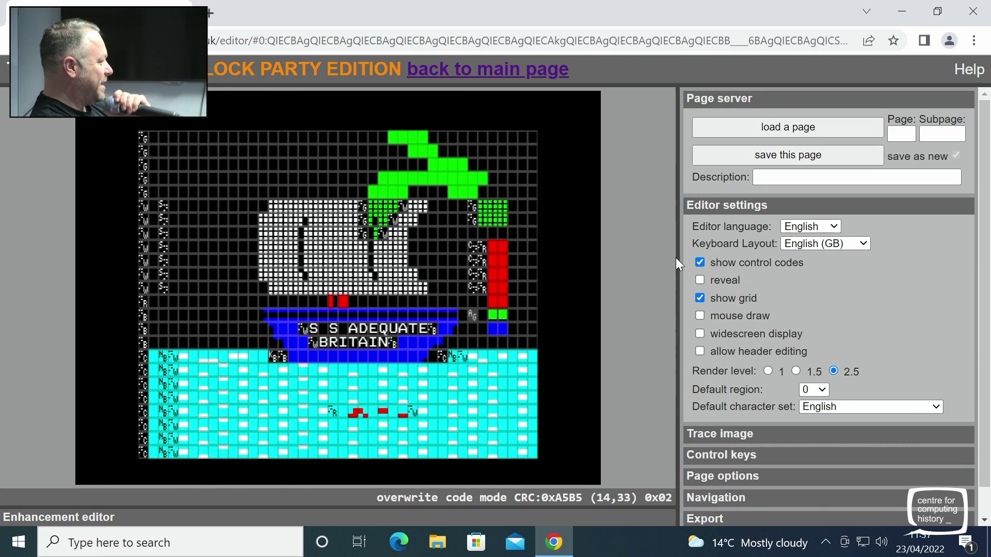
key("r")
key("Down")
key("r")
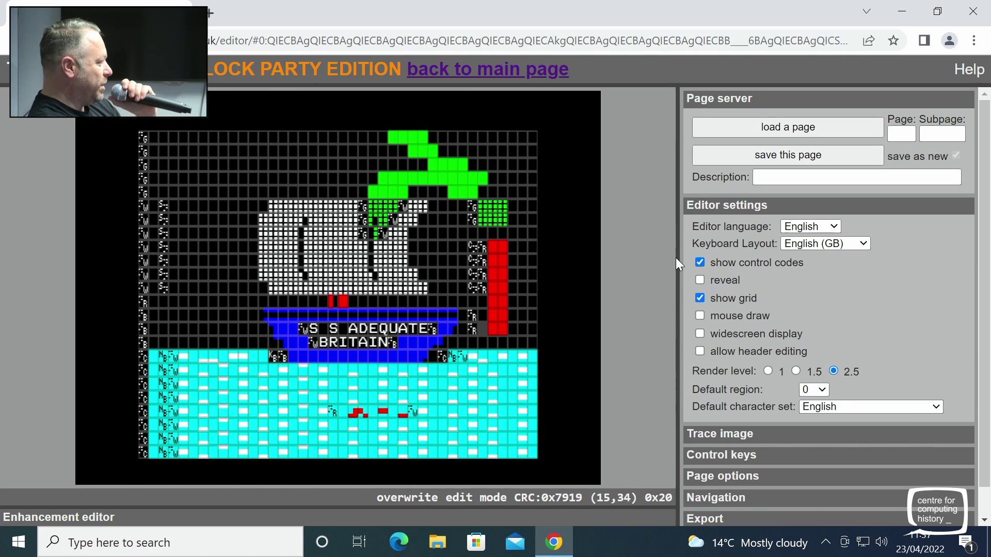
Extend the trunk into row 16 with a red graphics code at column 33 and blocks at columns 35 and 36
key("Up")
key("Right")
key("Down")
key("Down")
key("Left")
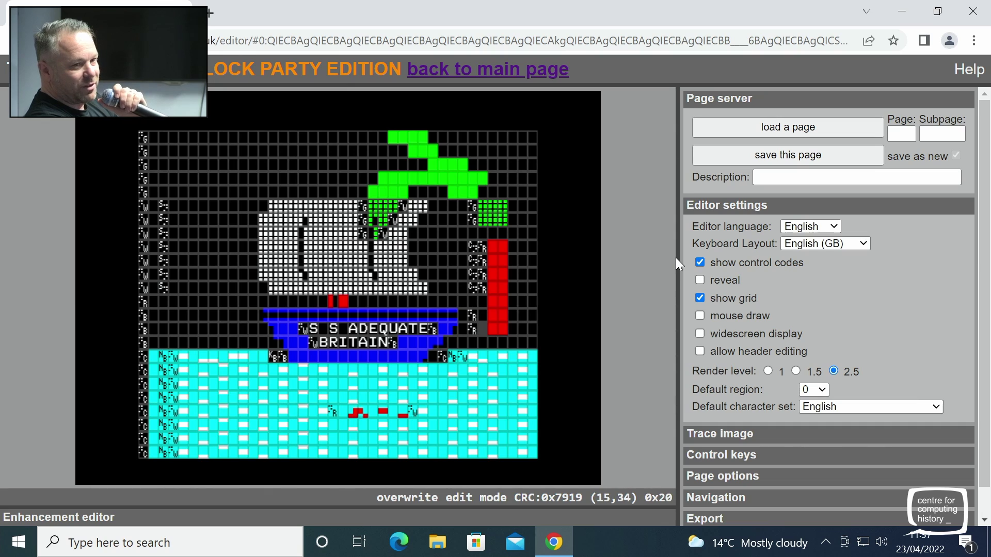
key("Left")
key("Left")
key("r")
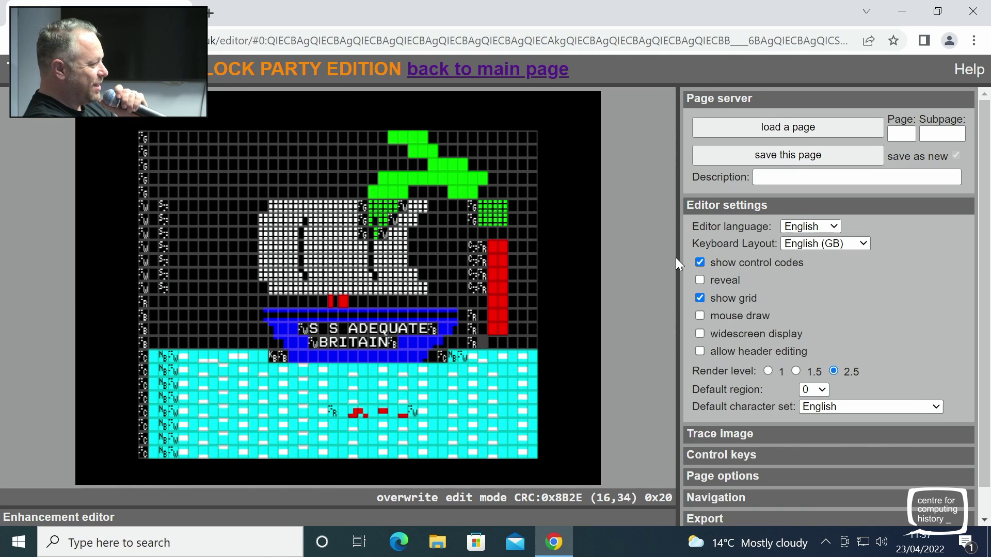
key("Right")
key("Delete")
Fill a green block at row 5, column 34
key("Up")
key("Up")
key("Up")
key("Up")
key("Up")
key("Up")
key("Up")
key("Up")
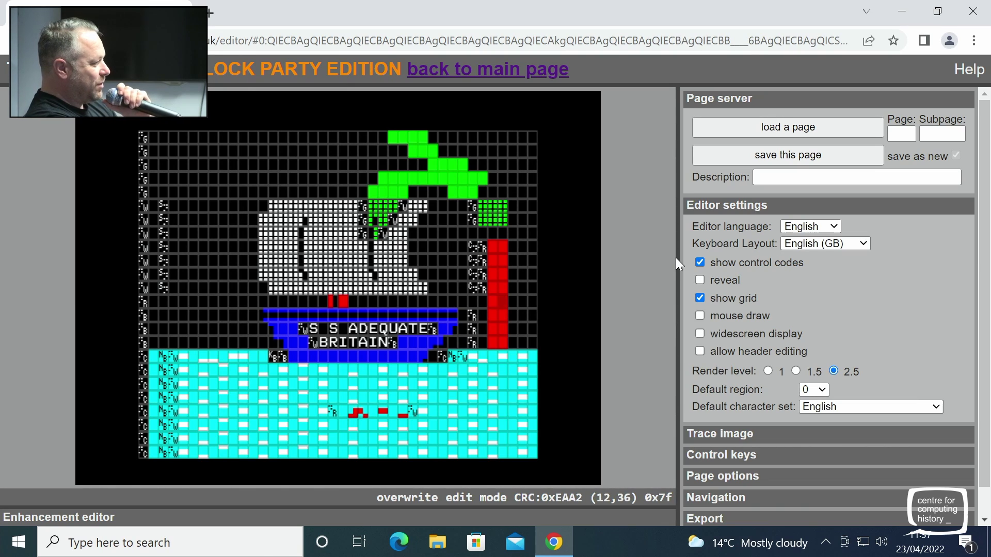
key("Left")
key("Left")
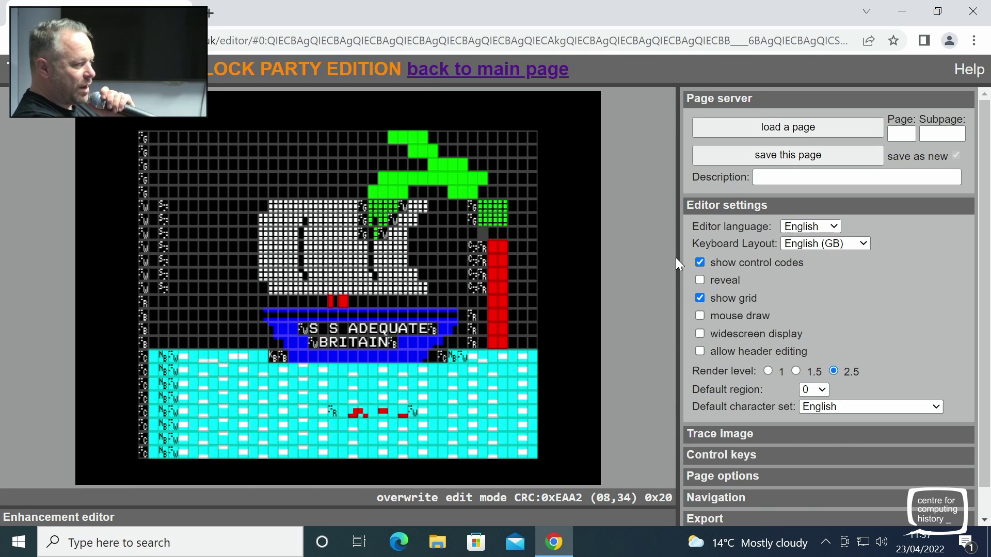
key("Left")
key("Up")
key("Up")
key("Up")
key("Right")
key("Right")
key("Left")
key("f")
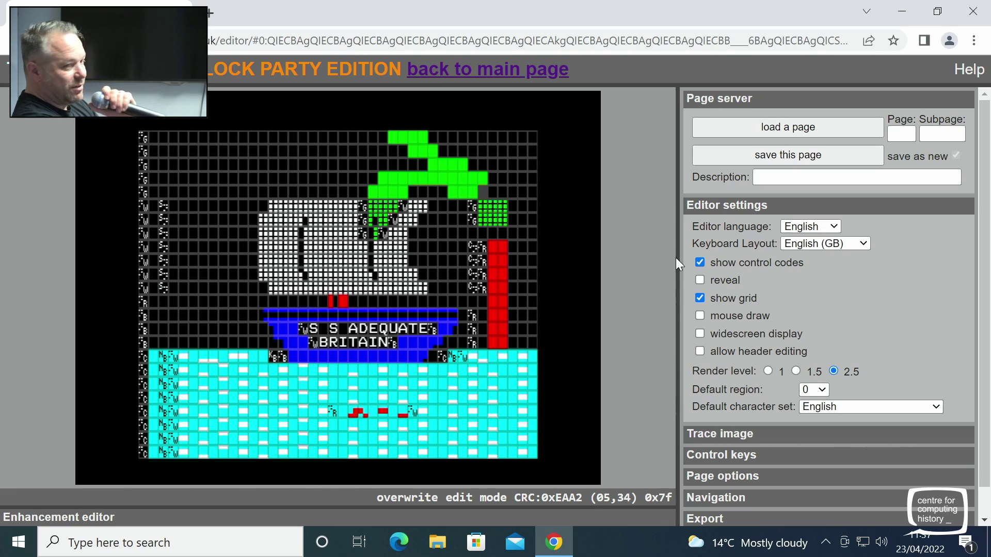
Fill green blocks at row 5, columns 35 and 36, and at row 4, column 36
key("Right")
key("Right")
key("Up")
key("Left")
key("Down")
key("f")
key("Right")
key("Up")
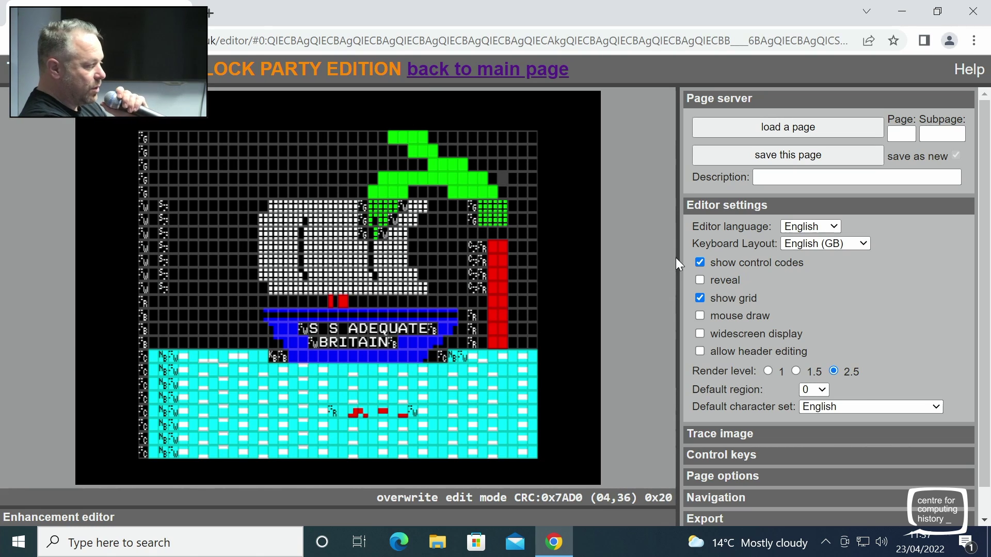
key("f")
key("Down")
key("f")
Extend the frond upward with green blocks at row 3, column 37, and row 2, columns 36 and 37
key("Right")
key("Up")
key("Up")
key("f")
key("Left")
key("Up")
key("f")
key("Up")
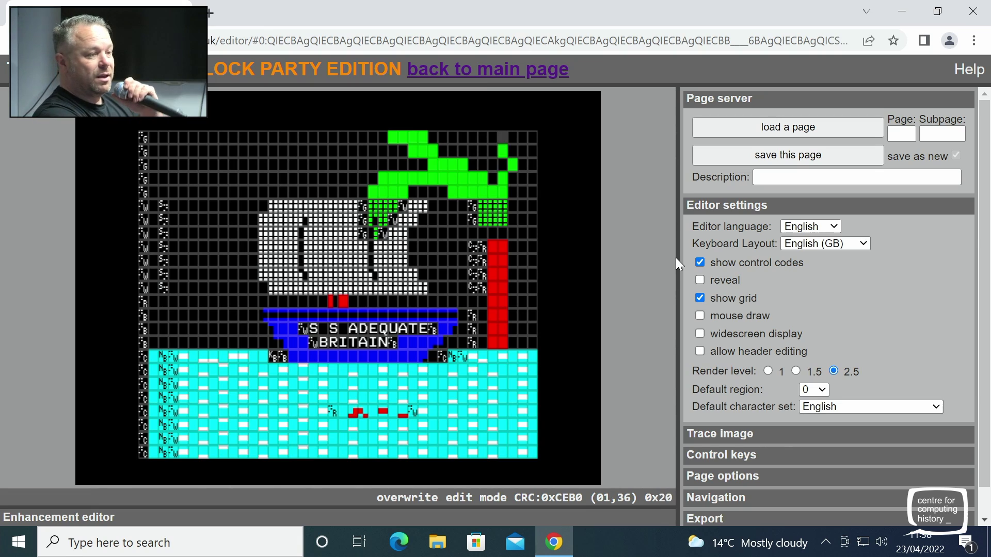
key("Down")
key("Right")
key("f")
Widen the frond's tip by filling columns 38 and 39 in rows 1 and 2
key("Up")
key("Right")
key("f")
key("Down")
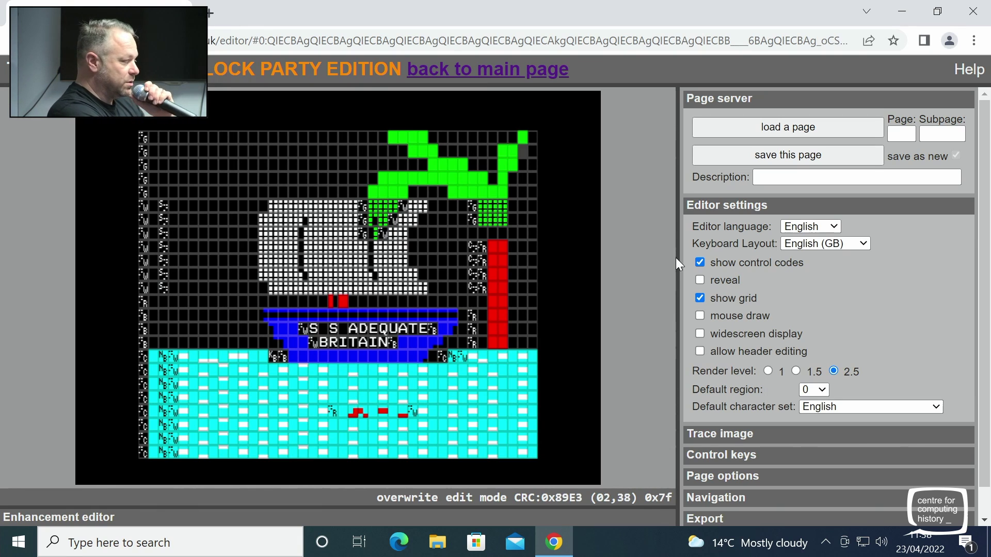
key("f")
key("Right")
key("f")
key("Up")
key("f")
key("Down")
key("Left")
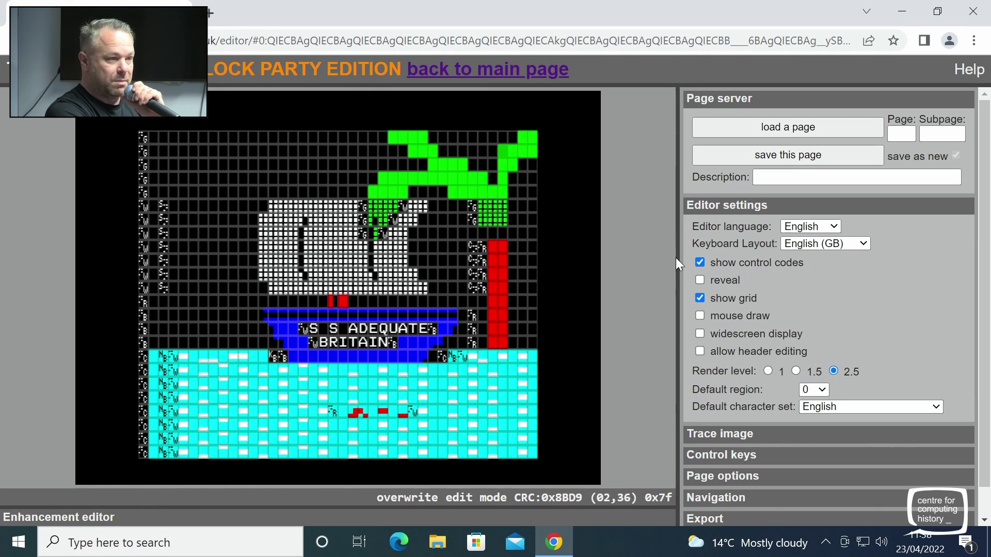
Draw a short green frond with blocks at row 2, columns 33 and 34, and row 1, columns 32 and 33
key("Left")
key("Left")
key("Left")
key("f")
key("Right")
key("f")
key("Left")
key("Up")
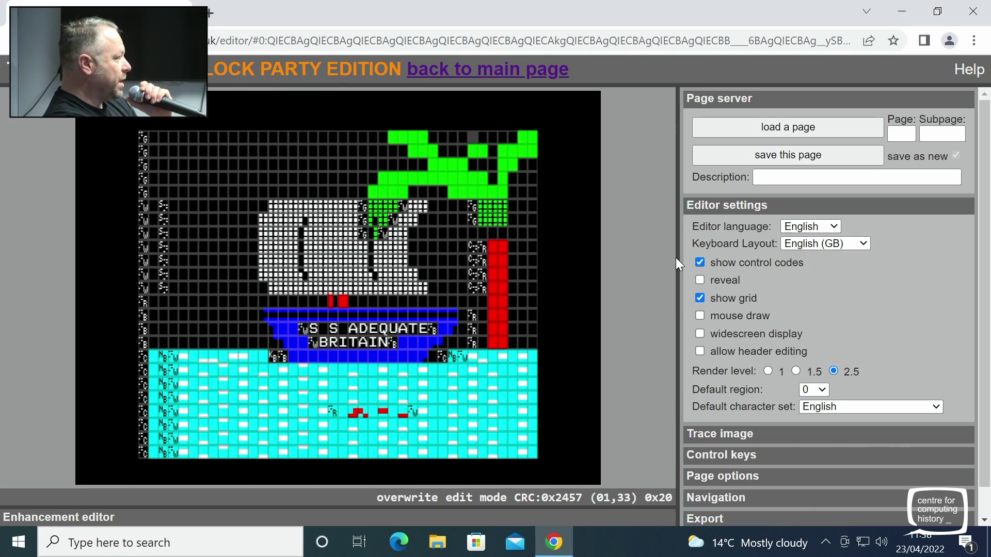
key("f")
key("Left")
key("f")
key("Right")
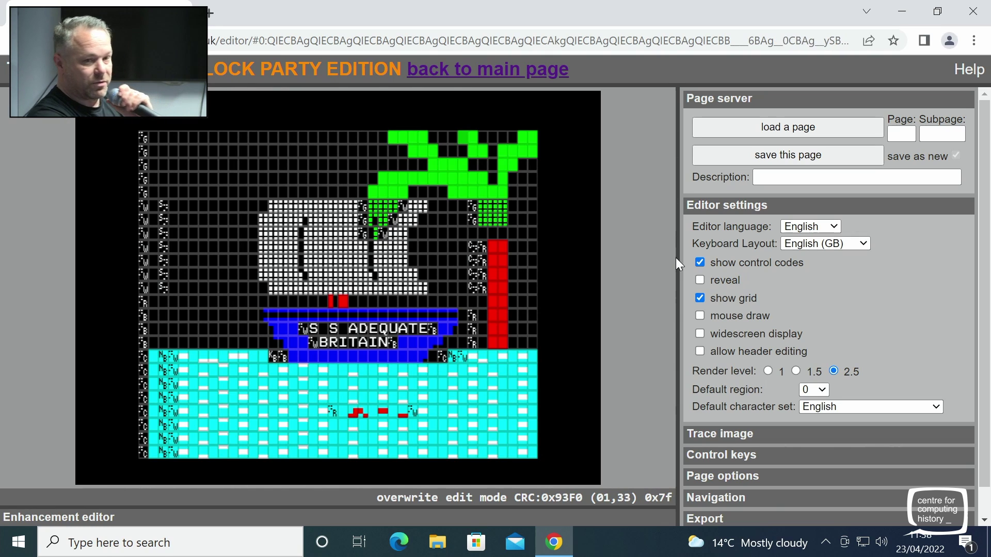
Fill another green block beside the short upper frond and one at row 1, column 31
key("Right")
key("Down")
key("Right")
key("f")
key("Left")
key("Left")
key("Left")
key("Left")
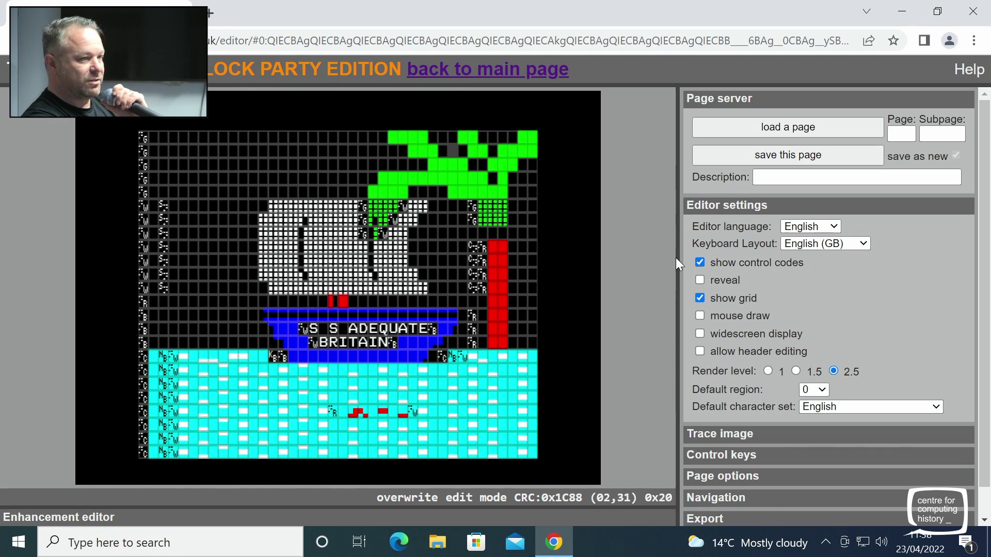
key("Up")
key("f")
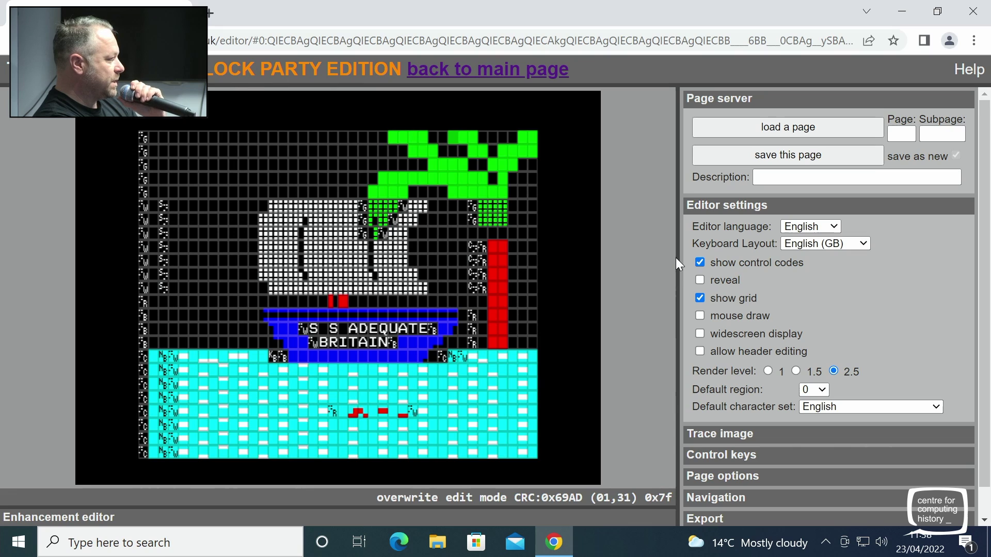
Draw a lower frond with green blocks at row 5, columns 38 and 39, and row 6, columns 37 and 38
key("Down")
key("Right")
key("Down")
key("Right")
key("Right")
key("Down")
key("Right")
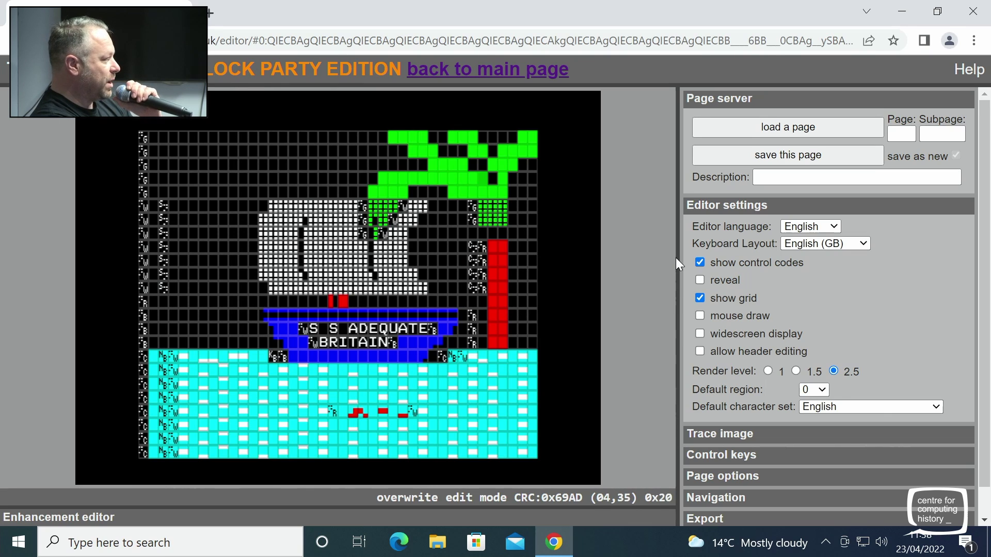
key("Right")
key("Right")
key("Right")
key("Down")
key("f")
key("Down")
key("Left")
key("f")
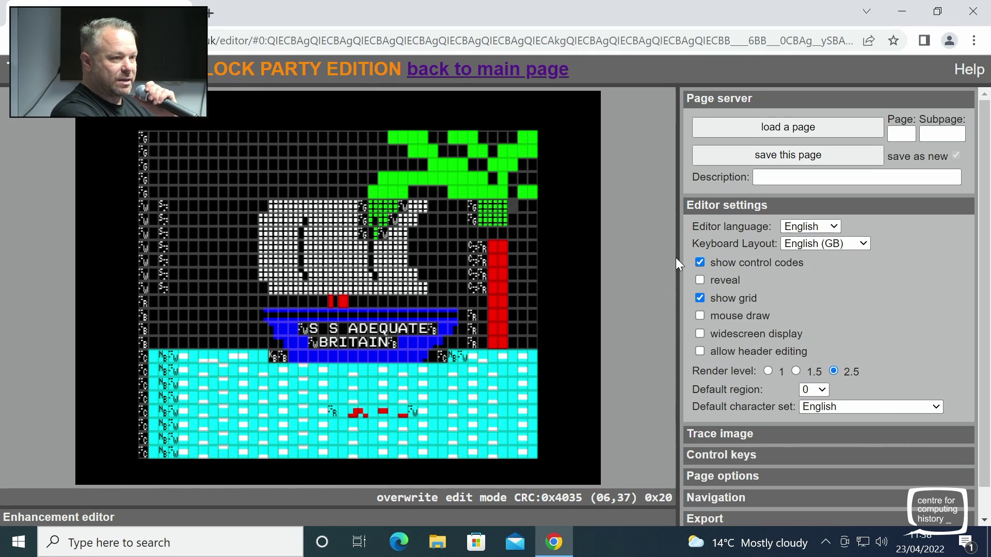
Insert contiguous graphics codes at column 32 in rows 6 and 7
key("Left")
key("Left")
key("Left")
key("Left")
key("Up")
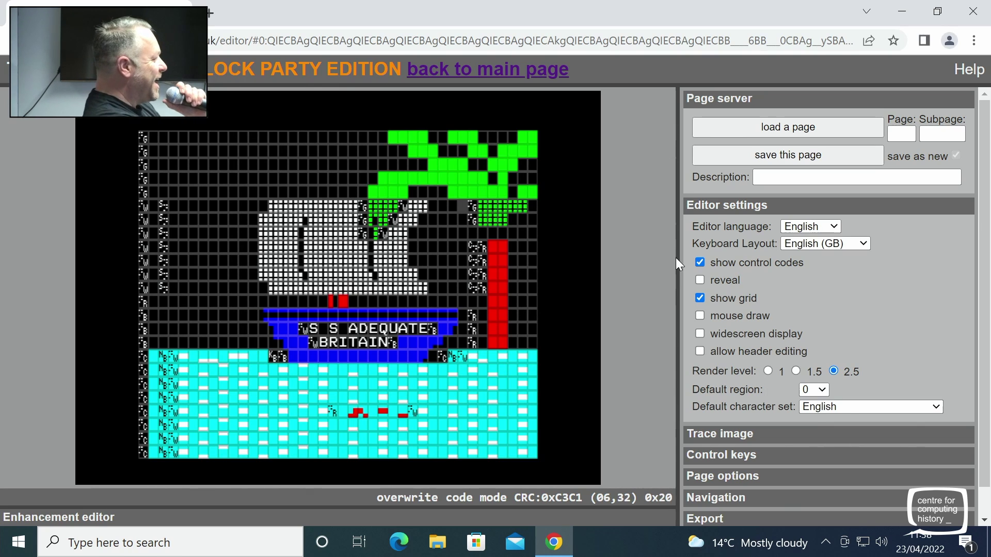
key("Left")
key("Escape")
key("c")
key("Down")
key("Left")
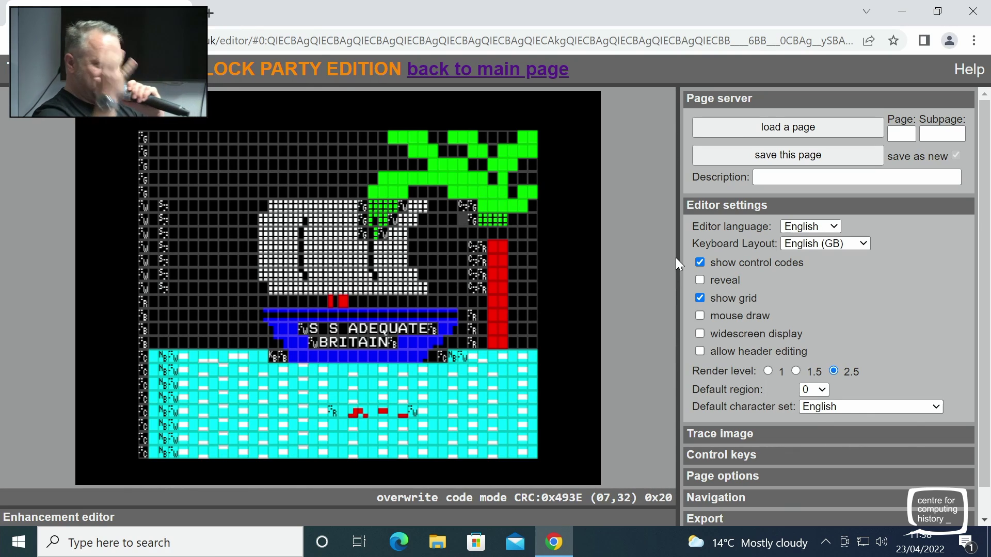
key("s")
Insert a green graphics code at row 8, column 34, and fill the blocks at columns 35 and 36
key("Down")
key("Right")
key("Right")
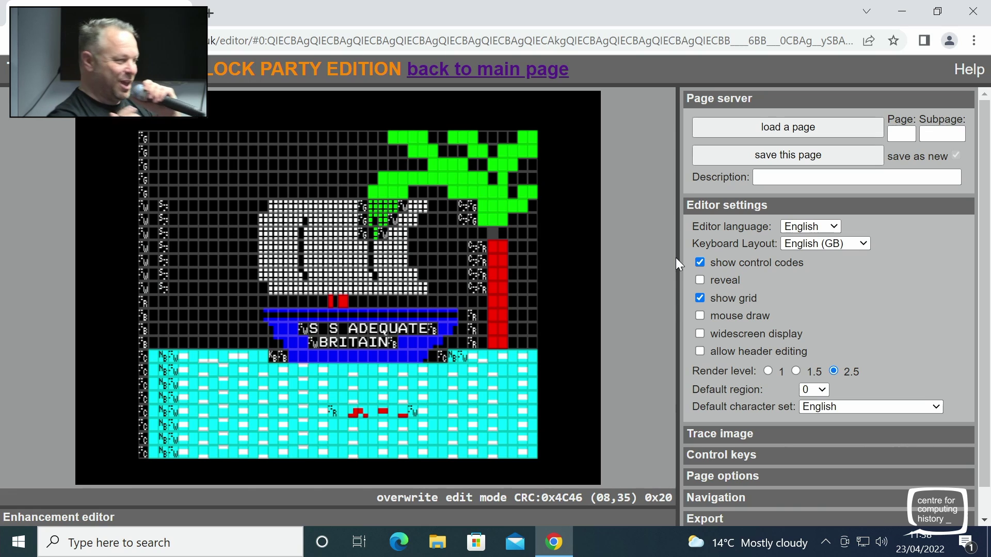
key("Left")
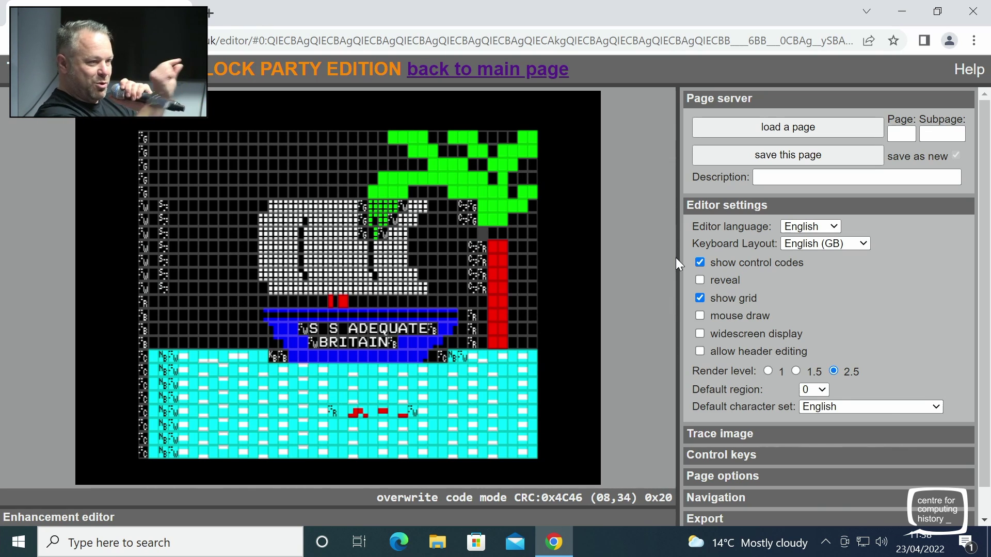
key("b")
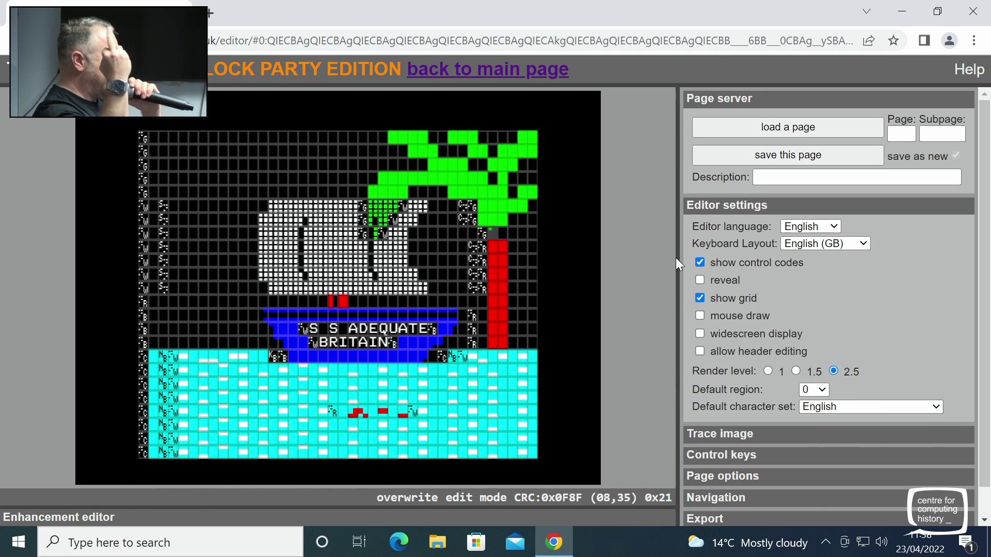
key("Left")
key("Left")
key("Left")
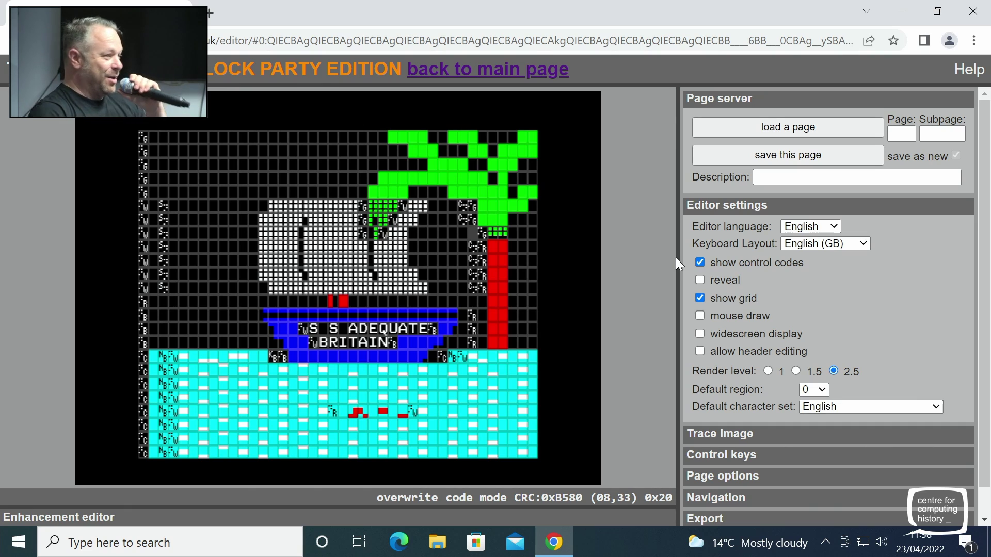
Insert a contiguous graphics code at row 8, column 33, and save the page to the server
type("A")
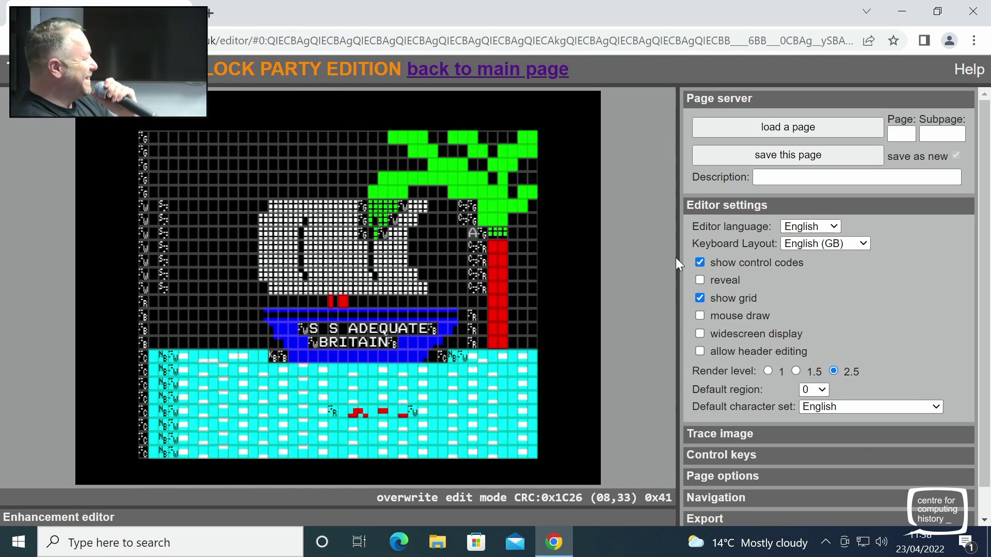
key("Right")
key("Escape")
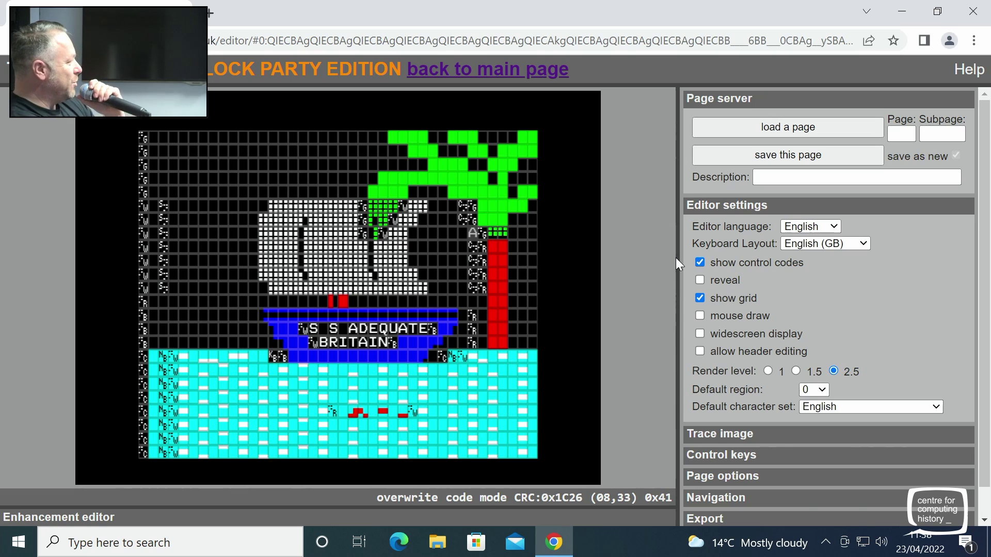
key("shift+g")
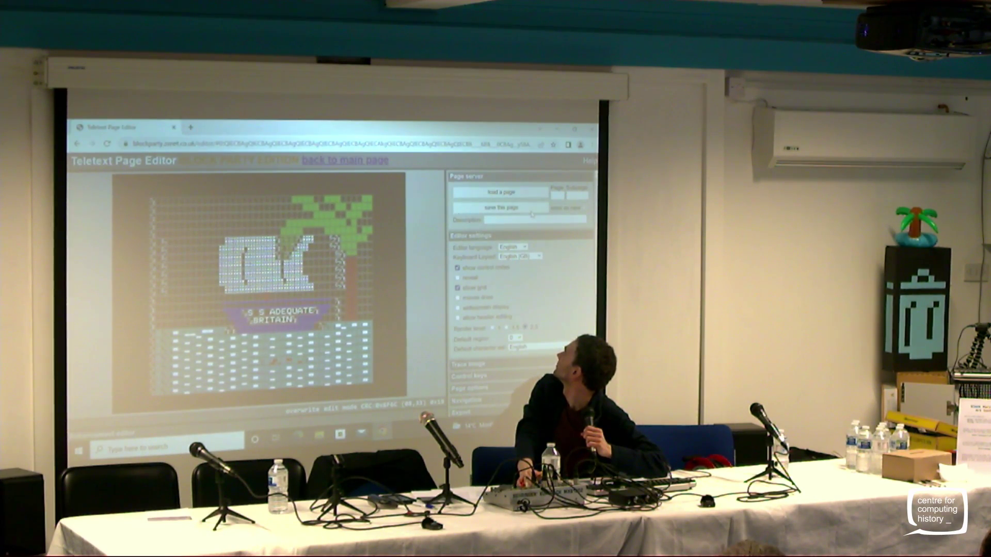
left_click(523, 208)
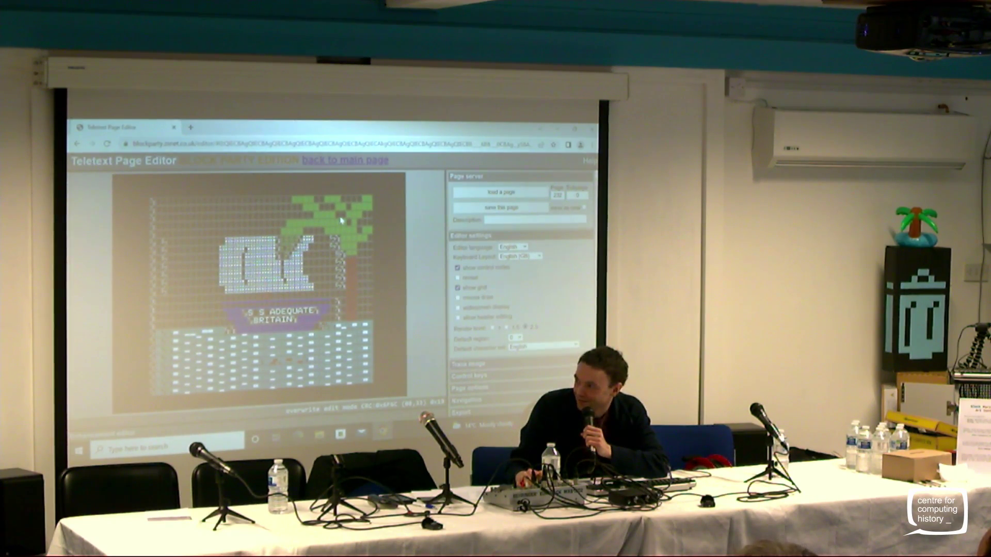
Open the Block Party teletext editing server at blockparty.zxnet.co.uk in a new browser tab
left_click(191, 128)
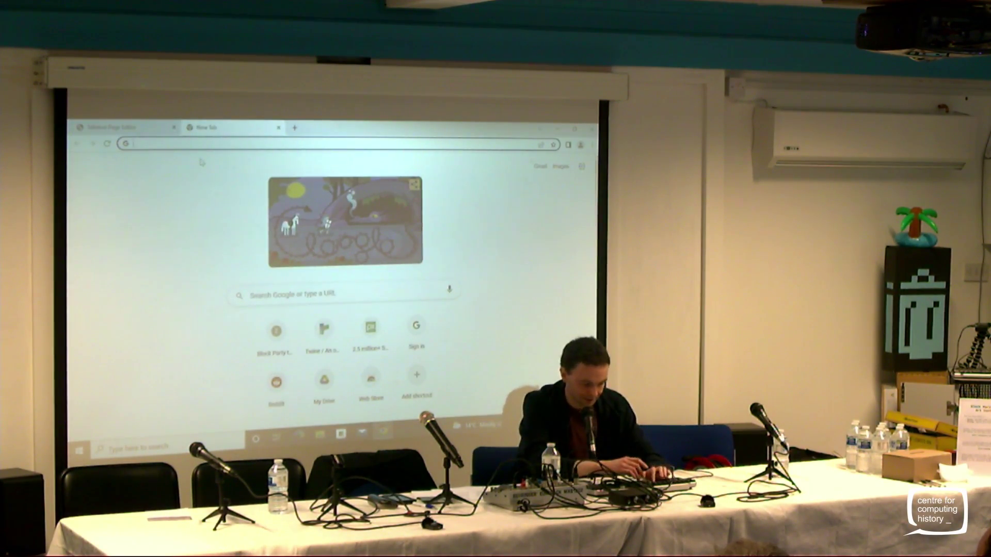
type("blo")
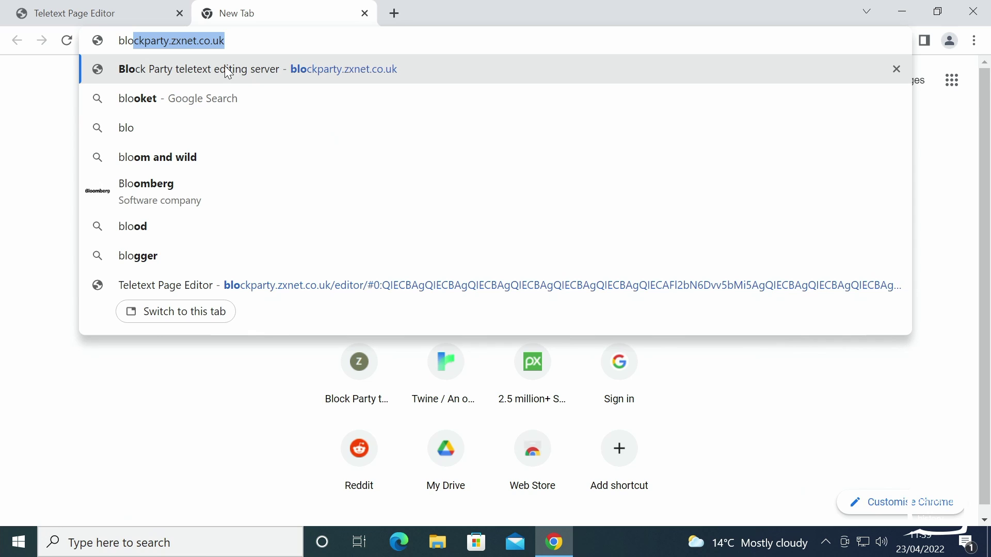
type("ck")
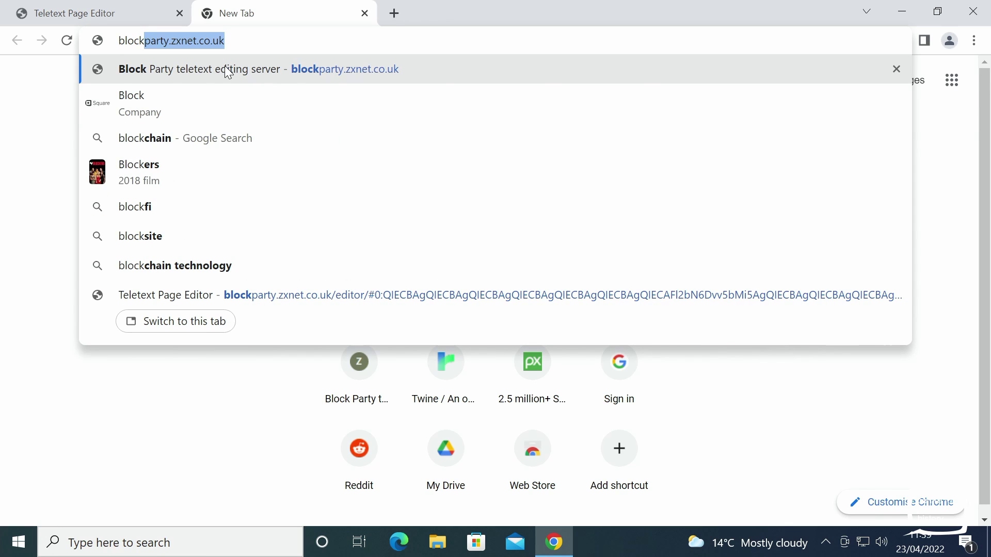
left_click(226, 68)
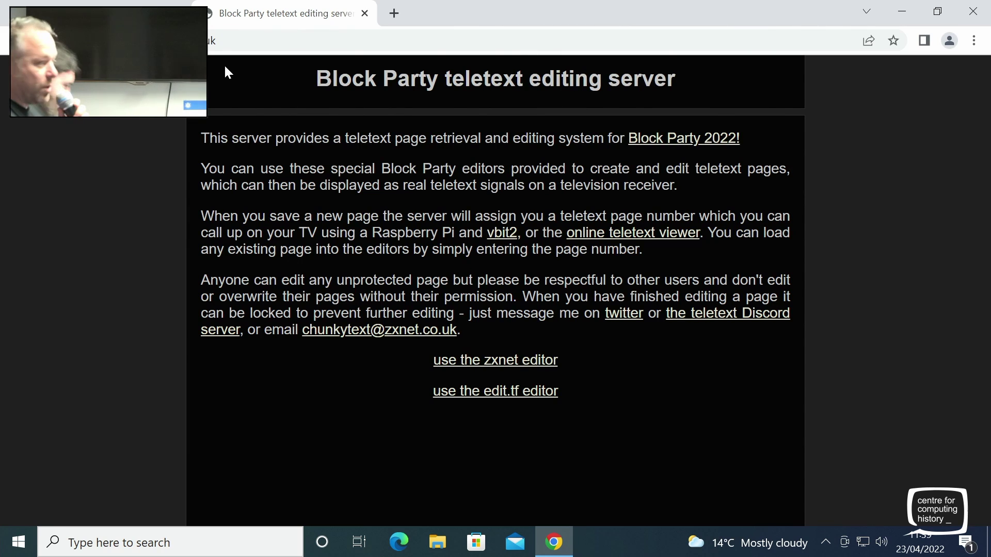